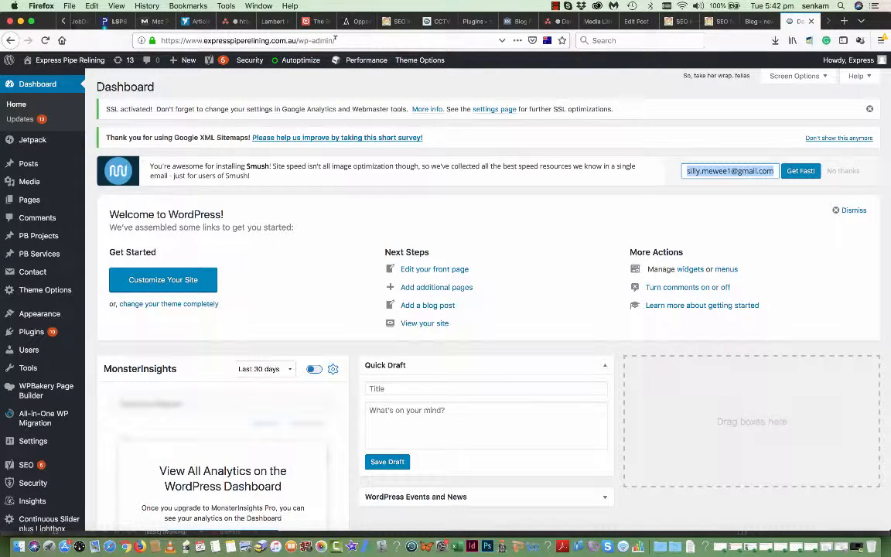
- Delete the Autoptimize cache from the admin bar so it reports 0 files
mouse_move(298, 62)
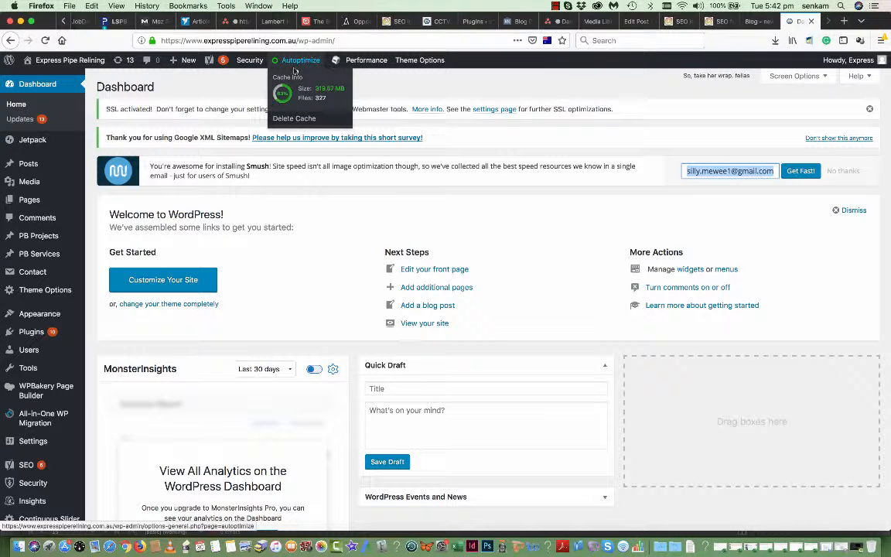
click(296, 121)
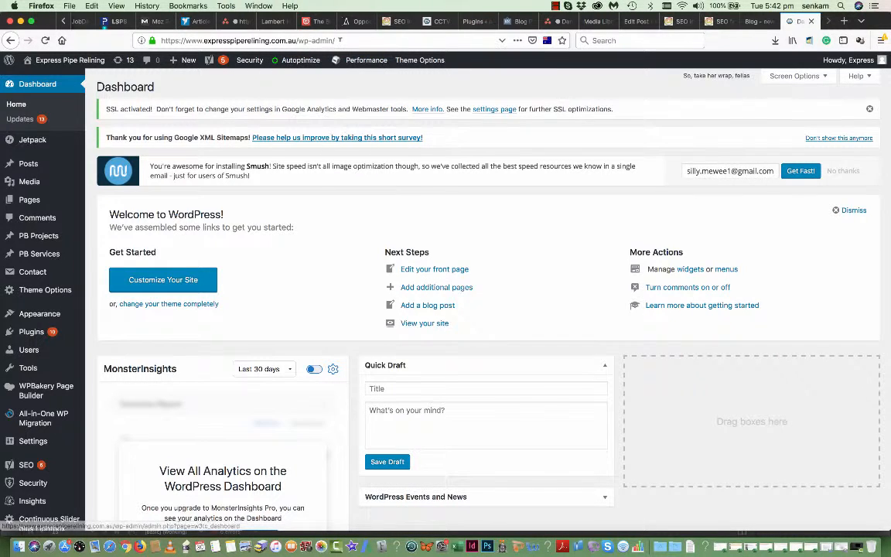
click(338, 40)
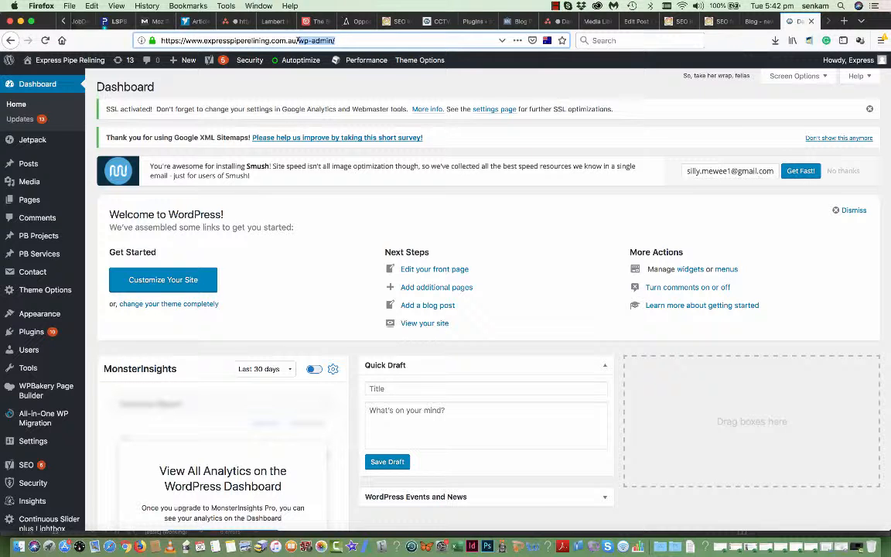
- Drop 'wp-admin/' from the address to load the live Express Pipe Relining homepage
key(BackSpace)
key(Return)
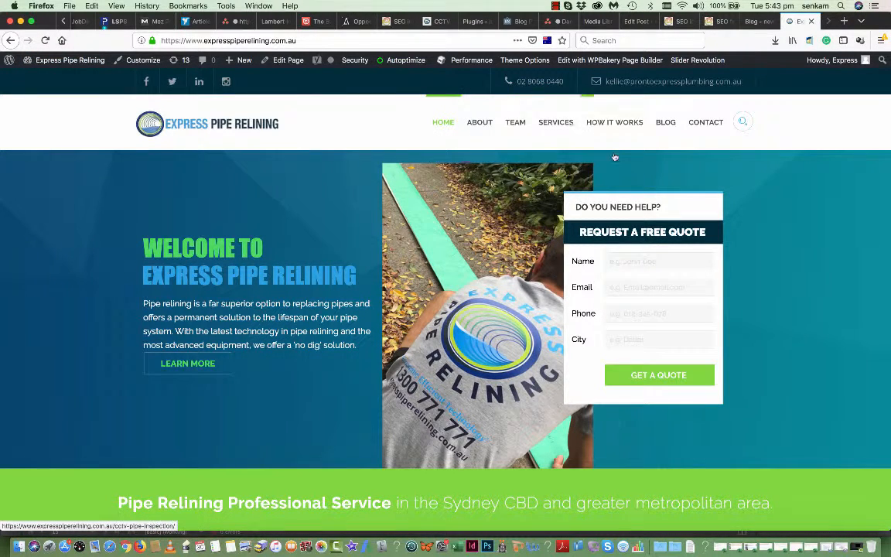
mouse_move(424, 65)
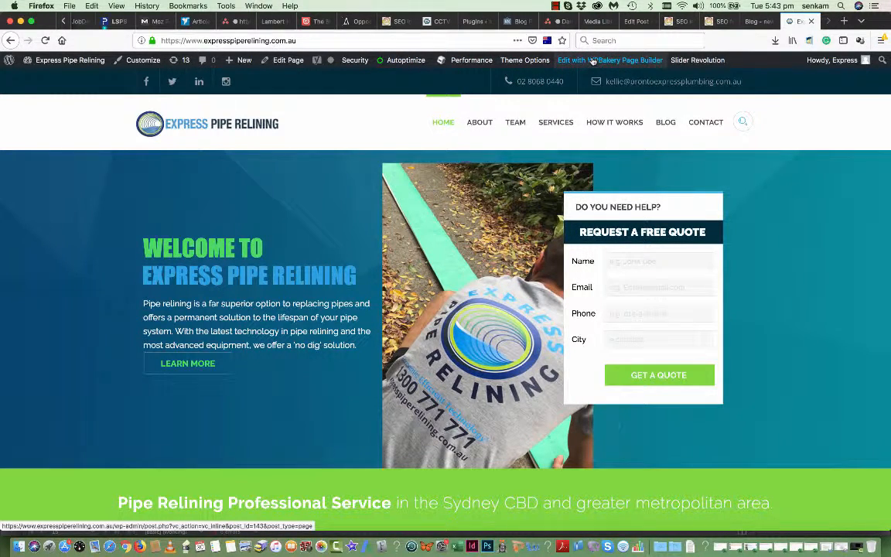
mouse_move(464, 67)
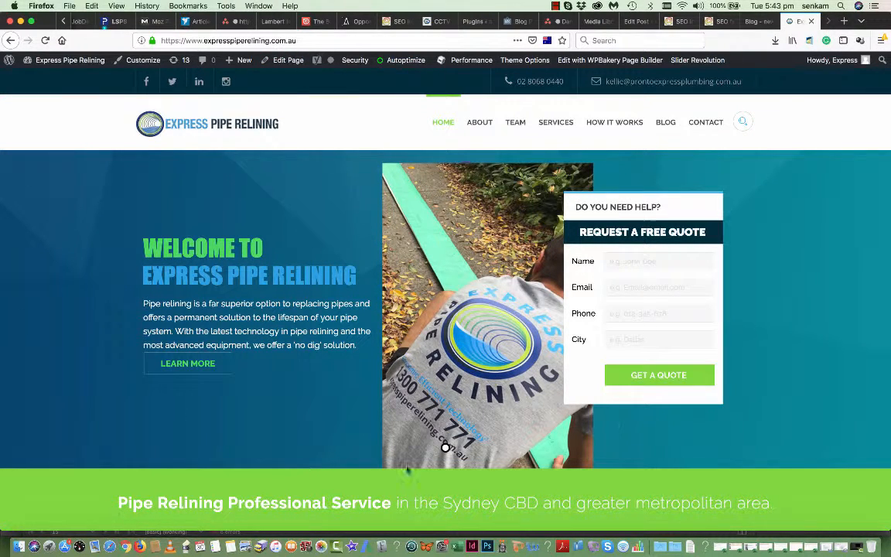
- Scroll through the homepage from the hero section to the footer and back up
scroll(501, 316, down, 5)
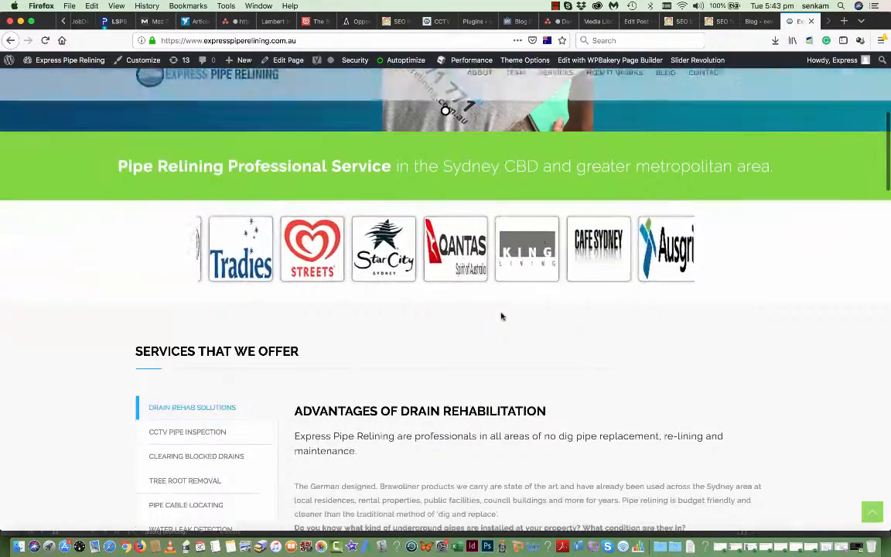
scroll(366, 367, down, 3)
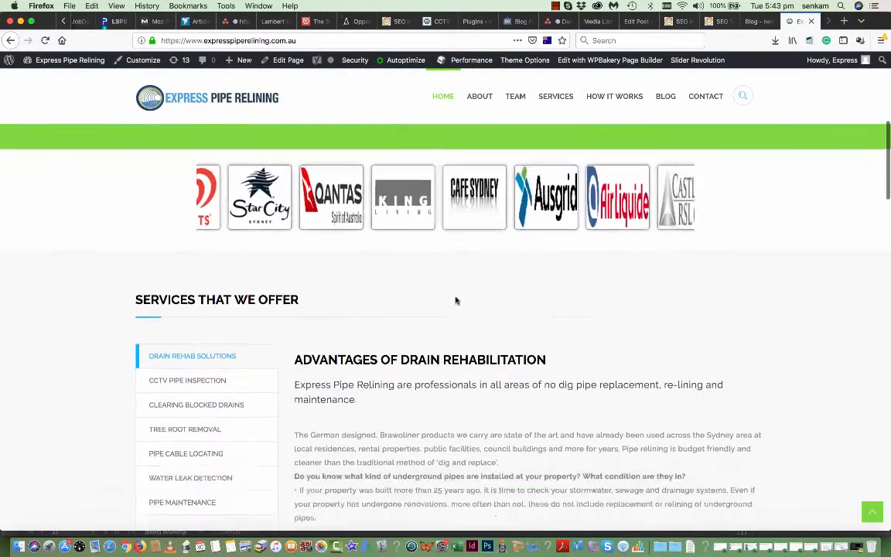
scroll(332, 377, down, 6)
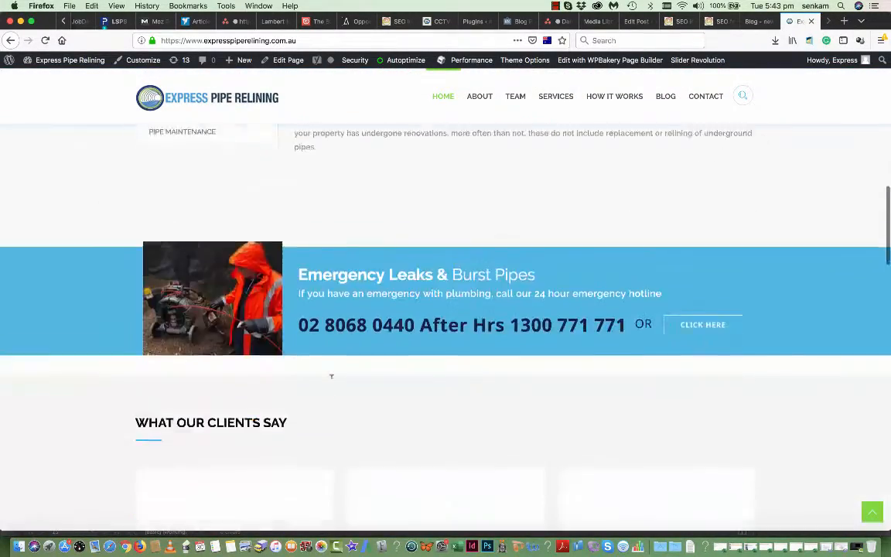
scroll(407, 422, down, 20)
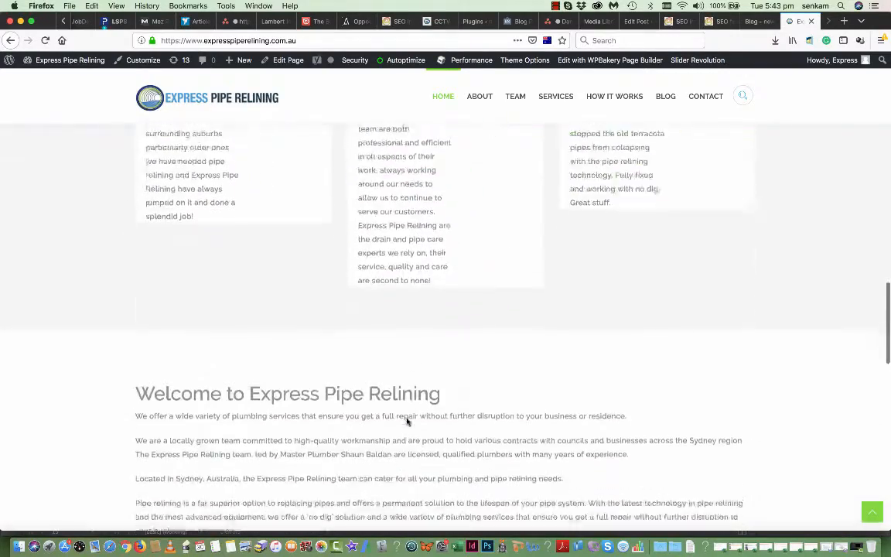
scroll(408, 421, down, 3)
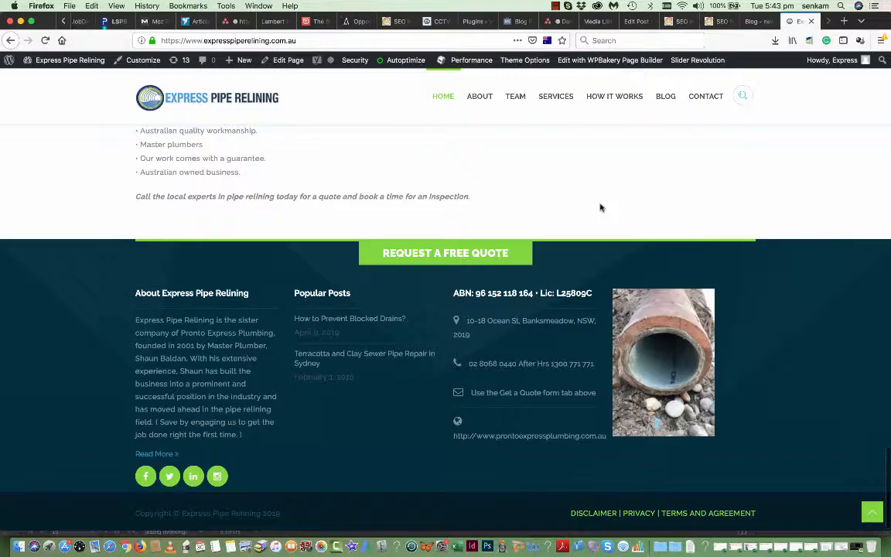
scroll(600, 208, up, 20)
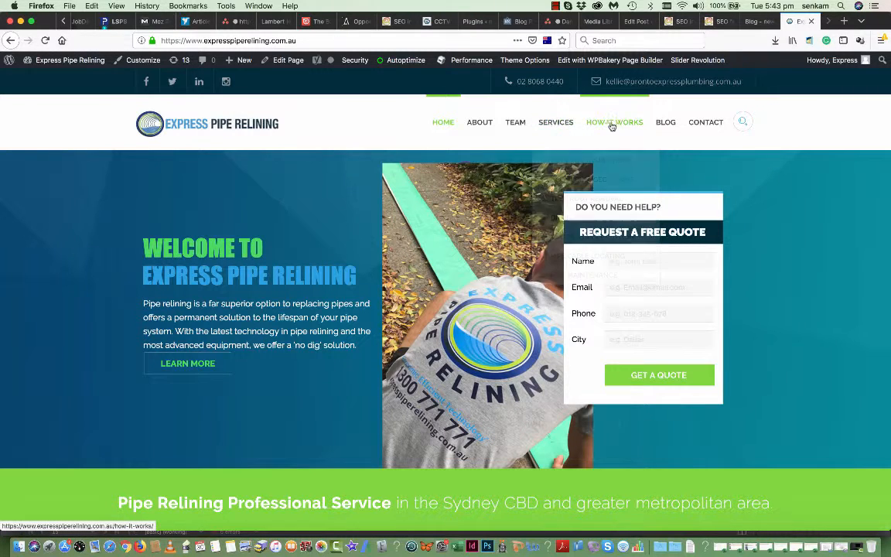
mouse_move(695, 125)
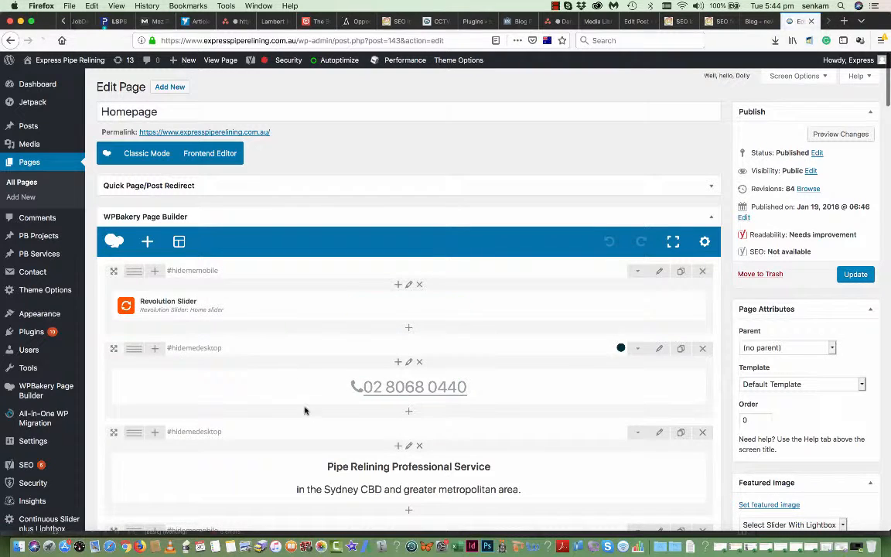
- Check that the Revolution Slider element's settings use Home slider, closing them unchanged
scroll(306, 412, down, 1)
scroll(308, 414, down, 1)
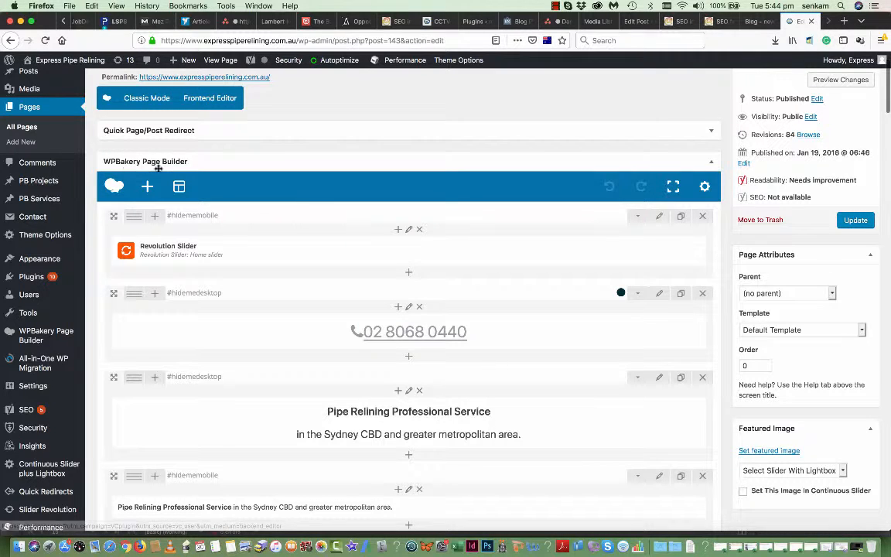
scroll(273, 168, up, 2)
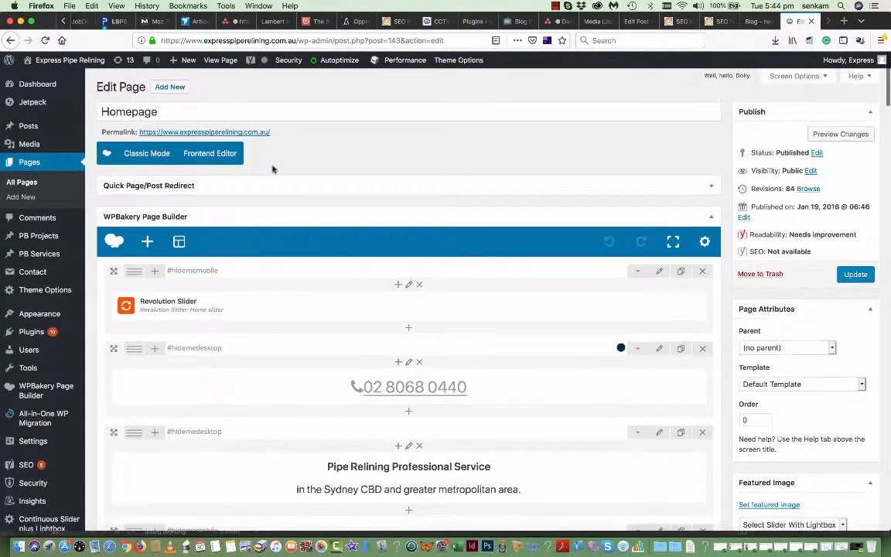
scroll(273, 168, down, 3)
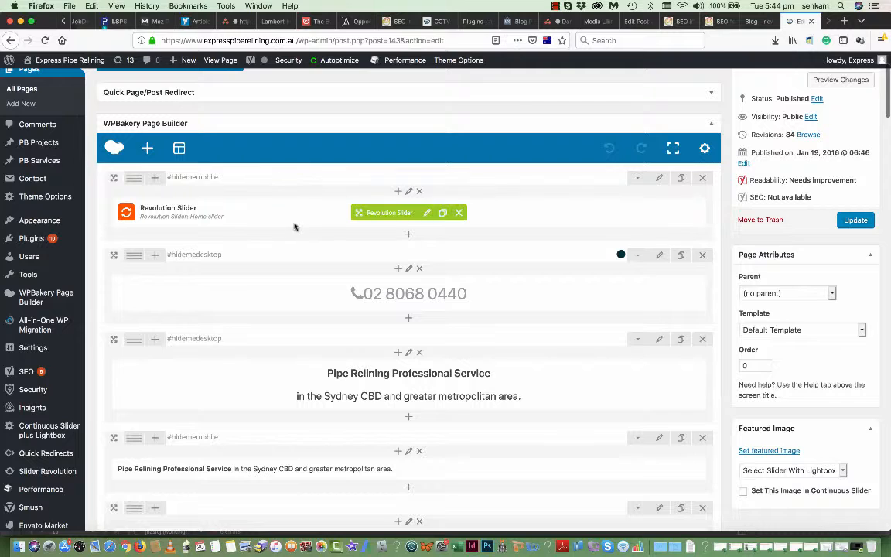
click(426, 214)
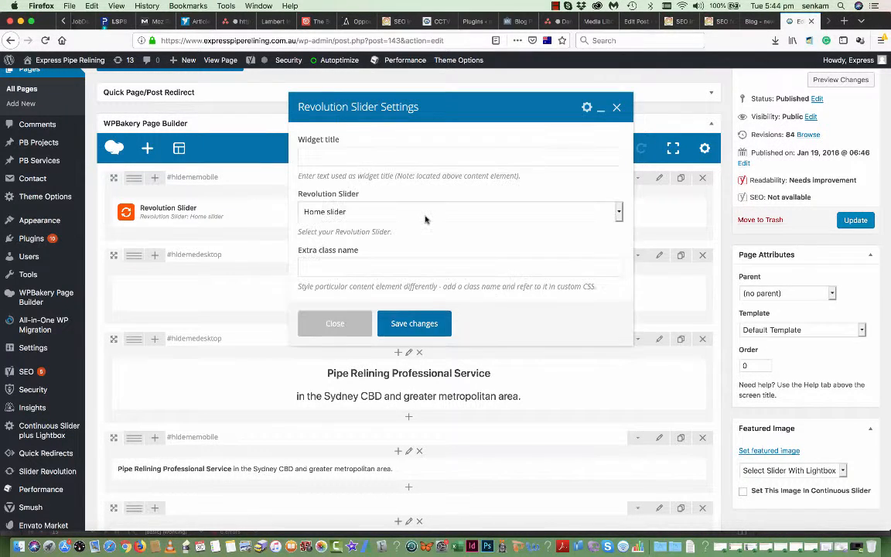
scroll(425, 219, down, 5)
scroll(425, 219, up, 3)
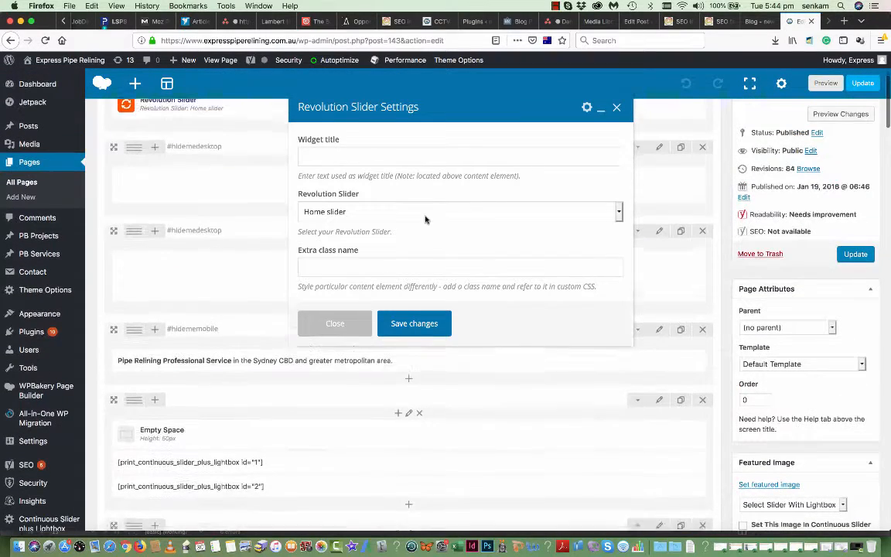
scroll(221, 242, up, 5)
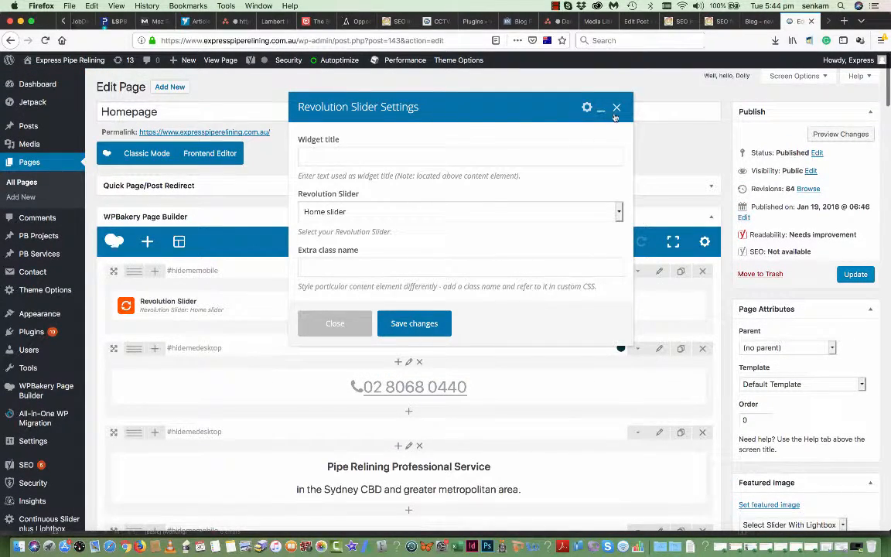
click(335, 324)
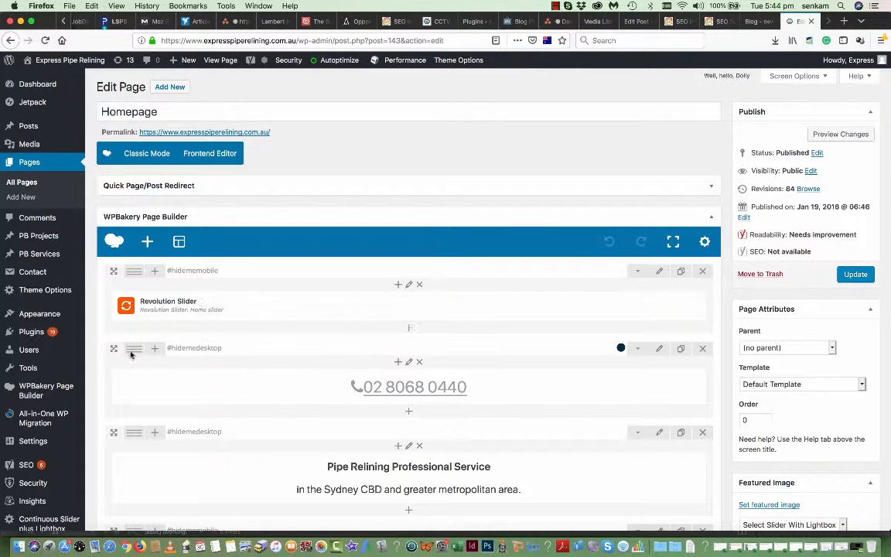
- Go to the Slider Revolution page listing all five sliders
scroll(49, 469, down, 5)
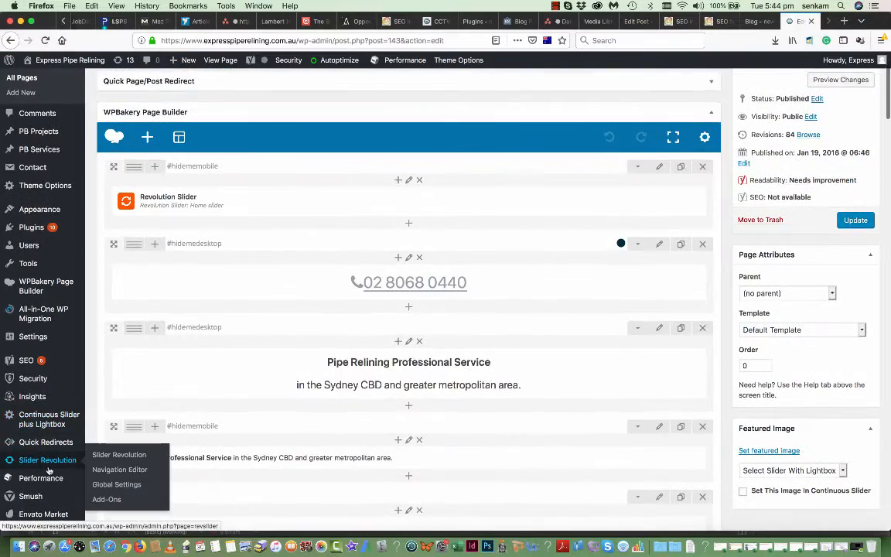
scroll(48, 469, down, 3)
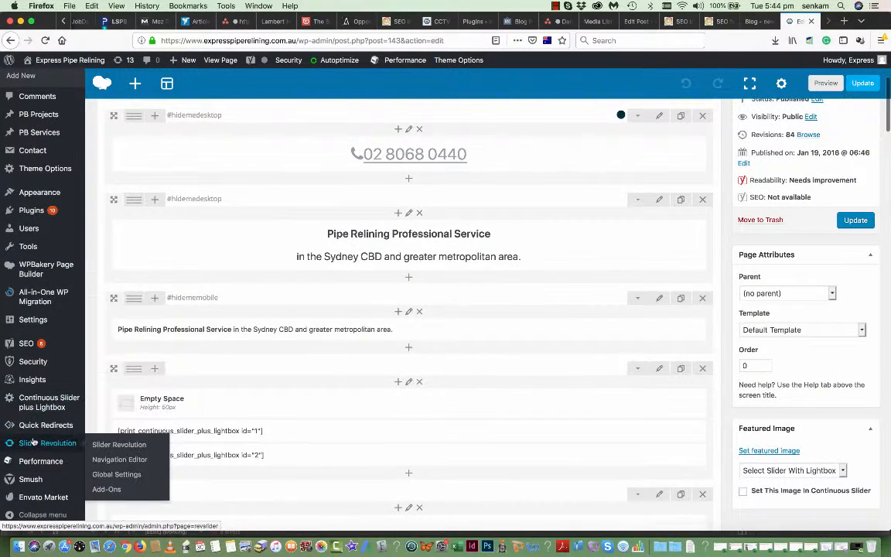
scroll(39, 497, down, 1)
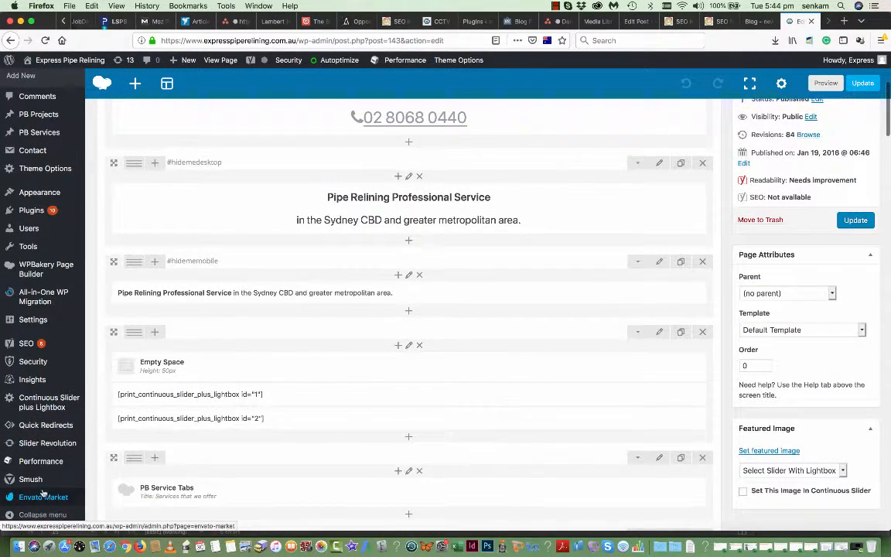
click(112, 447)
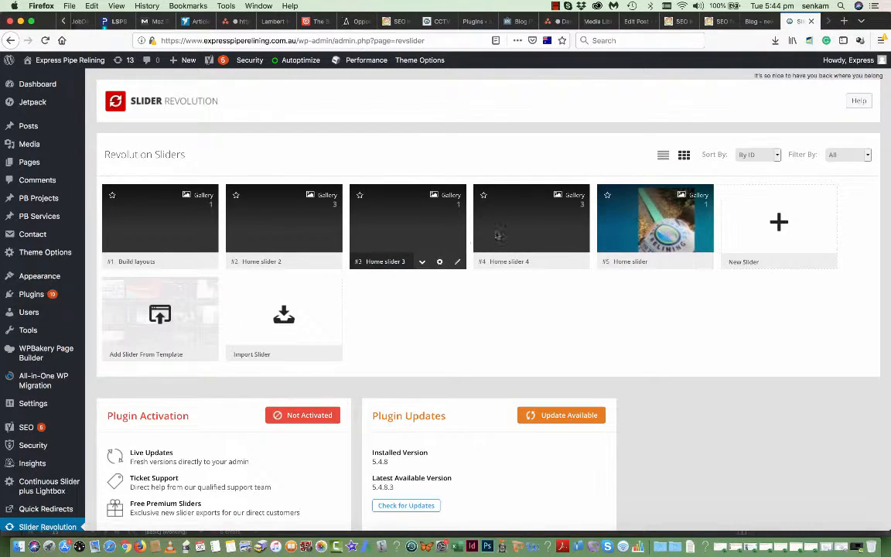
- Open the Home slider card to show its #1 Slide and Main Background settings
scroll(533, 352, down, 2)
scroll(533, 352, down, 5)
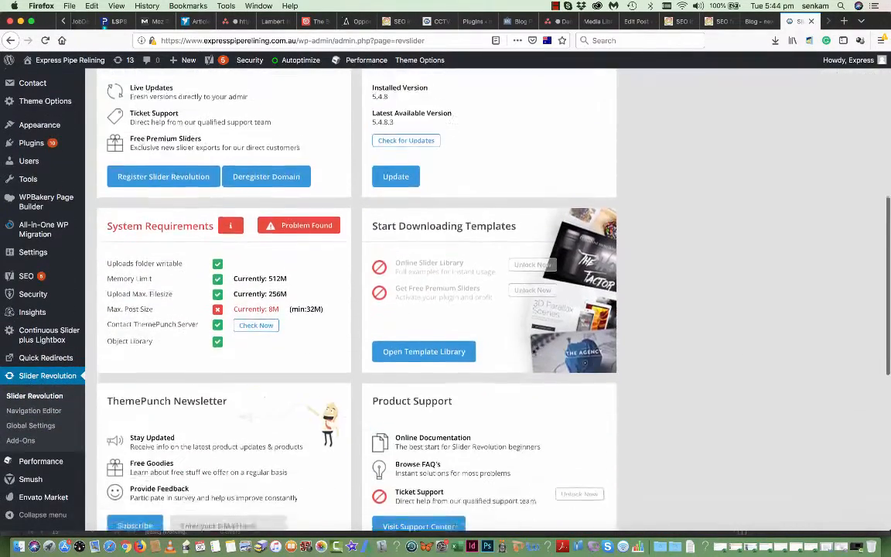
scroll(533, 352, up, 6)
mouse_move(619, 239)
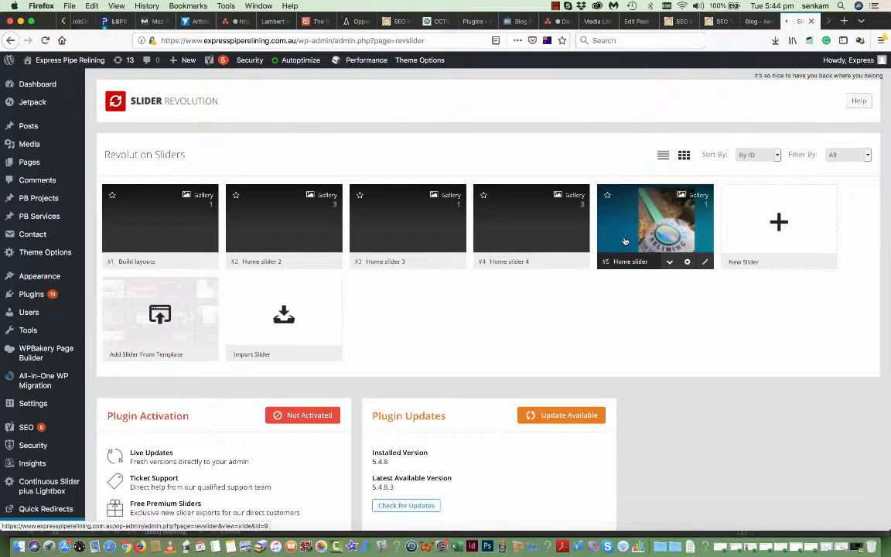
click(625, 241)
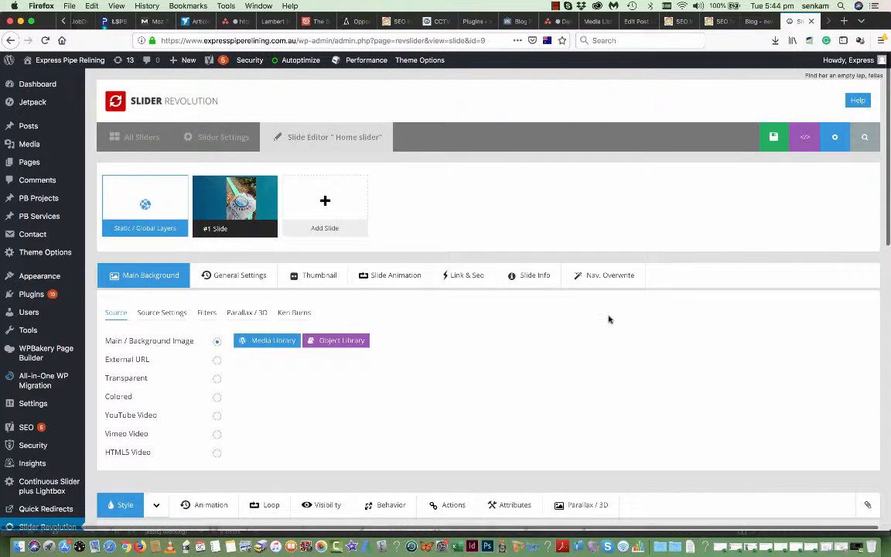
scroll(390, 414, down, 3)
scroll(390, 415, down, 5)
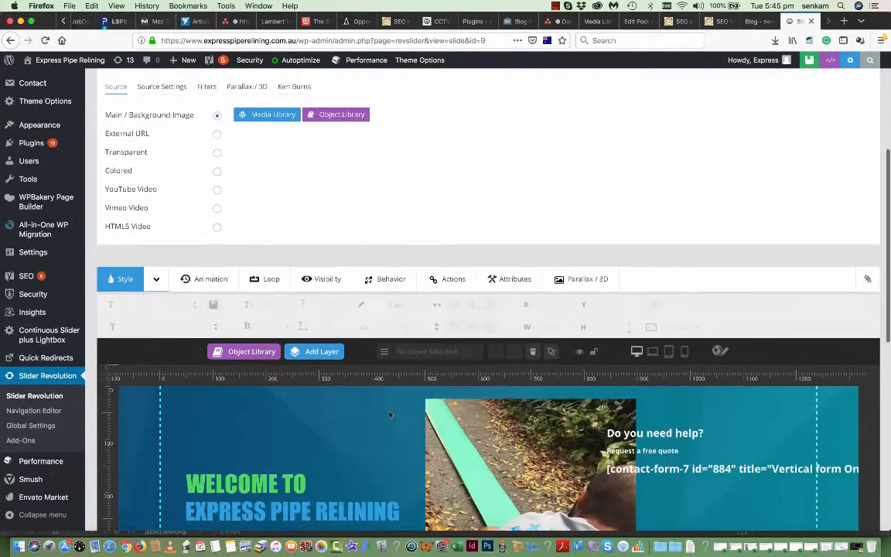
scroll(433, 271, down, 4)
scroll(532, 393, down, 2)
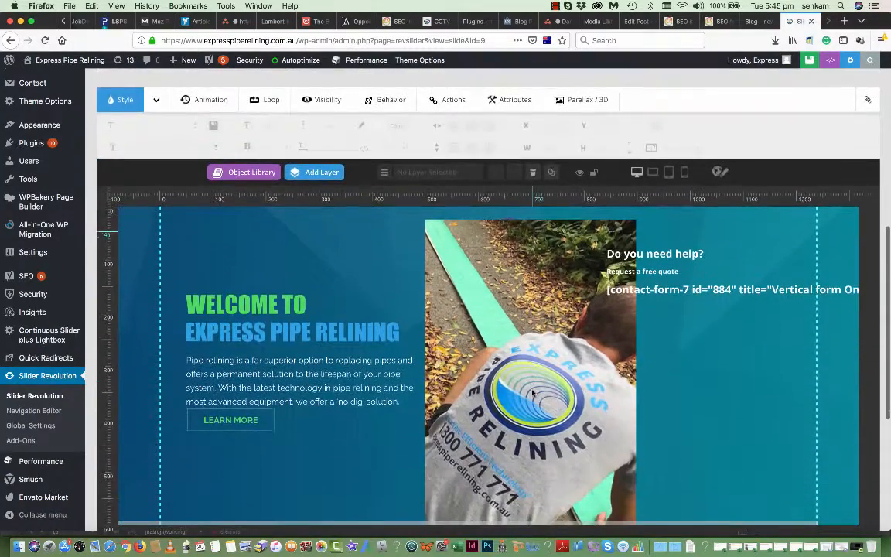
scroll(532, 393, down, 3)
scroll(532, 393, down, 3)
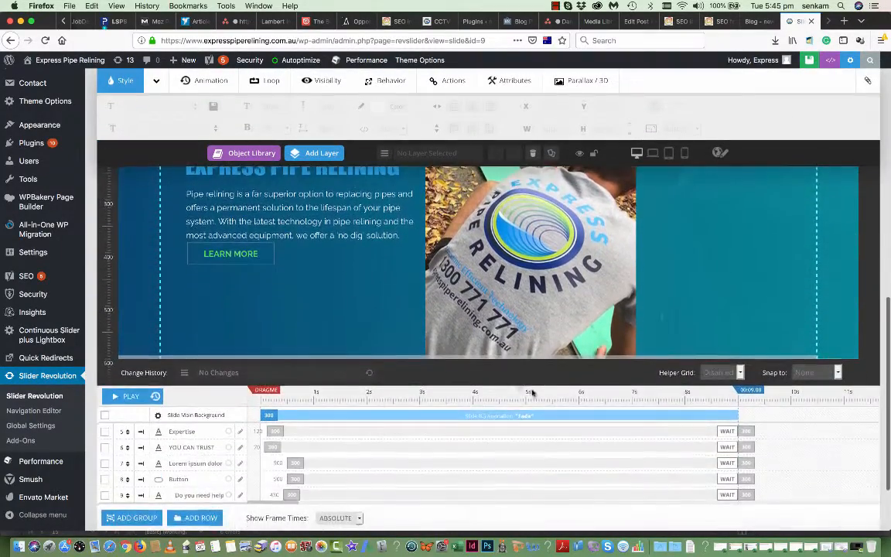
scroll(364, 343, up, 6)
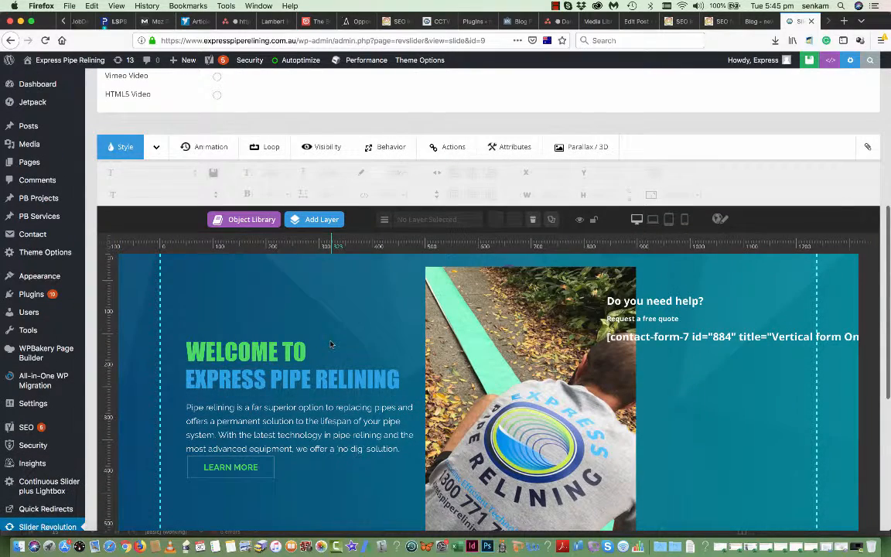
click(307, 435)
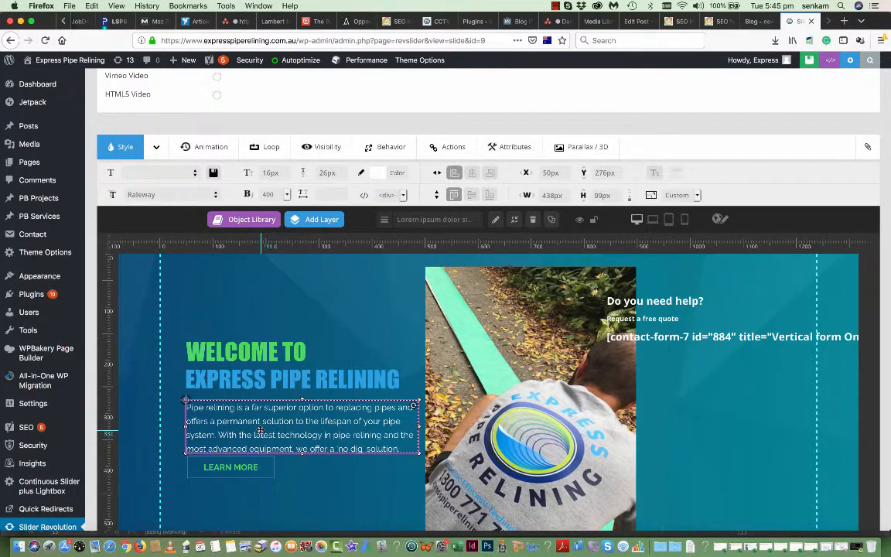
scroll(260, 430, down, 3)
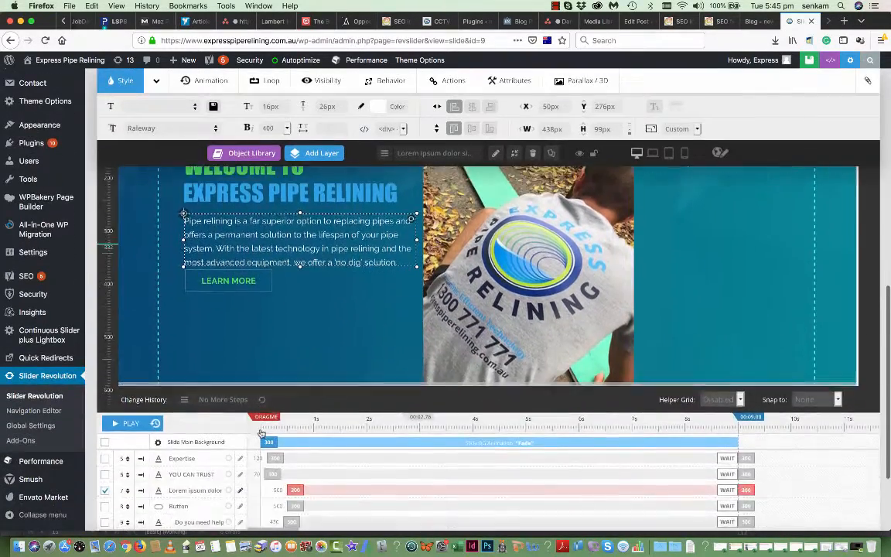
scroll(260, 432, up, 1)
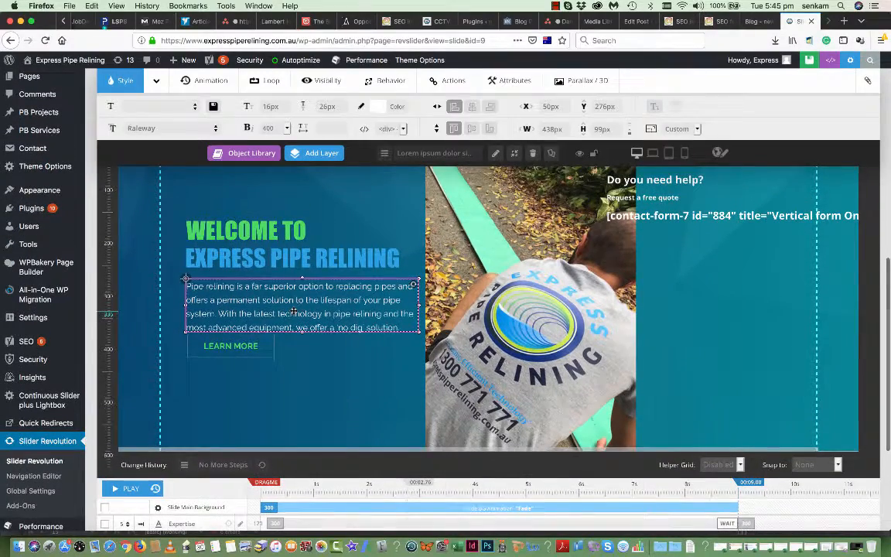
scroll(294, 313, up, 1)
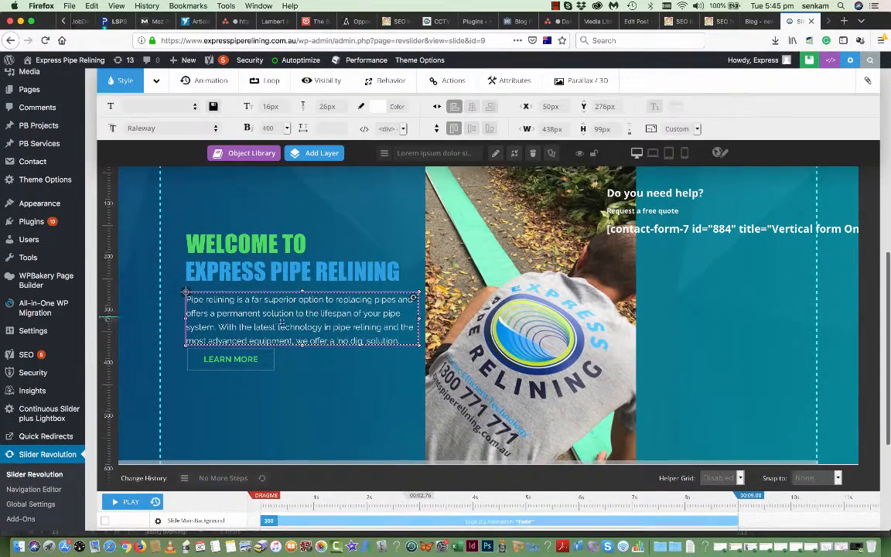
scroll(271, 327, up, 2)
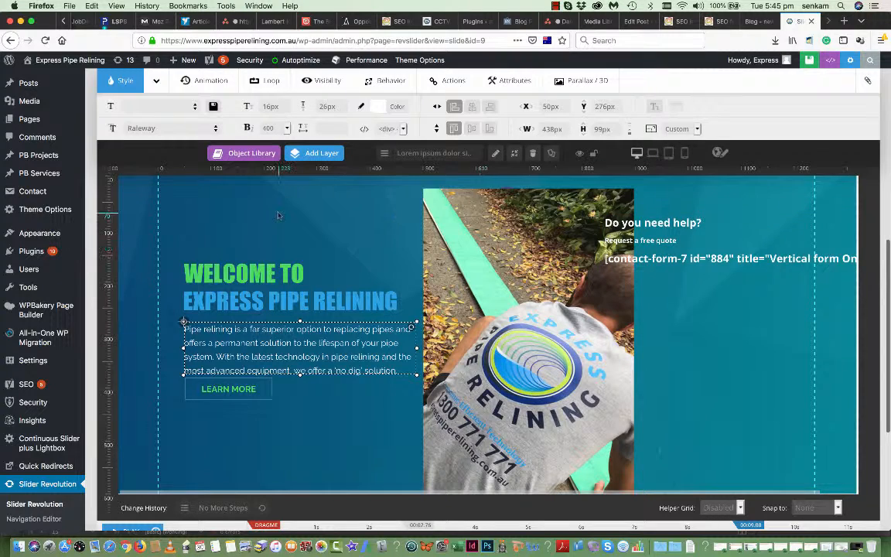
scroll(24, 228, up, 3)
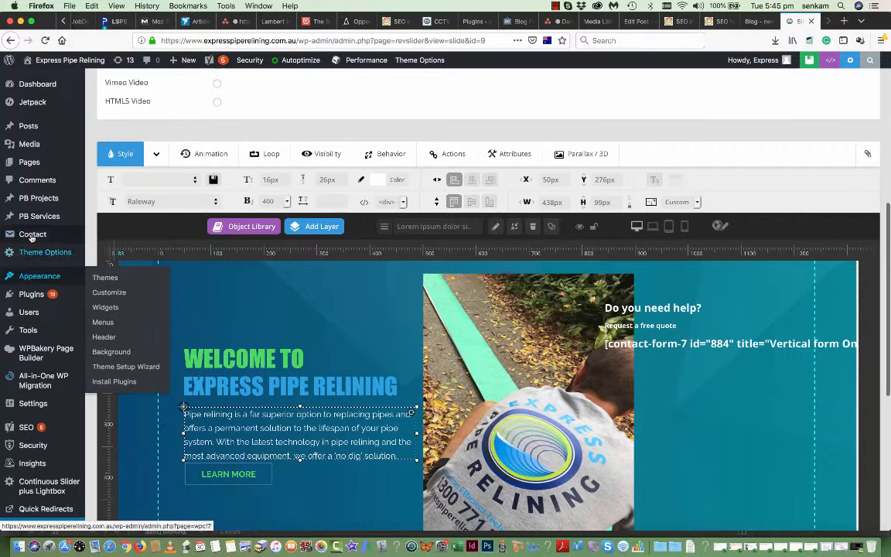
mouse_move(28, 234)
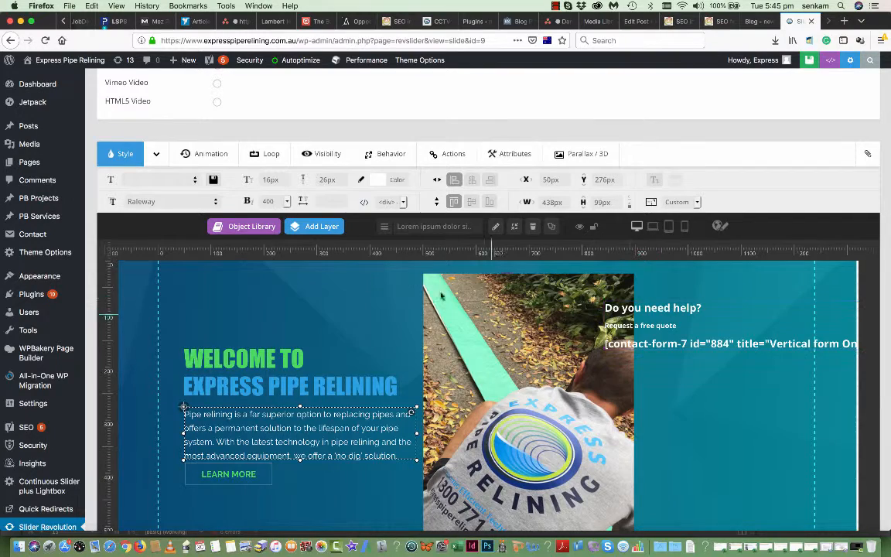
scroll(405, 272, down, 1)
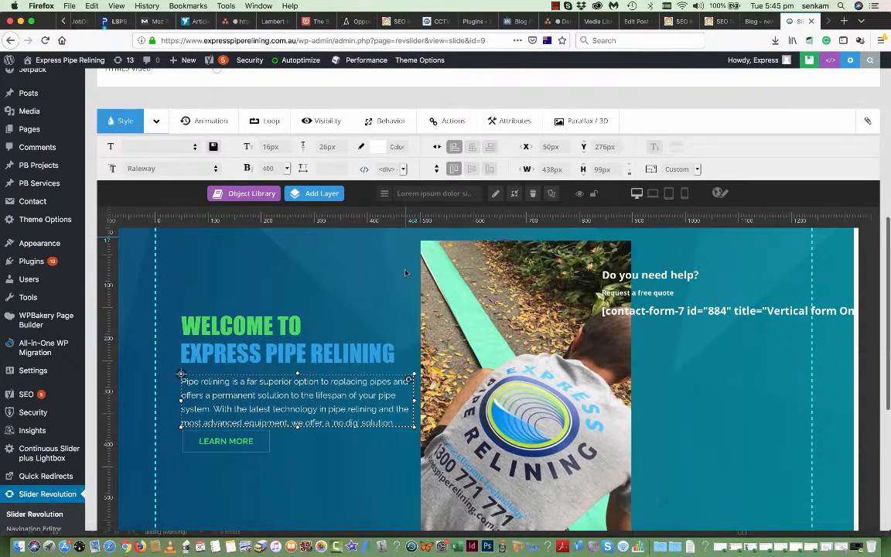
scroll(406, 274, up, 1)
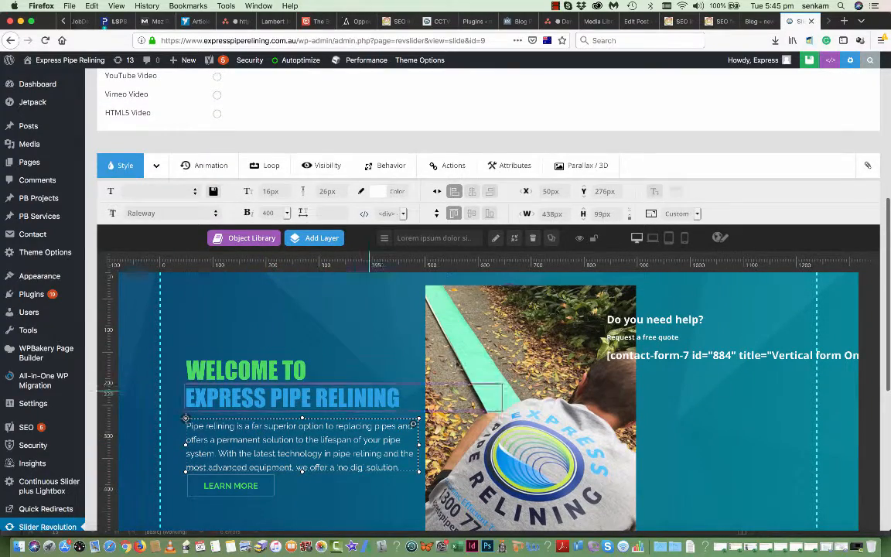
scroll(499, 340, down, 1)
scroll(499, 338, down, 5)
scroll(497, 338, up, 10)
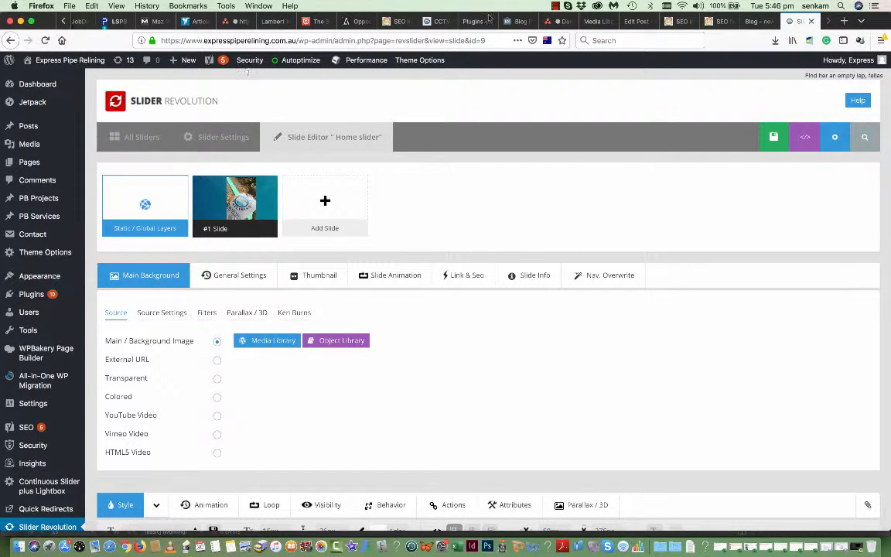
- Return to the live homepage at the site domain and open it in Edit Page
click(488, 39)
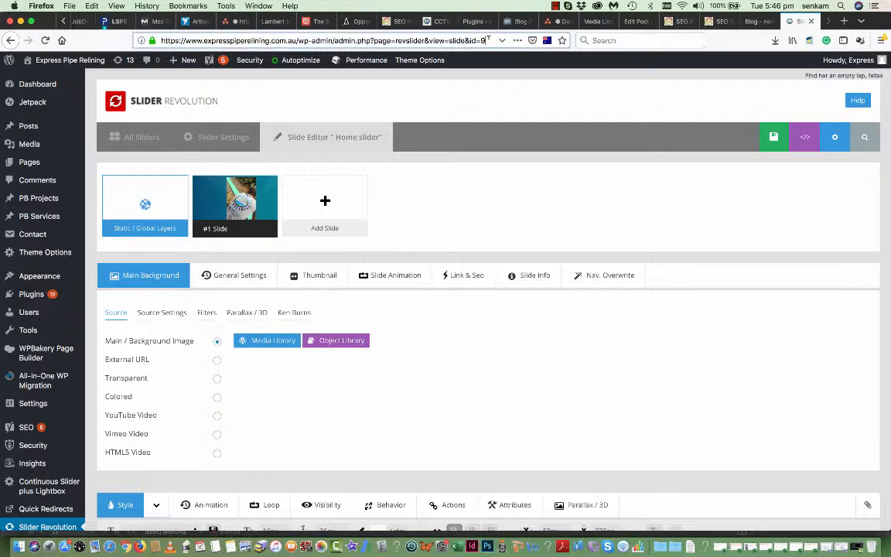
drag(488, 39, 298, 41)
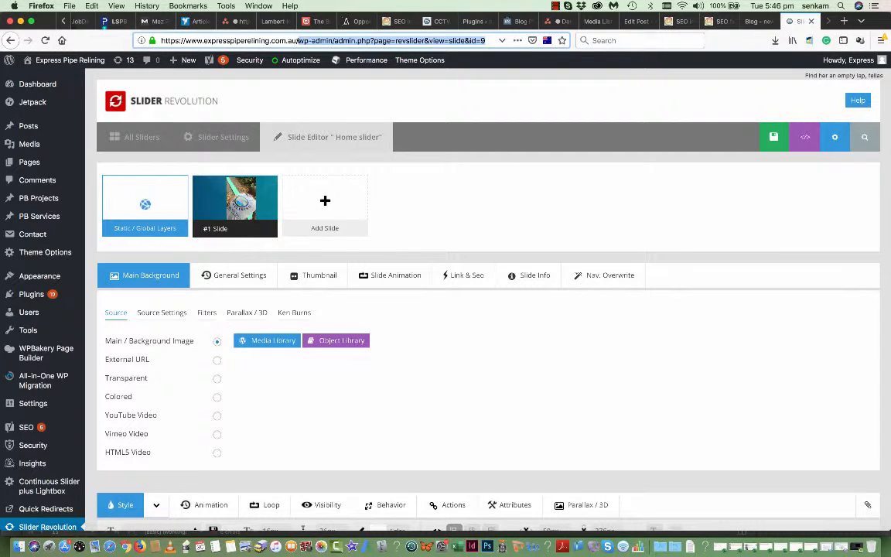
key(BackSpace)
key(Return)
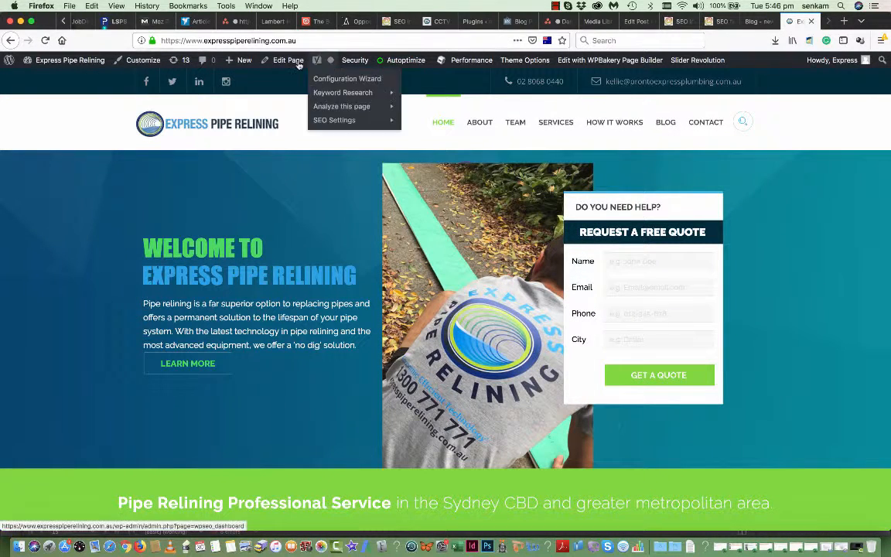
click(295, 63)
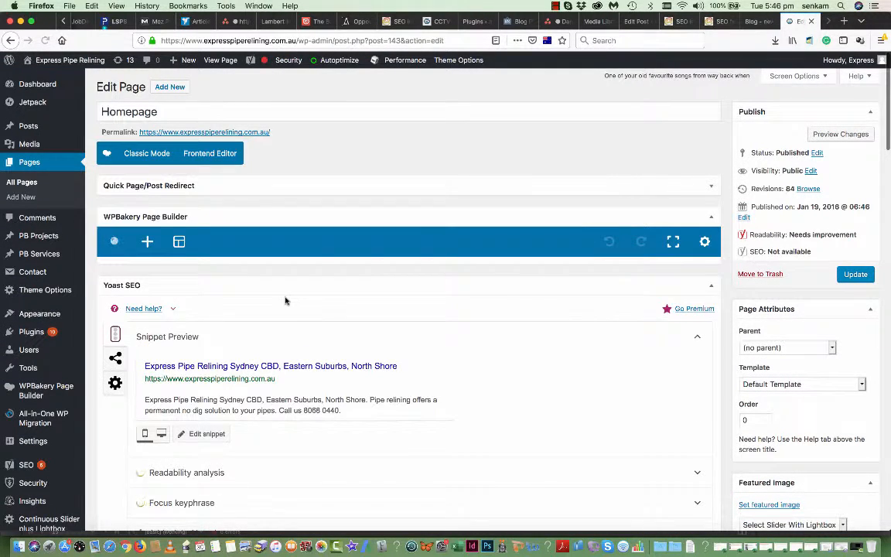
- Scroll to the WPBakery rows showing the Home slider element and service-text blocks
scroll(285, 299, down, 3)
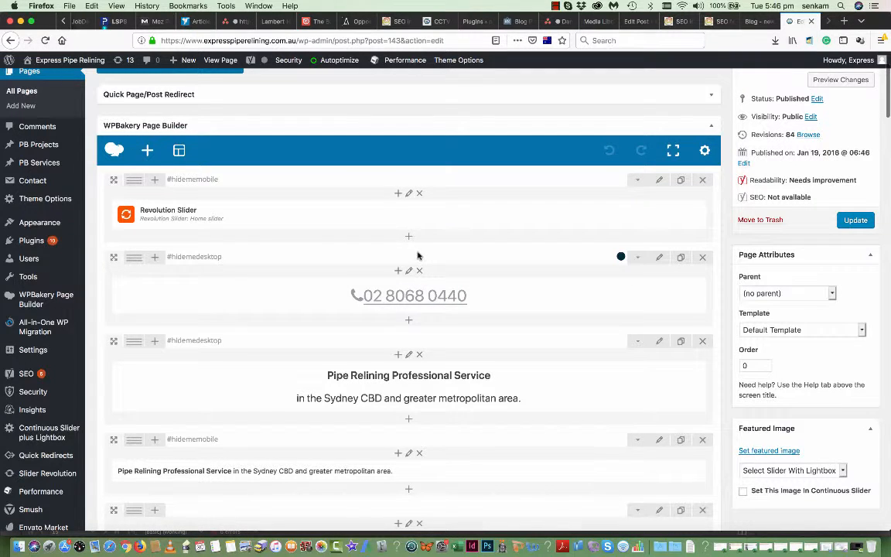
scroll(417, 255, down, 3)
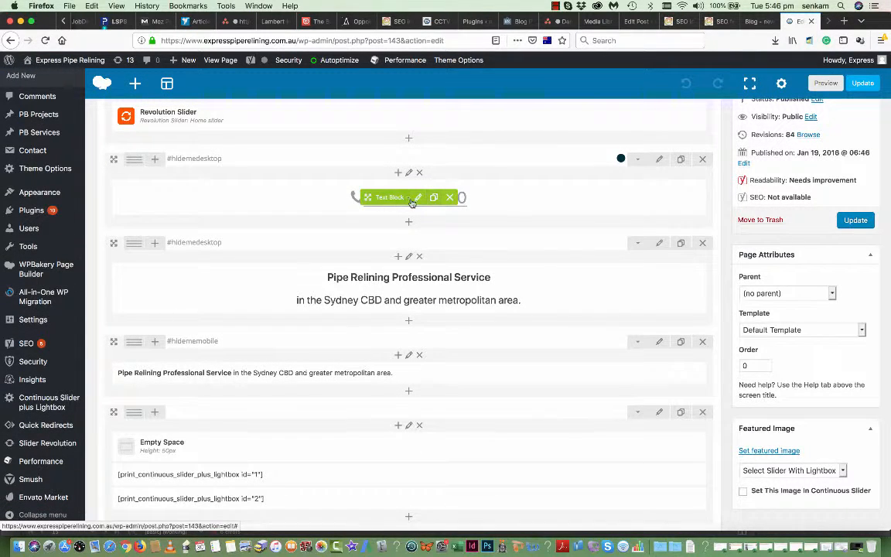
- Check the phone number text block unchanged, then open the Pipe Relining Professional Service block
click(416, 198)
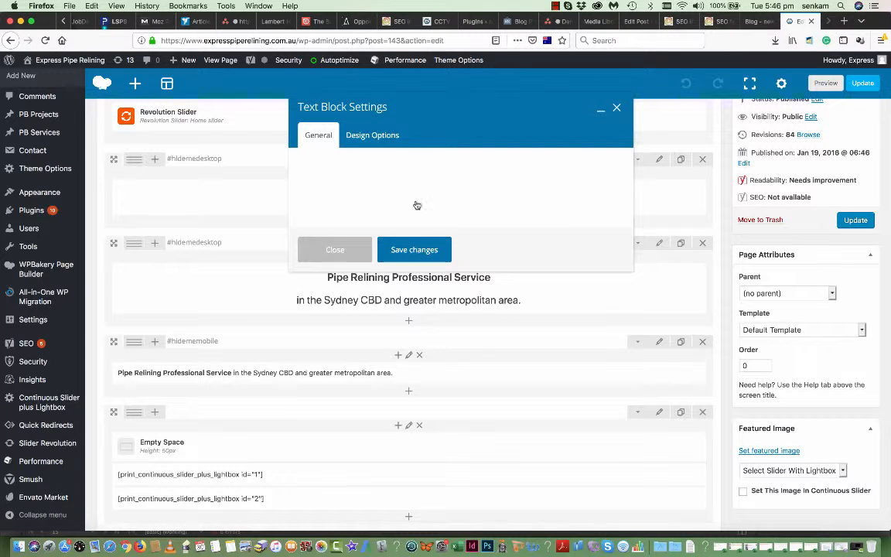
scroll(364, 311, down, 3)
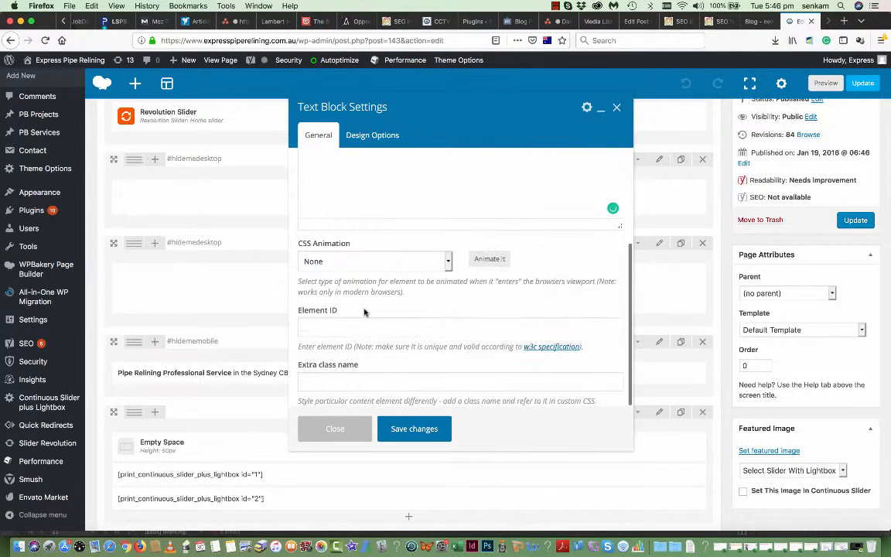
scroll(365, 311, up, 3)
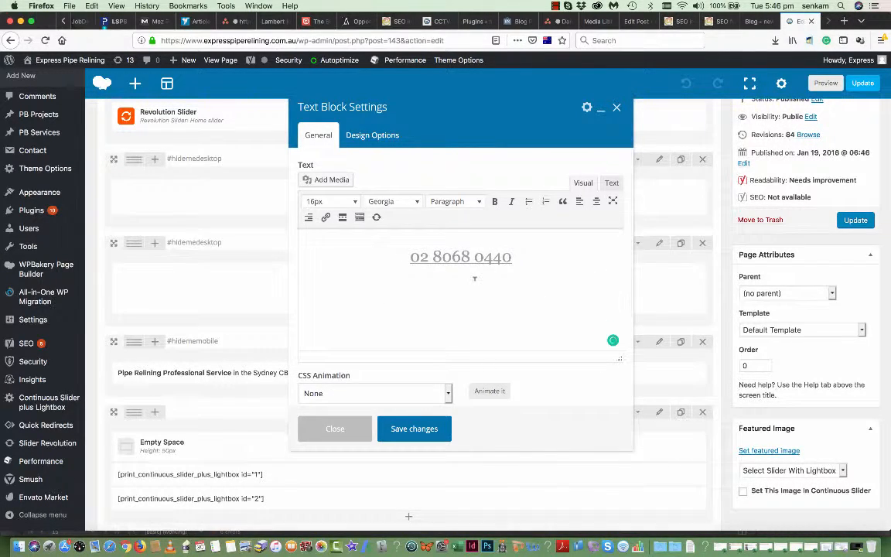
click(335, 428)
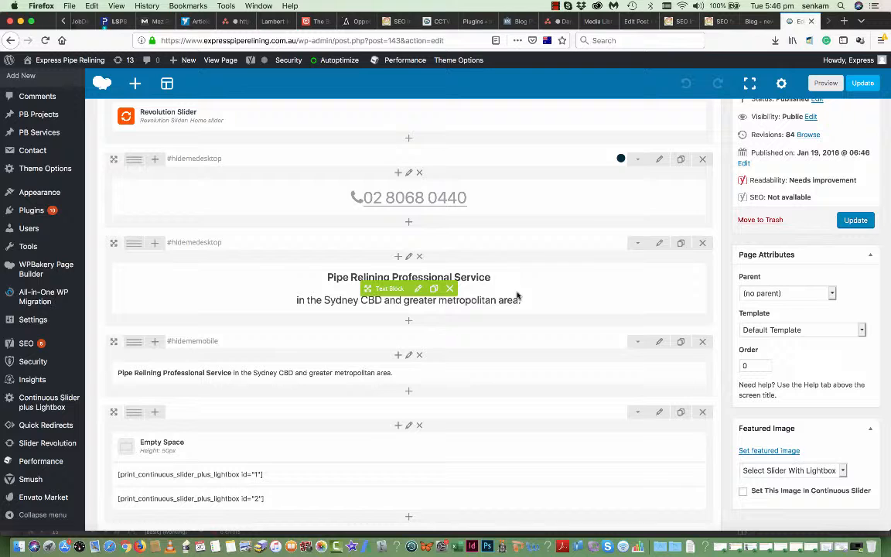
click(417, 289)
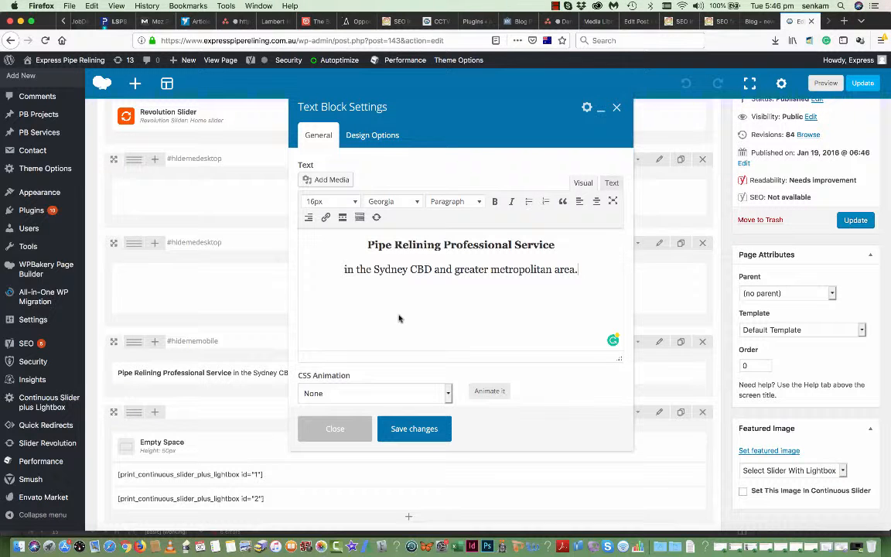
- Copy the site address and load the live homepage in a new tab
drag(298, 40, 151, 41)
key(super+c)
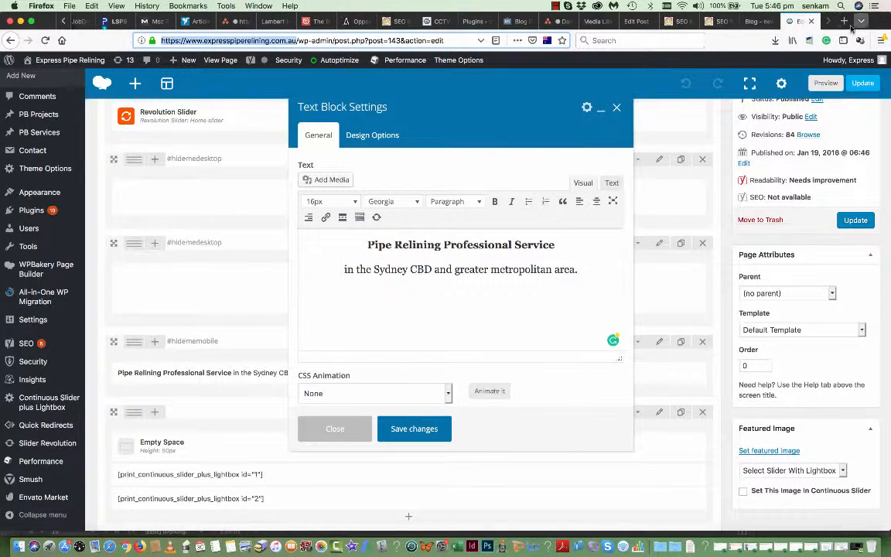
click(845, 21)
key(super+v)
key(Return)
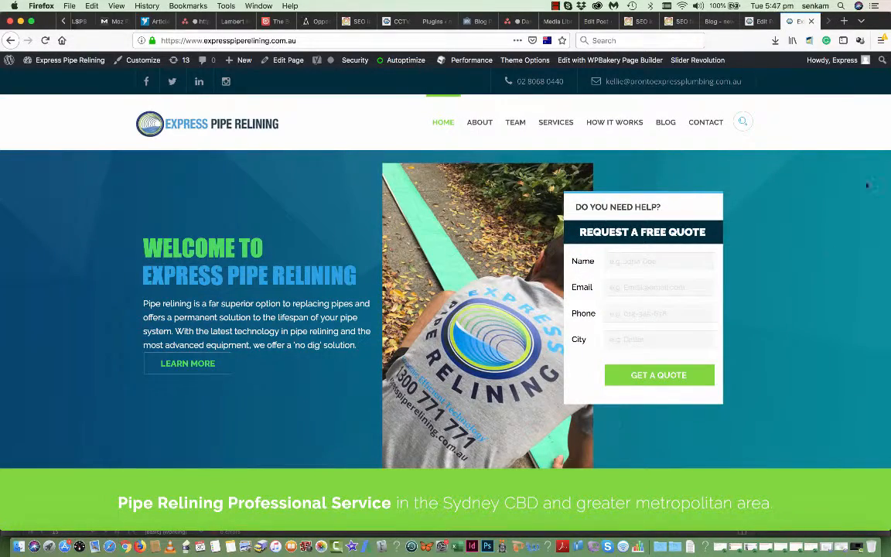
- View the green Sydney service banner on the live homepage, then return to the editor tab
scroll(447, 376, down, 5)
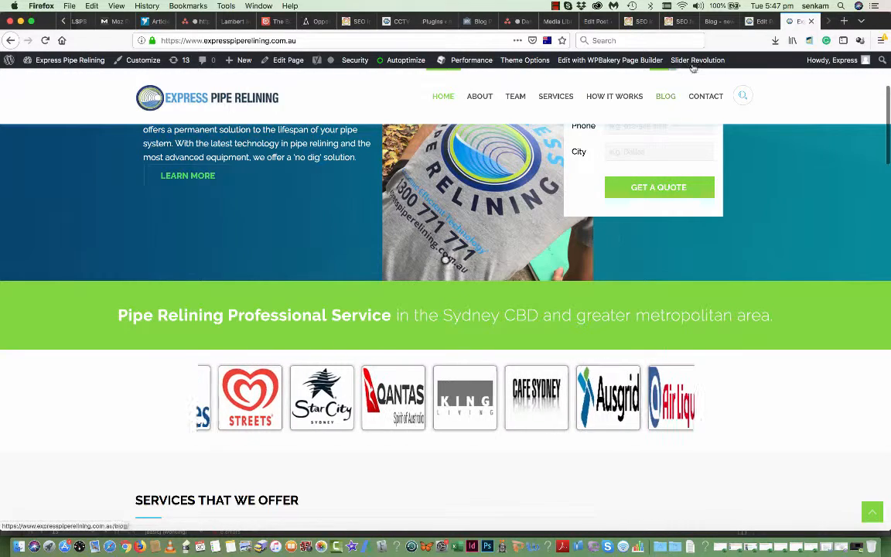
click(761, 22)
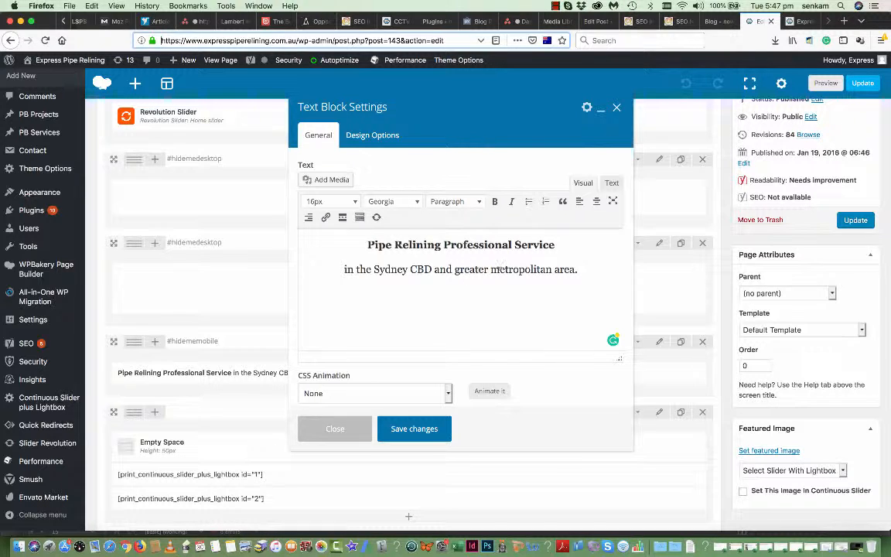
- Replace 'metropolitan area' with 'Western Sydney' in the text block, save it, and update the Homepage
drag(491, 269, 581, 268)
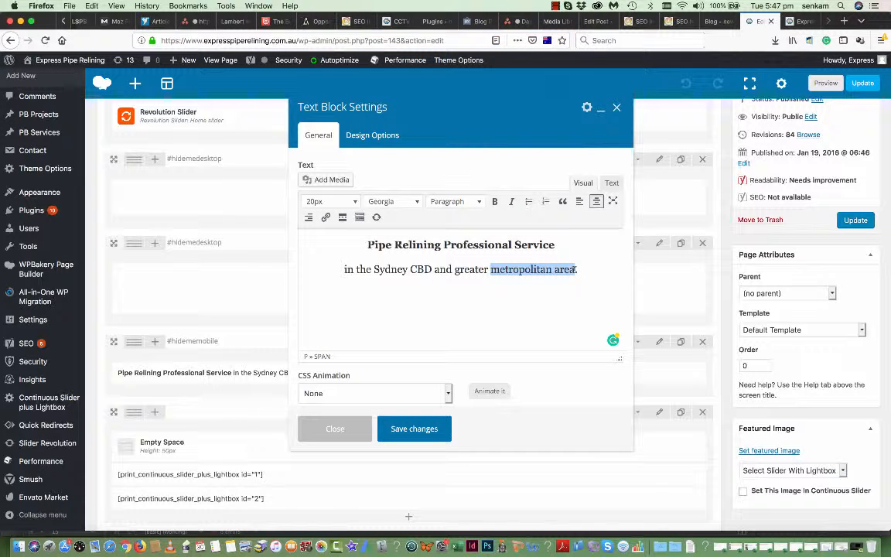
text(E)
key(BackSpace)
text(Western S)
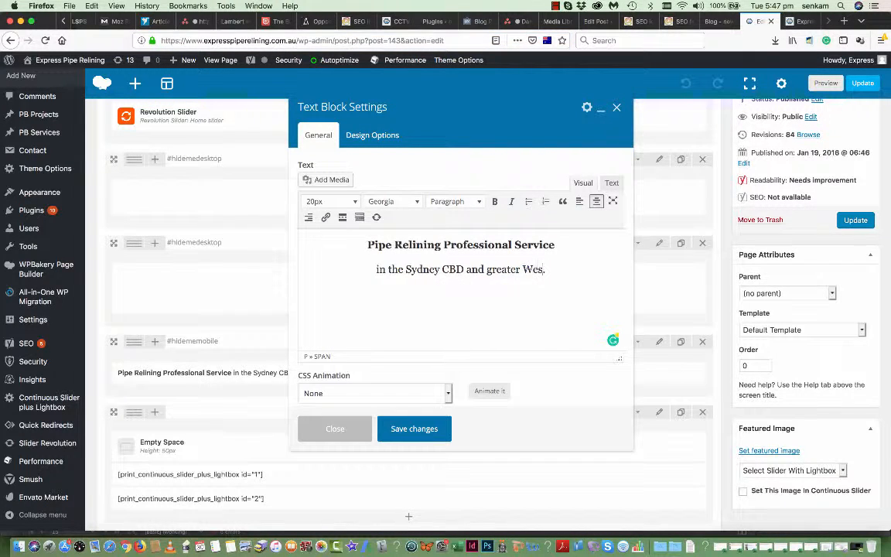
text(ydney)
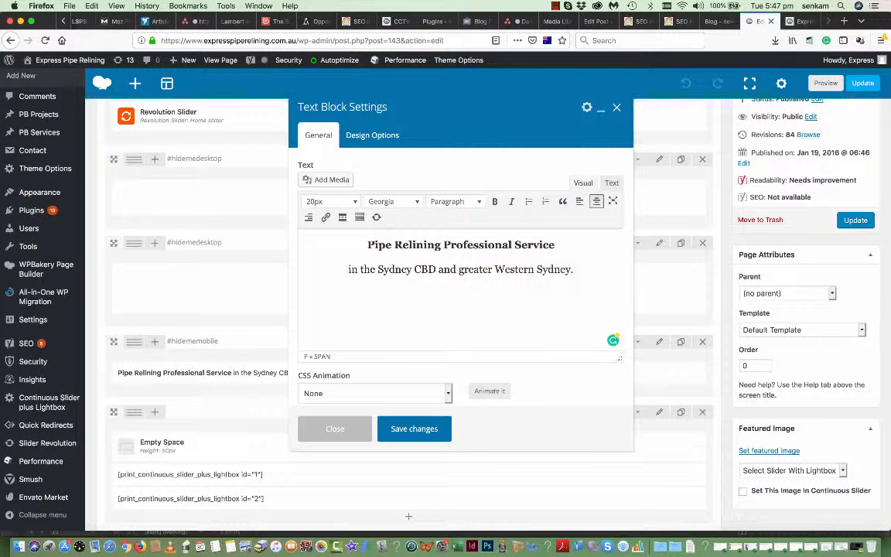
click(407, 434)
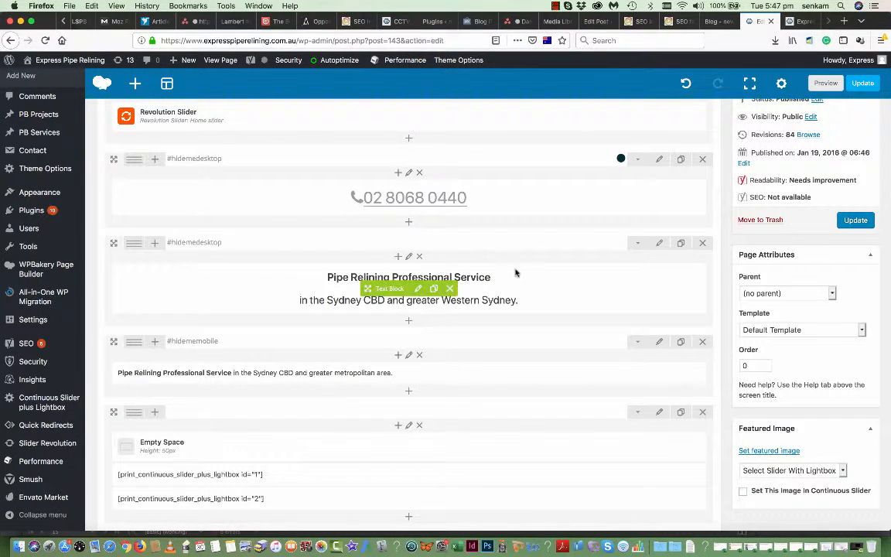
click(855, 220)
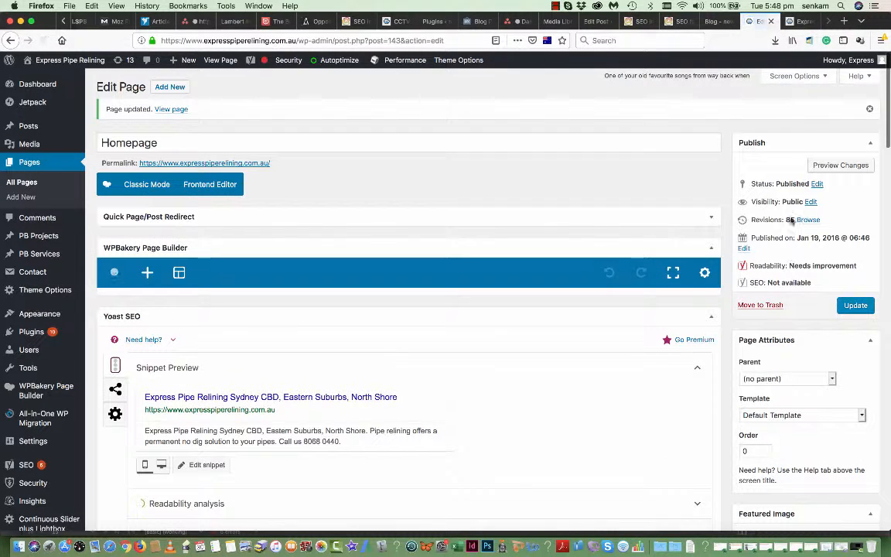
click(802, 22)
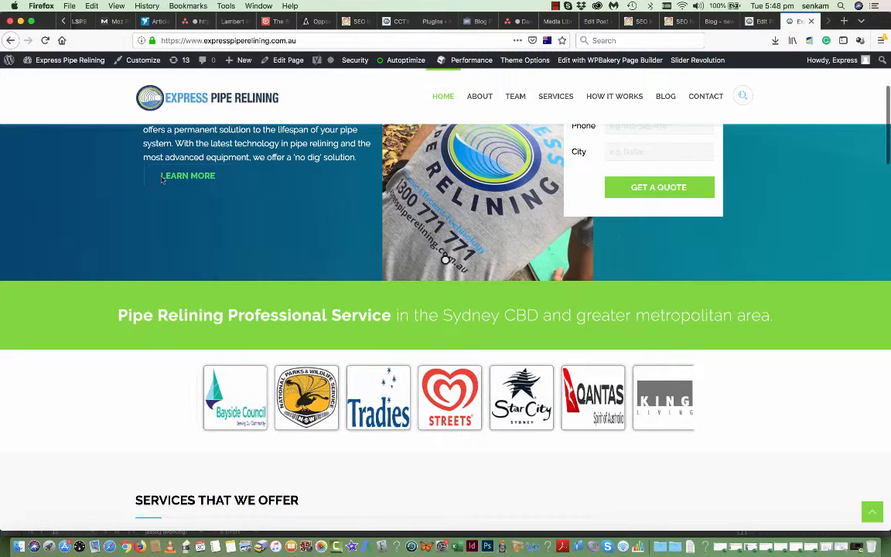
click(45, 41)
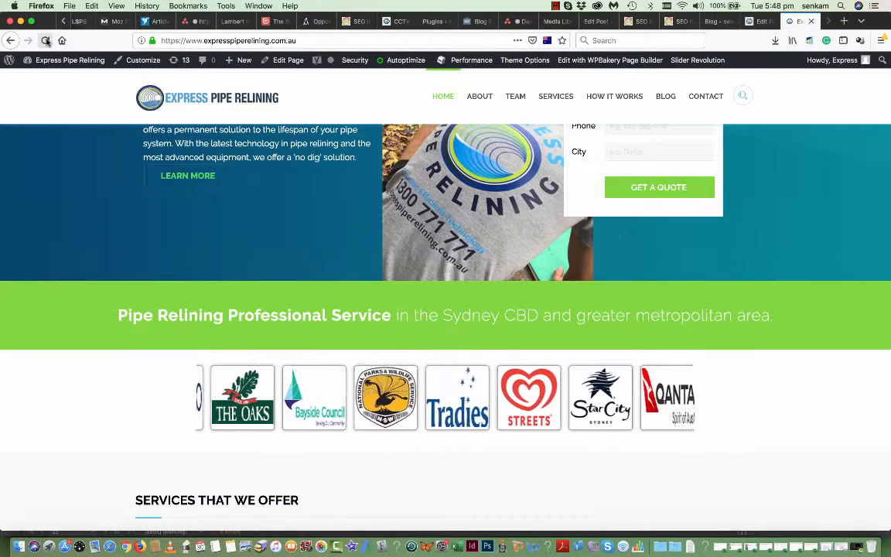
click(46, 41)
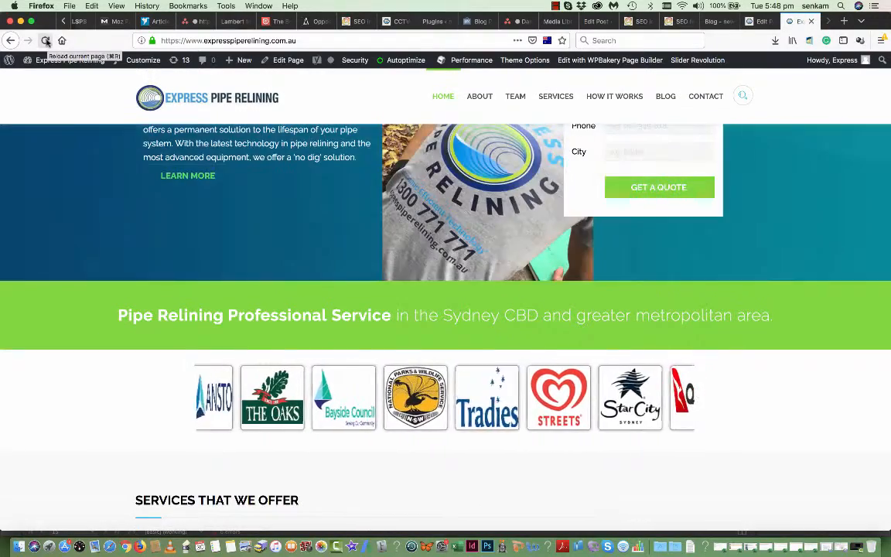
scroll(104, 221, down, 10)
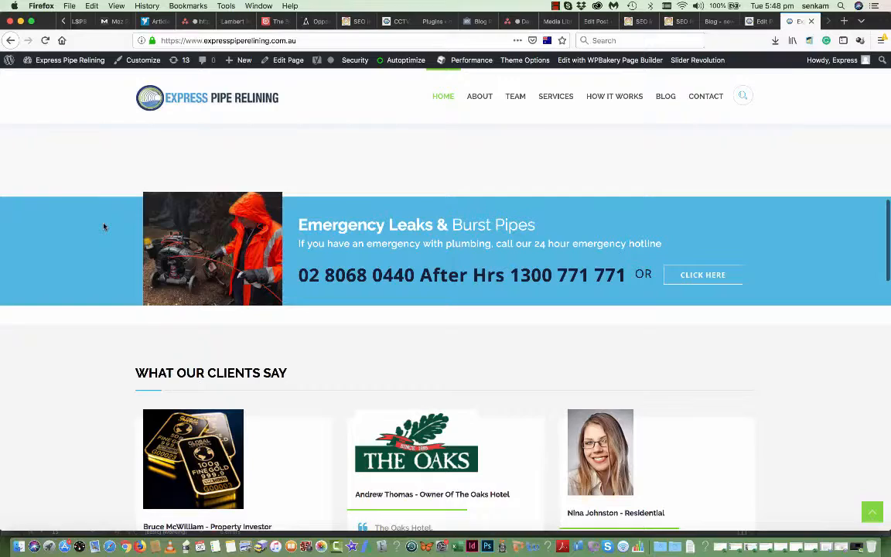
scroll(103, 227, down, 3)
scroll(104, 226, up, 6)
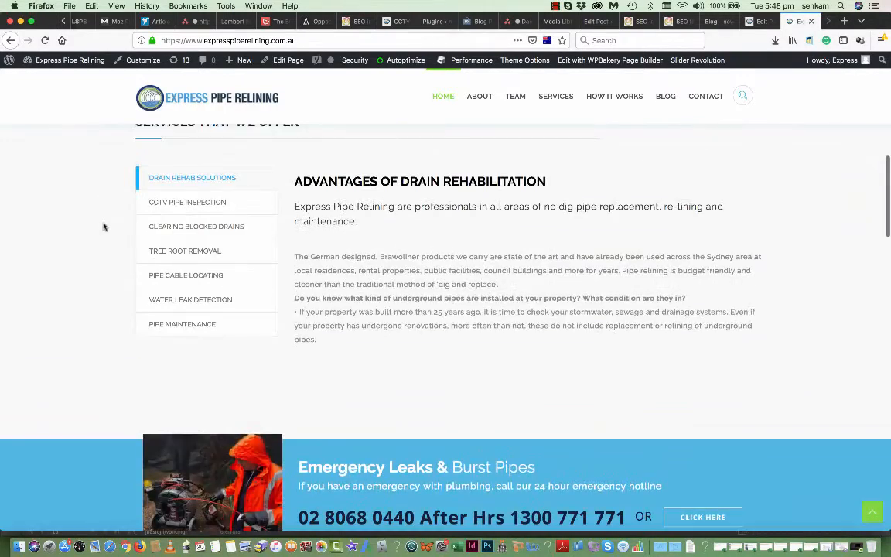
scroll(103, 226, up, 4)
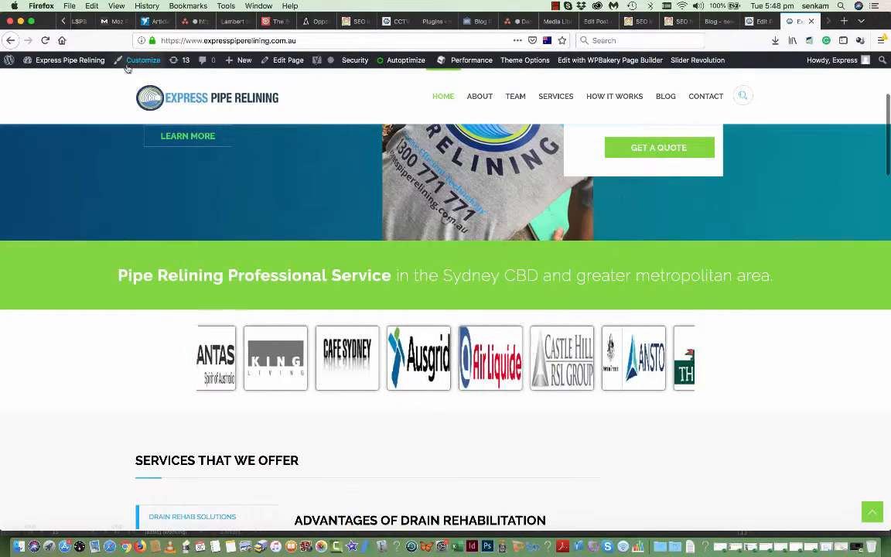
click(44, 40)
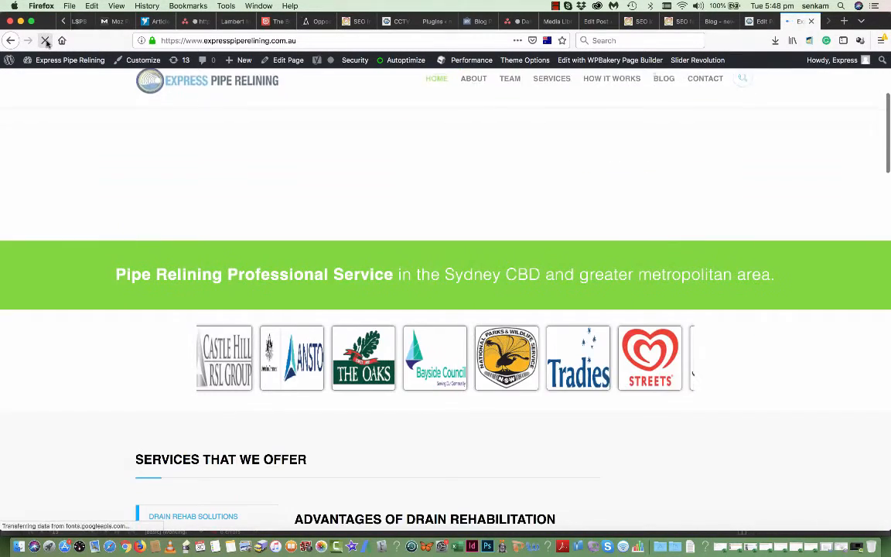
click(762, 21)
scroll(494, 435, down, 2)
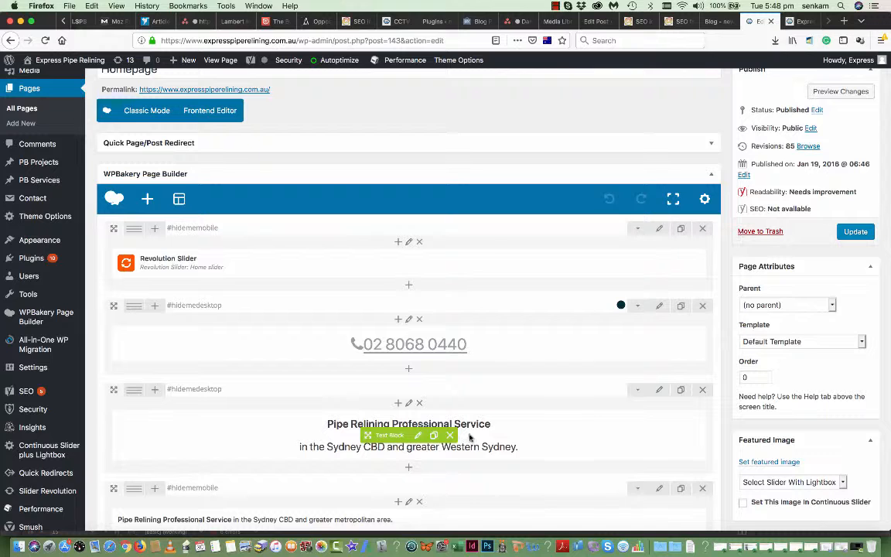
- Add 's' to make the heading 'Pipe Relining Professional Services', save the block, and update the Homepage
click(419, 437)
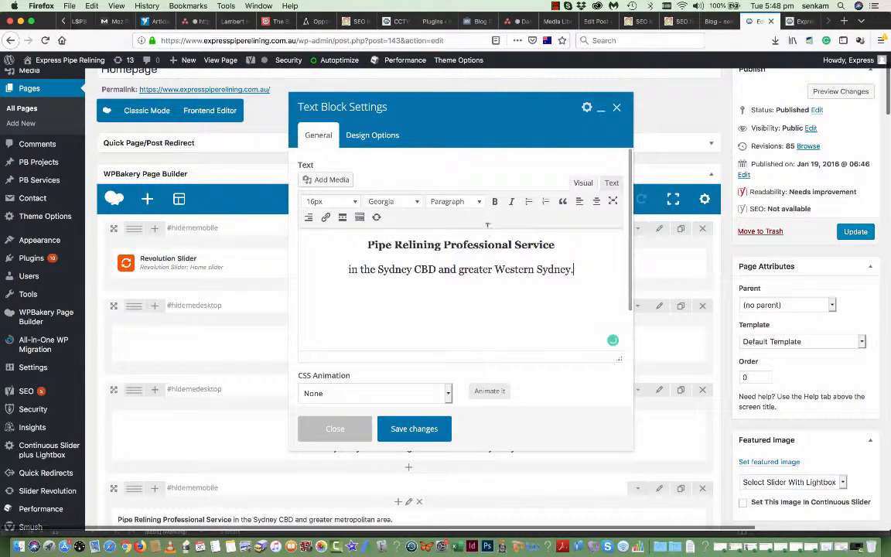
click(556, 245)
text(s)
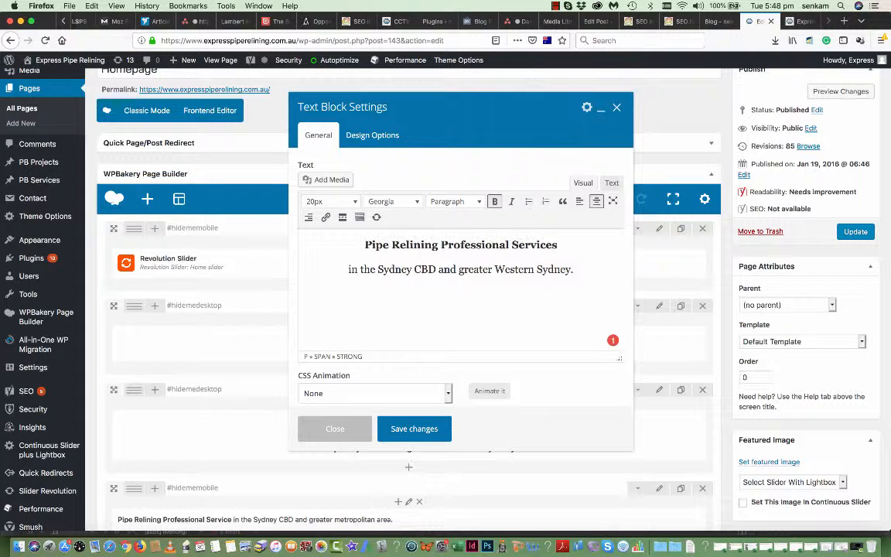
click(414, 428)
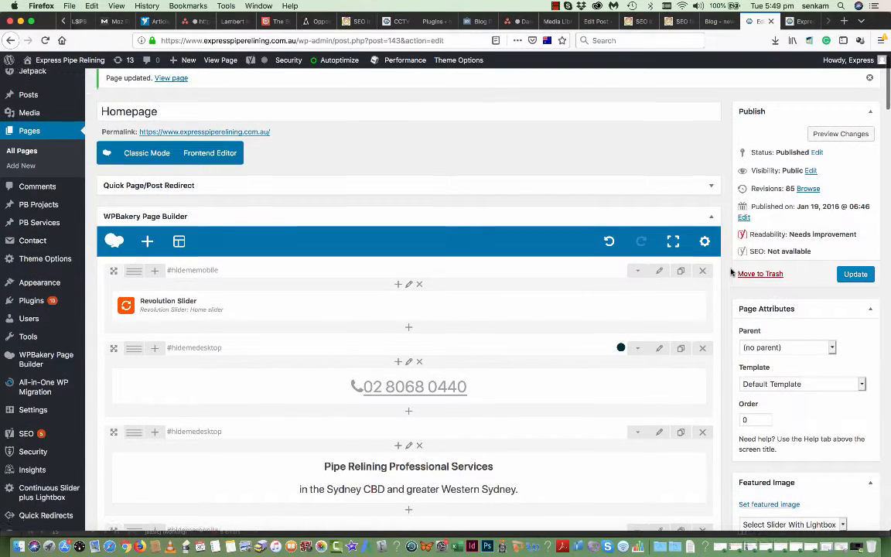
scroll(734, 273, down, 3)
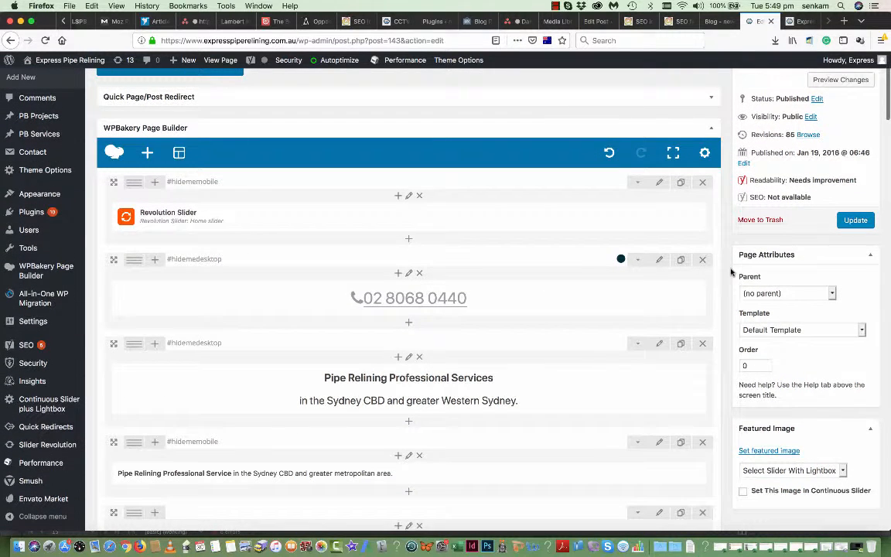
click(854, 222)
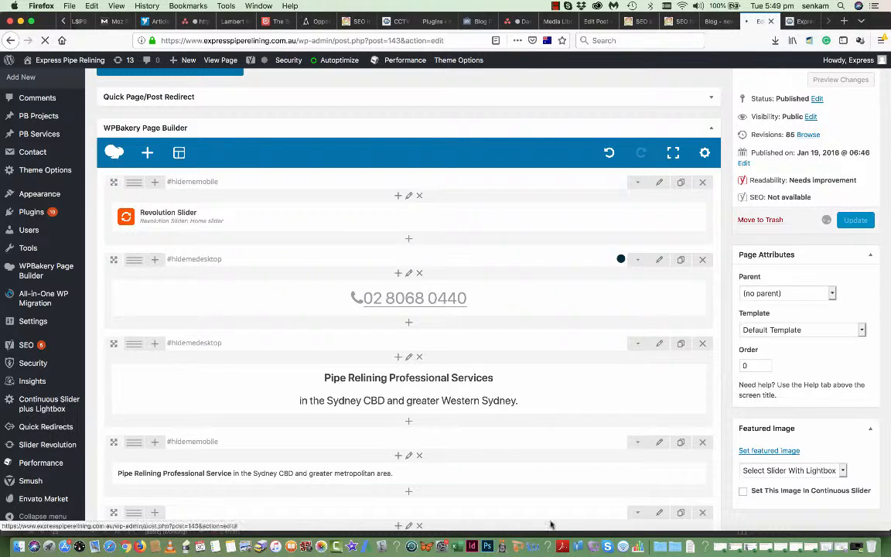
scroll(498, 389, down, 2)
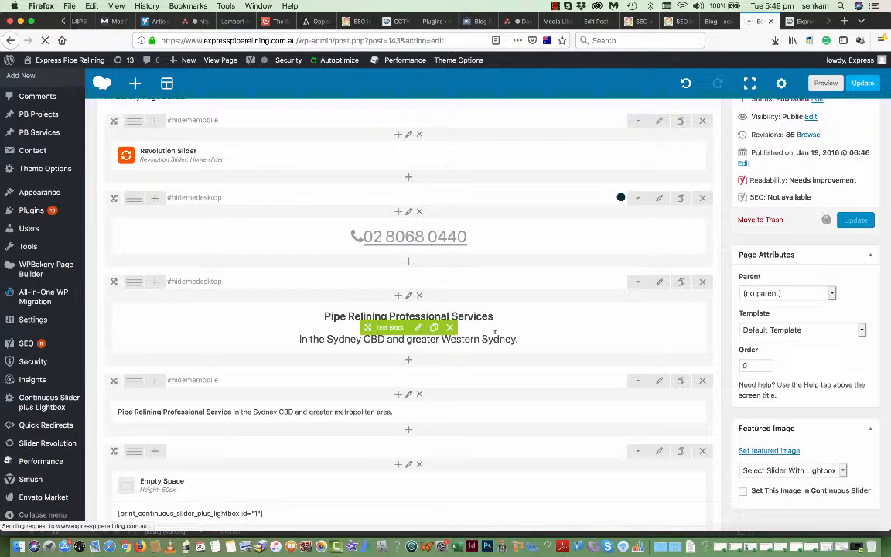
scroll(486, 363, down, 1)
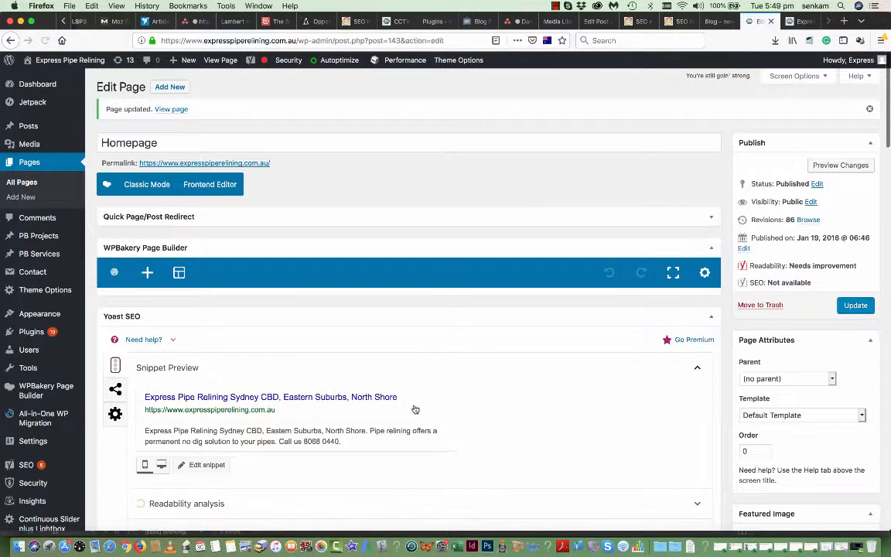
- Change the metropolitan-area text block to 'Pipe Relining Professional Services', save it, and view the live homepage
scroll(422, 407, down, 5)
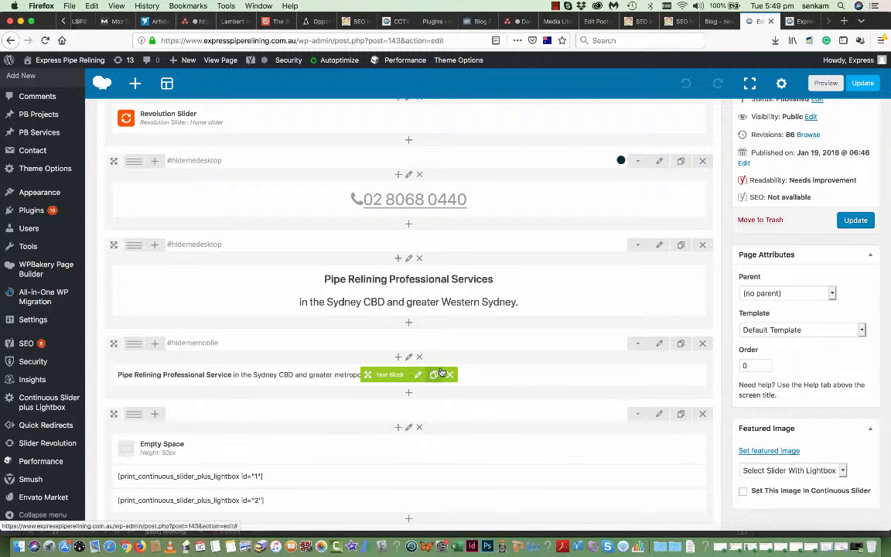
scroll(442, 371, down, 2)
scroll(442, 371, down, 5)
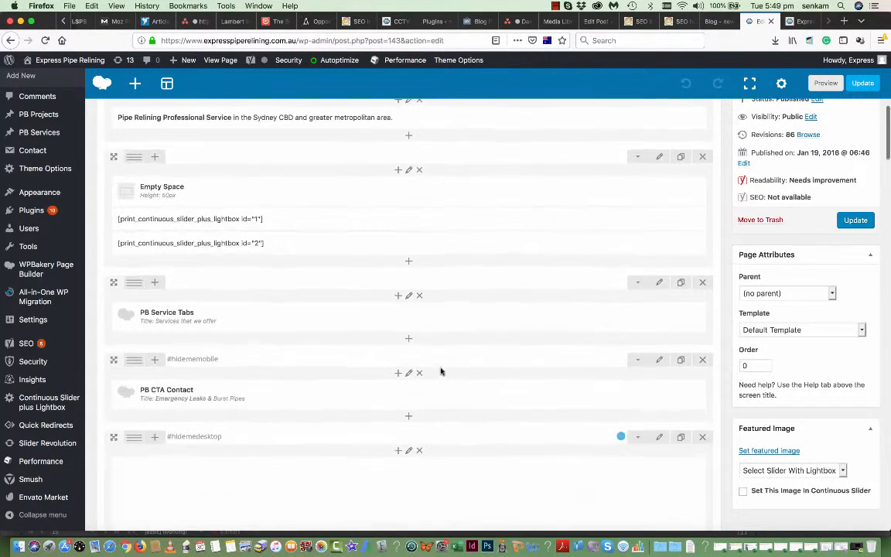
scroll(441, 371, up, 5)
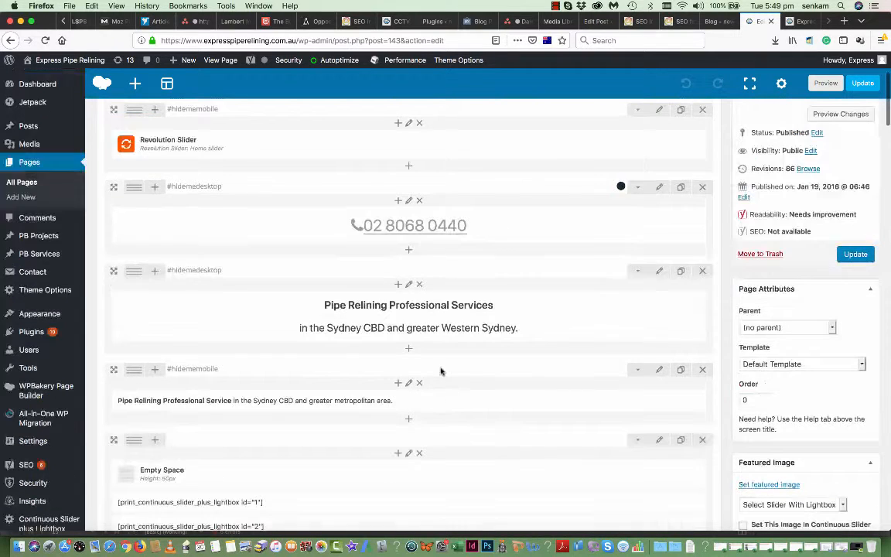
scroll(442, 370, down, 2)
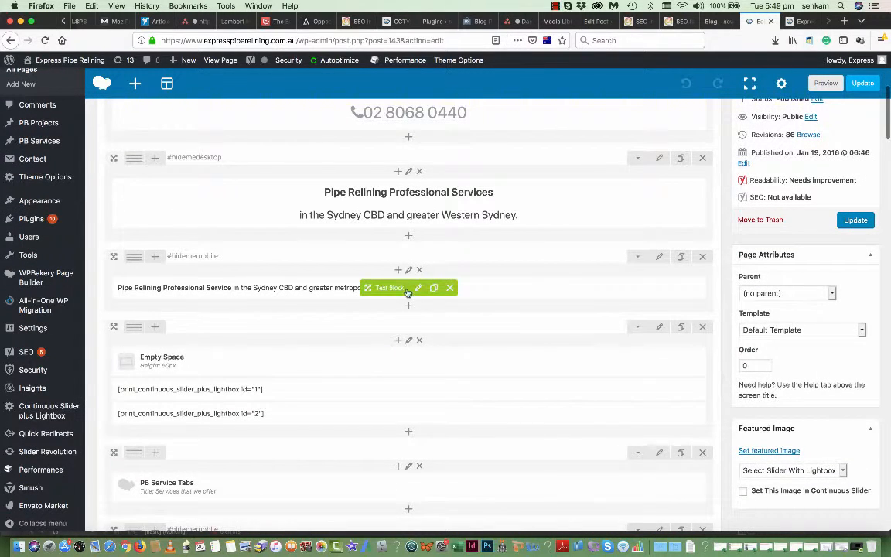
click(418, 288)
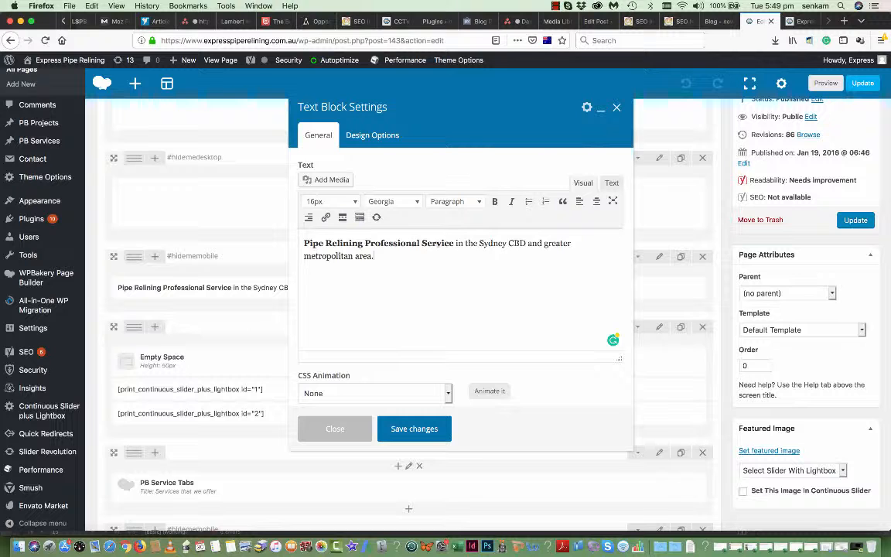
click(454, 243)
text(s)
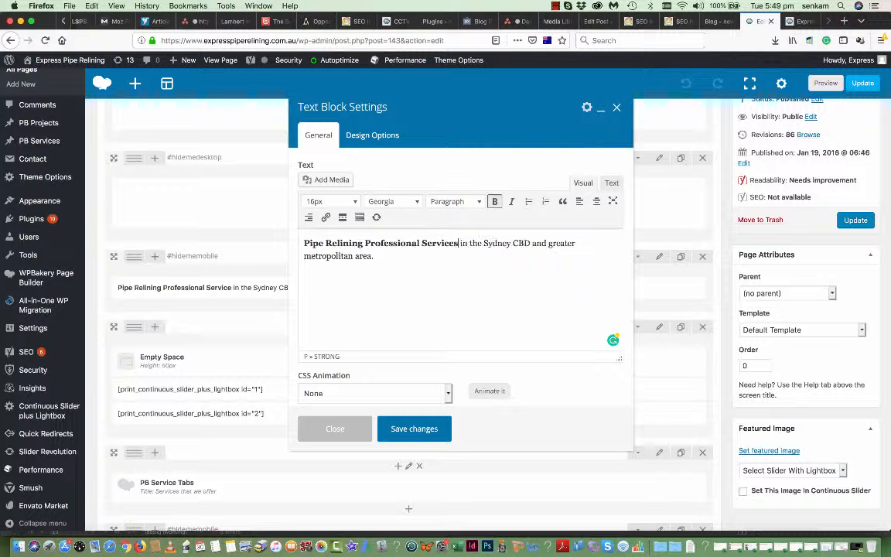
click(418, 430)
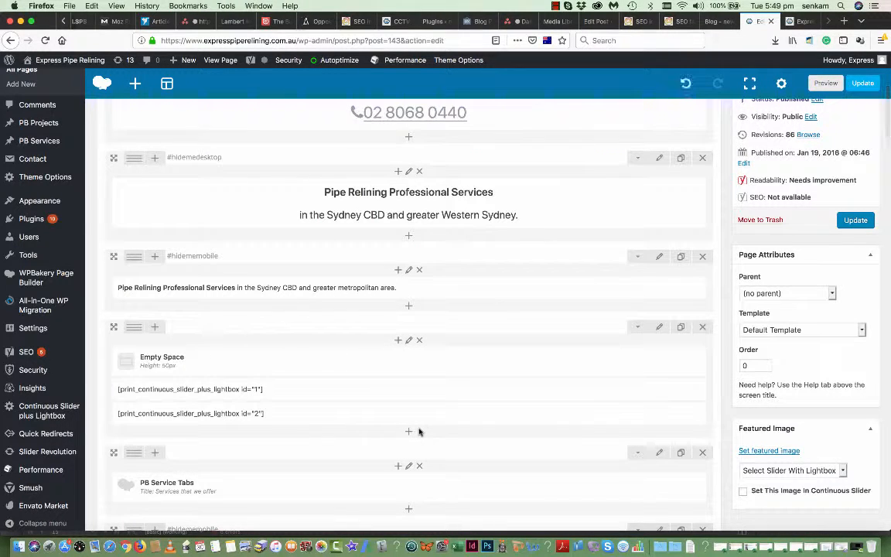
key(ctrl+Tab)
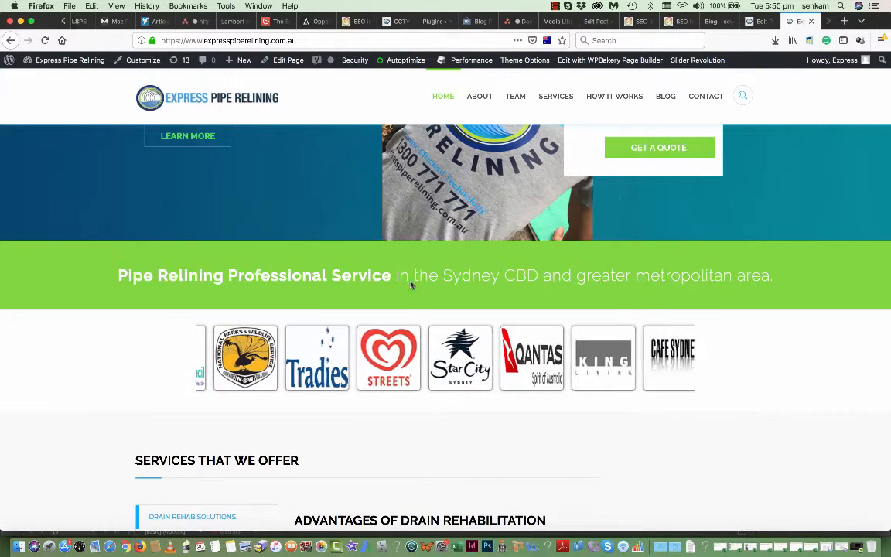
- Update the Homepage and reload the live site to confirm the 'Pipe Relining Professional Services' banner
click(761, 21)
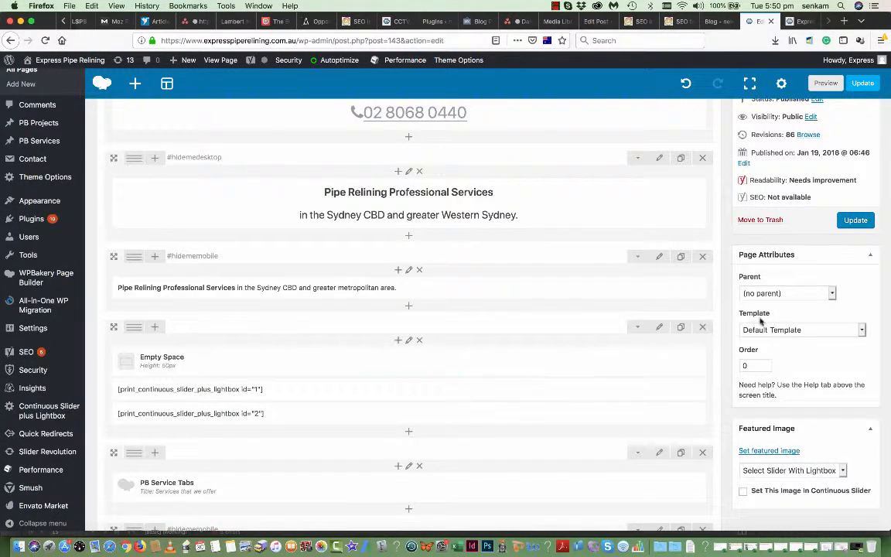
click(856, 221)
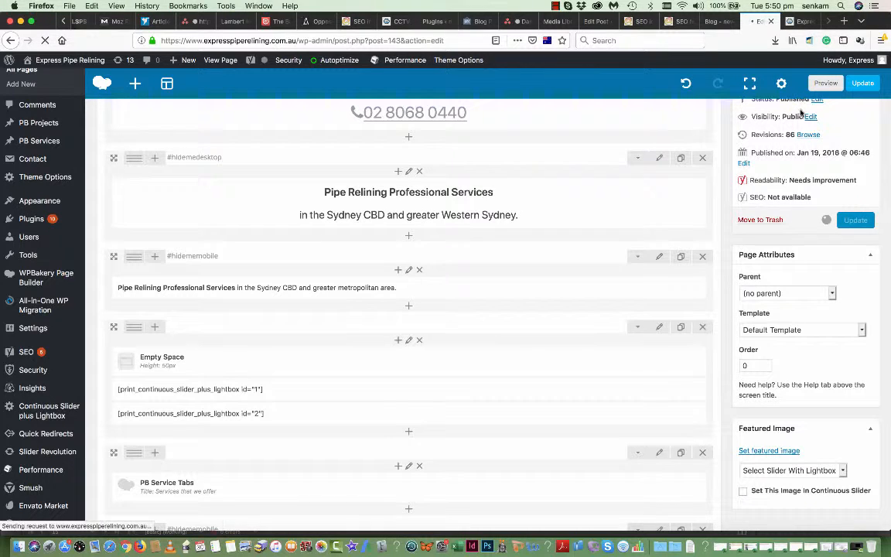
click(802, 22)
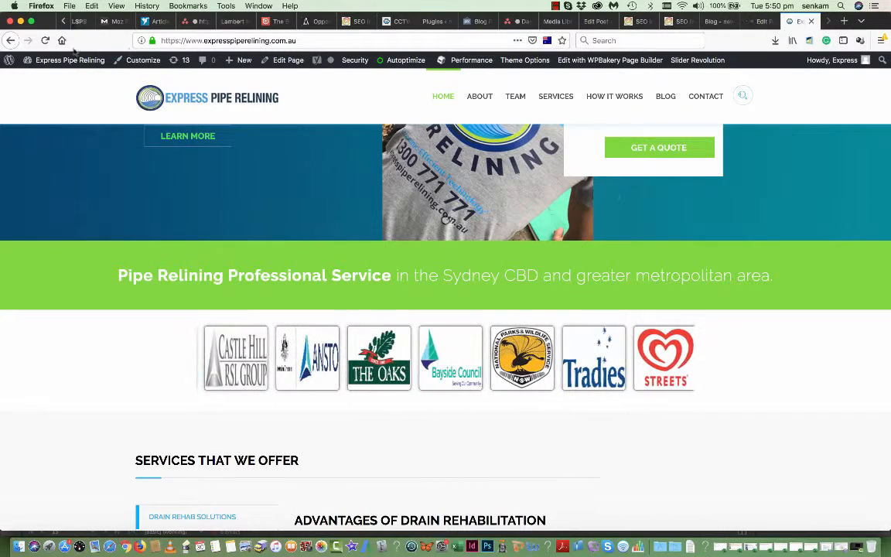
click(45, 40)
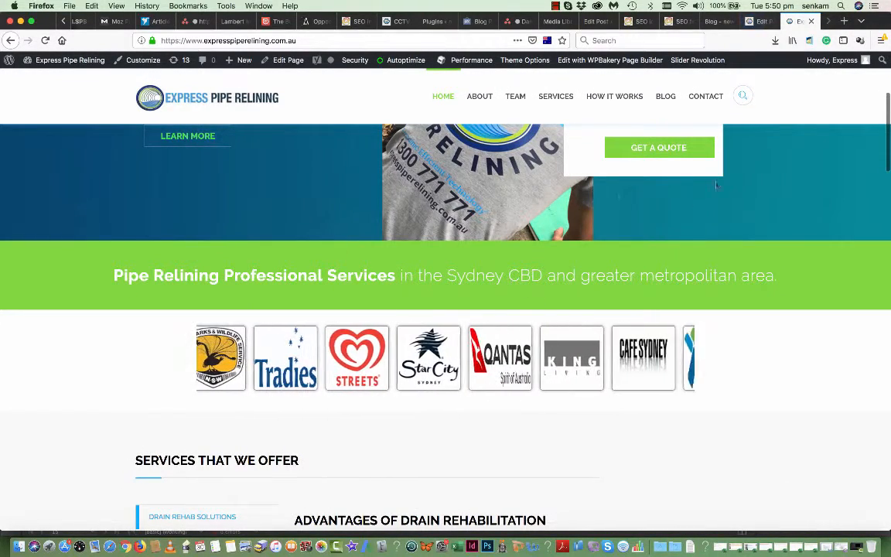
key(ctrl+shift+Tab)
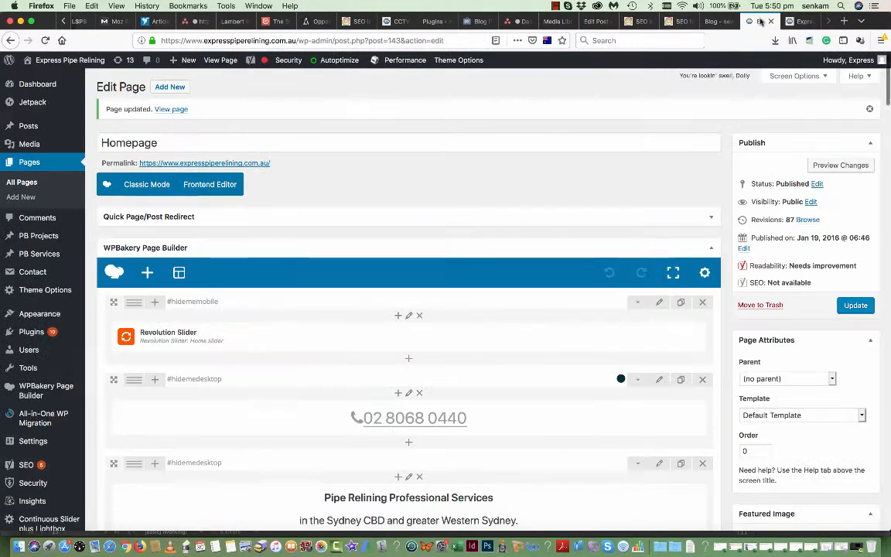
- Review the homepage's WPBakery rows, then view the live site's Services That We Offer section
scroll(405, 335, down, 8)
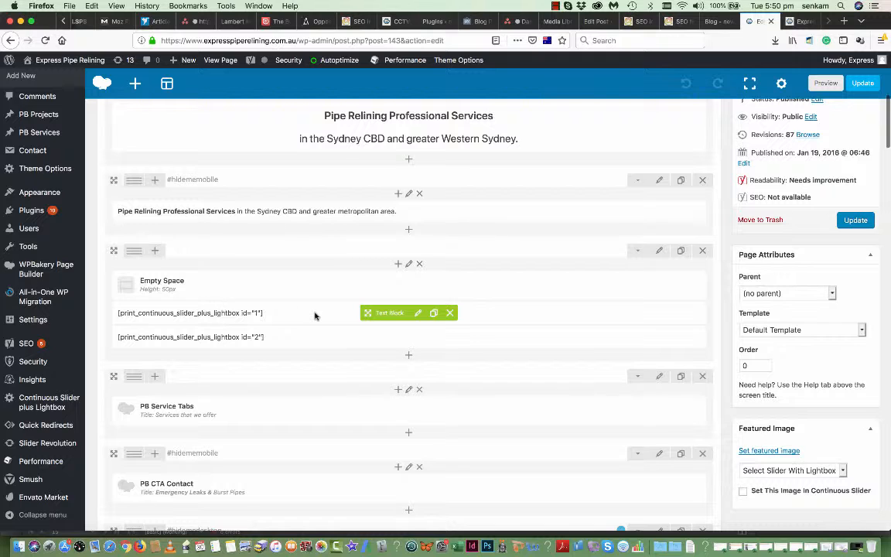
scroll(311, 315, down, 1)
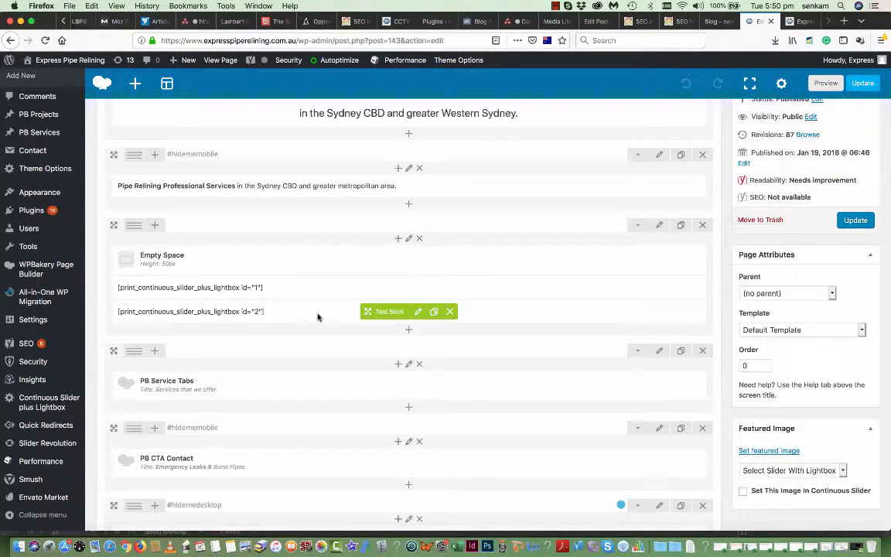
scroll(317, 316, down, 2)
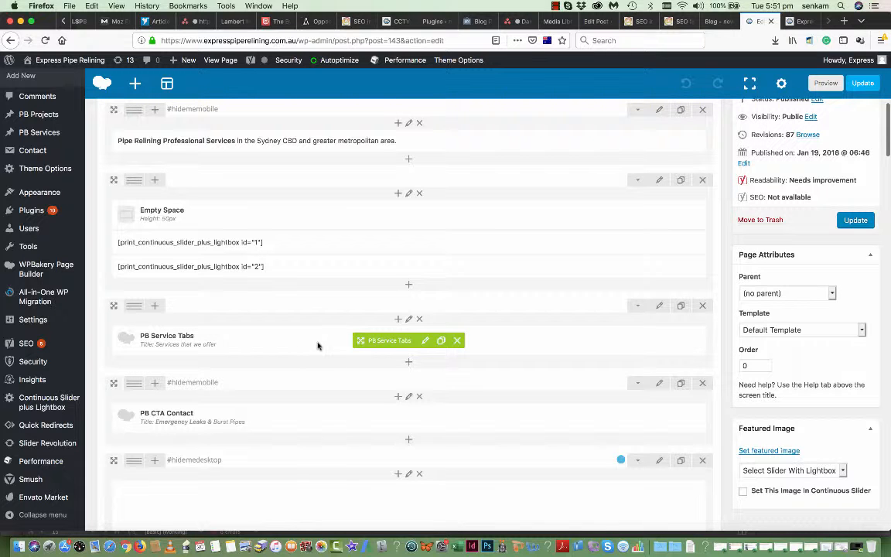
click(805, 20)
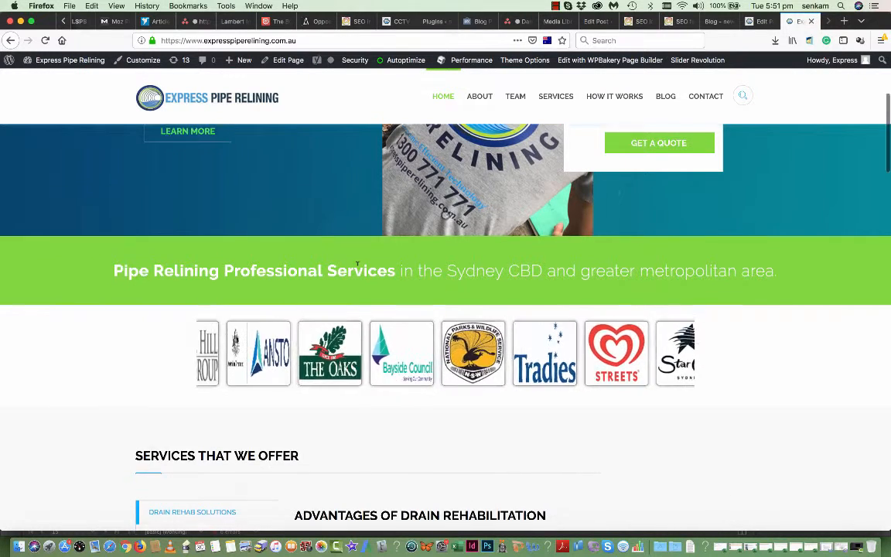
scroll(323, 241, down, 5)
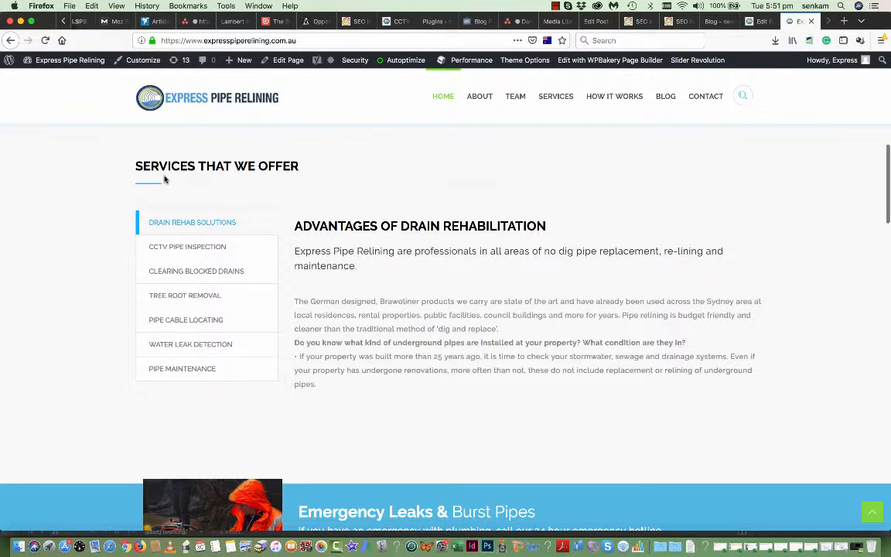
- Show the PB Services list of seven services and compare it with the live site
click(764, 21)
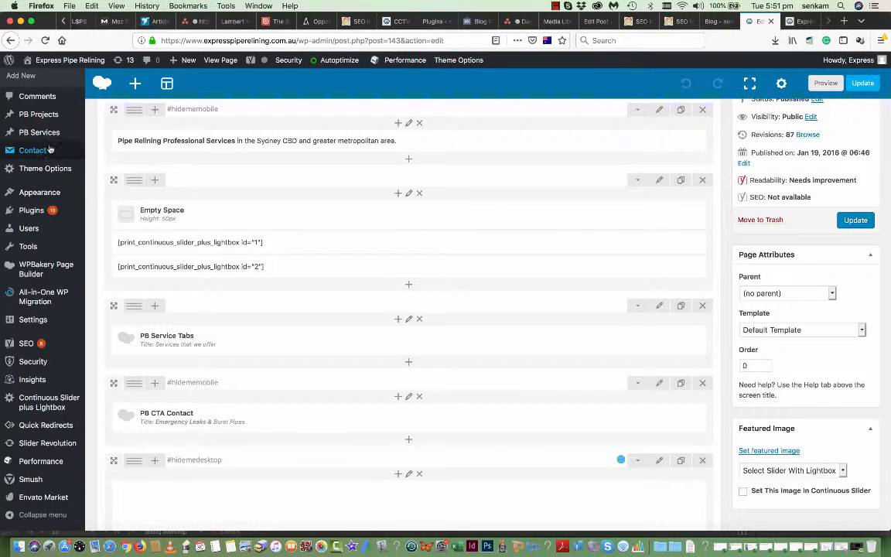
mouse_move(36, 133)
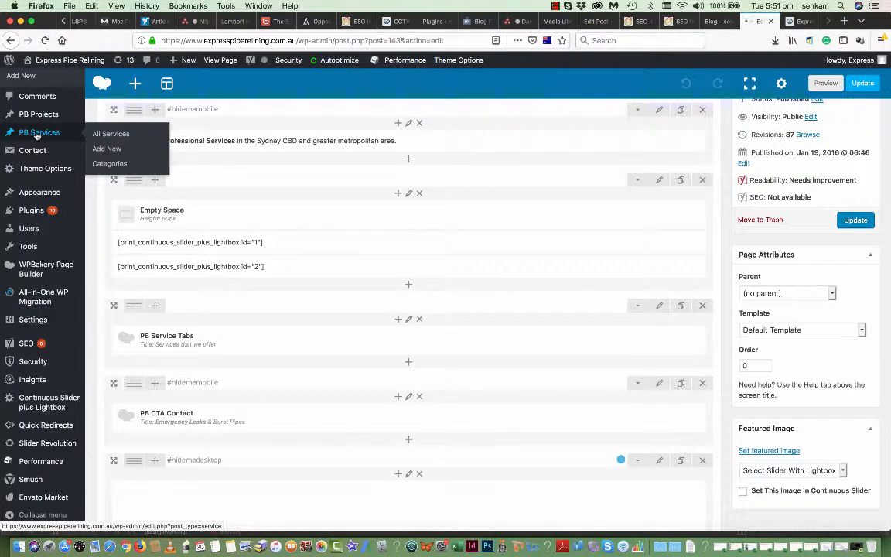
click(36, 133)
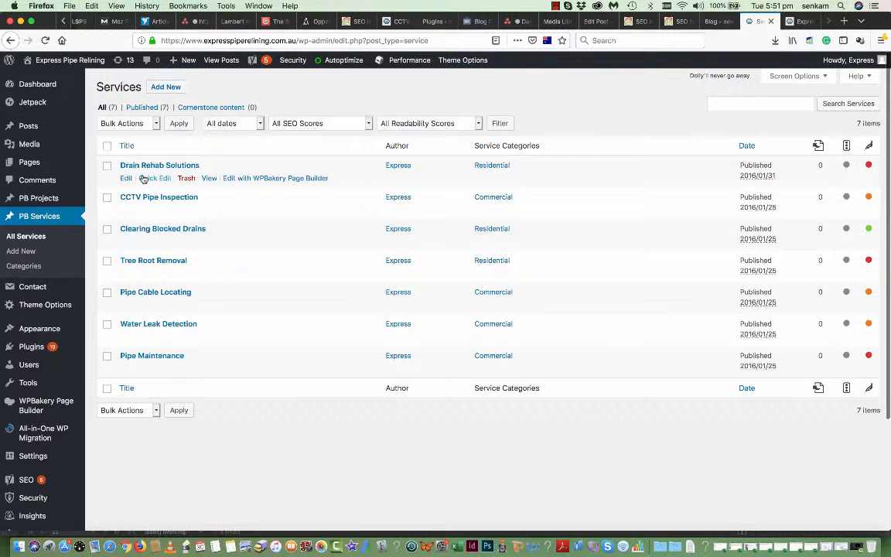
click(801, 23)
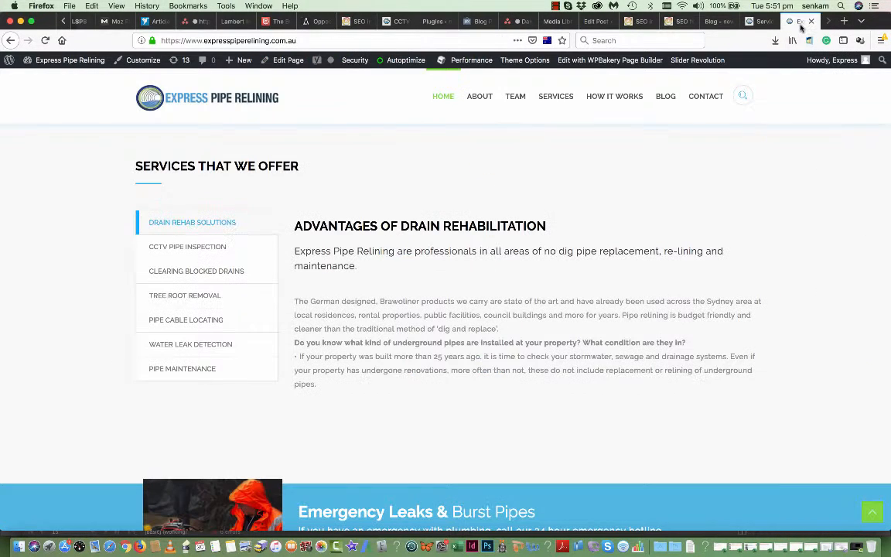
click(760, 21)
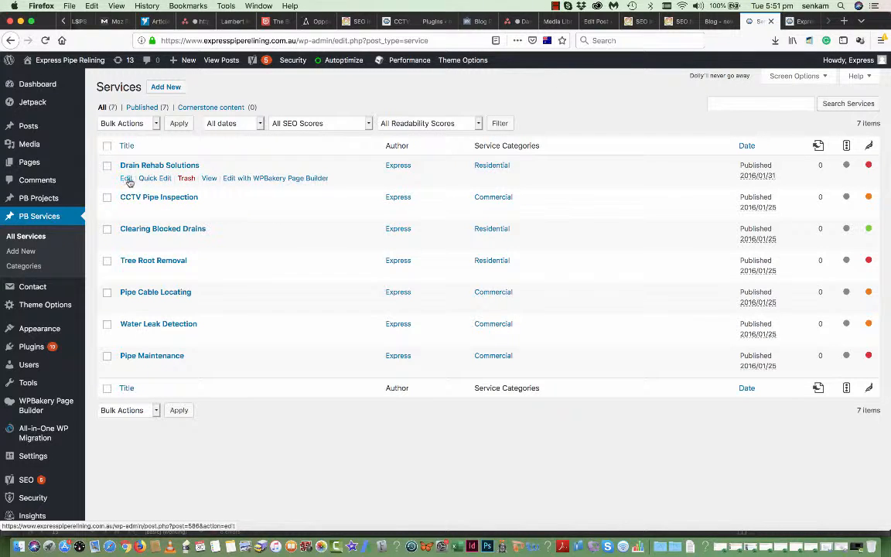
- Edit Drain Rehab Solutions and open its Advantages of Drain Rehabilitation PB Content block settings
click(127, 179)
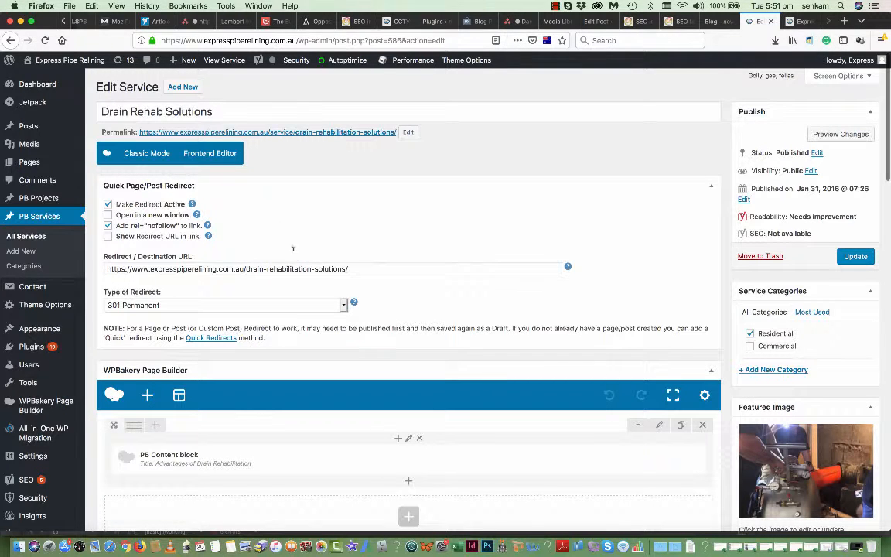
scroll(293, 253, down, 1)
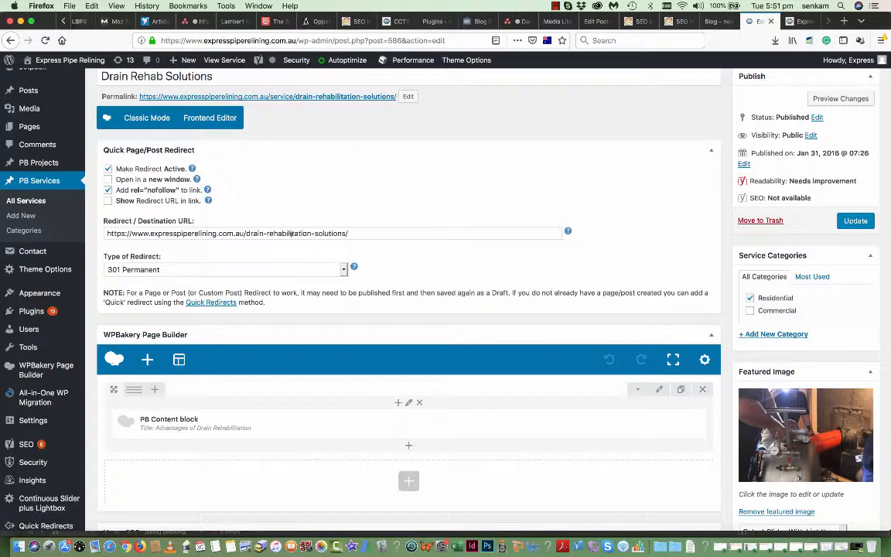
scroll(307, 293, down, 1)
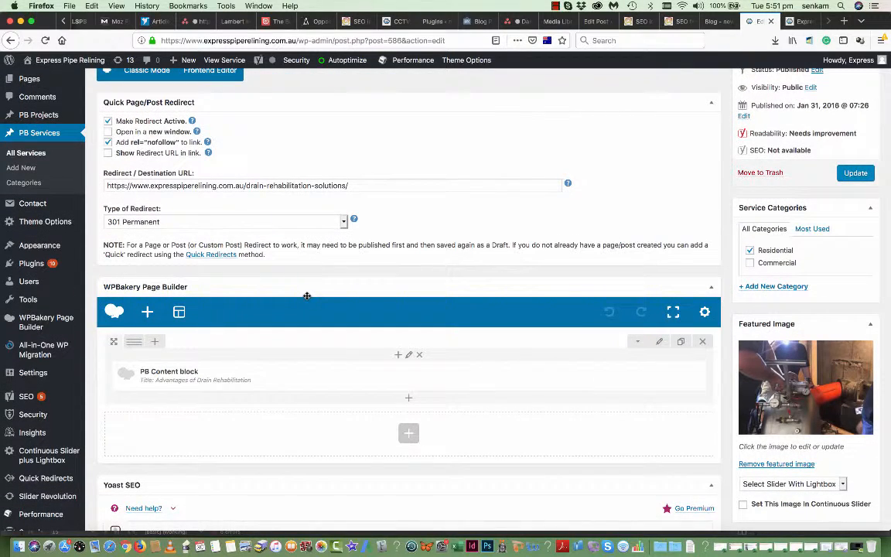
scroll(307, 297, down, 3)
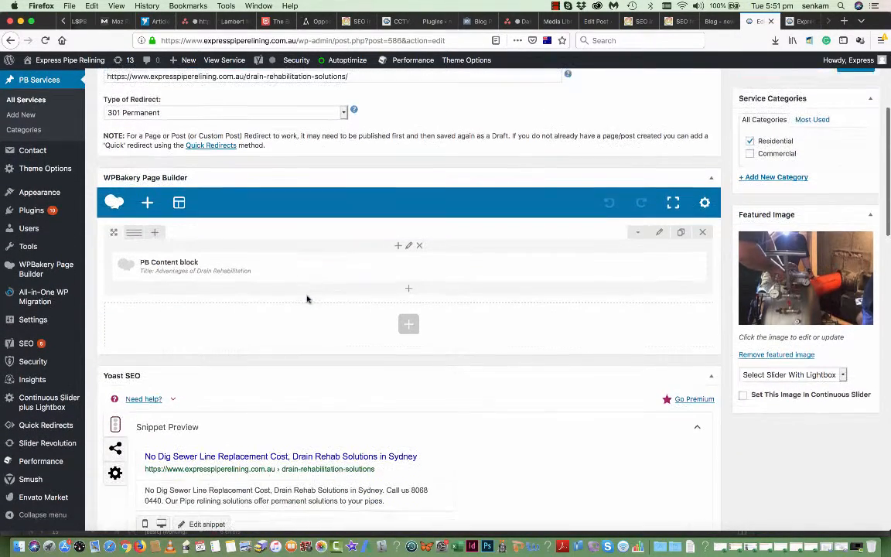
mouse_move(372, 266)
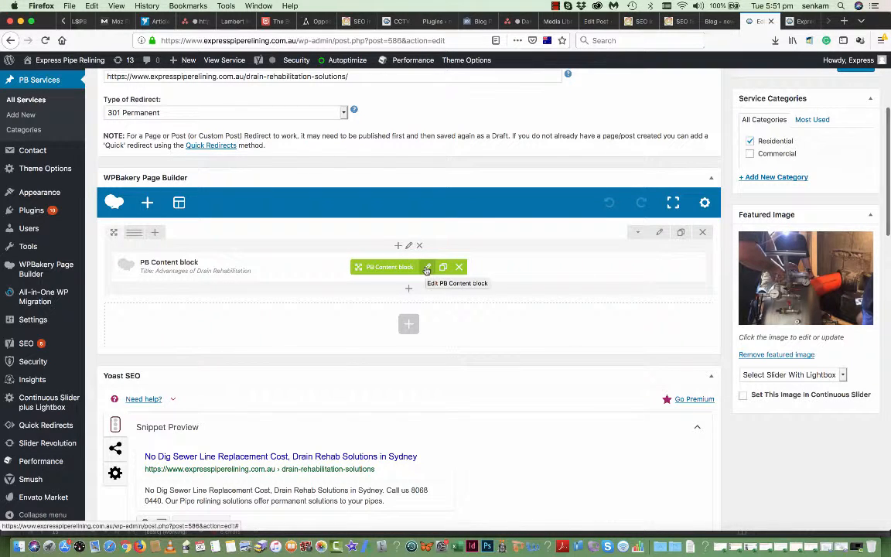
click(426, 267)
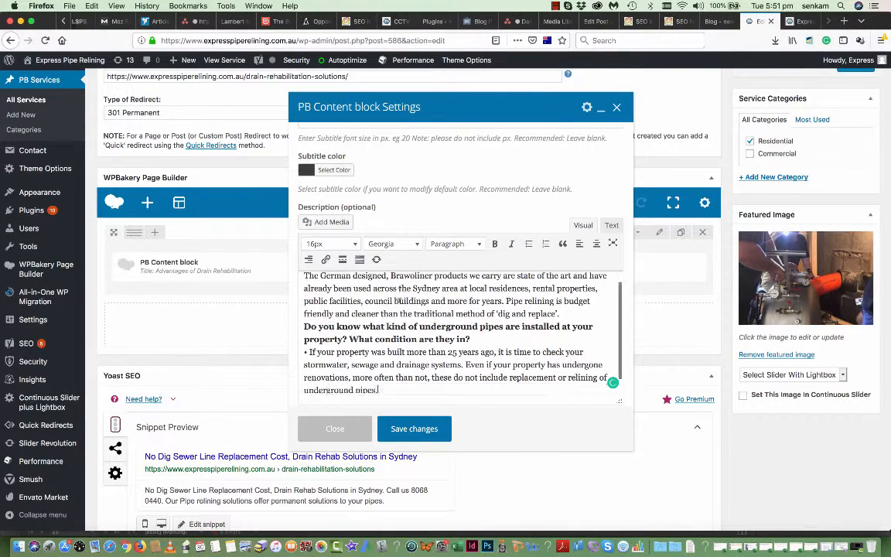
- Complete the block title as 'Advantages of Drain Rehabilitation in Sydney'
scroll(399, 302, up, 10)
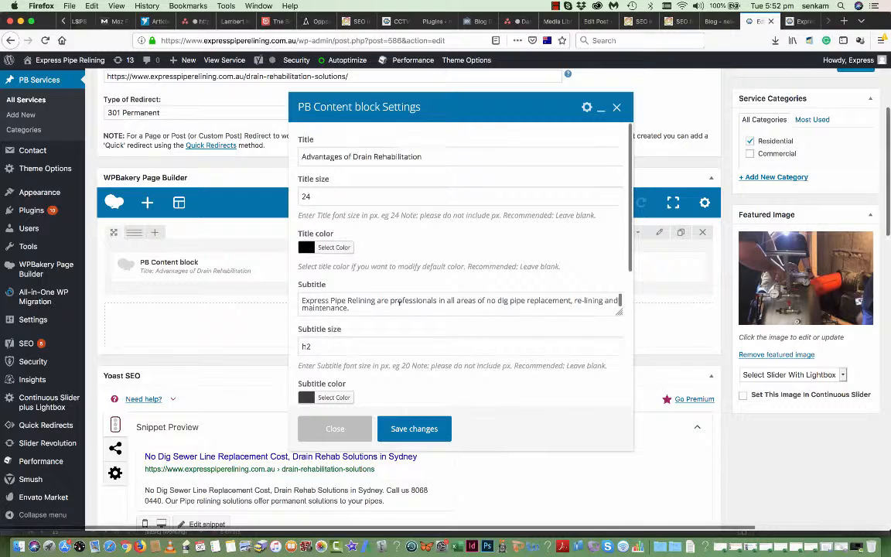
scroll(399, 303, up, 3)
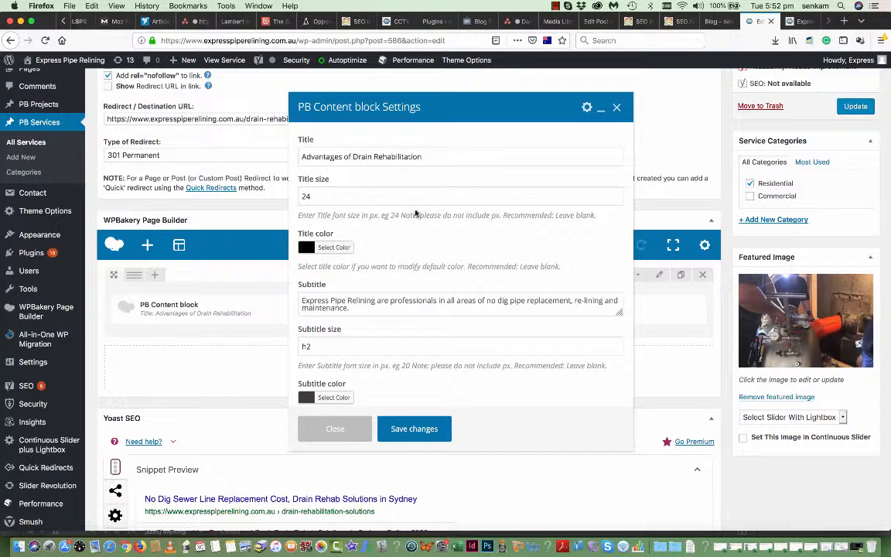
click(425, 156)
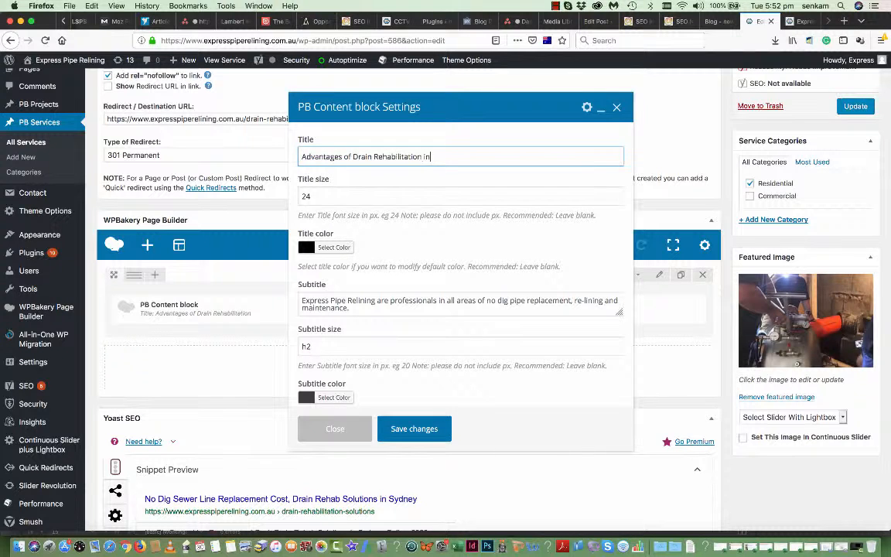
text(ydney)
- Add 'well renown' before 'German' and a comma after 'are' in the description, then save the block
scroll(415, 319, down, 1)
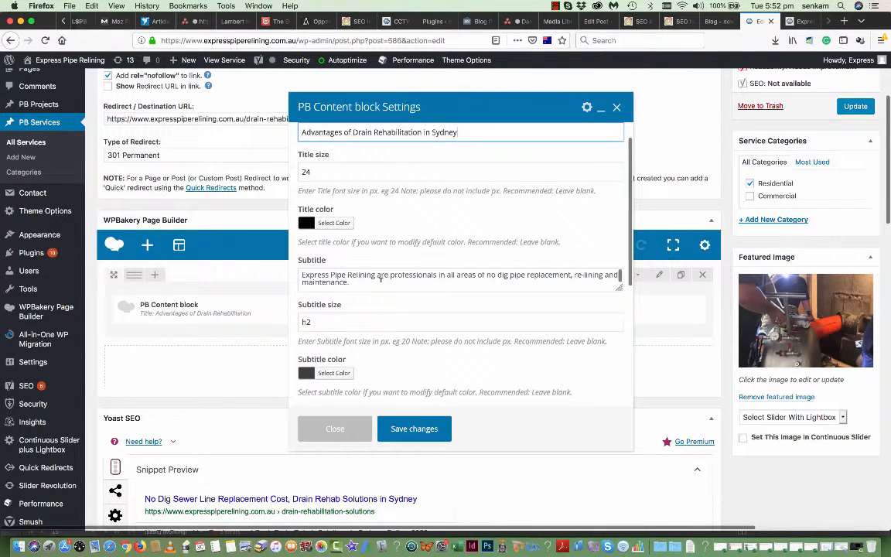
scroll(381, 280, down, 3)
scroll(380, 285, down, 5)
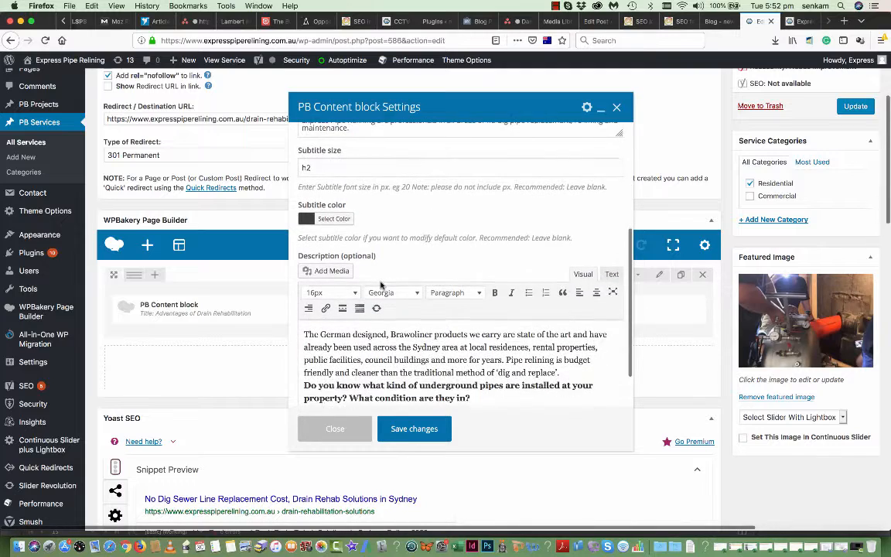
scroll(408, 336, down, 2)
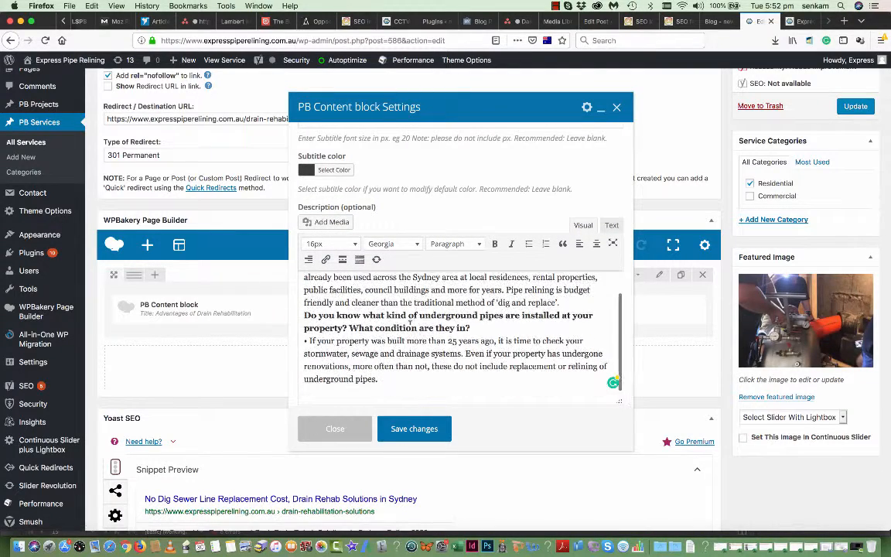
scroll(410, 324, up, 2)
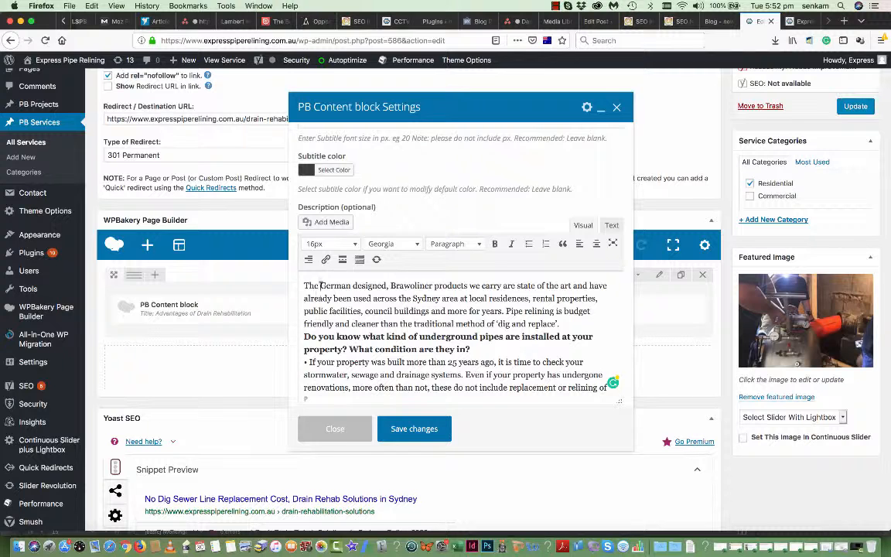
click(320, 285)
text(well reno)
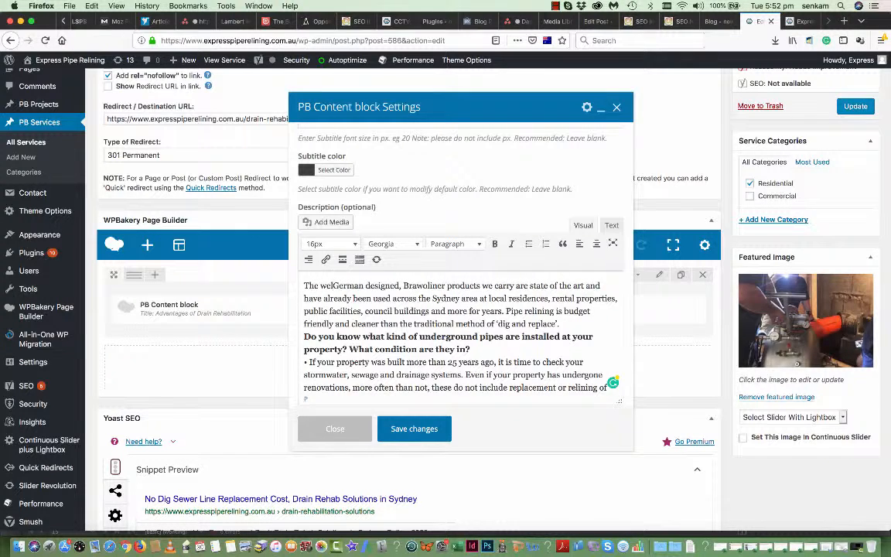
text(wn)
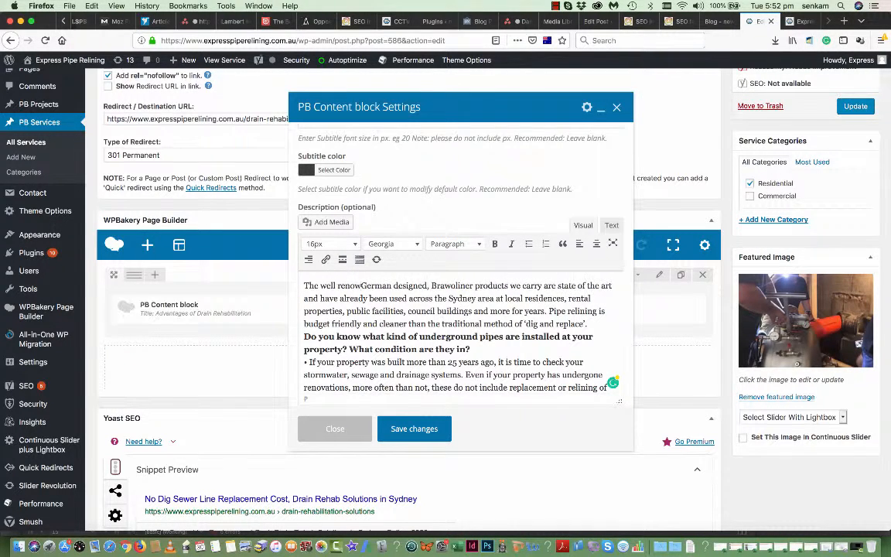
key(BackSpace)
key(BackSpace)
key(BackSpace)
key(BackSpace)
key(BackSpace)
key(BackSpace)
key(BackSpace)
key(BackSpace)
key(BackSpace)
key(BackSpace)
key(BackSpace)
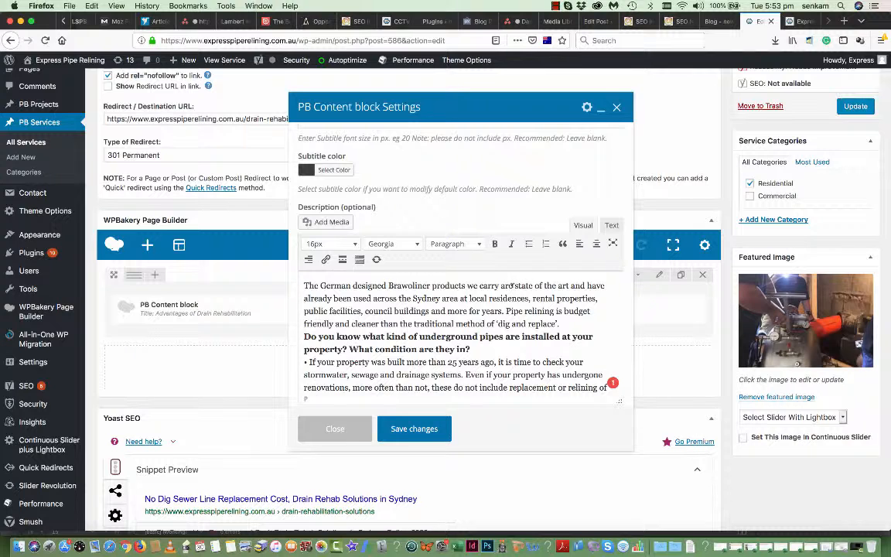
click(513, 286)
text(,)
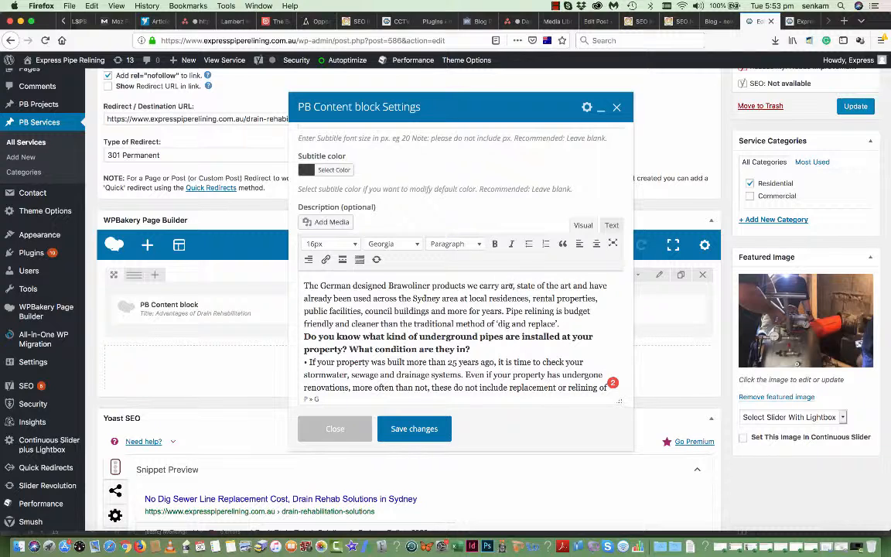
mouse_move(513, 291)
click(408, 428)
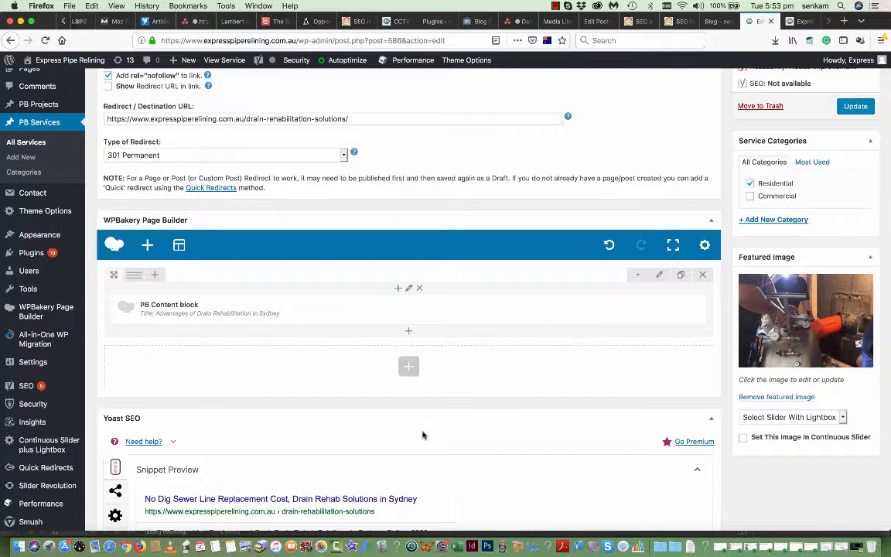
- Update Drain Rehab Solutions and check the live heading plus the CCTV, Blocked Drains and Tree Root tabs
click(854, 107)
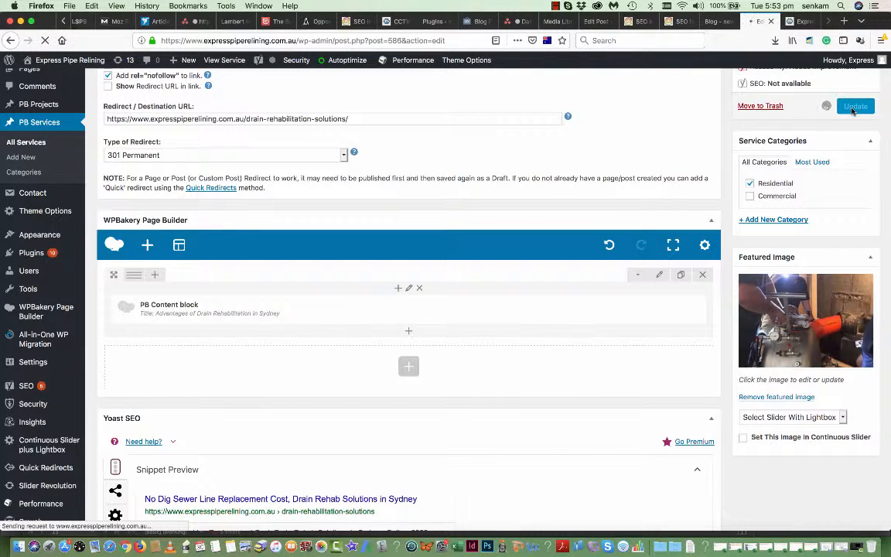
click(803, 24)
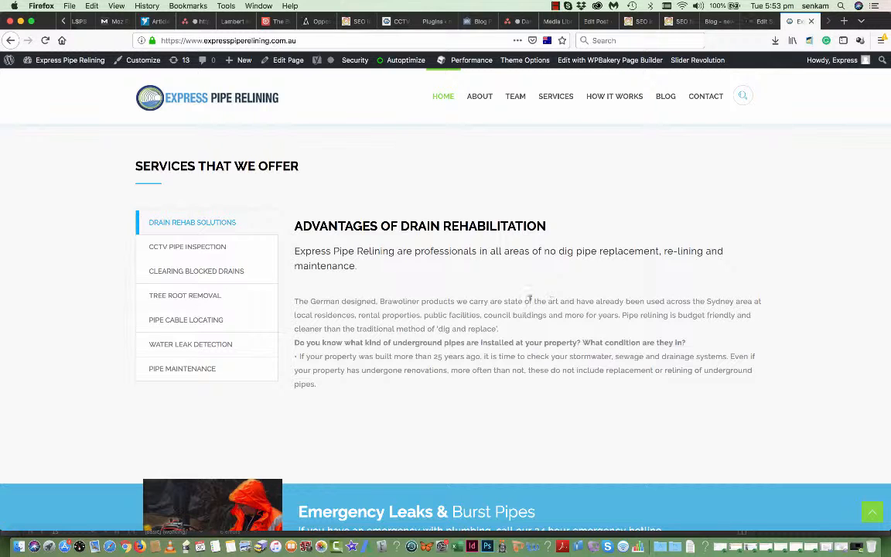
click(45, 40)
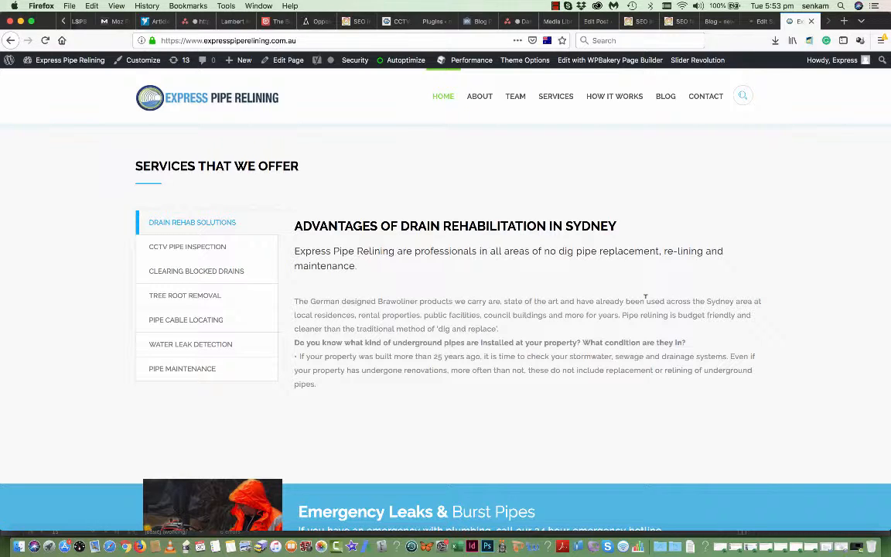
click(246, 254)
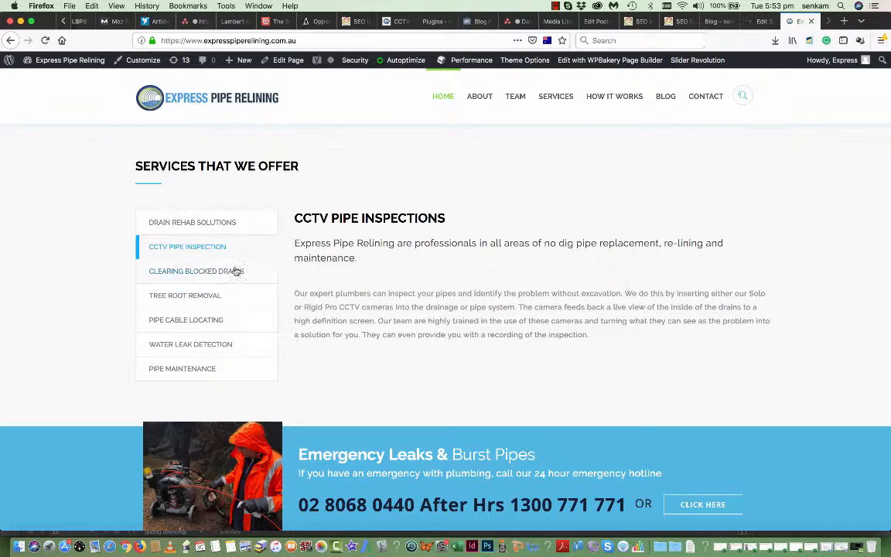
click(234, 271)
click(229, 297)
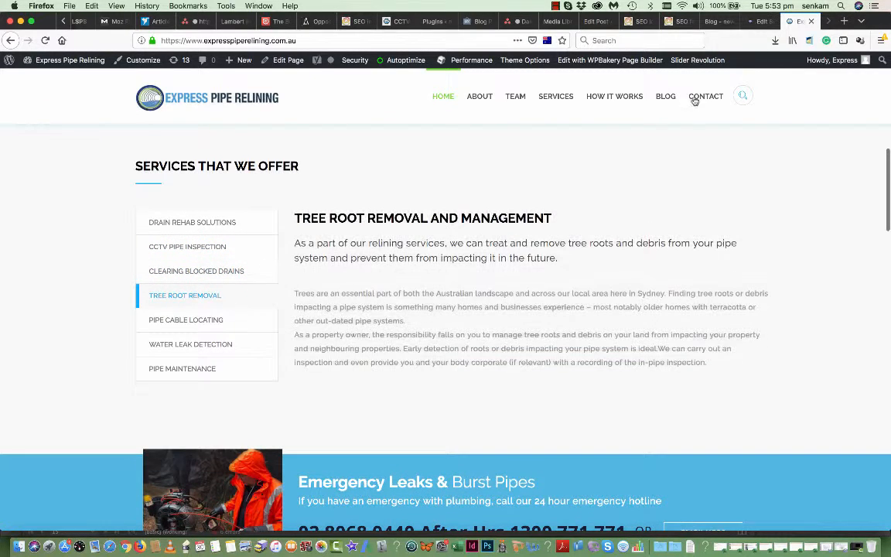
click(758, 21)
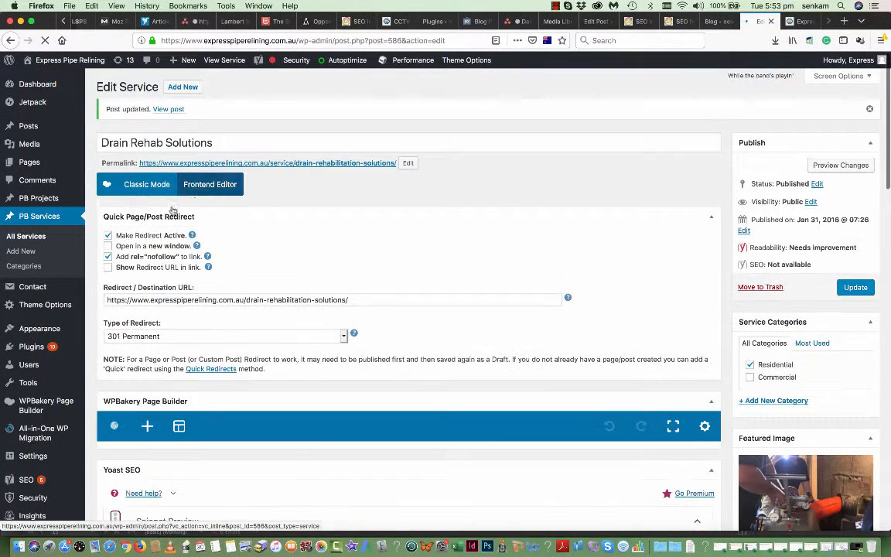
- Open CCTV Pipe Inspection from All Services and scroll to its 'CCTV Pipe Inspections' content block
scroll(161, 268, down, 5)
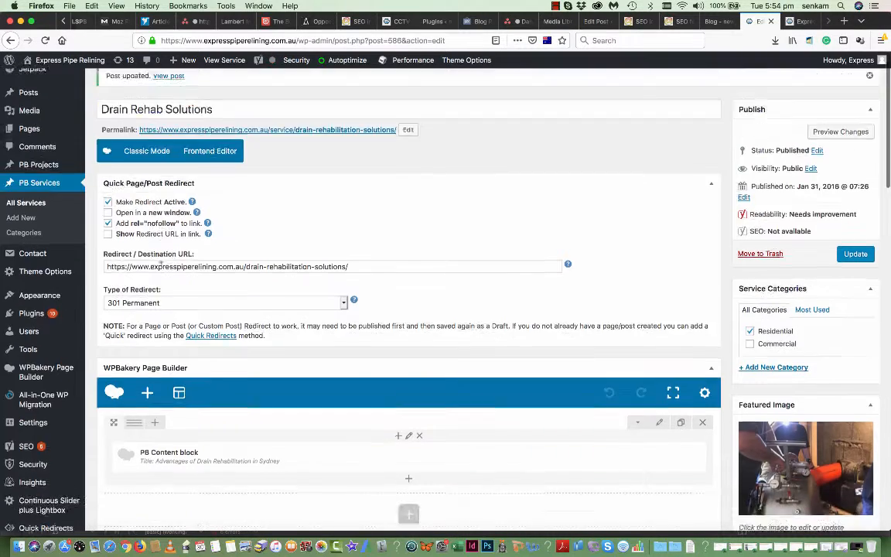
scroll(162, 268, up, 5)
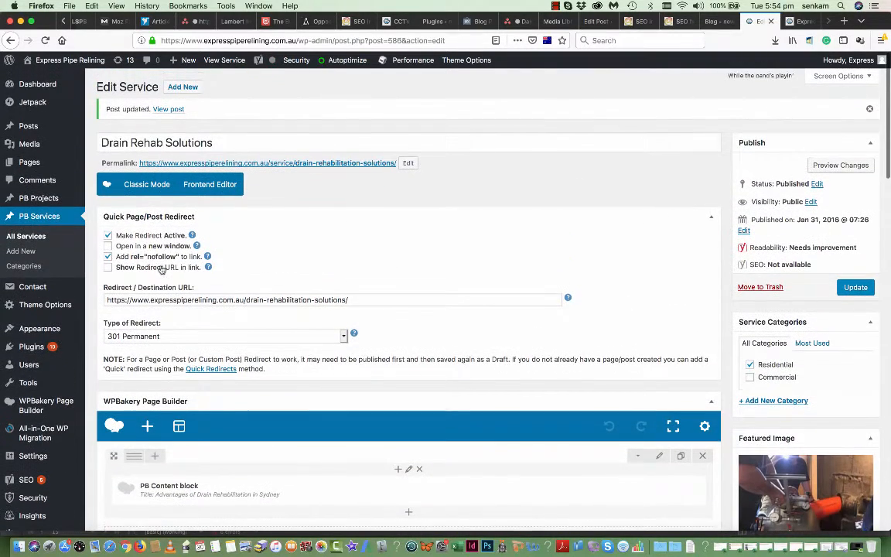
click(28, 236)
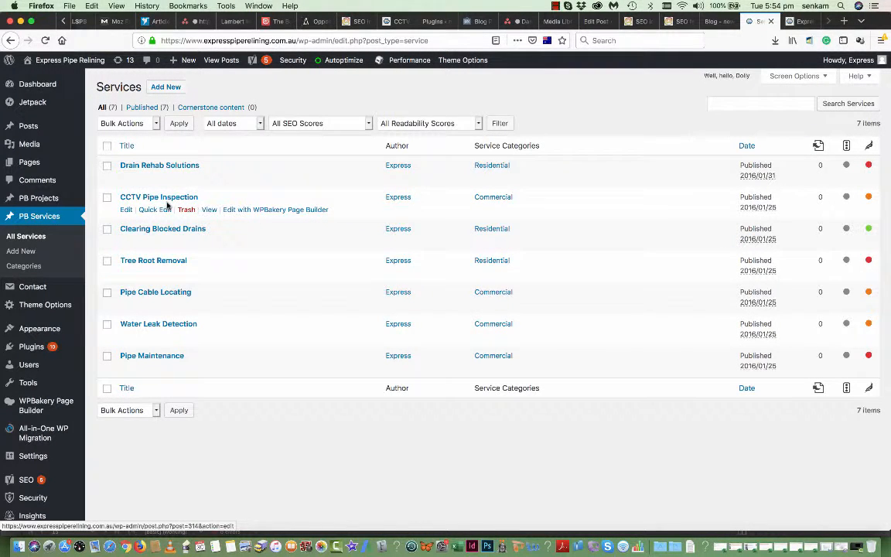
click(126, 209)
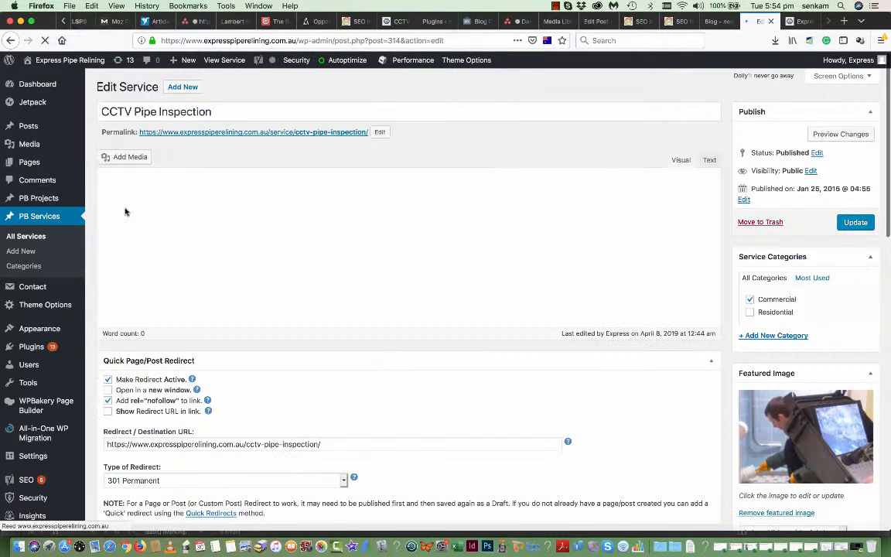
scroll(312, 394, down, 3)
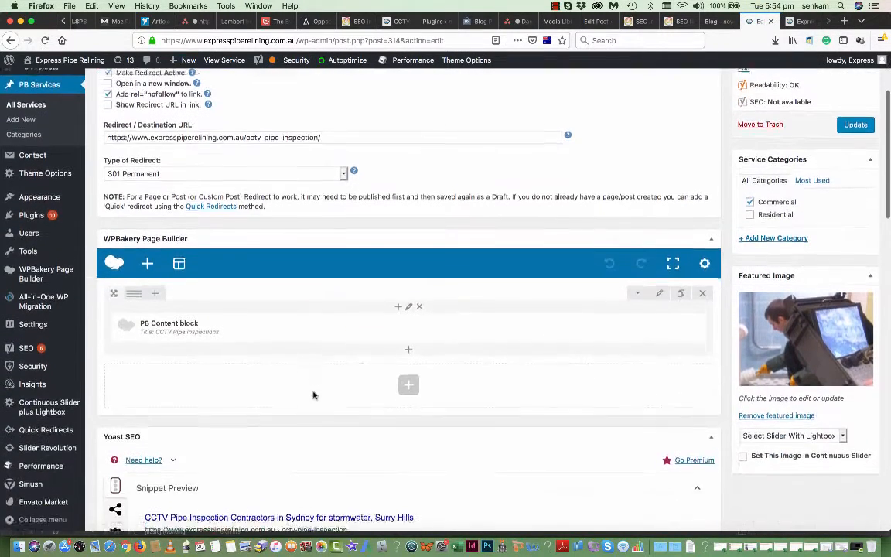
mouse_move(330, 321)
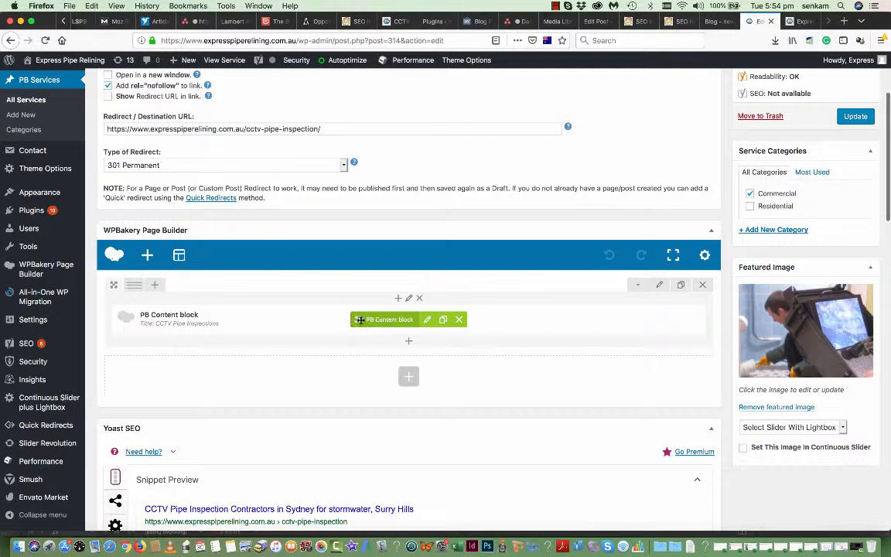
click(426, 321)
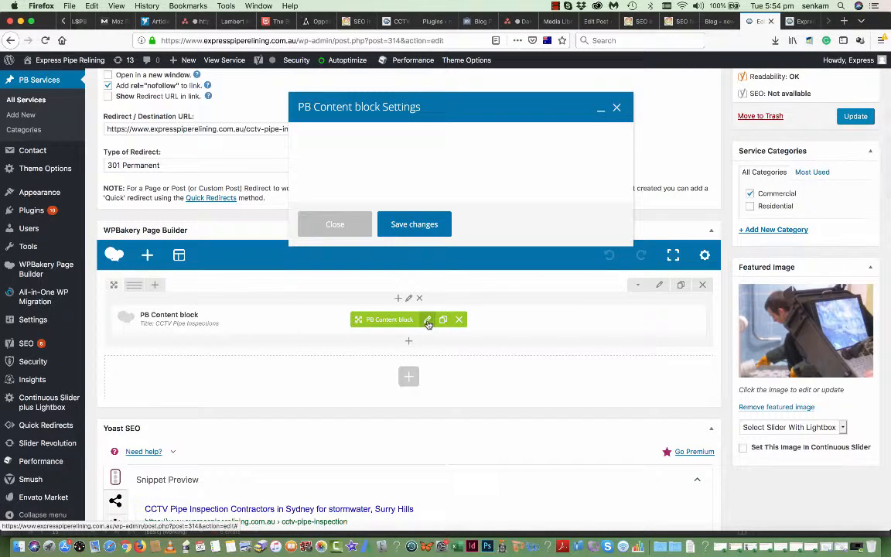
scroll(402, 325, down, 4)
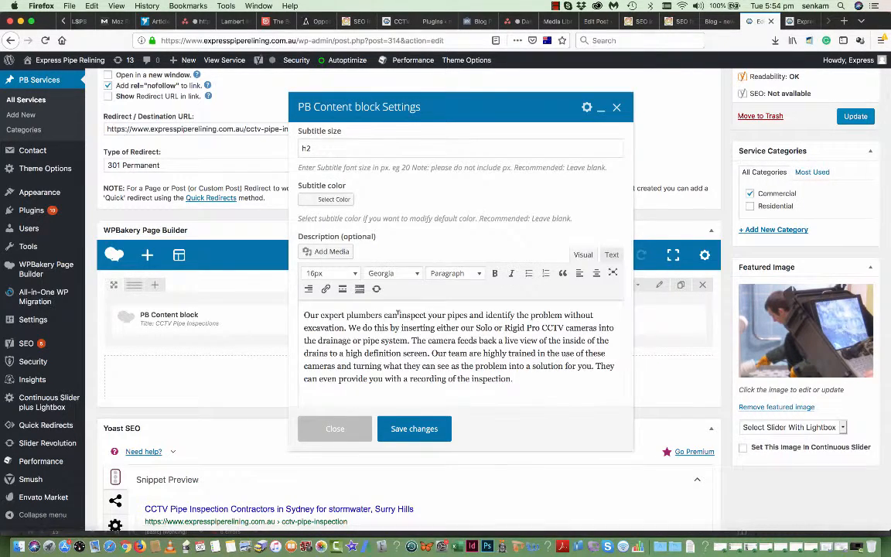
scroll(387, 263, up, 5)
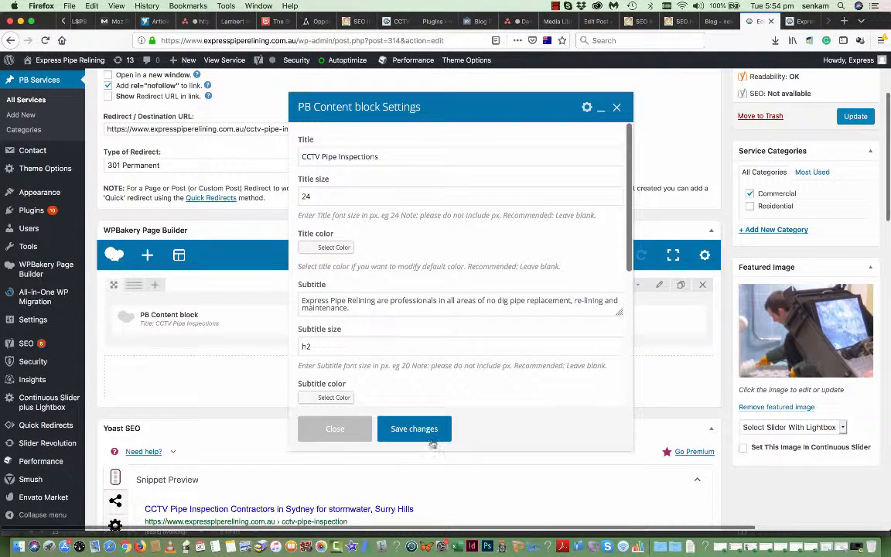
click(412, 430)
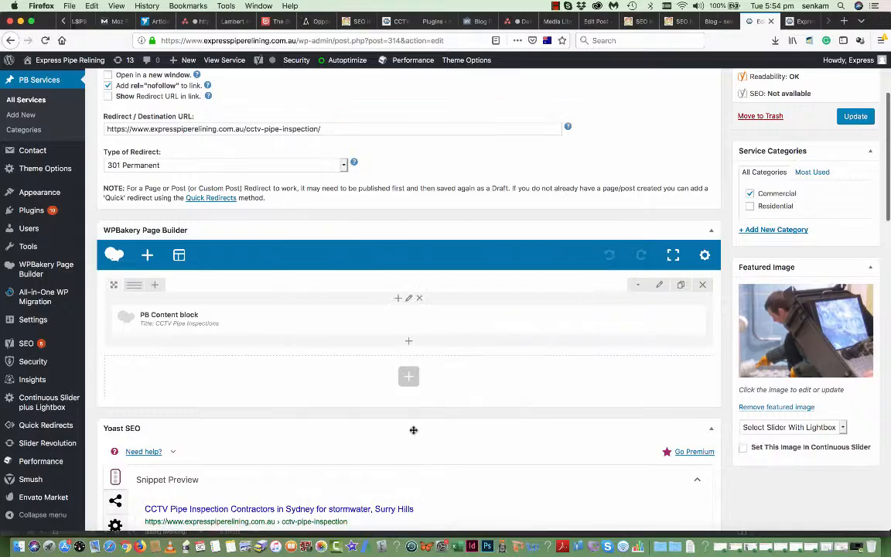
scroll(487, 337, down, 15)
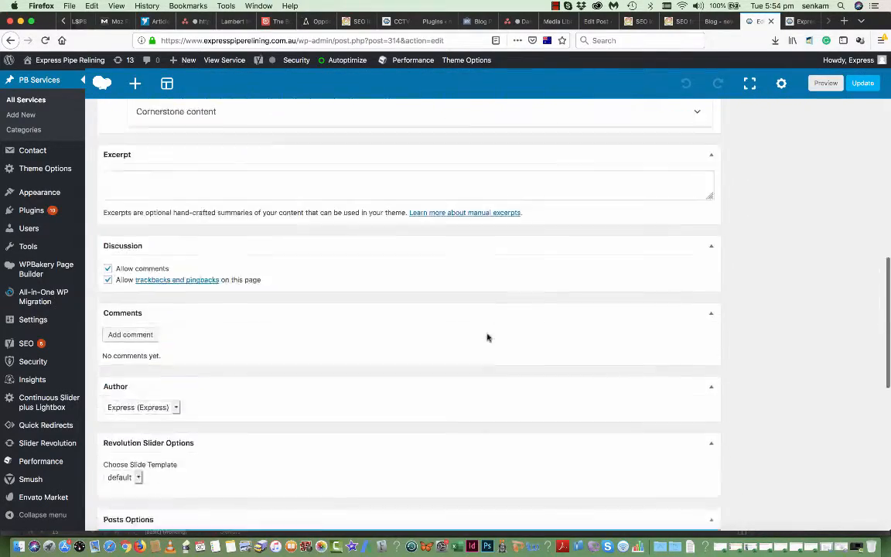
scroll(488, 334, up, 10)
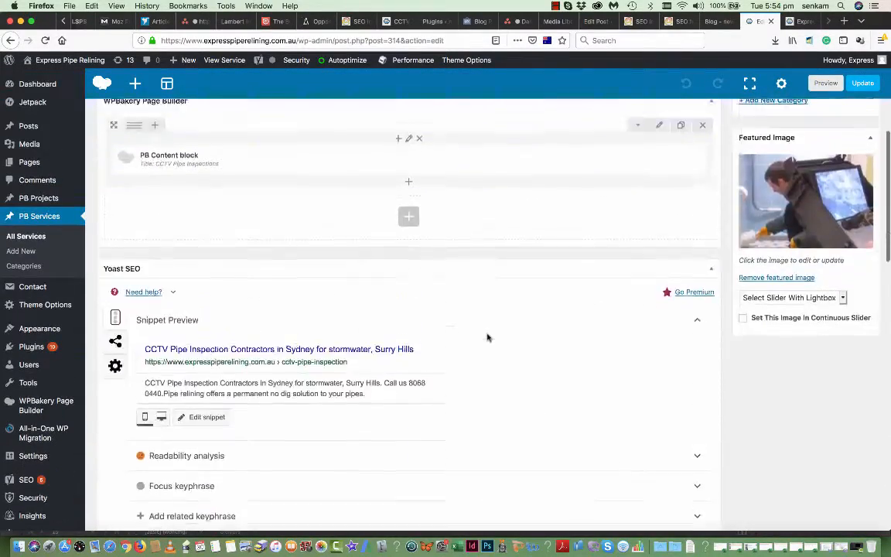
scroll(488, 336, down, 5)
scroll(487, 338, up, 6)
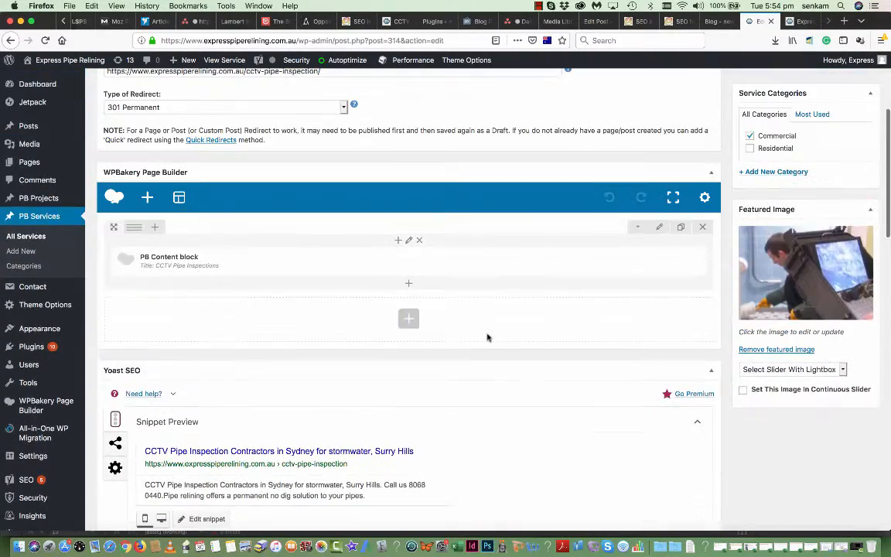
scroll(569, 185, up, 3)
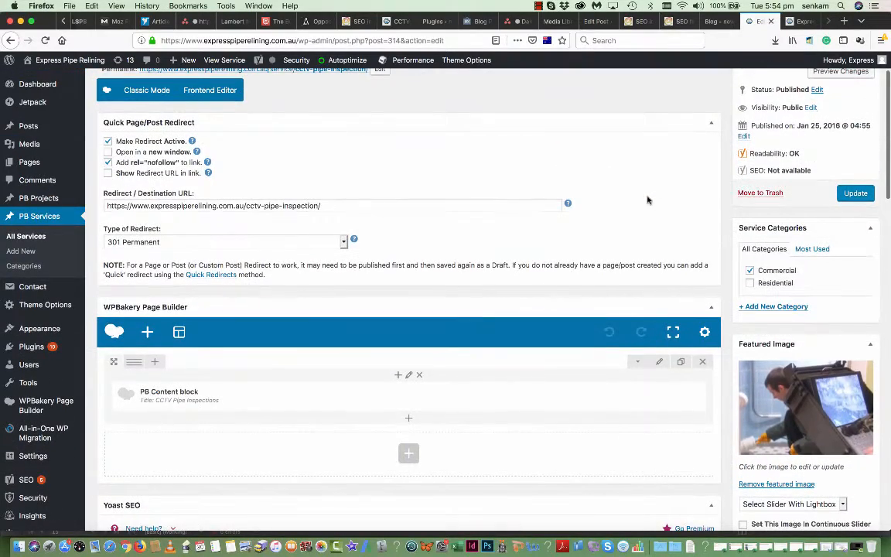
scroll(820, 356, down, 2)
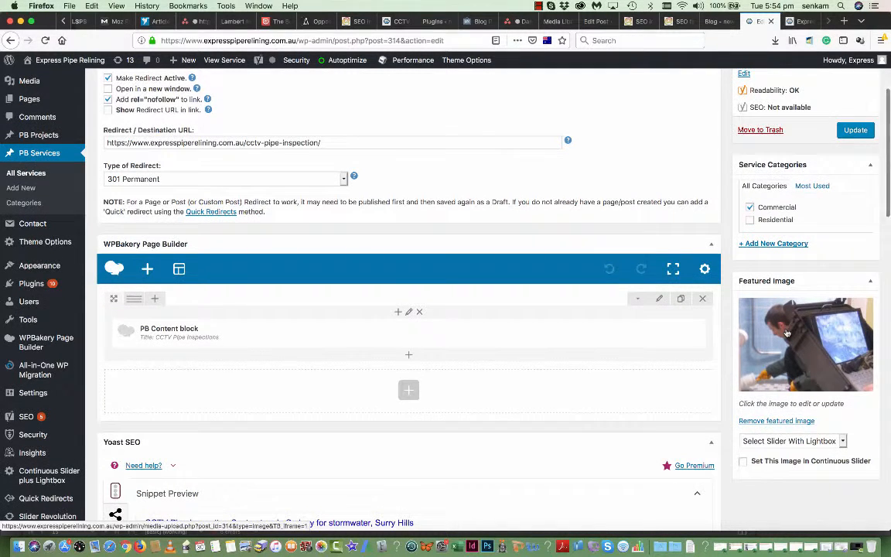
scroll(787, 333, up, 3)
scroll(786, 333, up, 1)
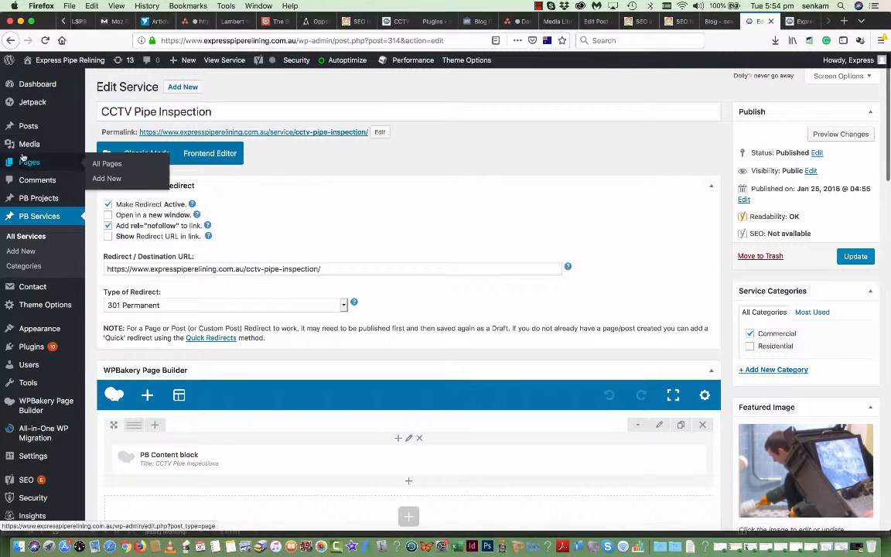
mouse_move(31, 144)
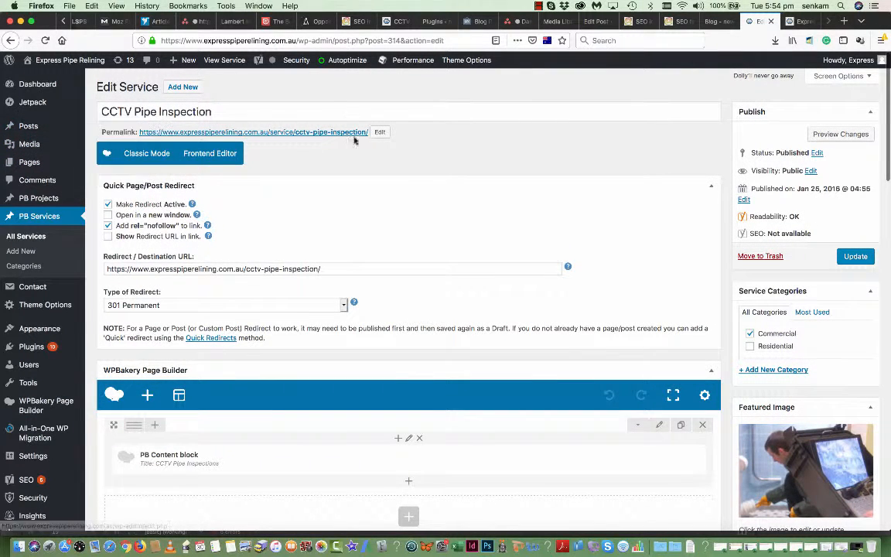
scroll(546, 277, down, 3)
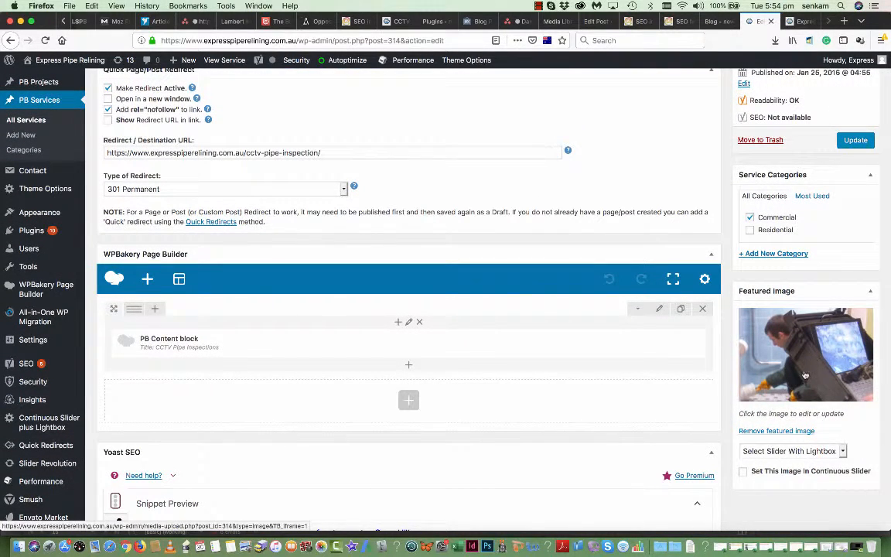
- Replace the service's current featured image with the CCTV-Pipe-Inspection photo from the media library
click(770, 432)
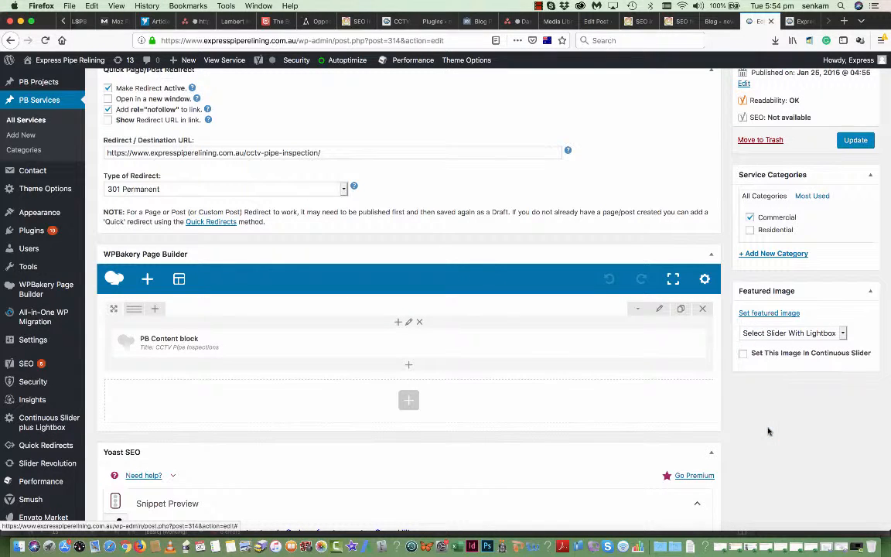
click(778, 313)
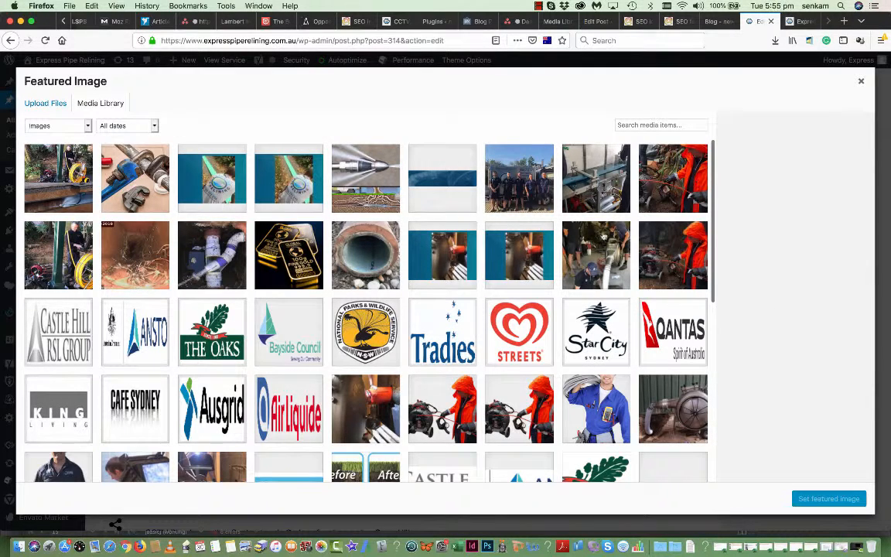
scroll(294, 280, down, 2)
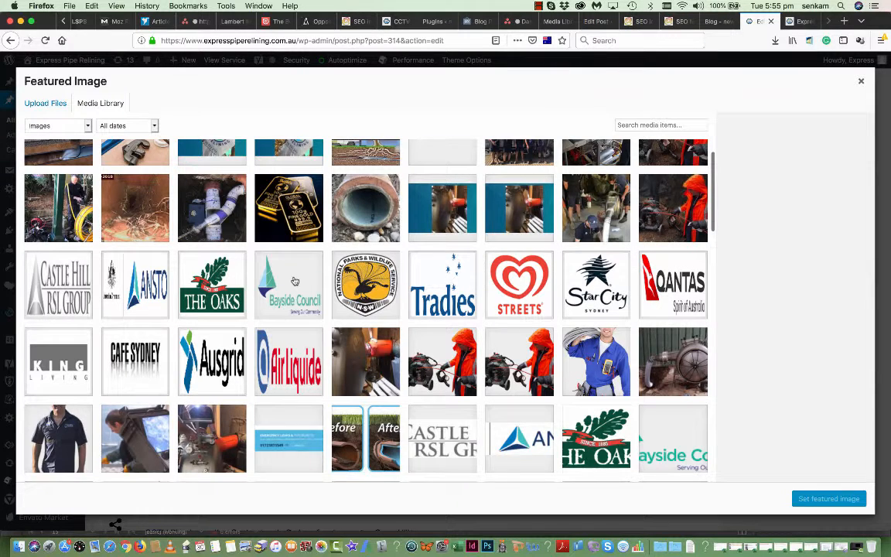
scroll(294, 281, up, 2)
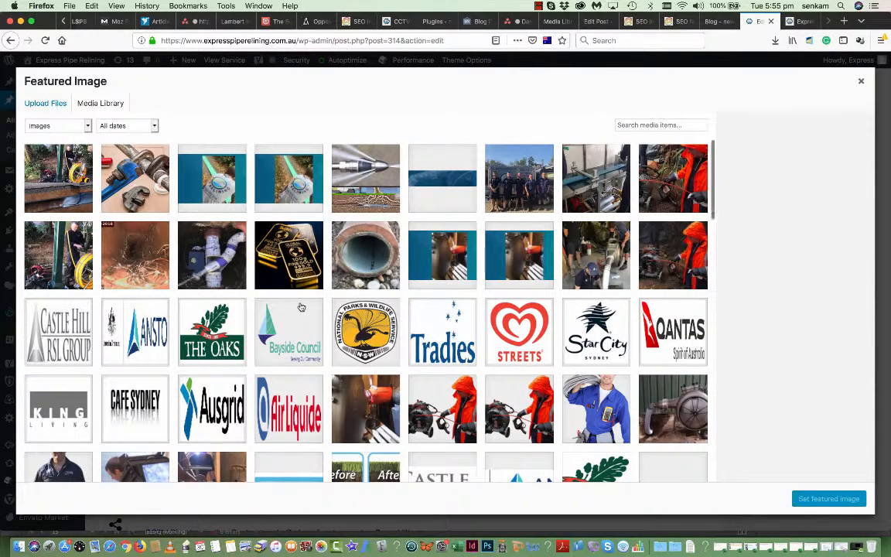
scroll(302, 307, down, 5)
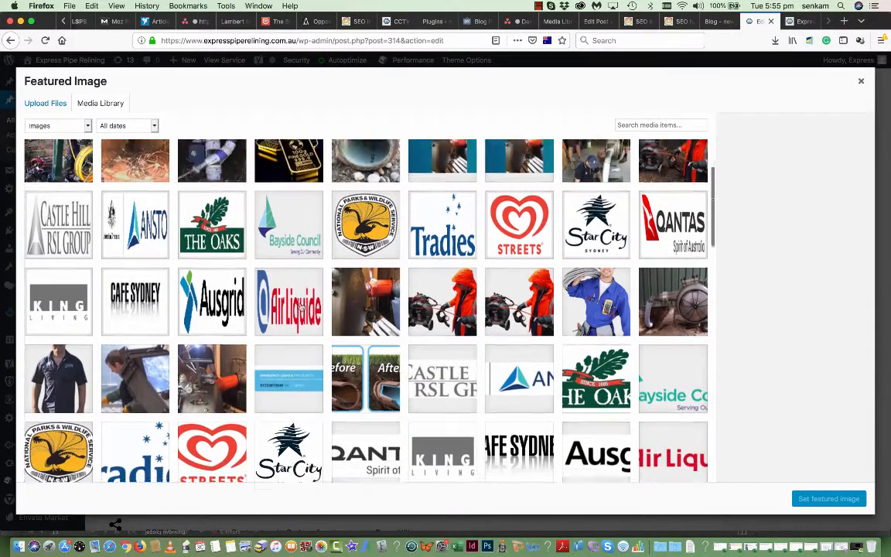
scroll(301, 308, down, 1)
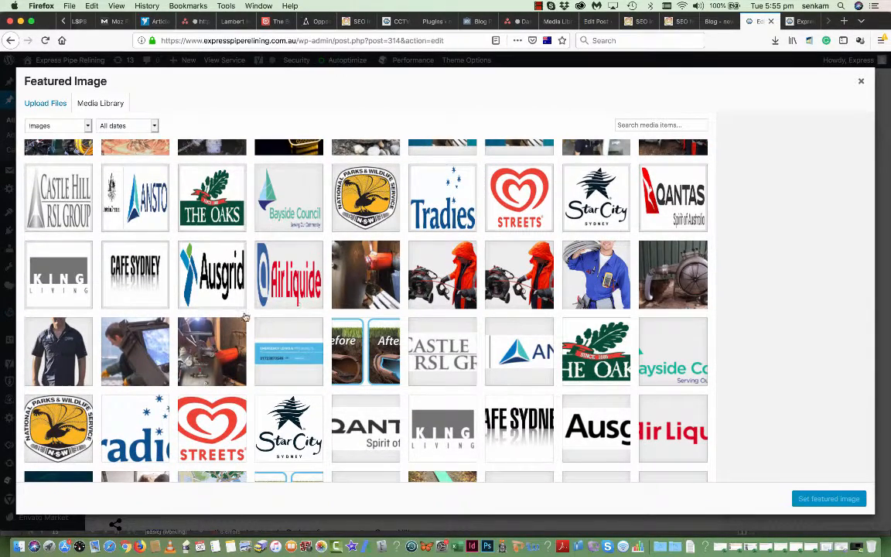
click(124, 340)
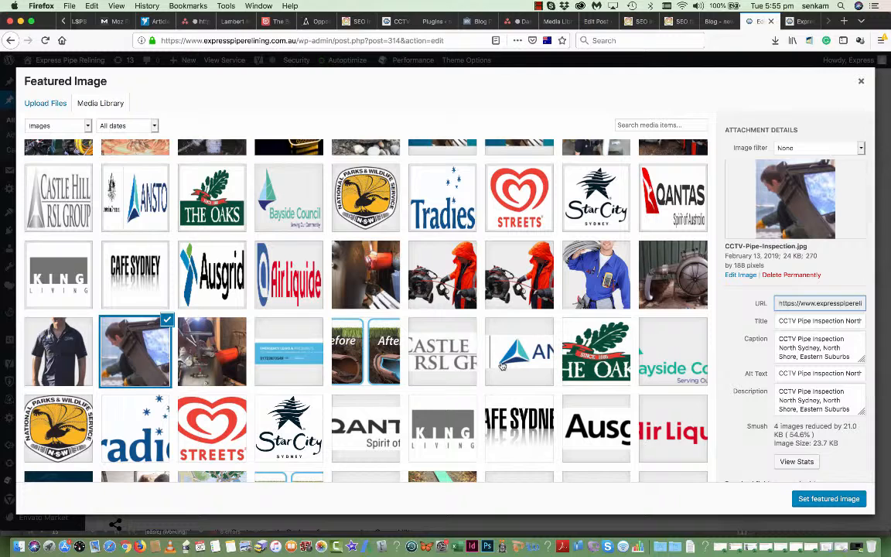
click(828, 500)
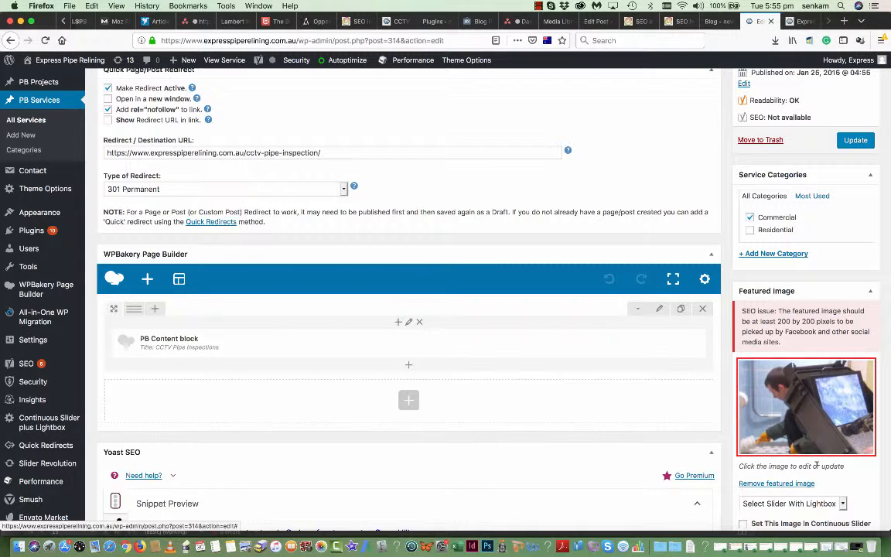
- Update the CCTV Pipe Inspection service and view the live homepage
scroll(818, 468, down, 1)
scroll(818, 468, down, 2)
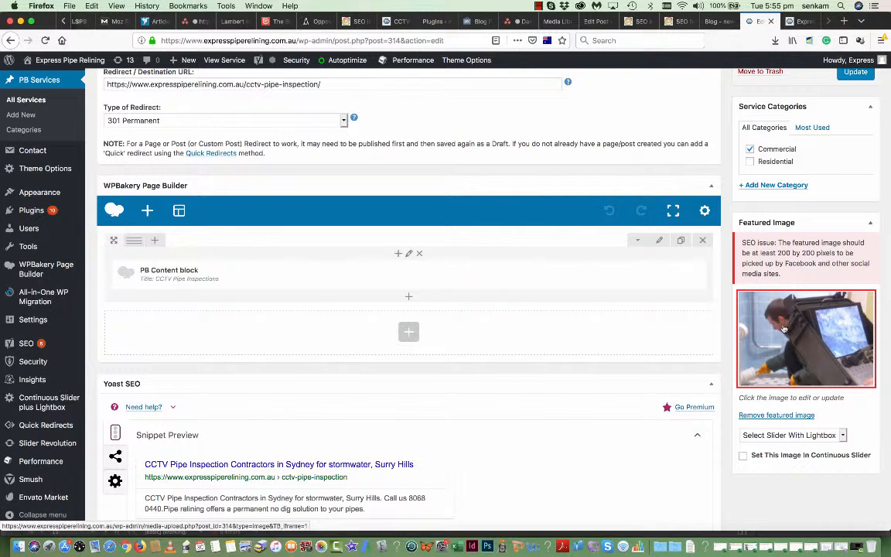
scroll(779, 353, up, 3)
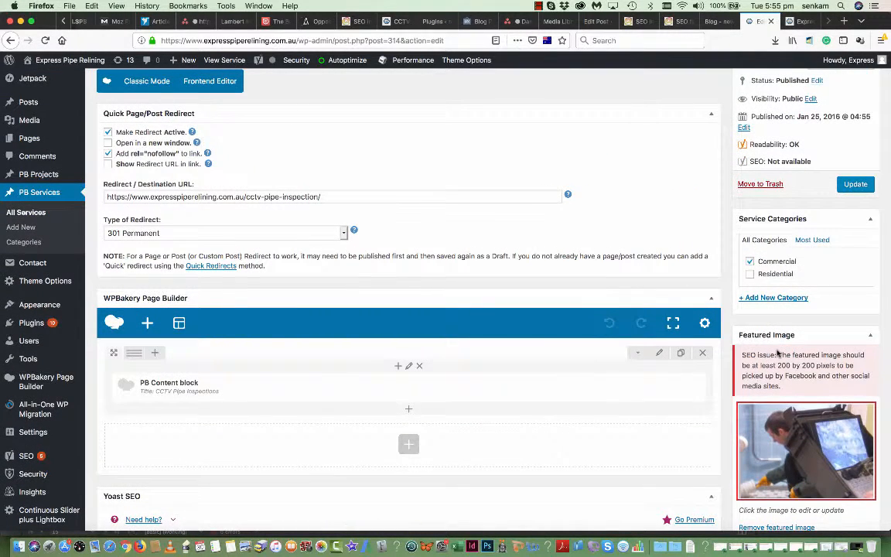
click(855, 186)
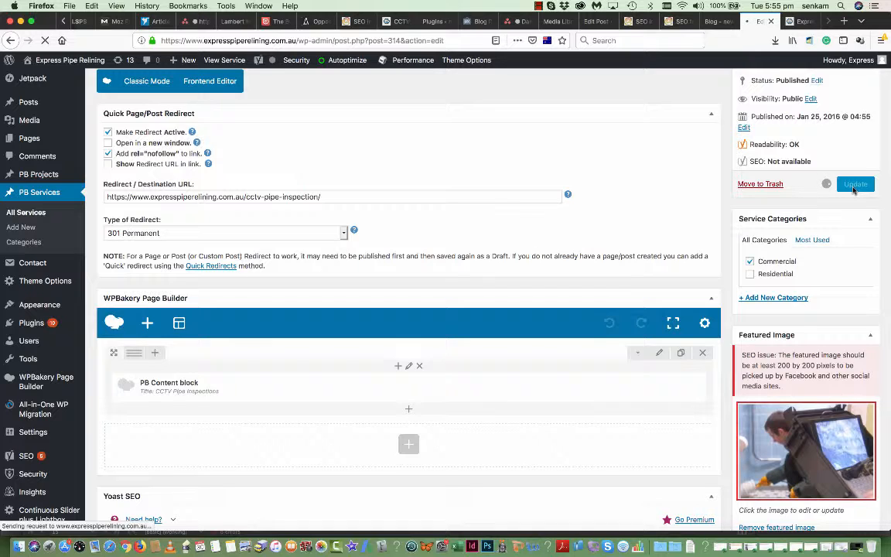
click(797, 23)
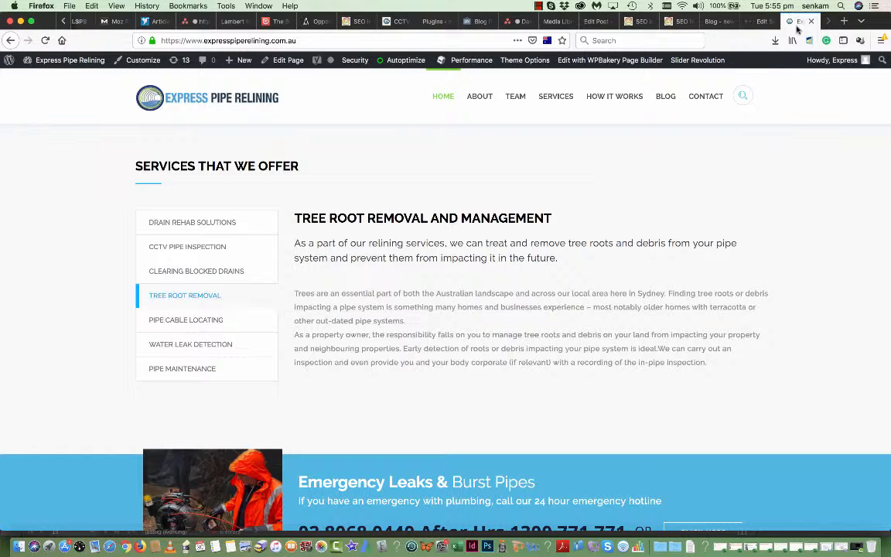
- Reload the live site and scroll down to the Pipe Relining Services Featured section
key(super+r)
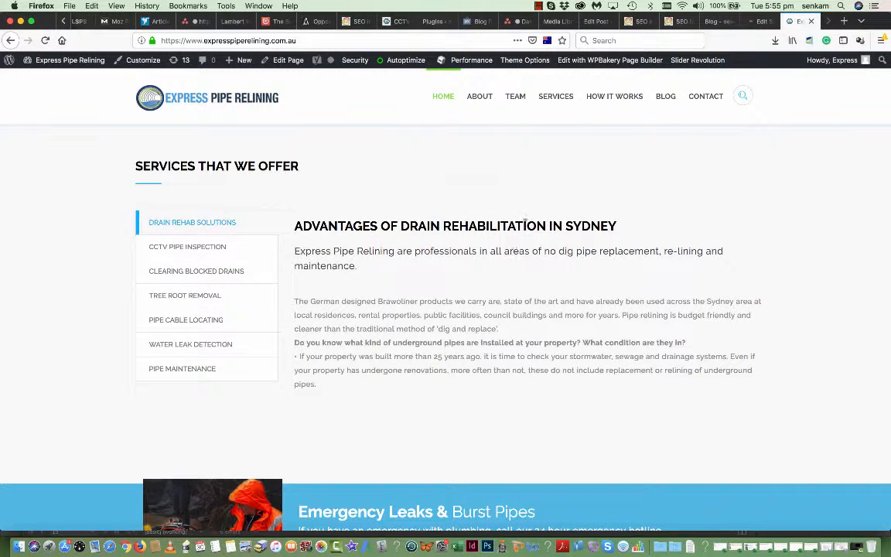
mouse_move(556, 97)
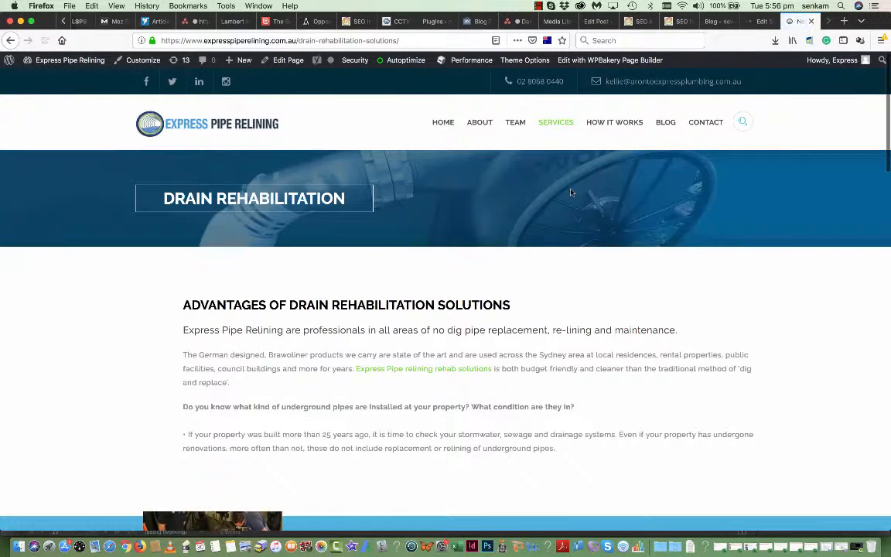
scroll(308, 306, down, 5)
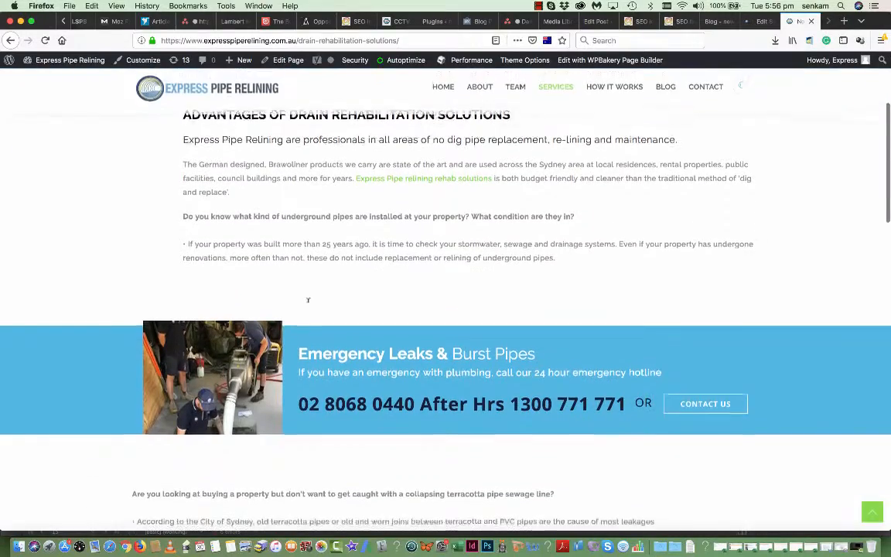
scroll(308, 307, down, 15)
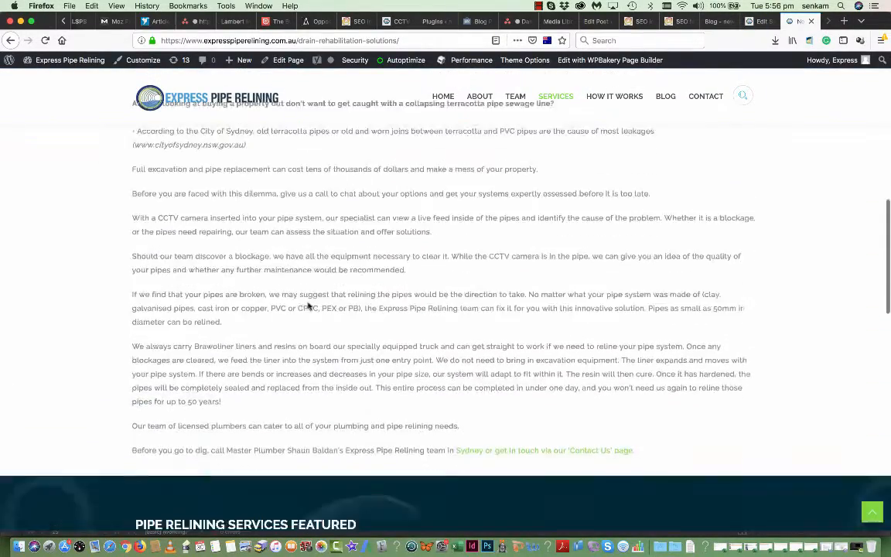
scroll(244, 352, down, 1)
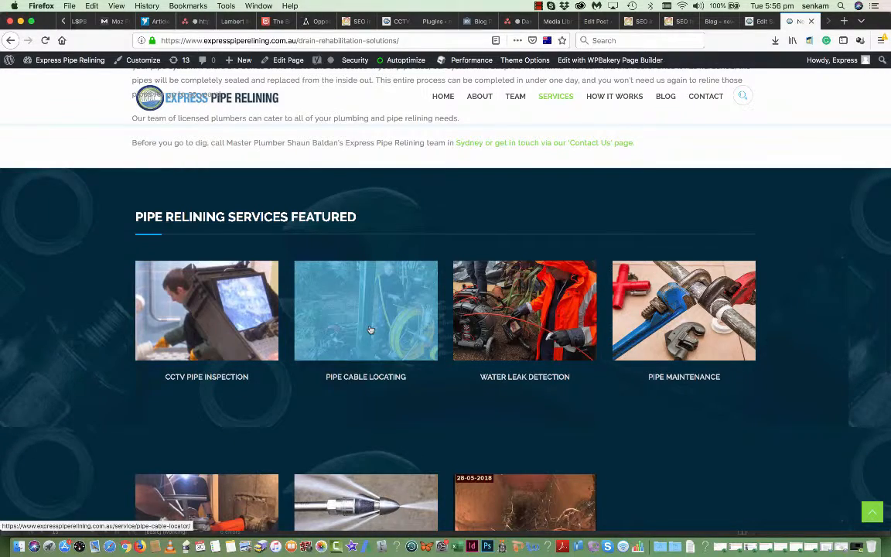
scroll(371, 332, down, 2)
scroll(455, 256, up, 2)
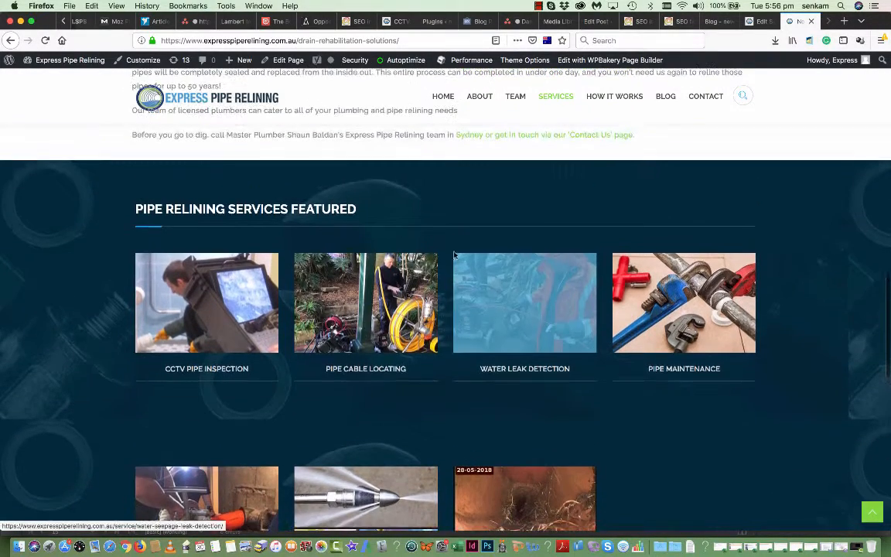
- Go to the Pipe Cable Locating service page and bring it up in the page editor
click(362, 308)
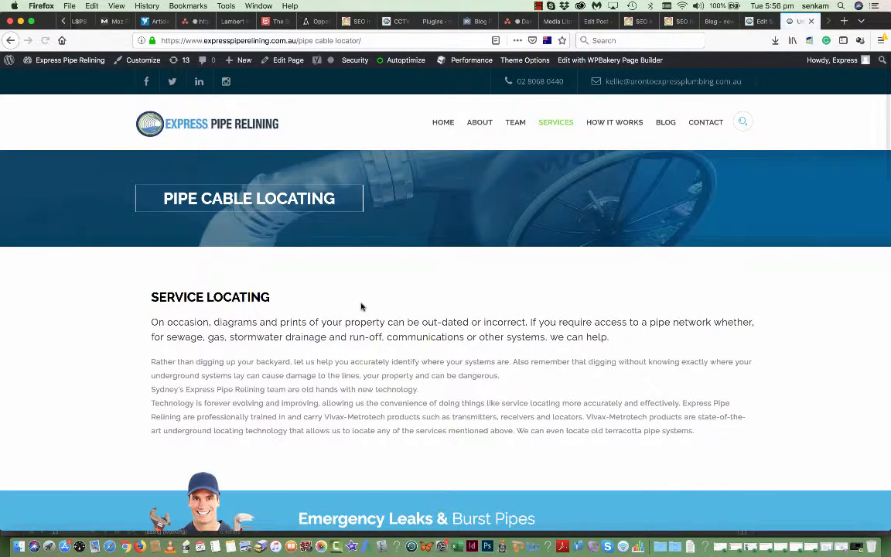
scroll(361, 307, down, 10)
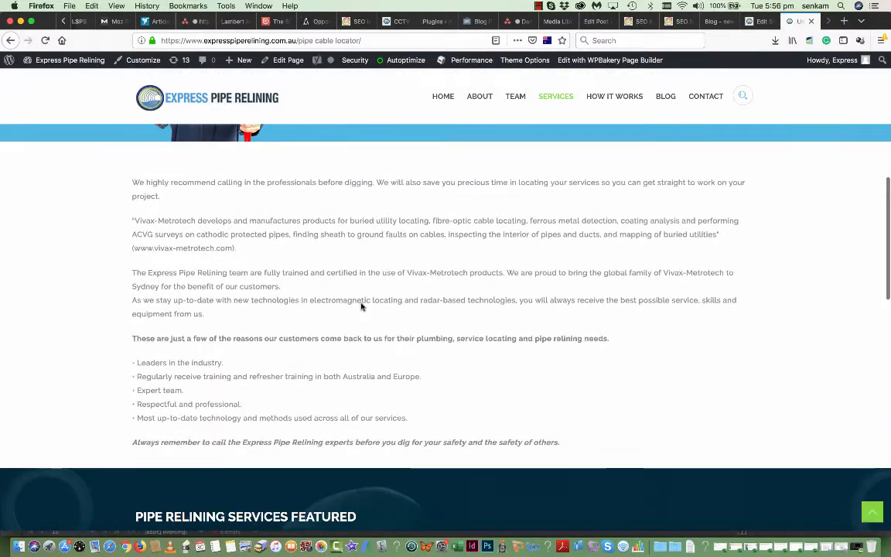
scroll(360, 307, up, 10)
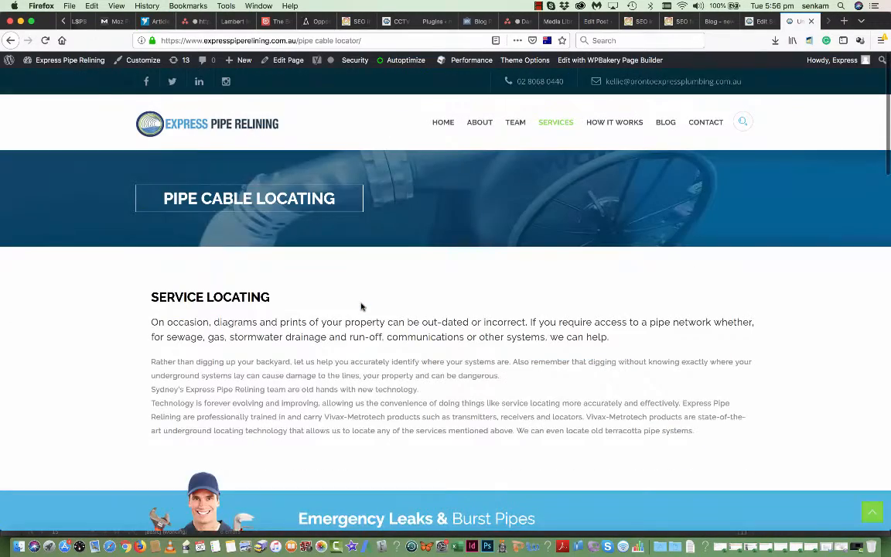
click(291, 62)
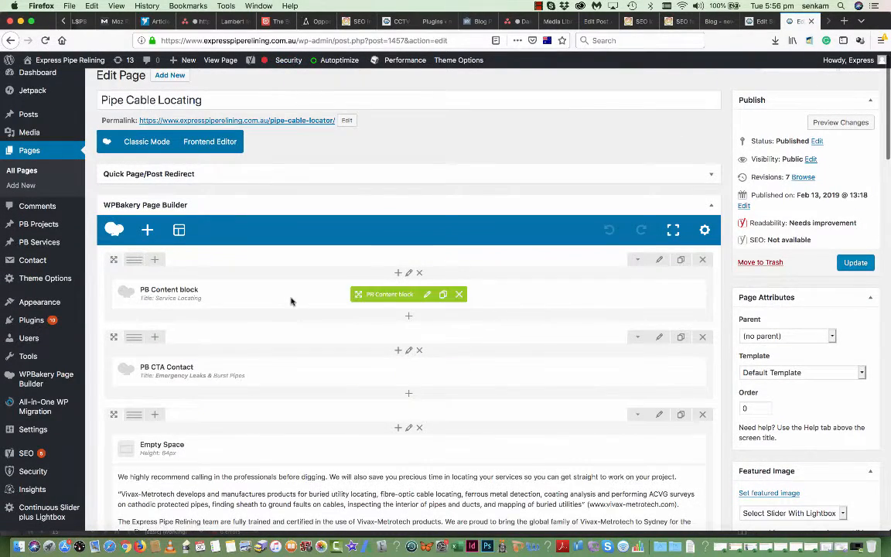
- Inspect the Service Locating content block's settings and close them without changes
scroll(290, 301, down, 1)
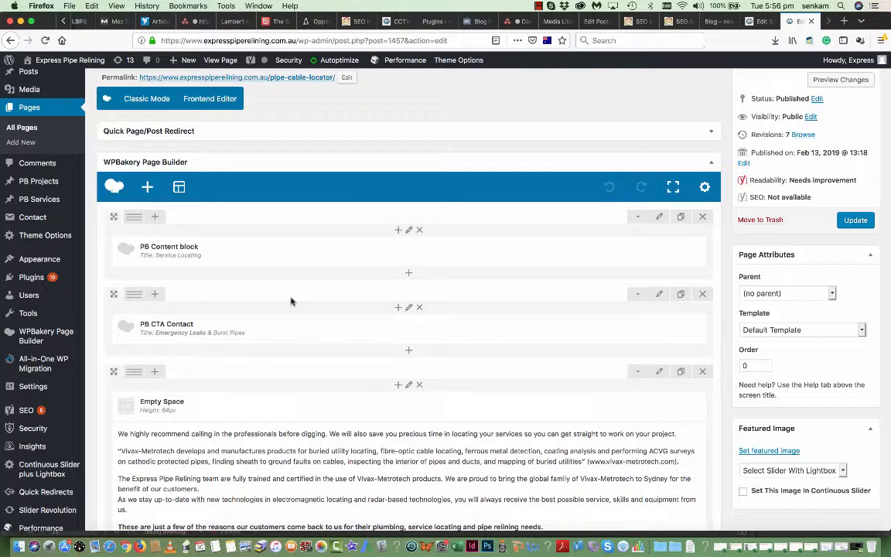
mouse_move(285, 258)
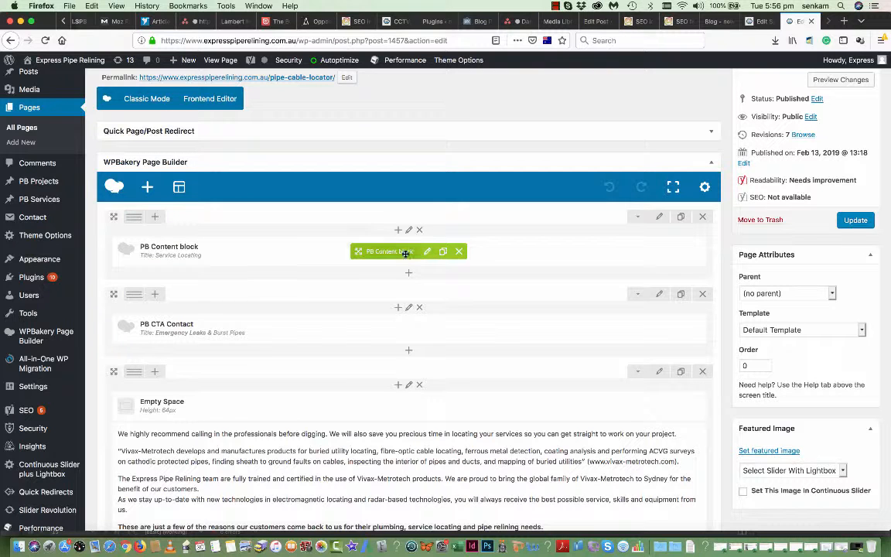
click(429, 253)
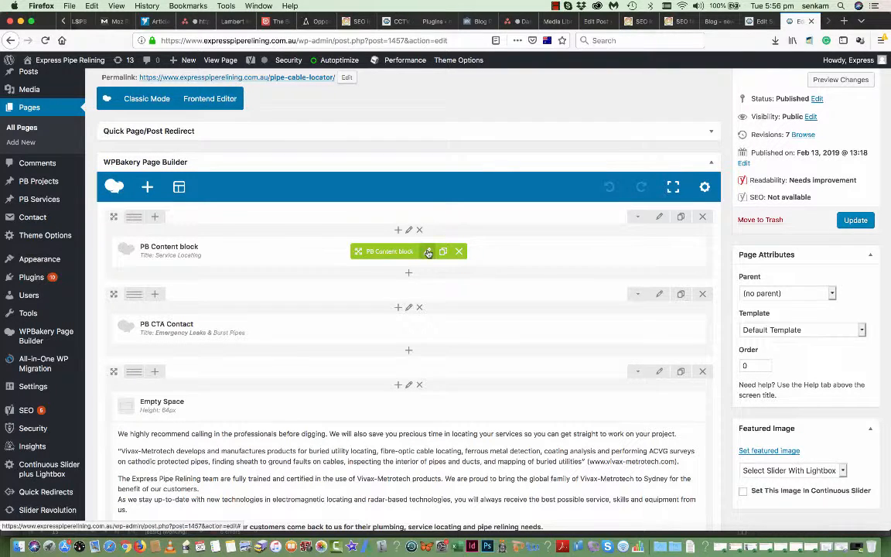
scroll(377, 289, down, 5)
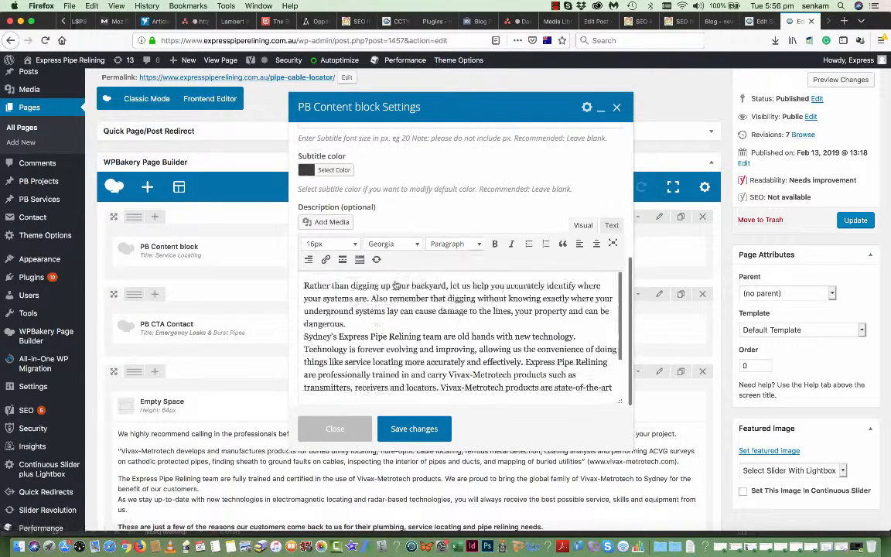
click(336, 429)
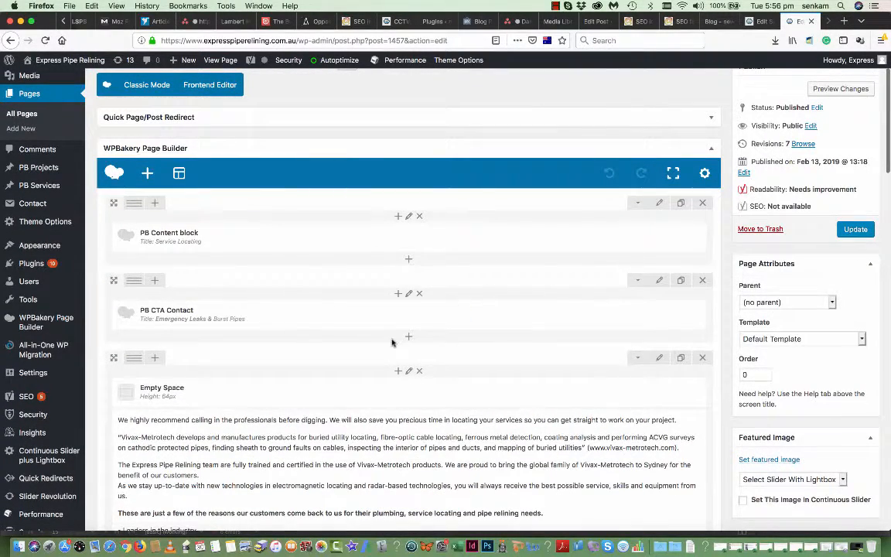
- Edit the Text Block beginning 'We highly recommend calling in the professionals before digging.' and save it
scroll(446, 216, down, 5)
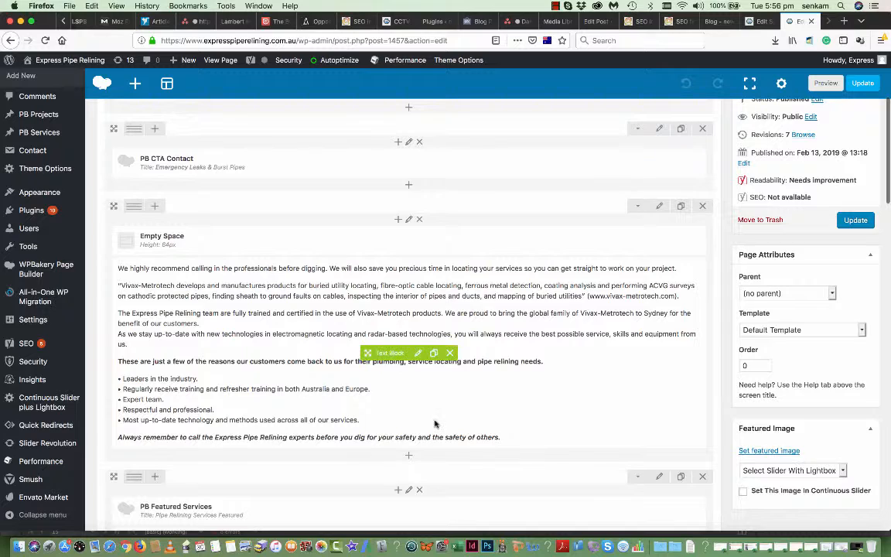
scroll(435, 423, down, 1)
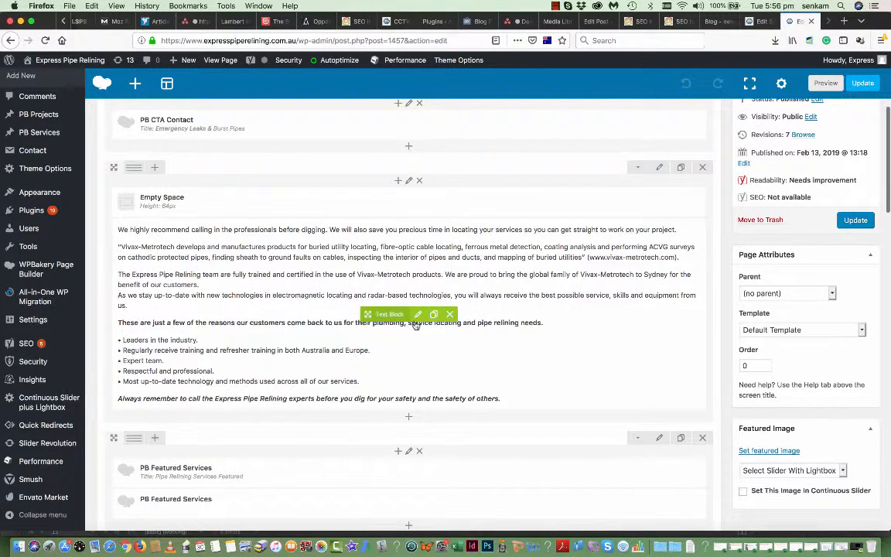
click(418, 315)
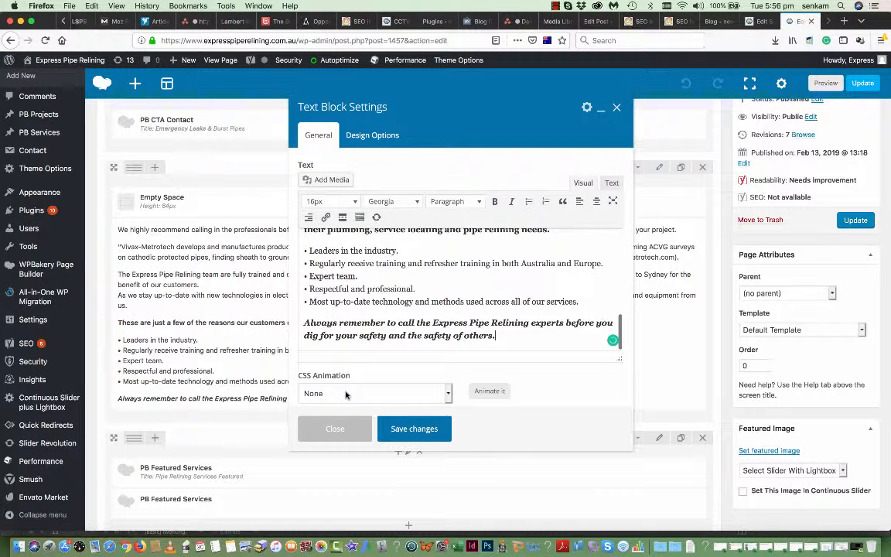
scroll(387, 263, up, 10)
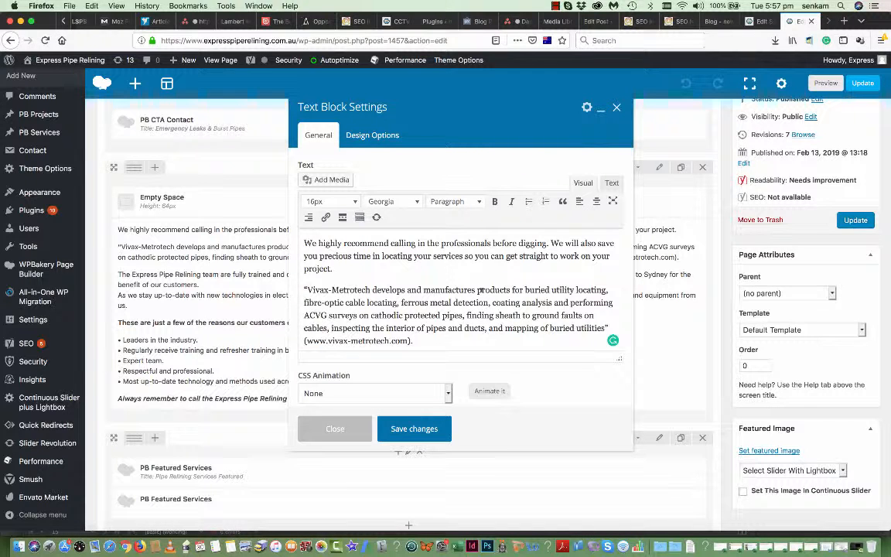
click(406, 430)
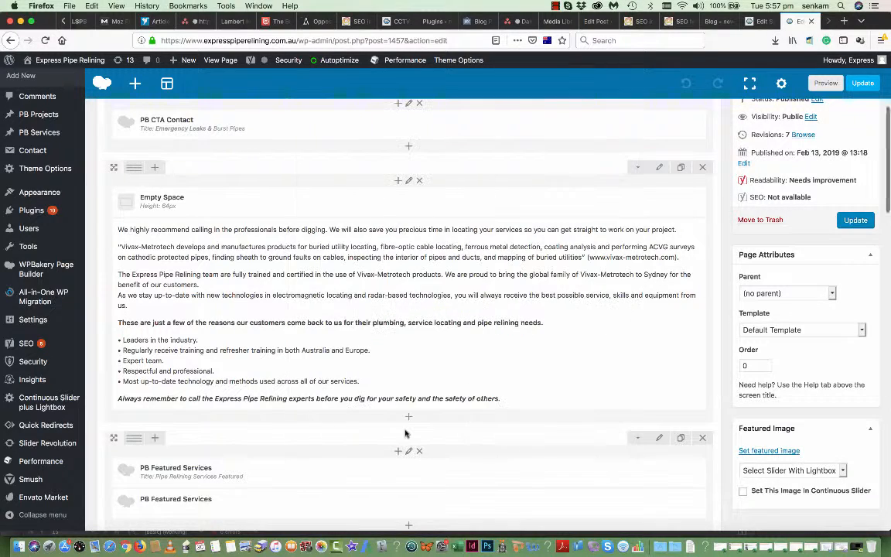
scroll(400, 377, down, 4)
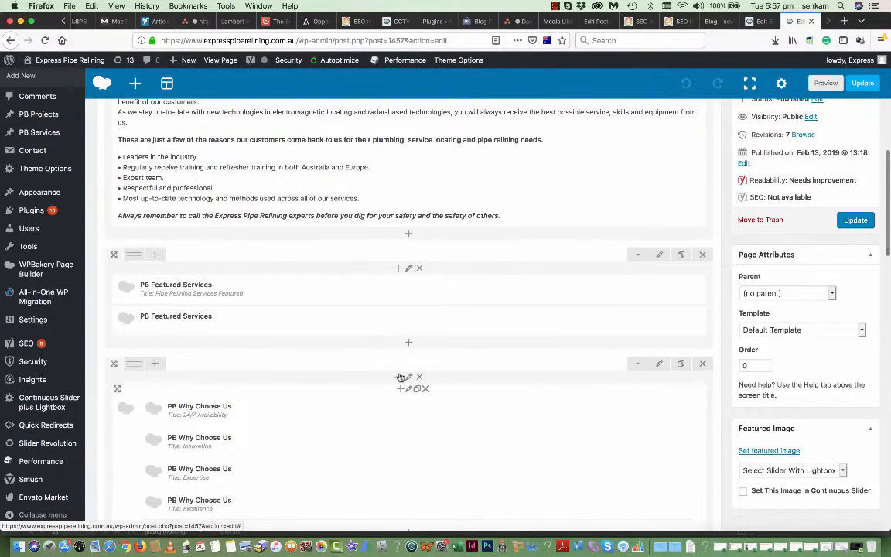
scroll(400, 377, down, 2)
scroll(400, 378, up, 2)
mouse_move(372, 294)
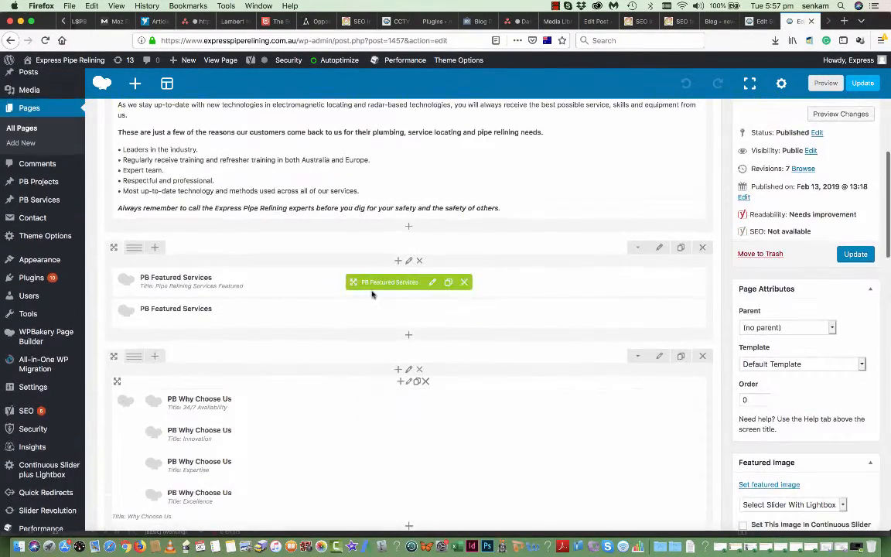
click(432, 283)
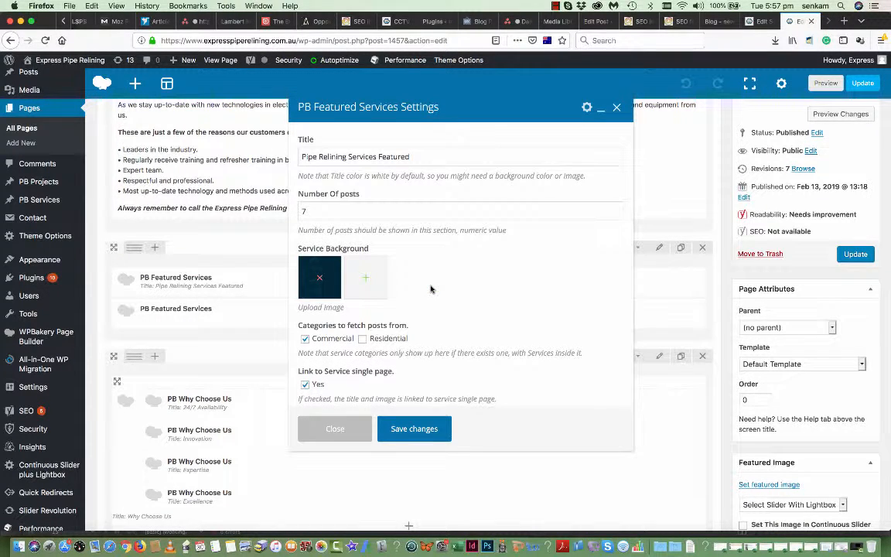
scroll(435, 284, down, 1)
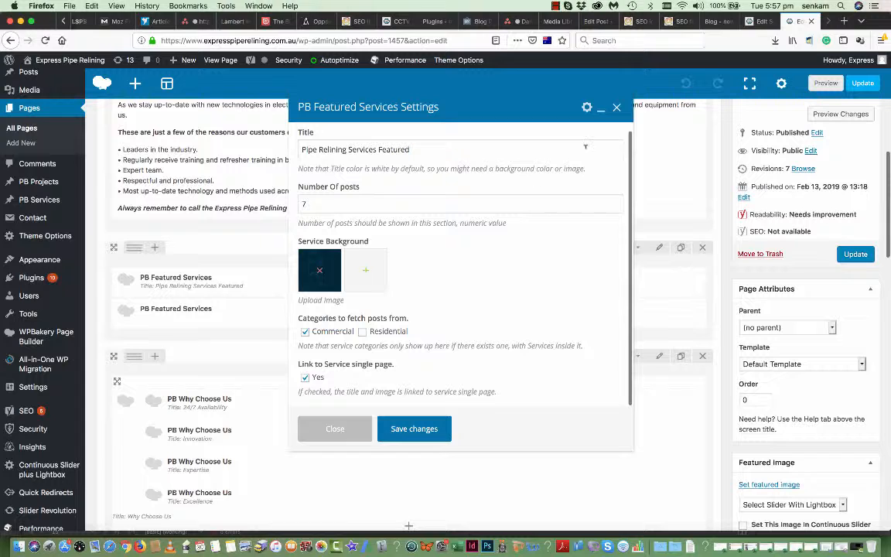
click(337, 430)
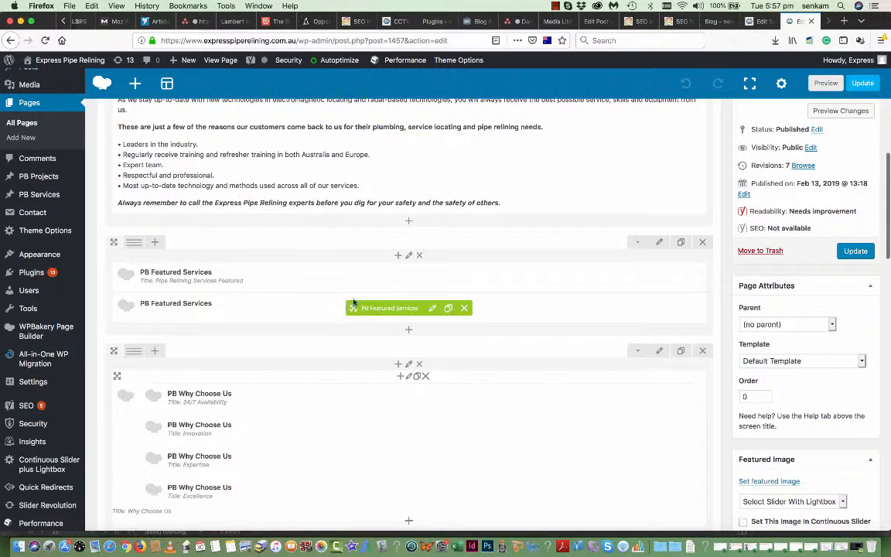
scroll(342, 304, down, 2)
scroll(343, 304, down, 2)
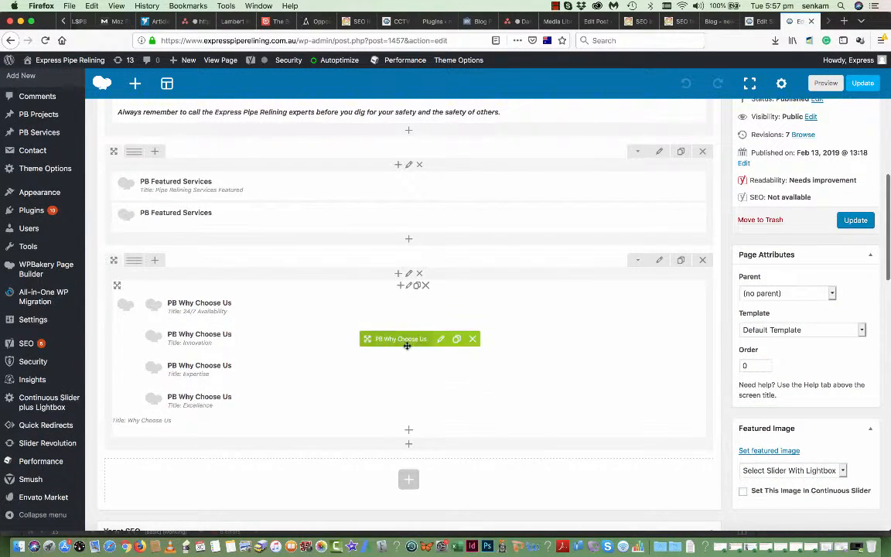
click(440, 341)
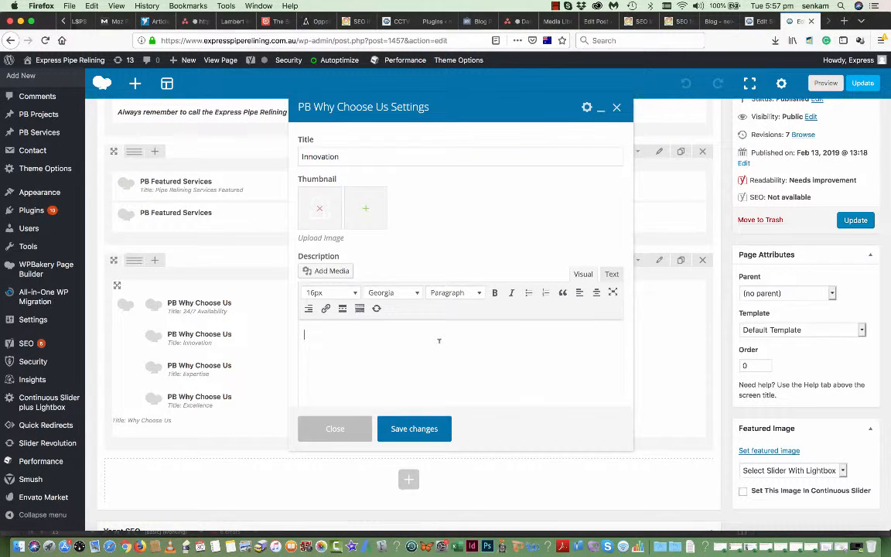
scroll(440, 341, down, 5)
scroll(439, 341, up, 4)
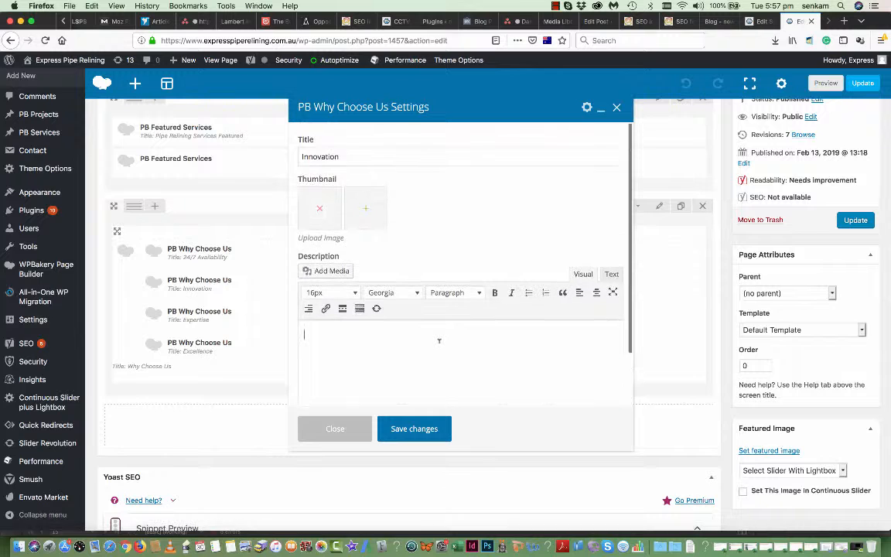
click(352, 427)
- Glance at the CCTV Pipe Inspection editor tab, then return to the Pipe Cable Locating editor
scroll(341, 308, down, 3)
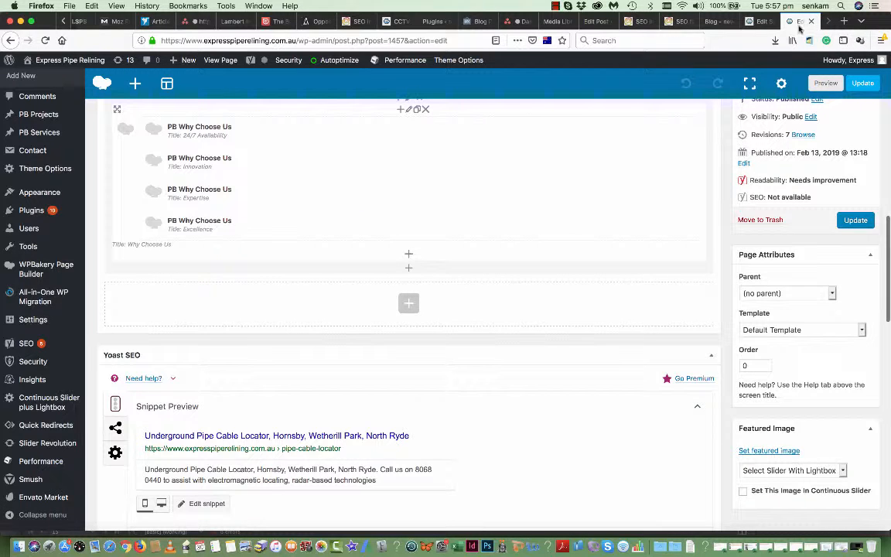
click(764, 21)
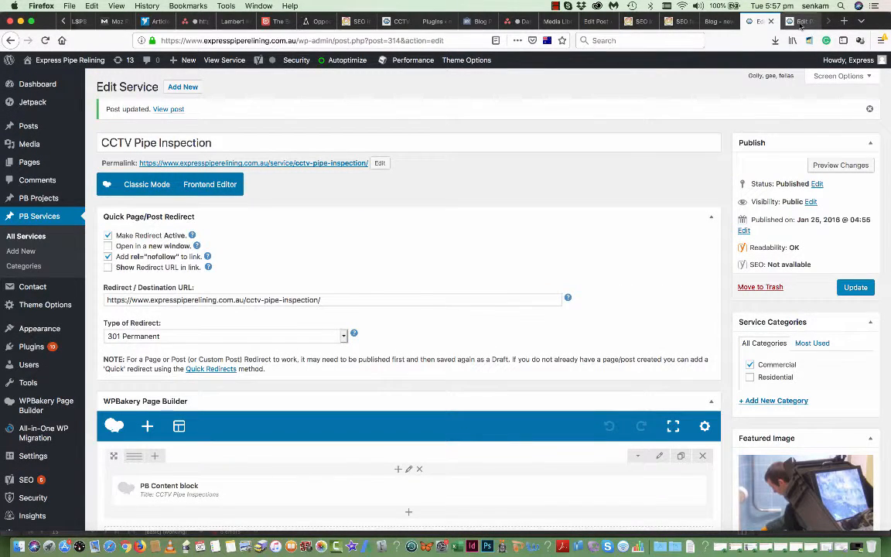
click(802, 22)
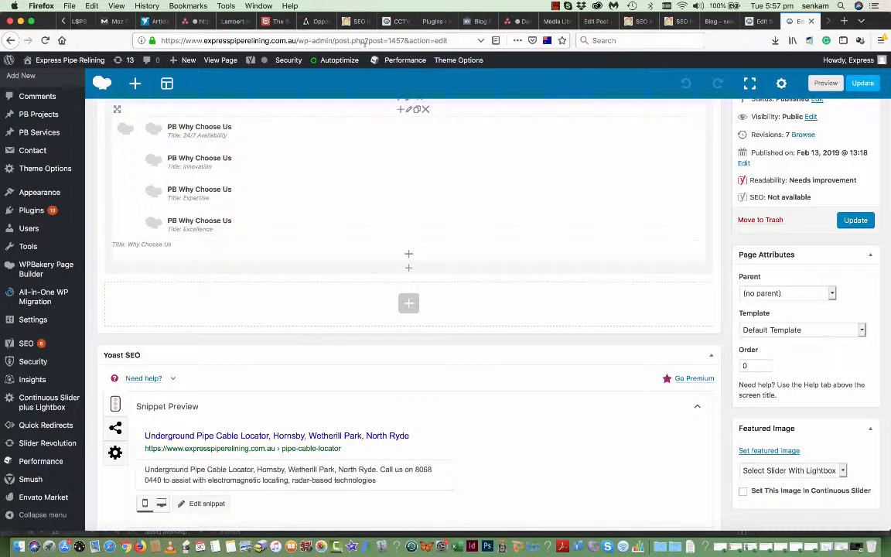
scroll(452, 103, up, 10)
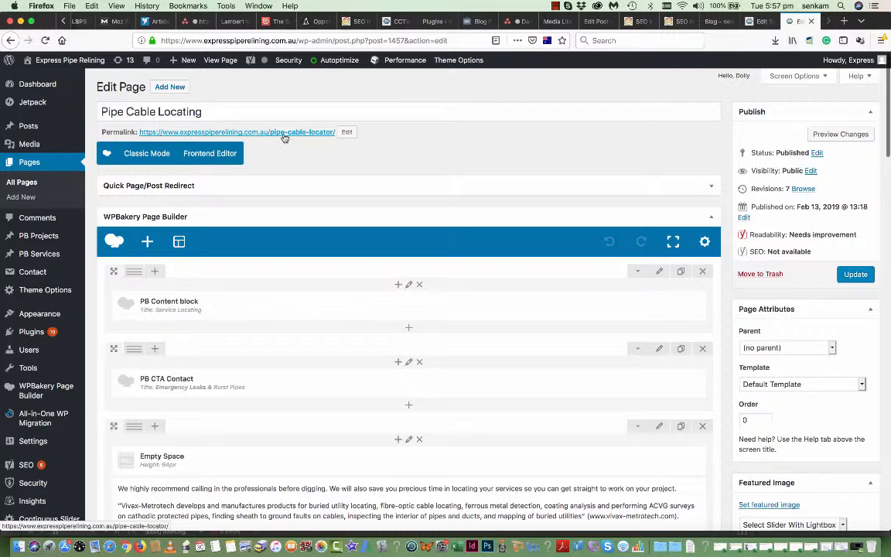
- Leave the editor via the permalink and scroll the live page down to Why Choose Us
click(284, 135)
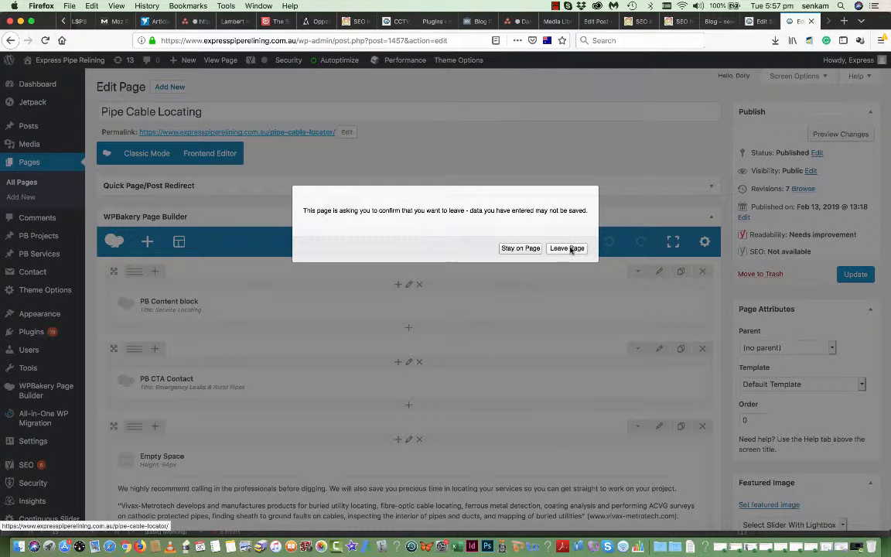
click(570, 249)
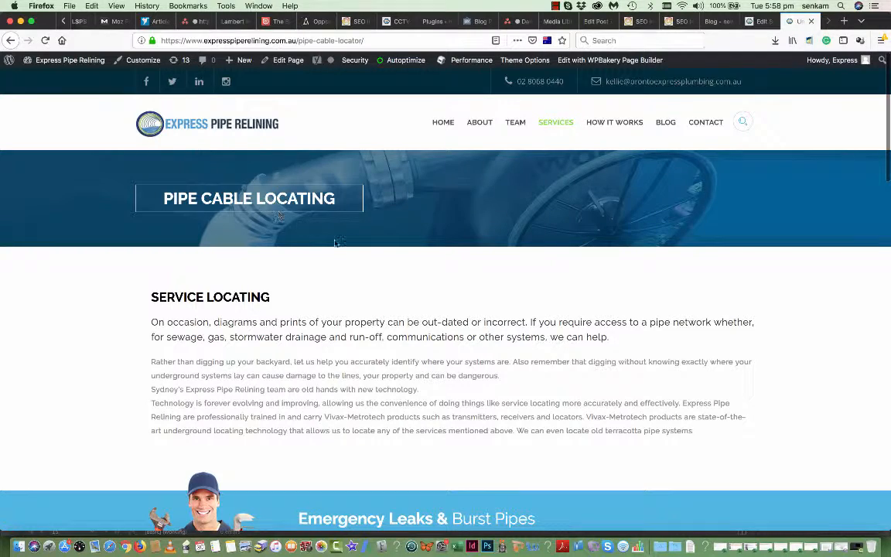
scroll(334, 243, down, 5)
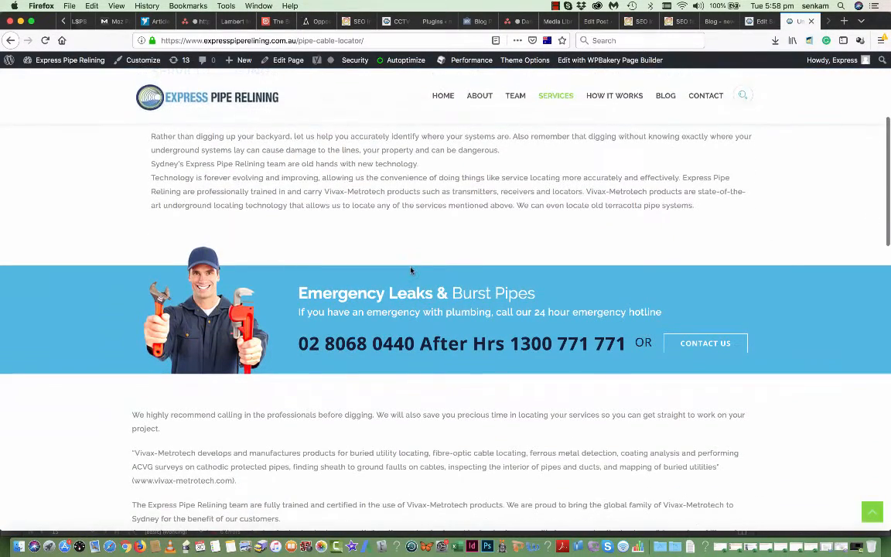
scroll(434, 333, down, 5)
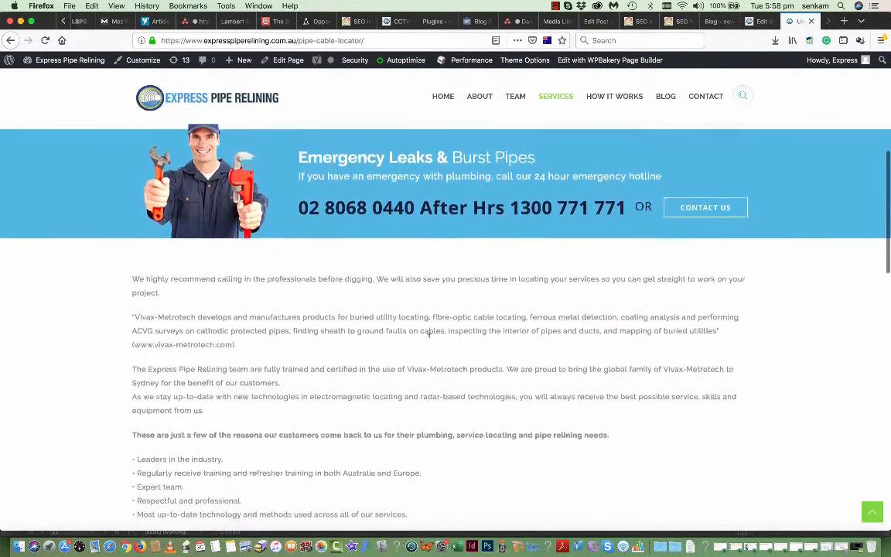
scroll(430, 341, down, 10)
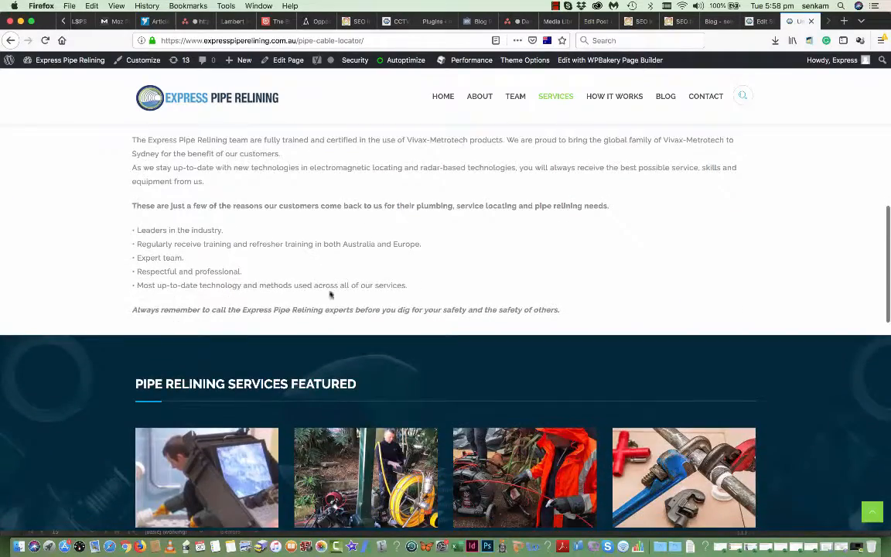
scroll(378, 348, down, 10)
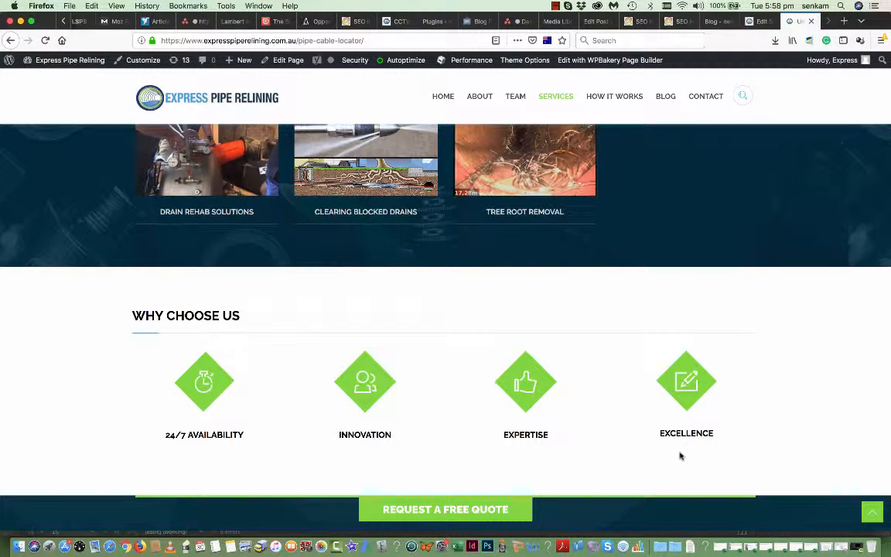
scroll(680, 458, down, 5)
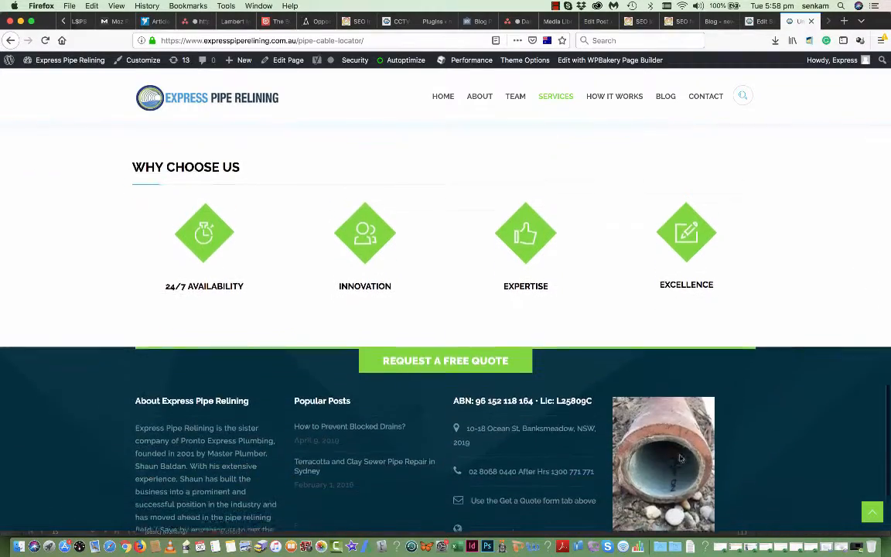
scroll(673, 463, down, 1)
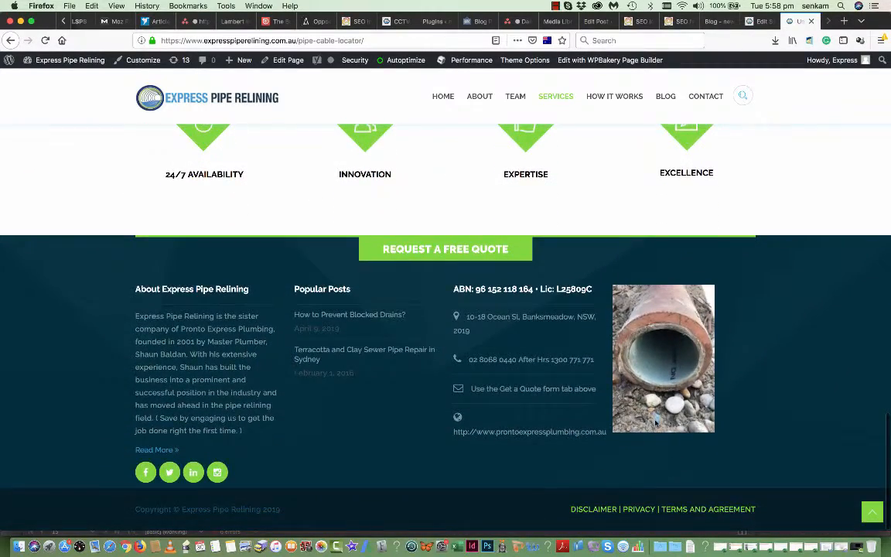
scroll(656, 422, up, 15)
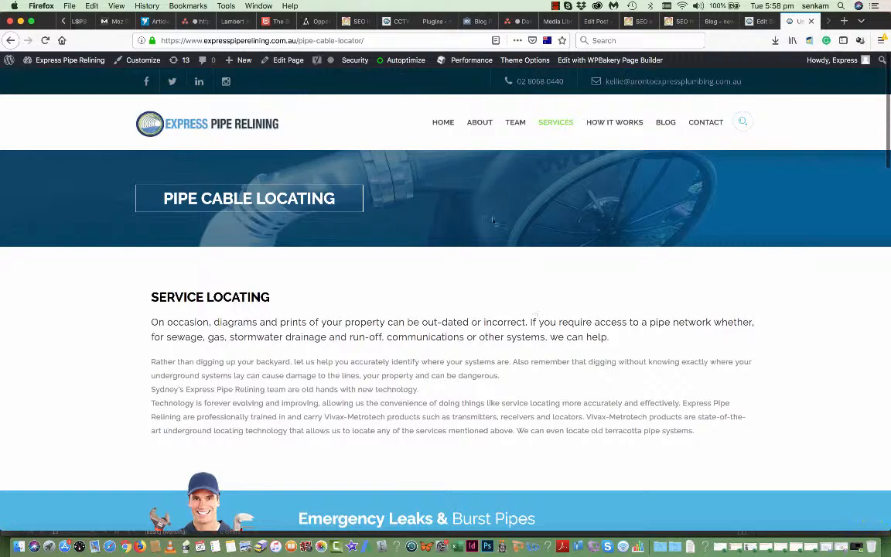
- Browse the live Blog page, then go to the admin bar's site-name menu for the Dashboard
click(661, 124)
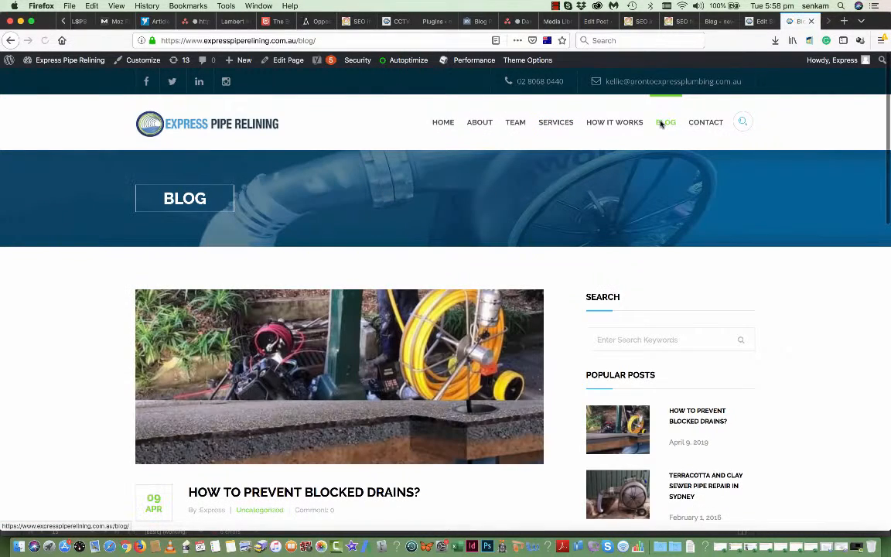
scroll(348, 147, down, 5)
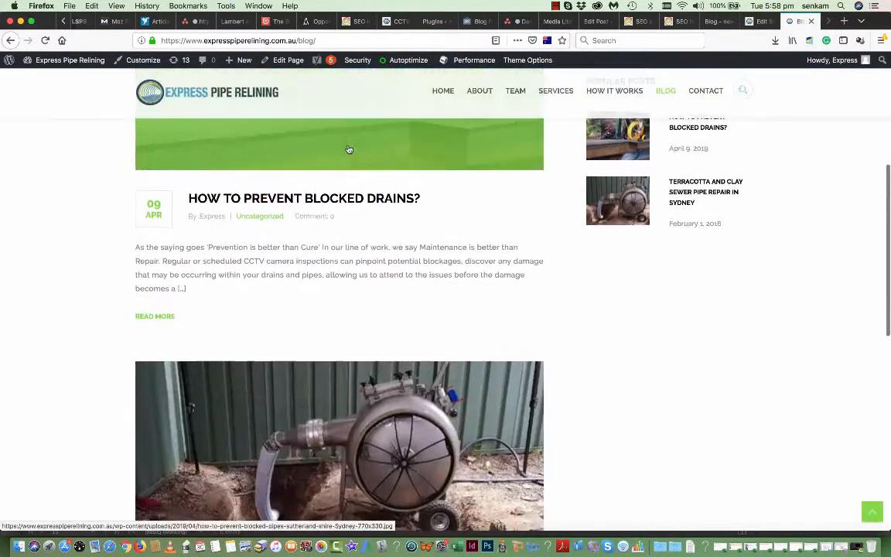
scroll(285, 214, up, 5)
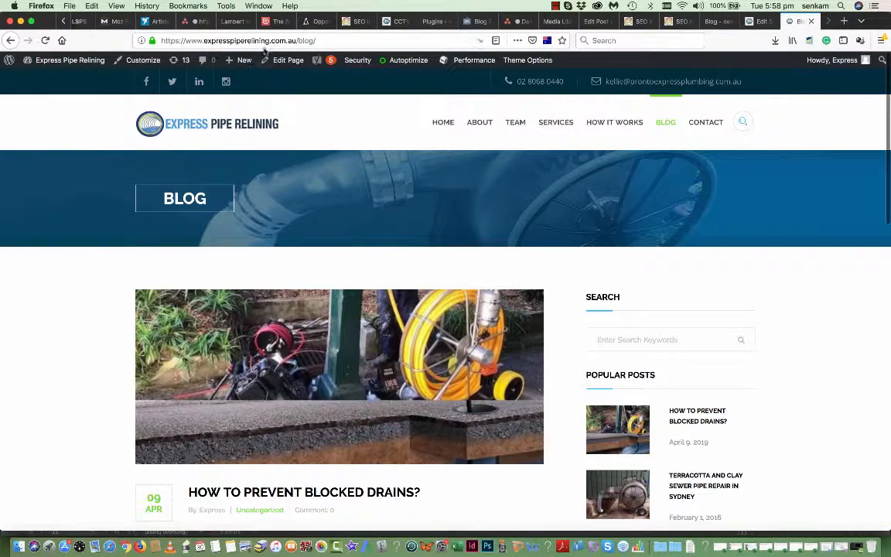
mouse_move(63, 60)
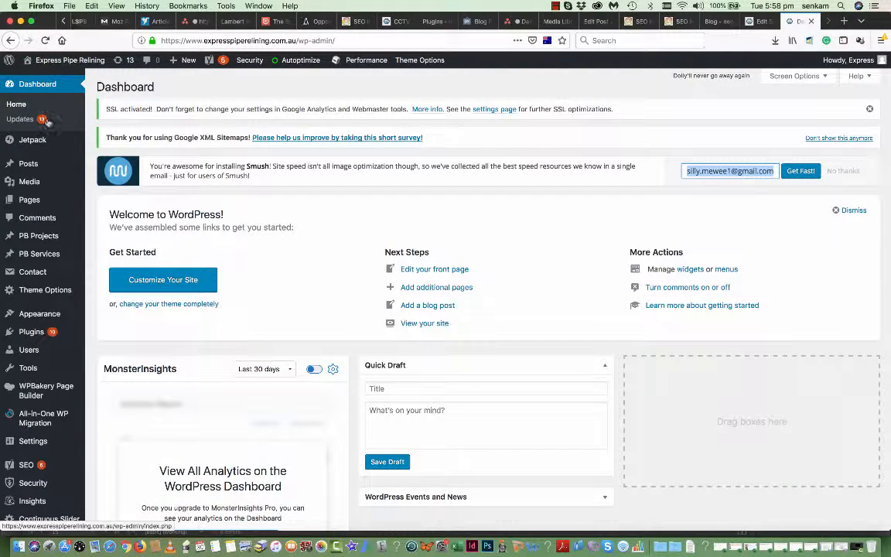
- Show All Posts from the Posts sidebar menu, with the two published posts, and choose Add New
mouse_move(29, 164)
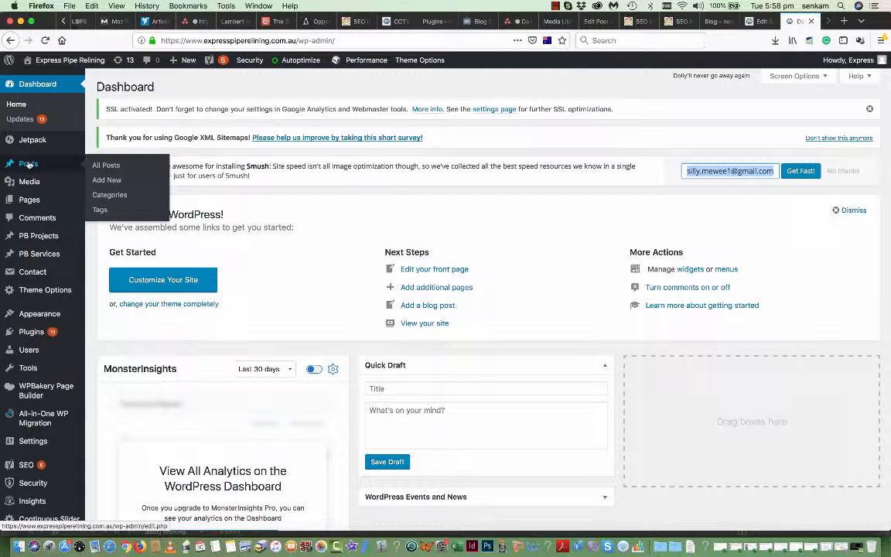
click(106, 167)
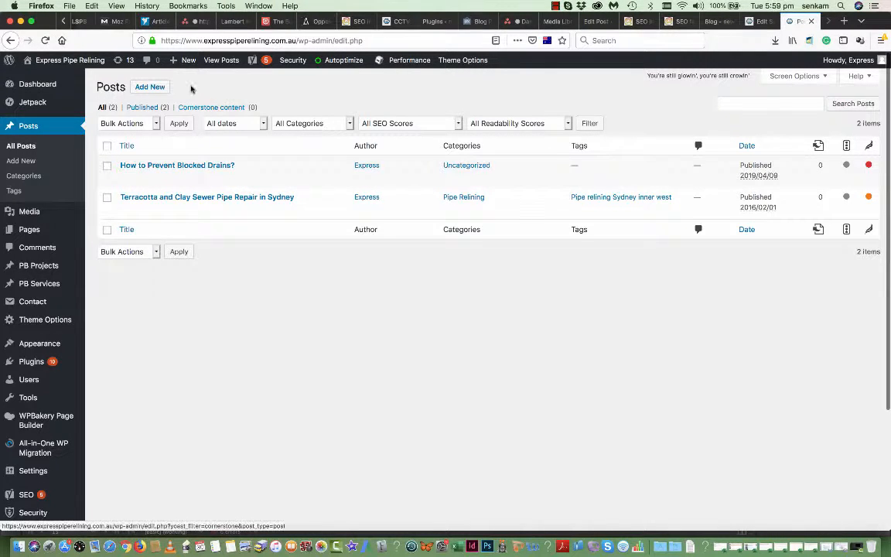
click(157, 88)
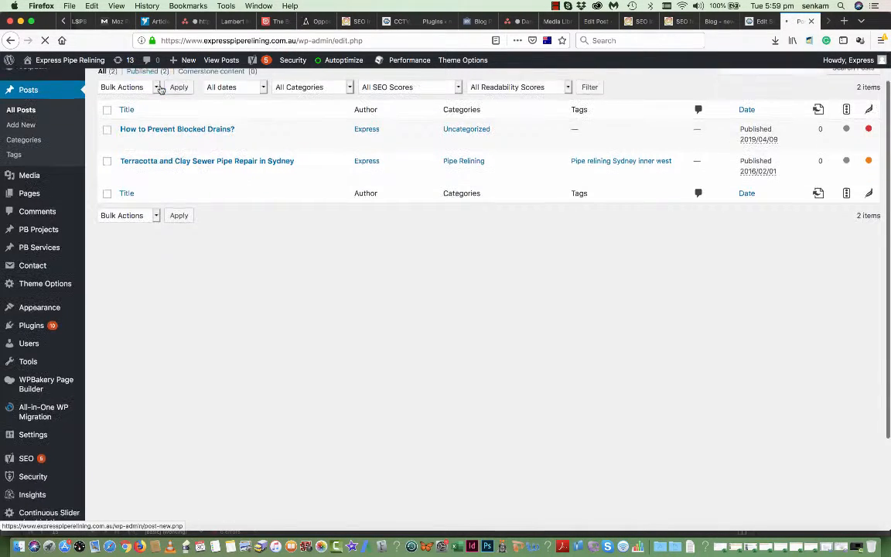
- Title the post 'This is the third post' and write 'Here I will place various headings and content.' in the body
click(152, 87)
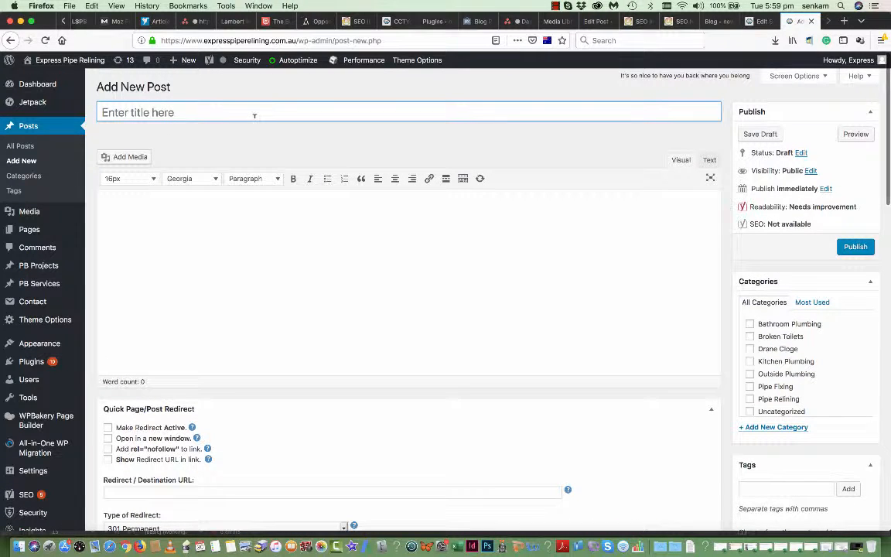
text(This is t)
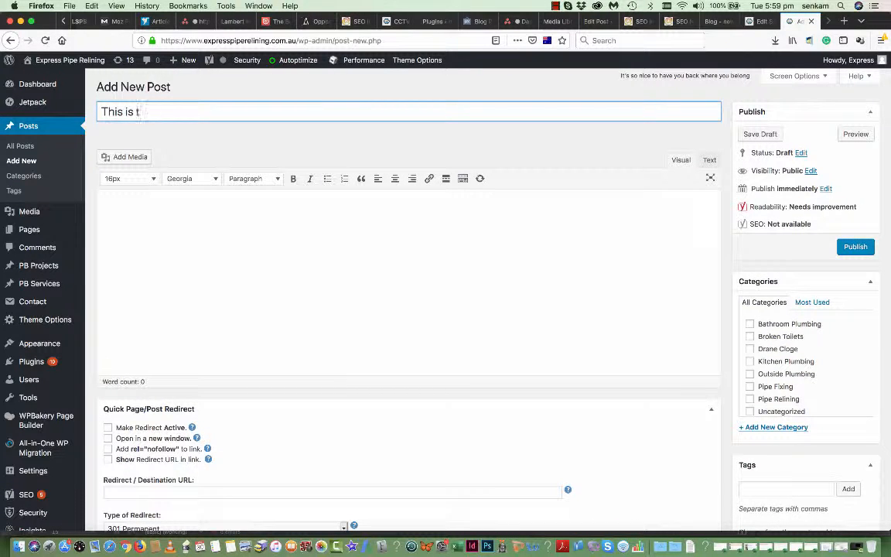
text(he third post)
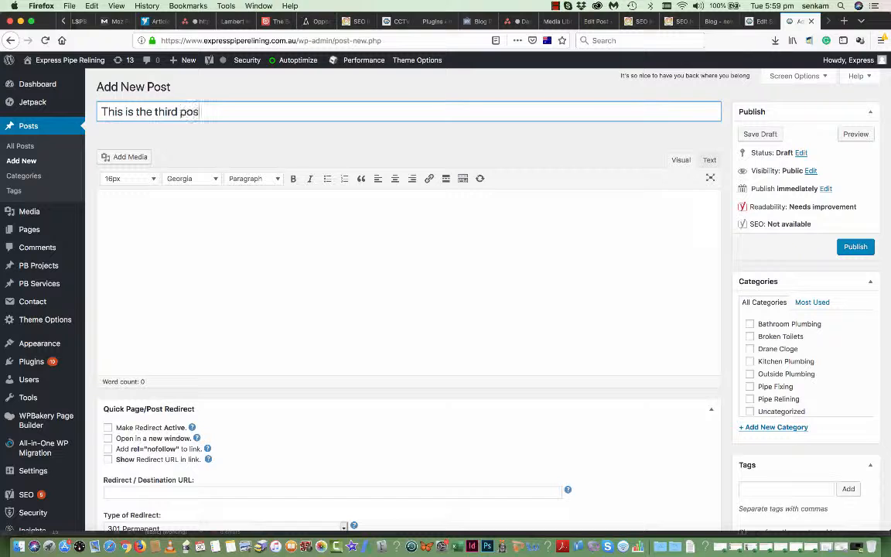
click(251, 243)
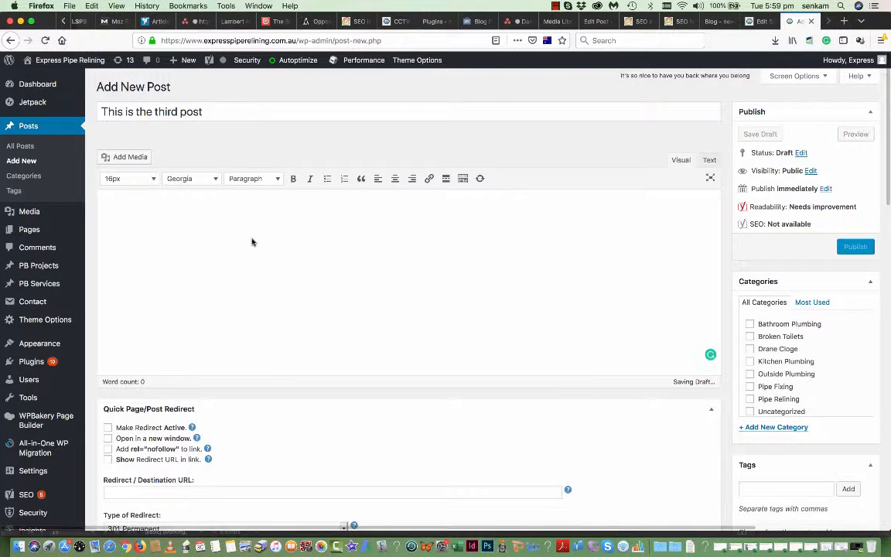
text(Here I will )
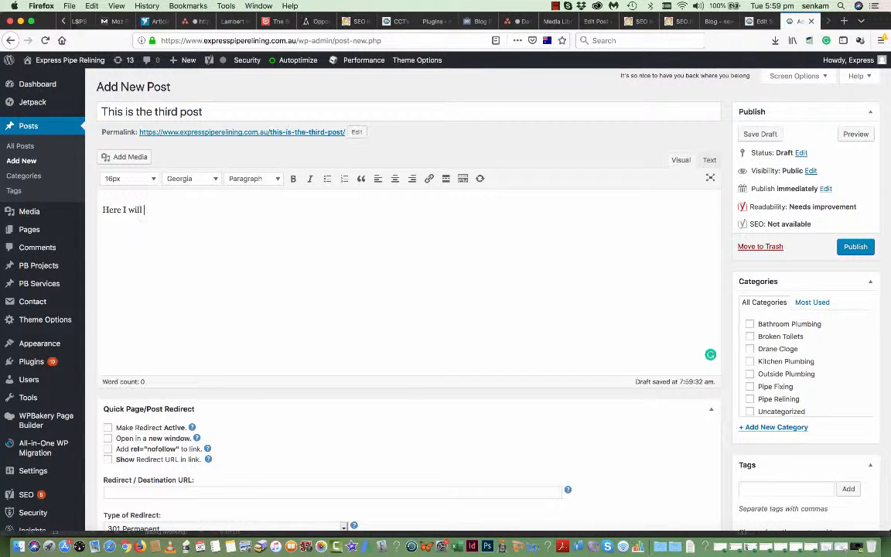
text(place va)
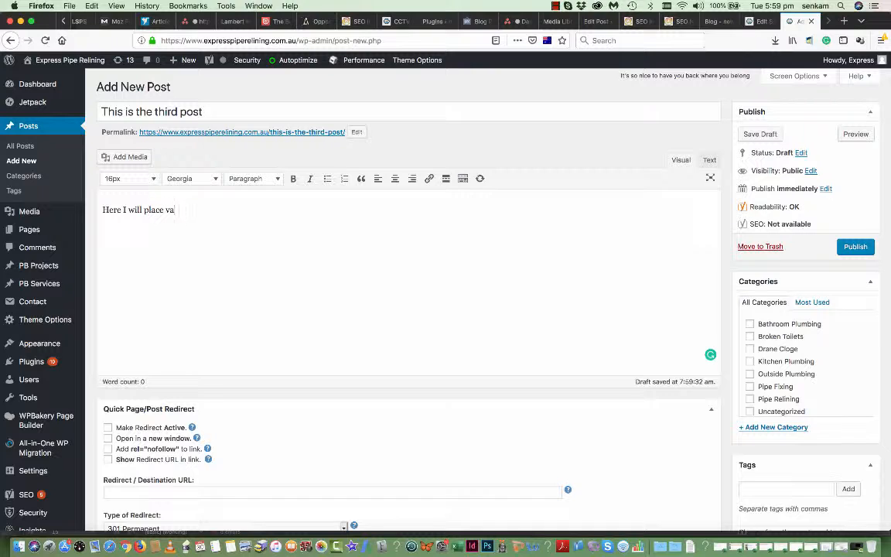
text(rious headings and cont)
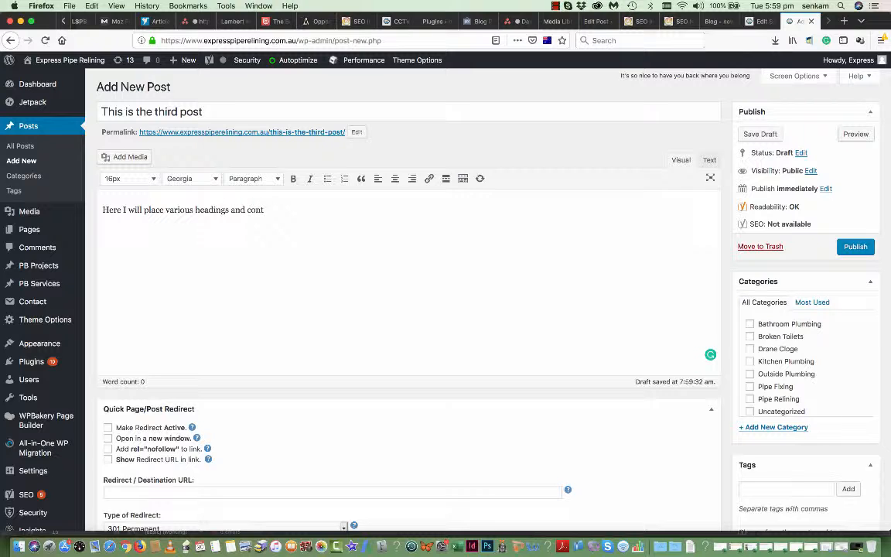
text(ent.)
- Paste that sentence onto three further lines so the body has four identical lines
drag(280, 210, 90, 210)
key(ctrl+c)
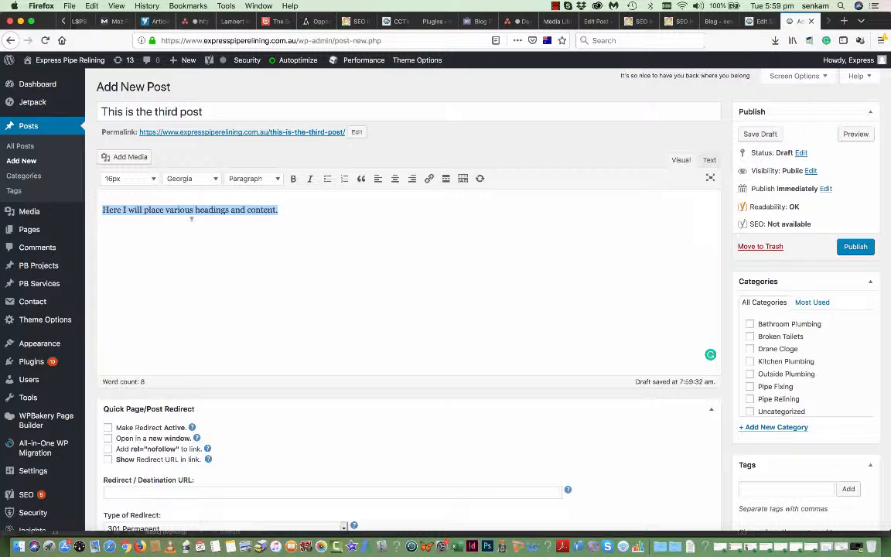
click(287, 210)
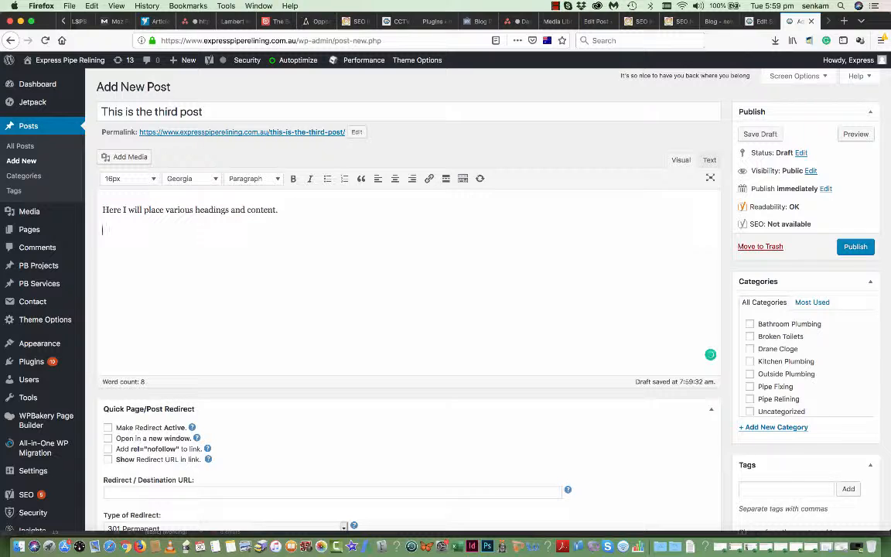
key(ctrl+v)
key(Return)
key(ctrl+v)
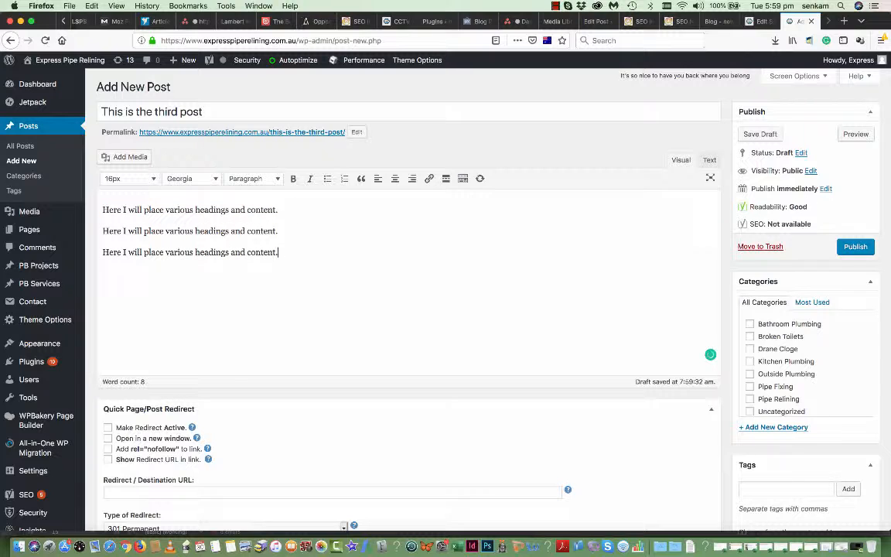
key(Return)
key(ctrl+v)
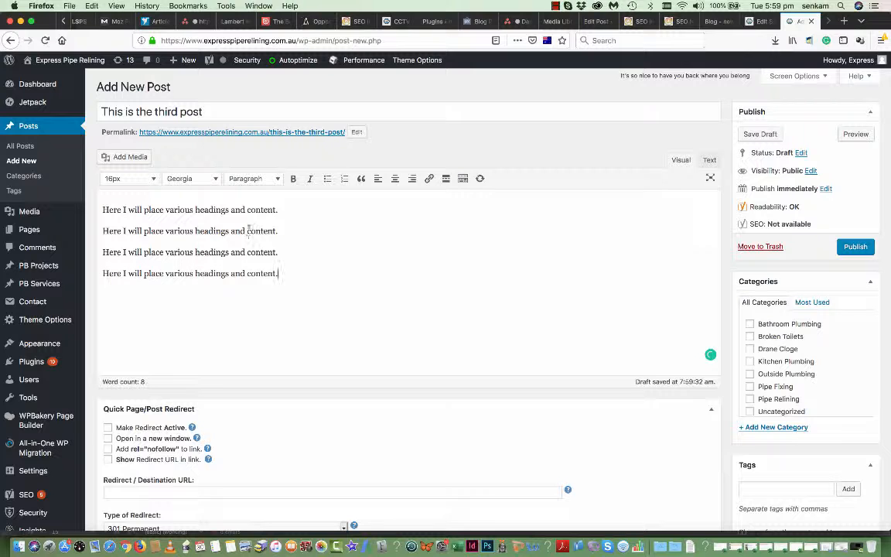
drag(278, 209, 102, 209)
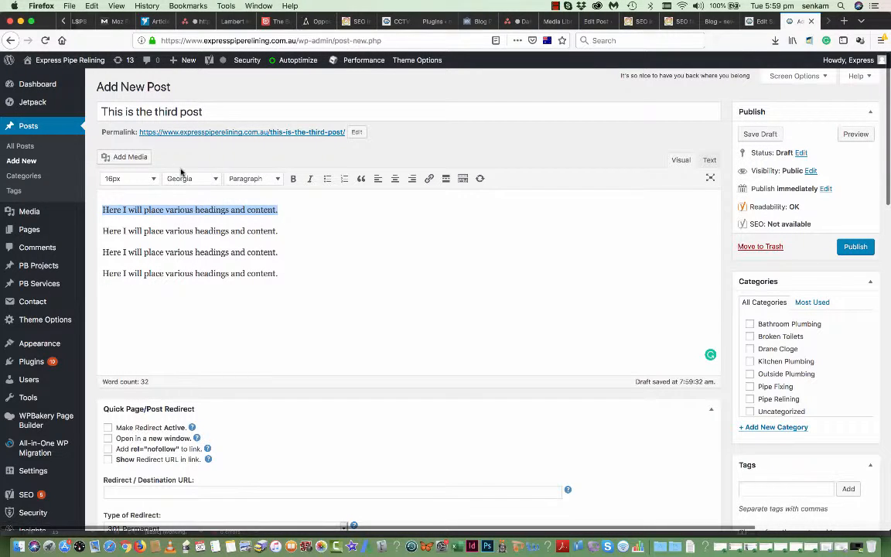
- Format the first body line as Heading 1
click(153, 179)
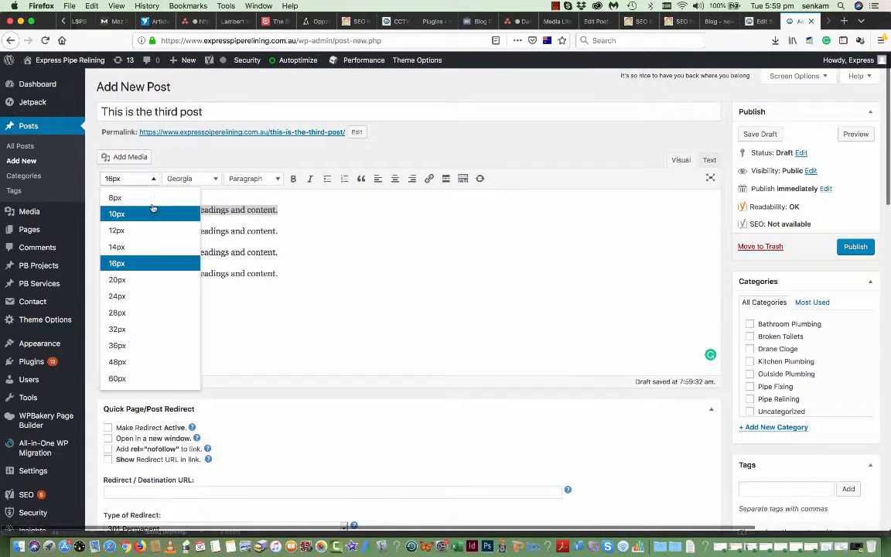
click(275, 179)
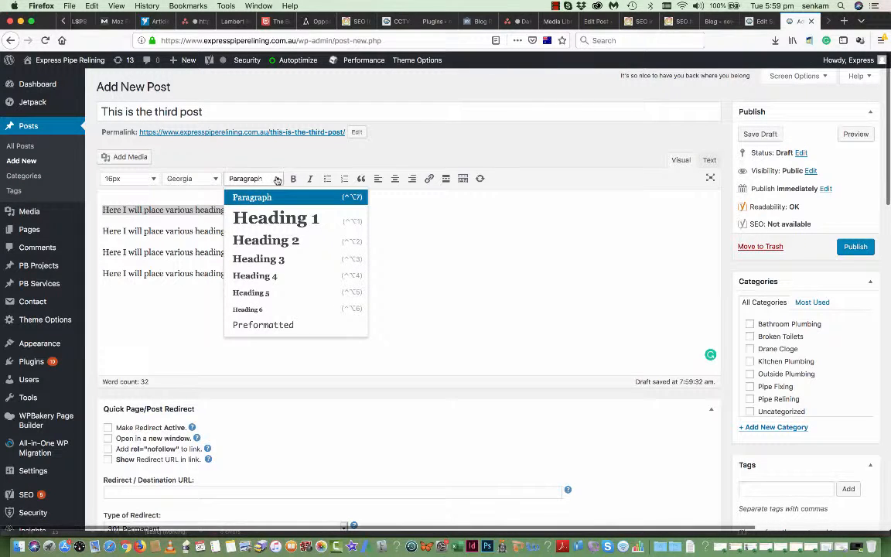
click(275, 217)
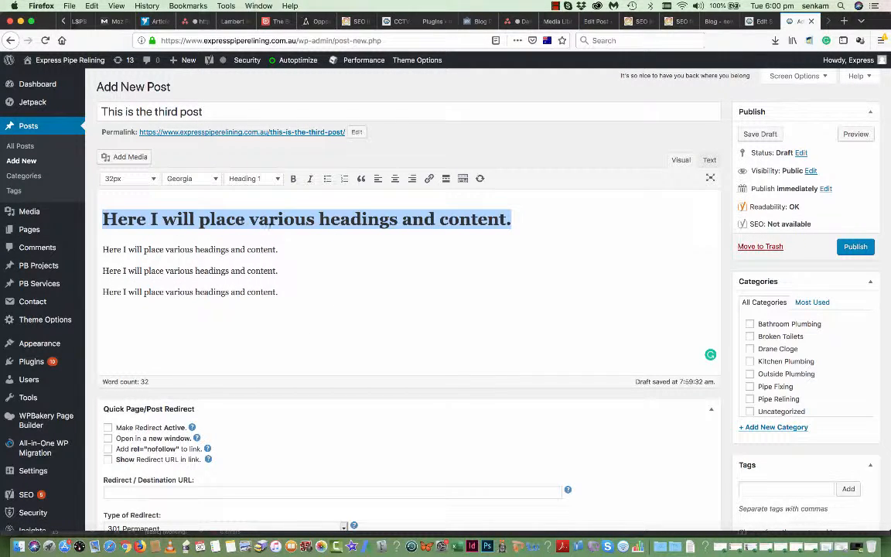
click(251, 248)
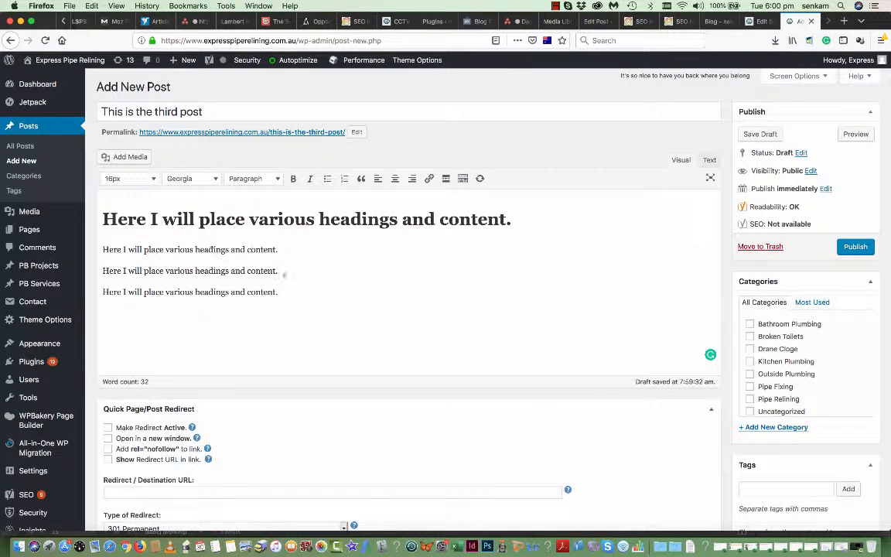
- Format the fourth, last body line as Heading 2
drag(282, 291, 102, 293)
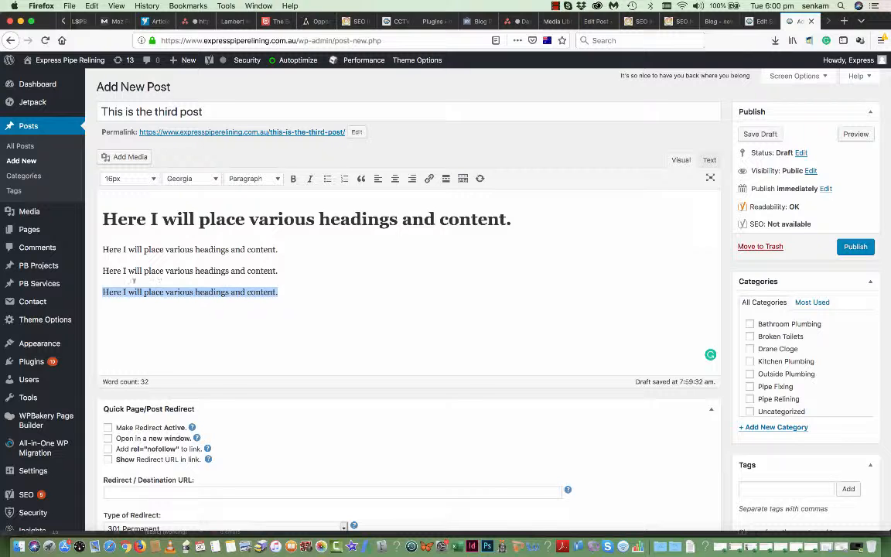
click(252, 179)
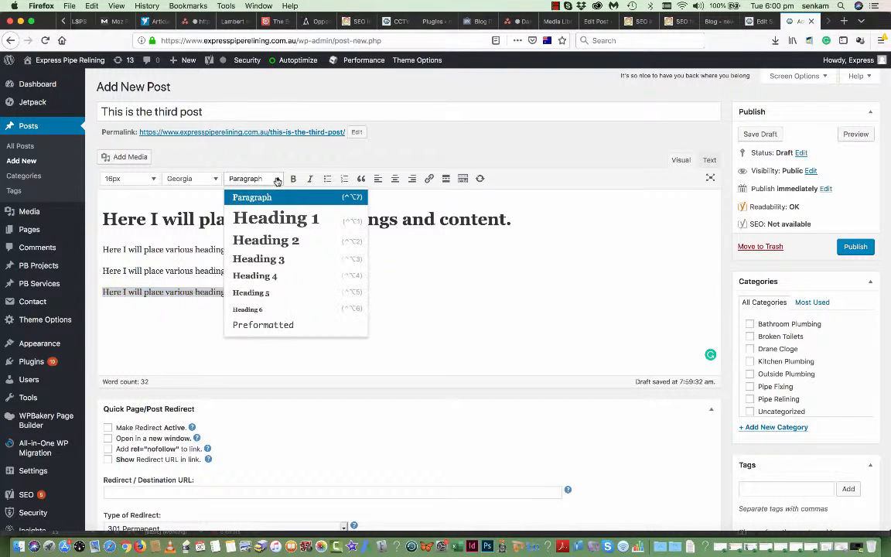
click(263, 240)
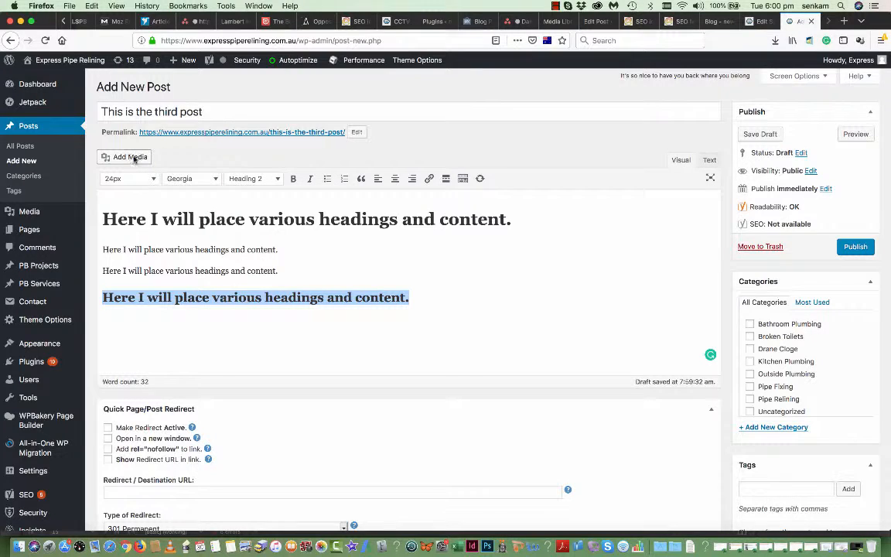
scroll(231, 239, down, 10)
scroll(525, 262, up, 5)
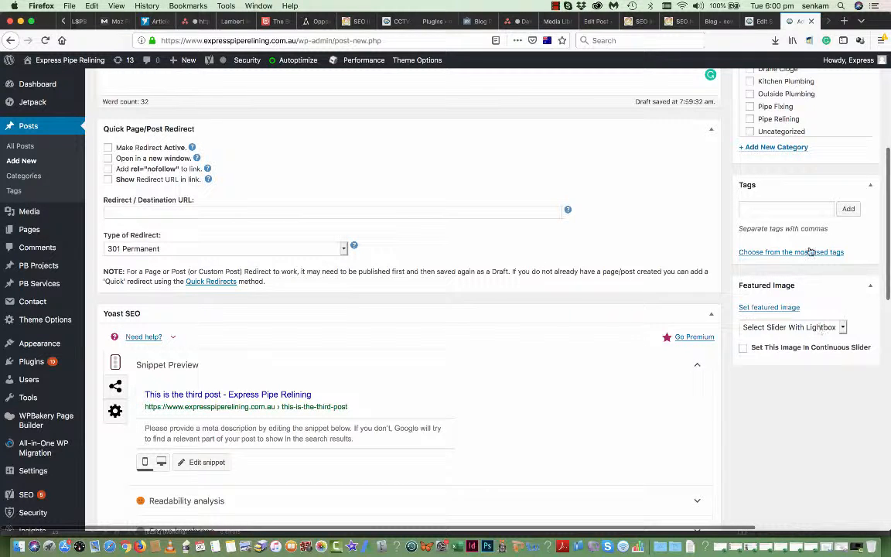
- Choose the high-pressure pipe-nozzle drain cleaning photo from the Media Library as featured image
click(774, 308)
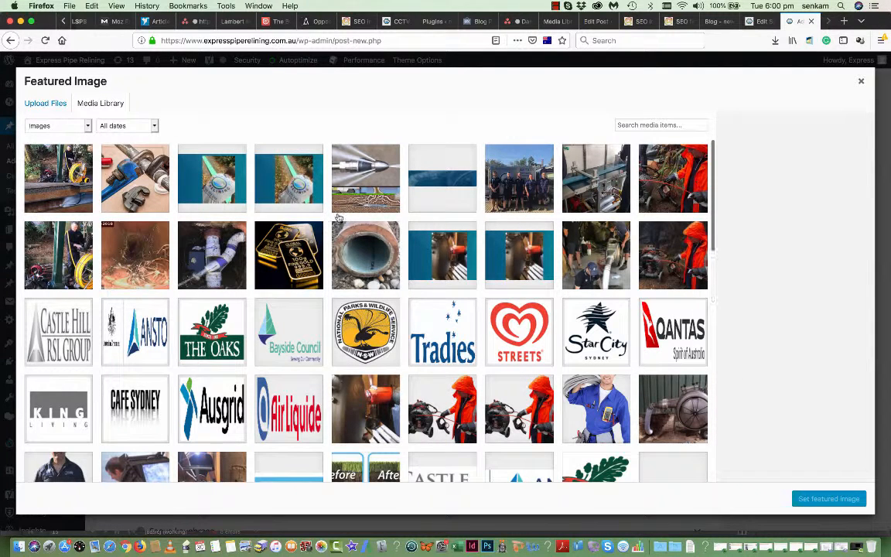
click(381, 178)
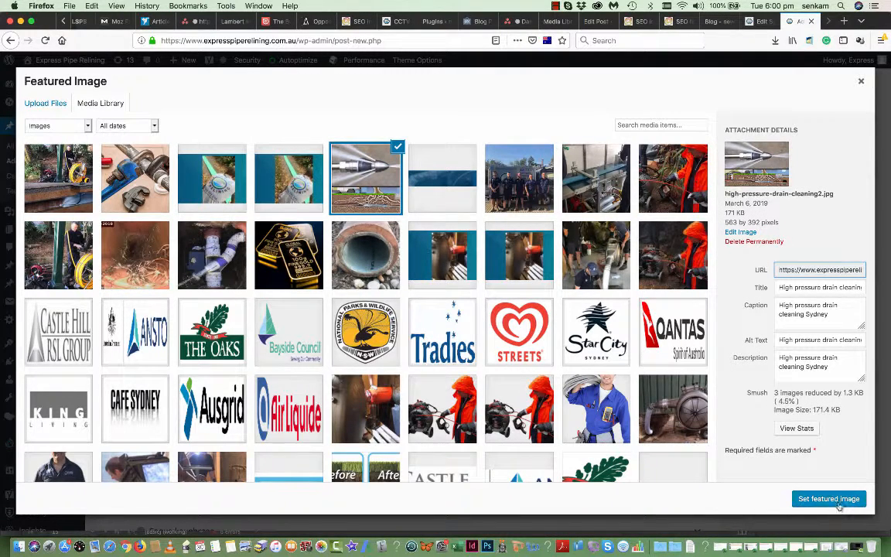
click(847, 501)
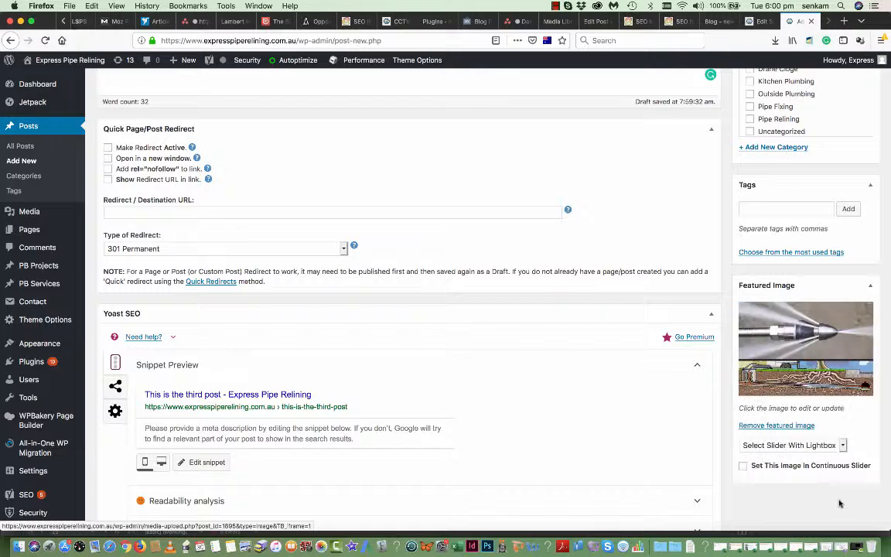
- Review the Heading 1, Heading 2 and paragraphs, then hit Publish in the Publish box
scroll(754, 340, up, 5)
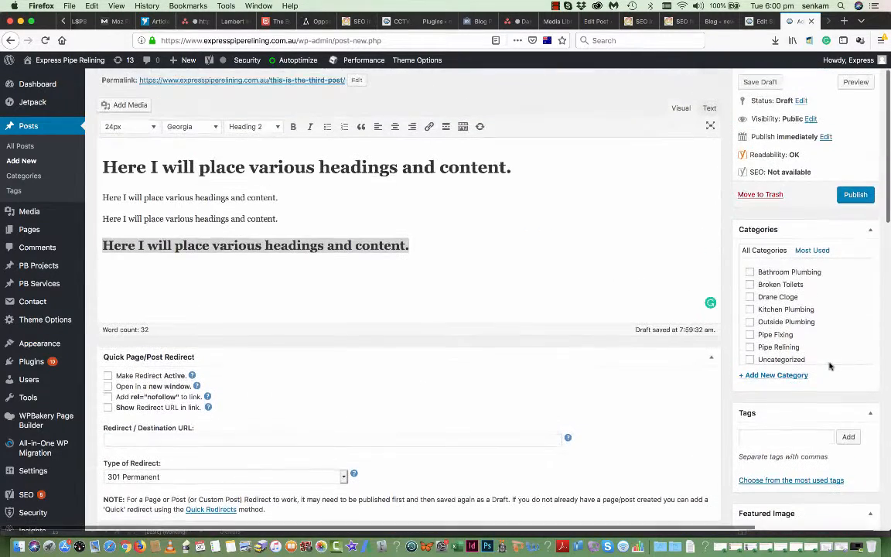
click(179, 144)
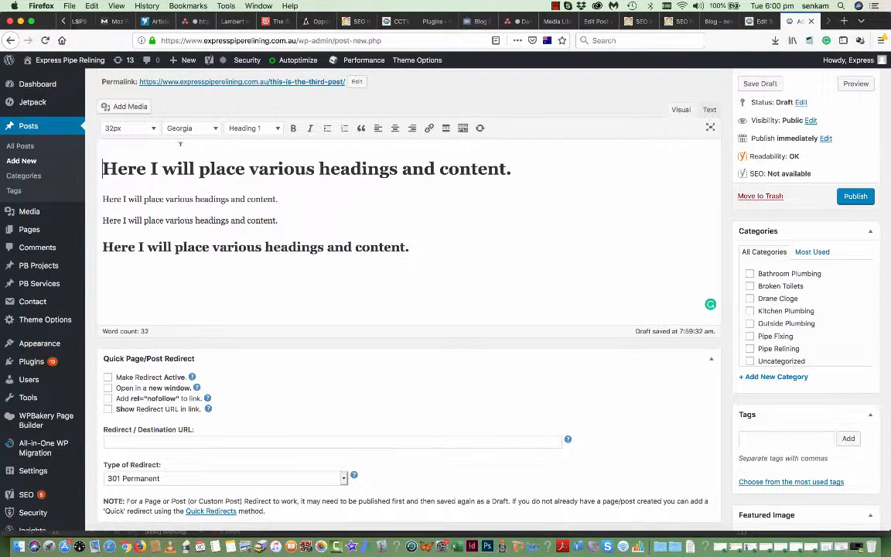
scroll(577, 332, down, 3)
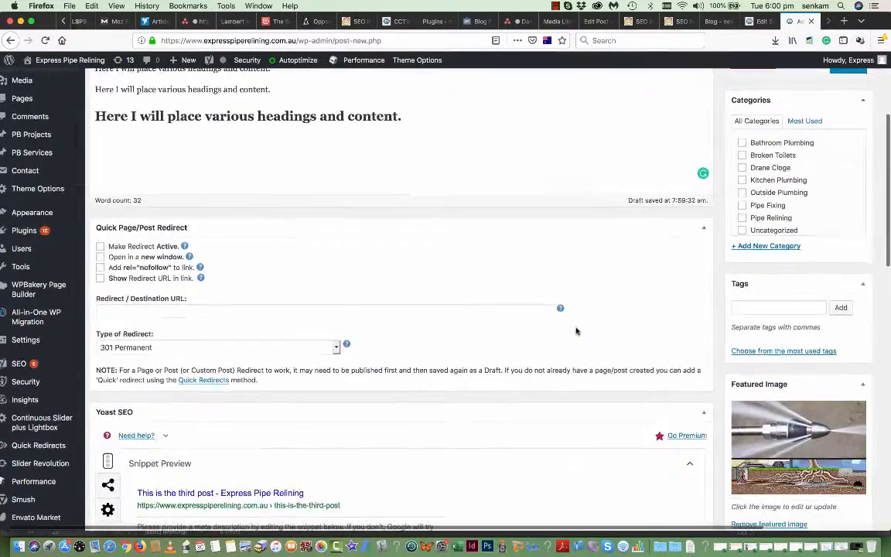
scroll(576, 331, down, 2)
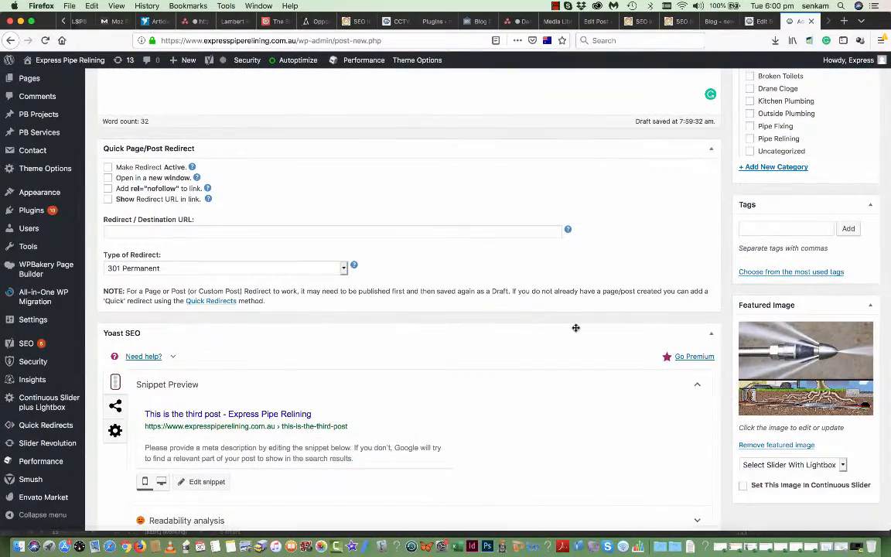
scroll(576, 330, down, 2)
scroll(577, 330, up, 7)
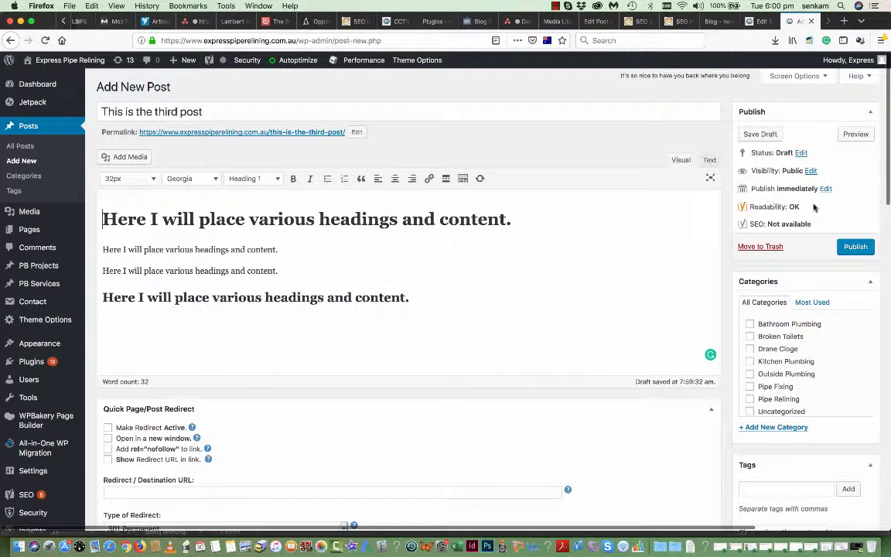
click(856, 247)
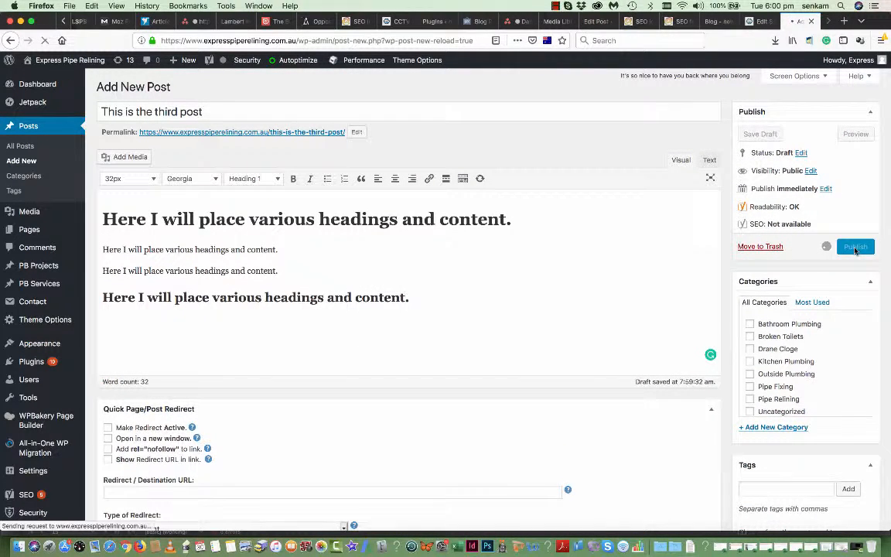
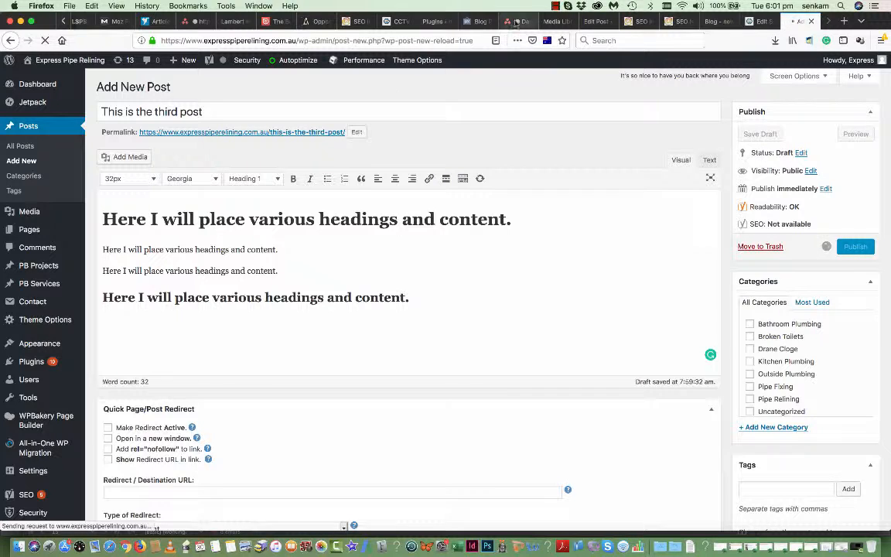
- From the Edit Service tab, trim the URL to the site root and go to the live BLOG page
click(761, 26)
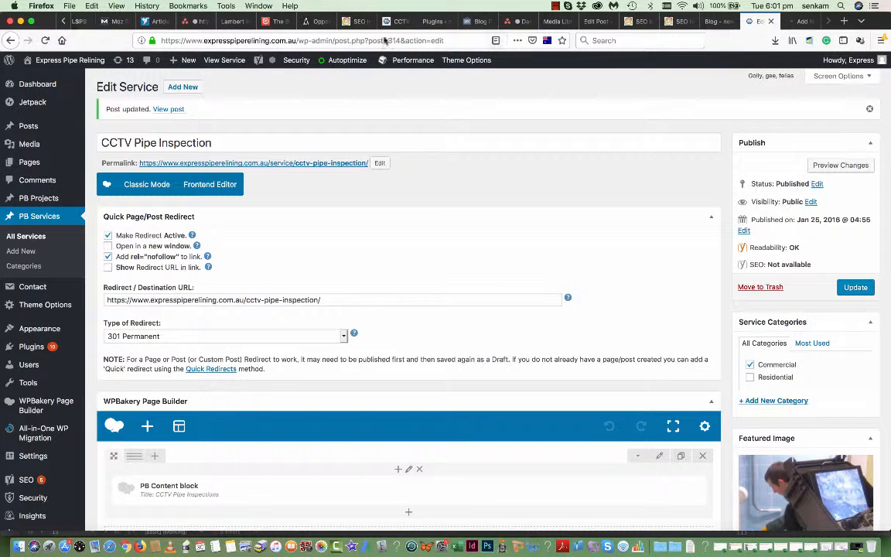
drag(298, 40, 497, 44)
key(BackSpace)
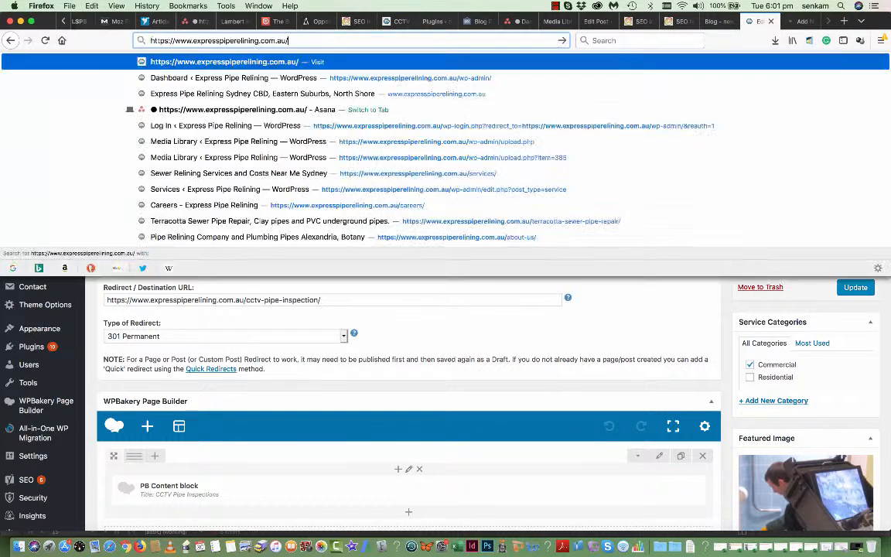
key(Return)
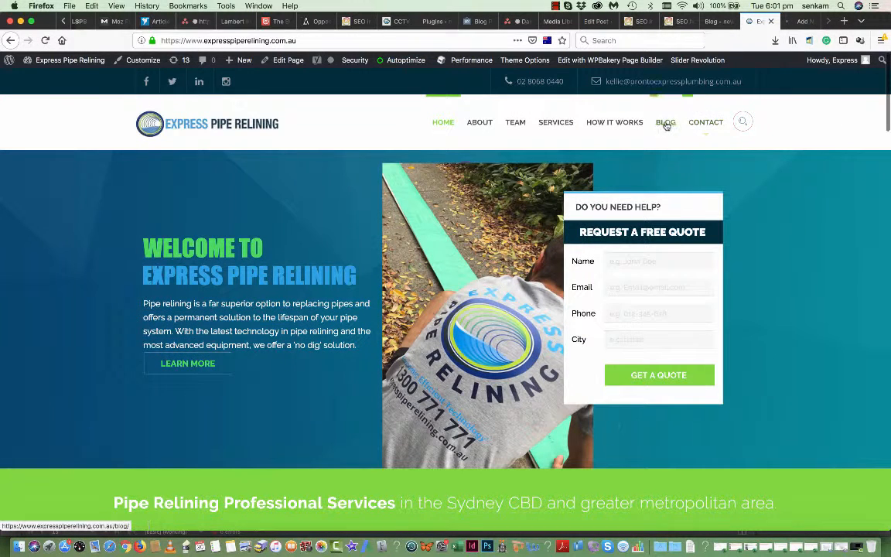
click(666, 124)
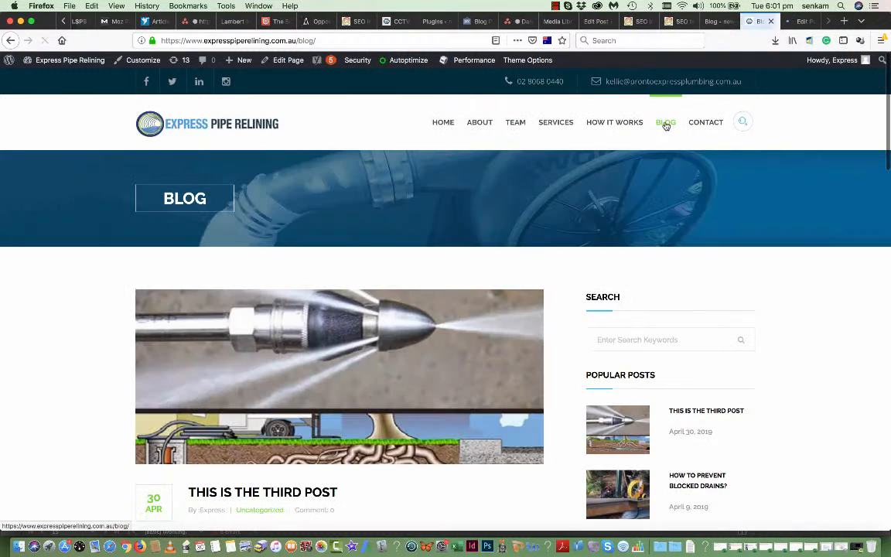
- Browse the blog, preview the third post's featured image, then open This Is The Third Post
scroll(592, 319, down, 3)
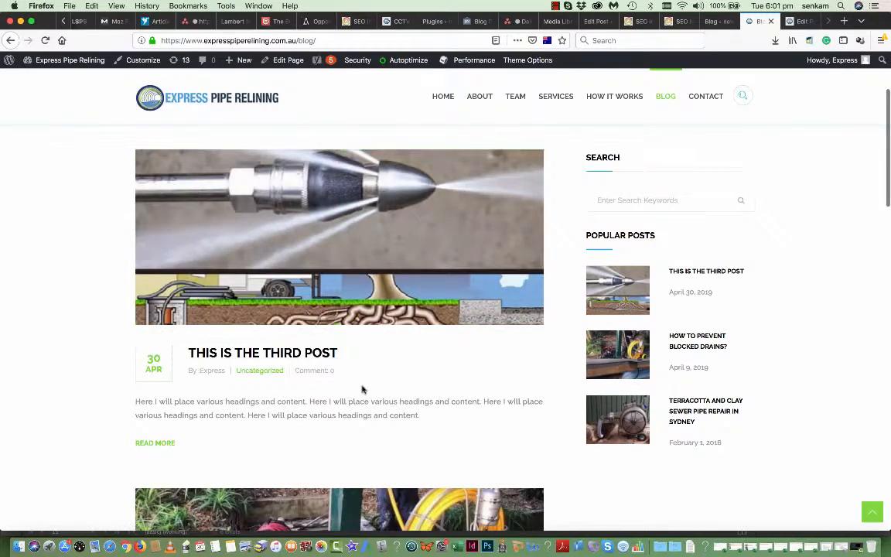
scroll(362, 389, down, 2)
scroll(362, 389, down, 3)
scroll(362, 389, up, 6)
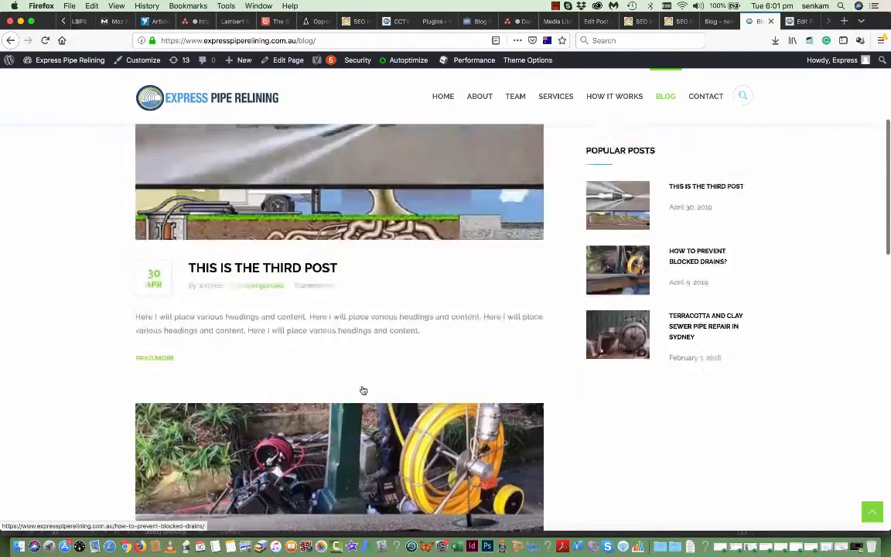
scroll(348, 387, down, 1)
scroll(323, 282, down, 2)
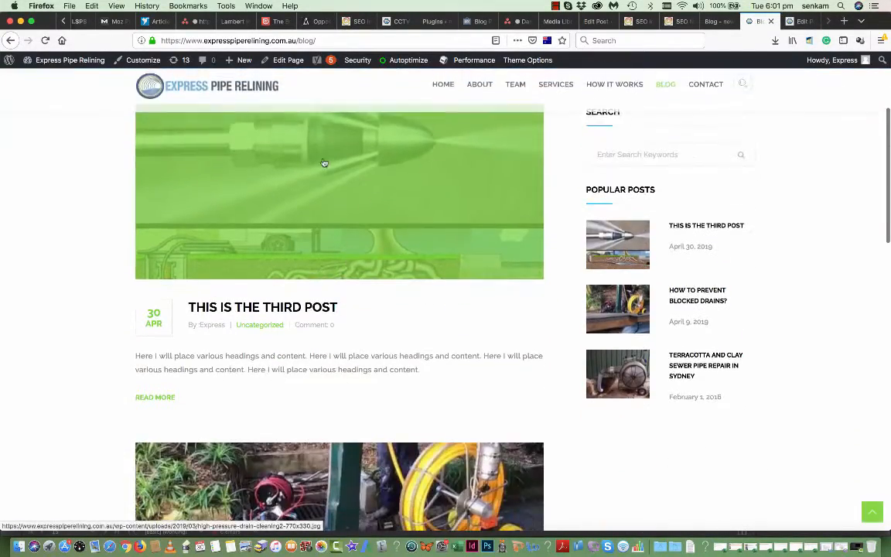
scroll(388, 180, up, 2)
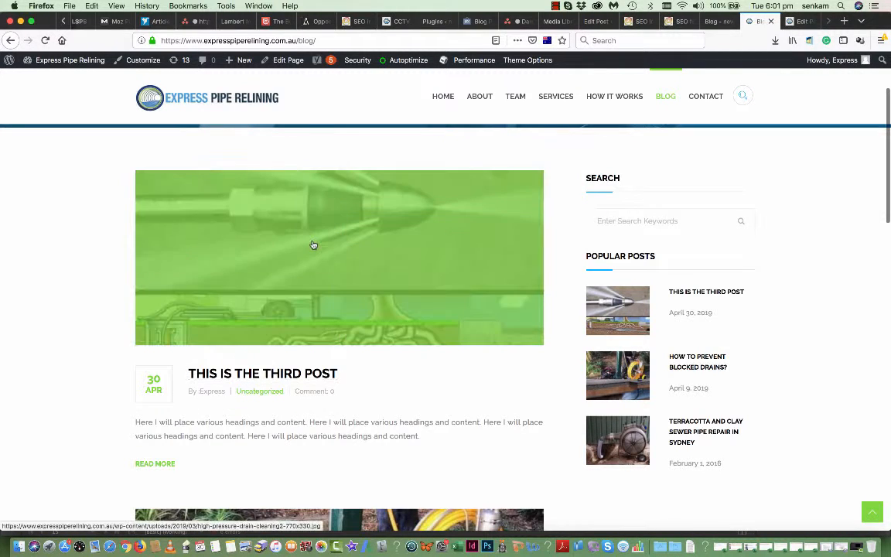
click(313, 245)
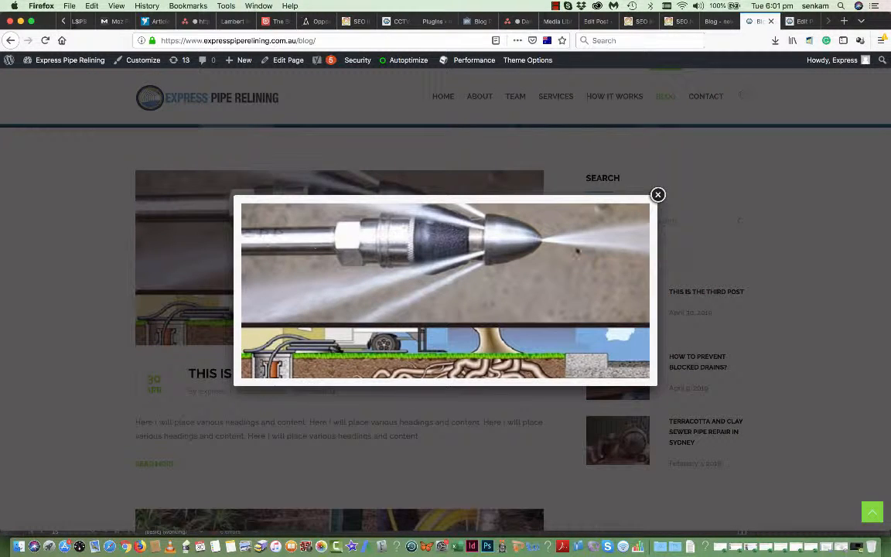
click(658, 195)
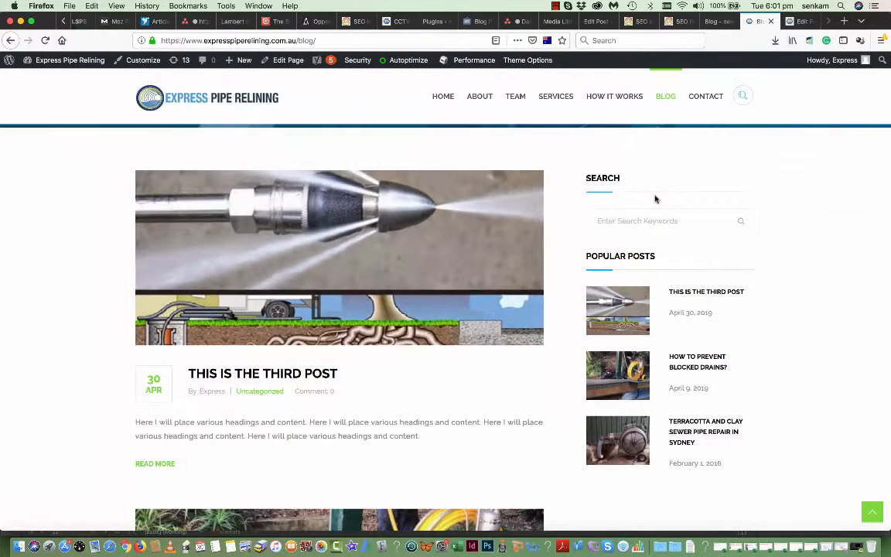
click(261, 379)
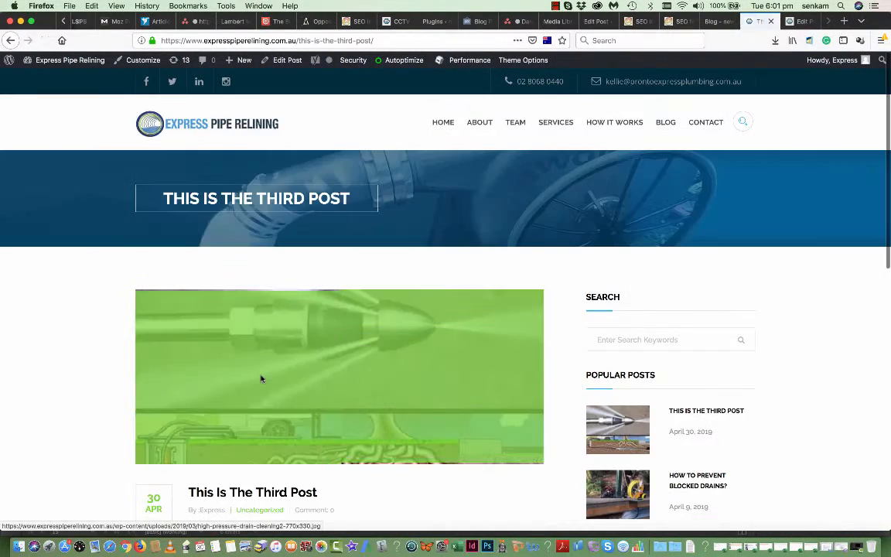
- Scroll through the third post, then return to the Dashboard from the site-name menu
scroll(261, 368, down, 3)
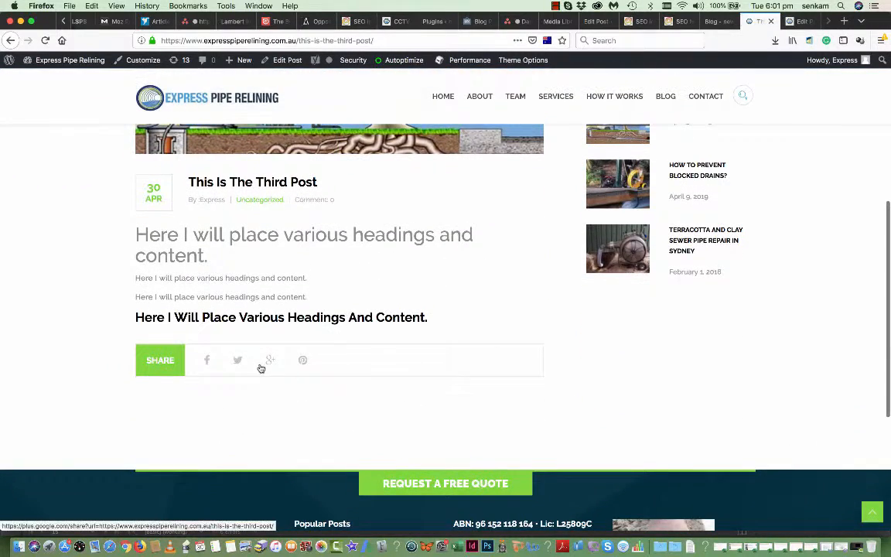
scroll(260, 369, up, 2)
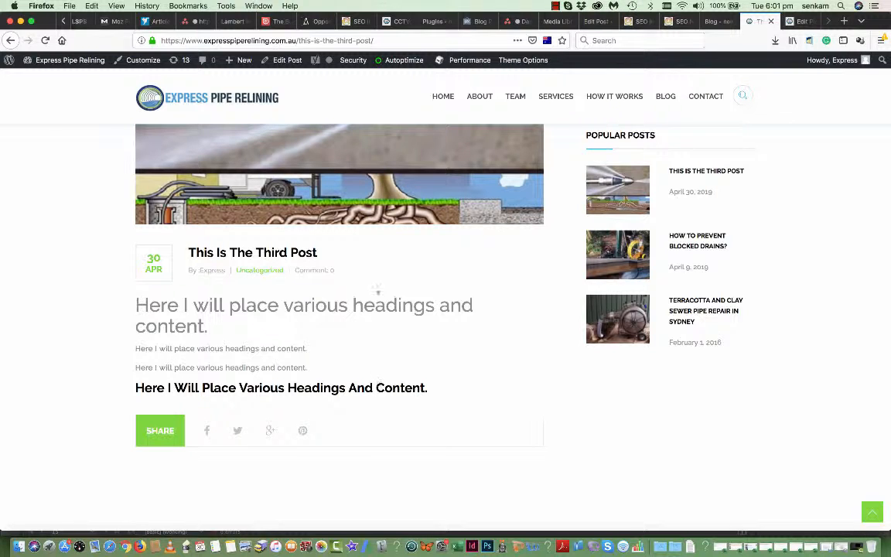
scroll(229, 365, down, 2)
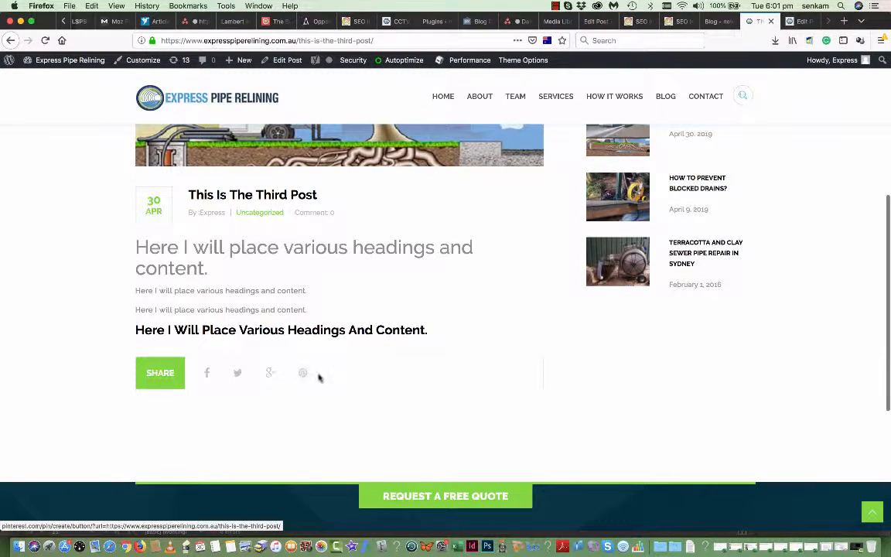
scroll(391, 273, up, 5)
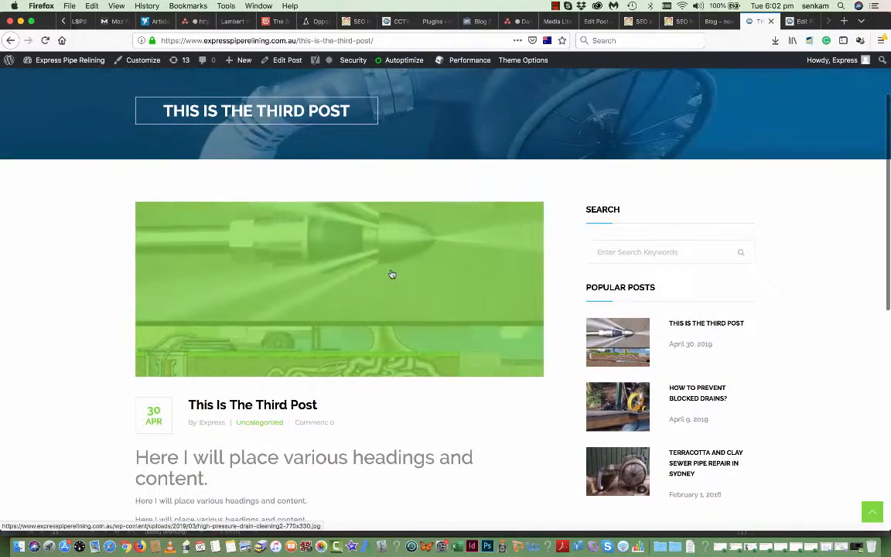
scroll(379, 396, down, 1)
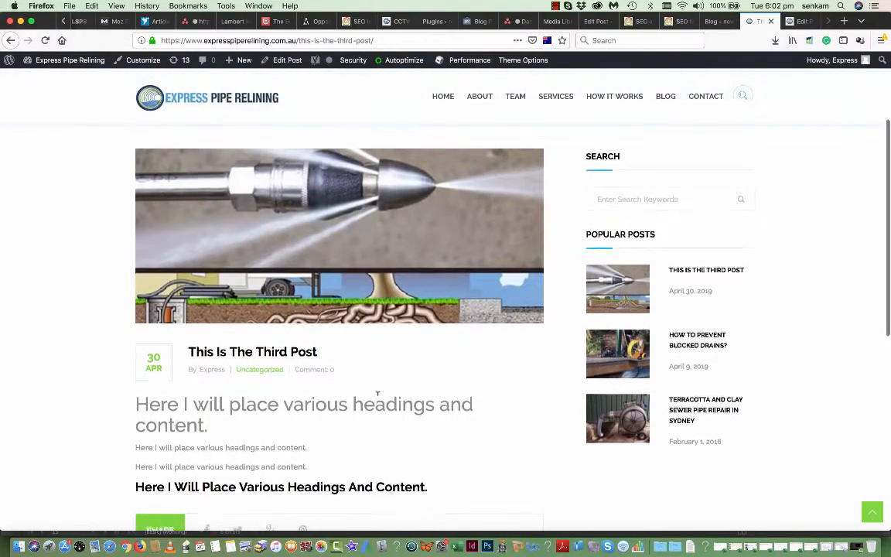
scroll(378, 393, up, 4)
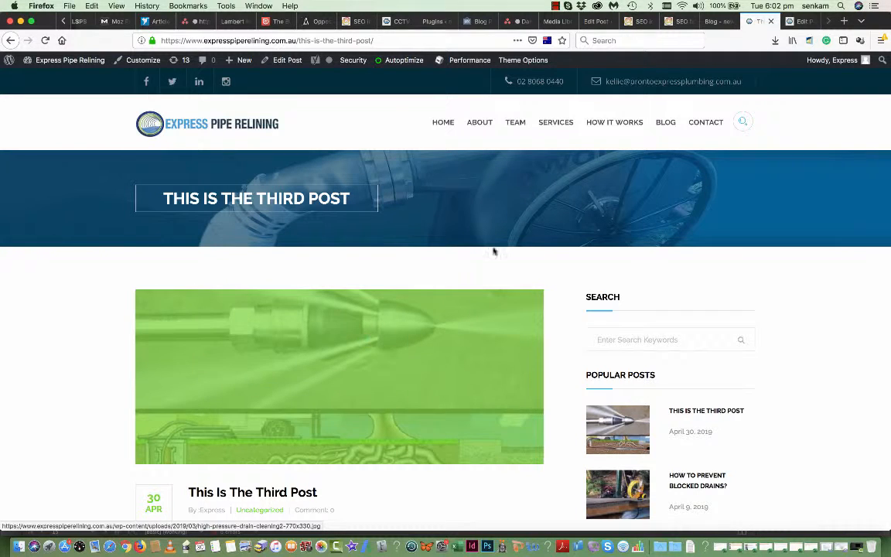
mouse_move(60, 61)
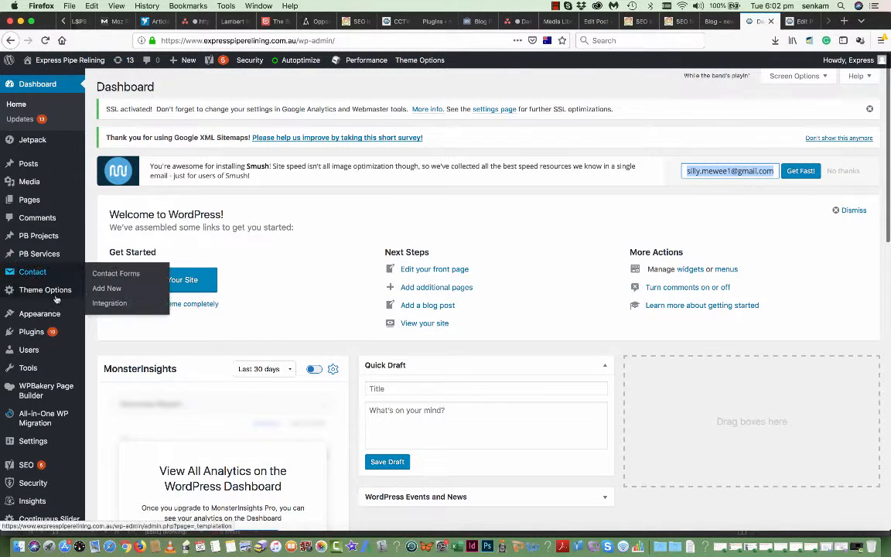
- Go to the All Pages list and choose Add New
click(34, 201)
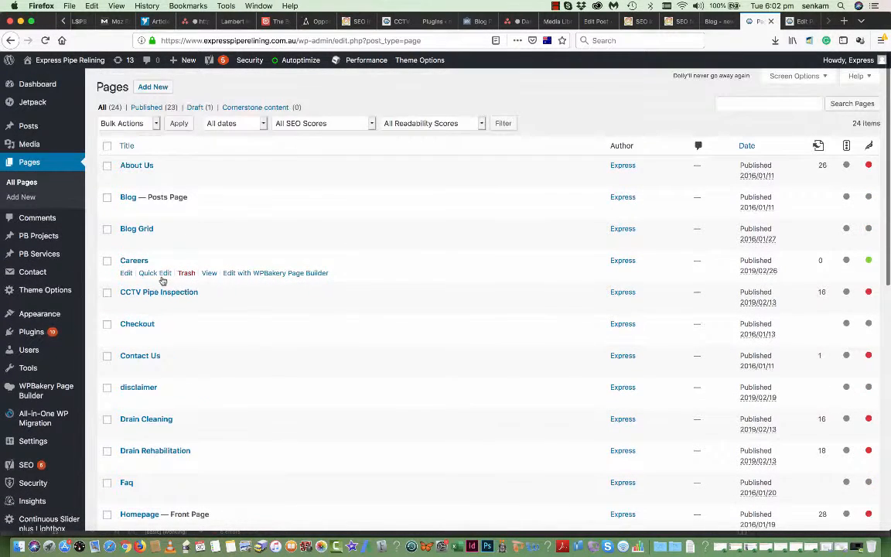
click(153, 87)
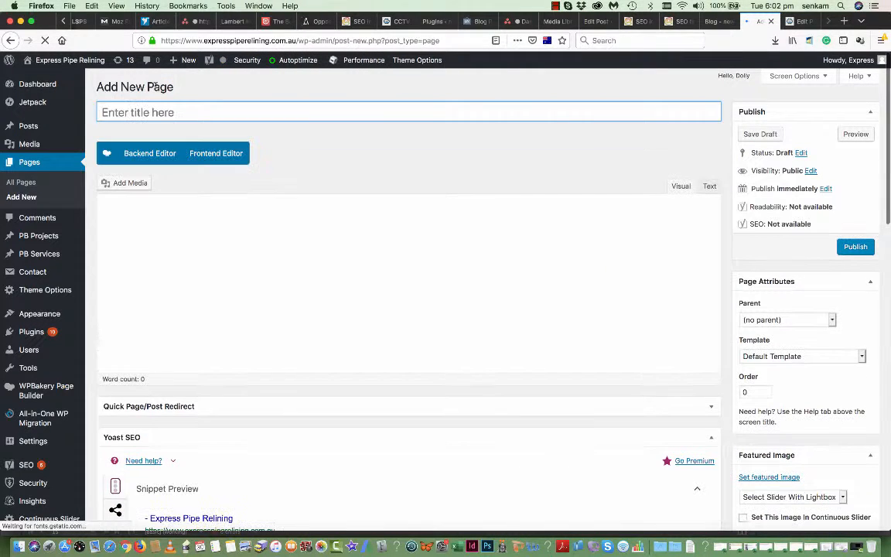
- Enter the title Testimonials and reuse it in the body as 'Testimonials gathered here.'
text(Test)
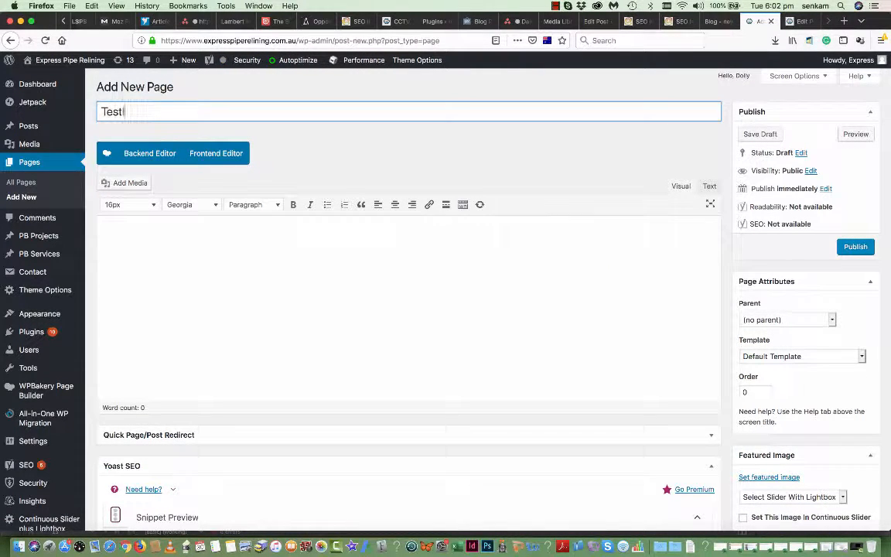
text(imonials)
drag(175, 110, 34, 103)
key(super+c)
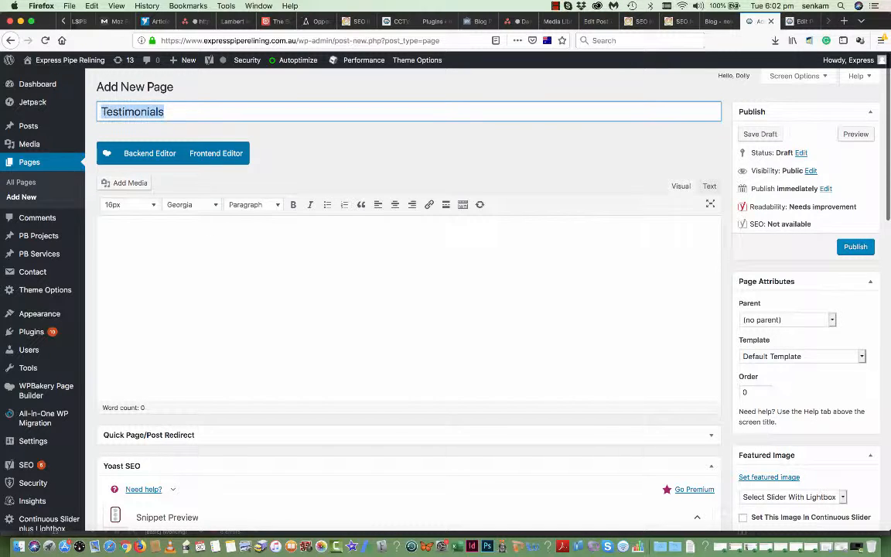
click(134, 235)
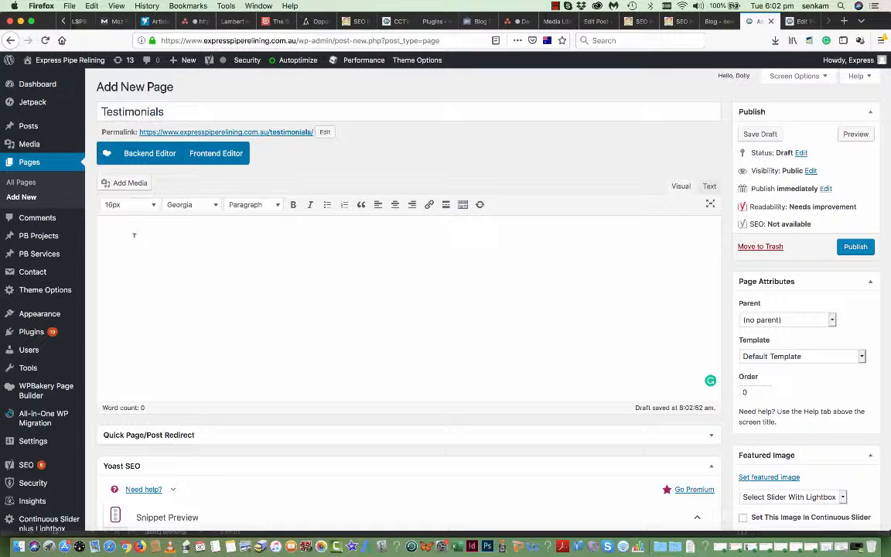
key(super+v)
text(gathered)
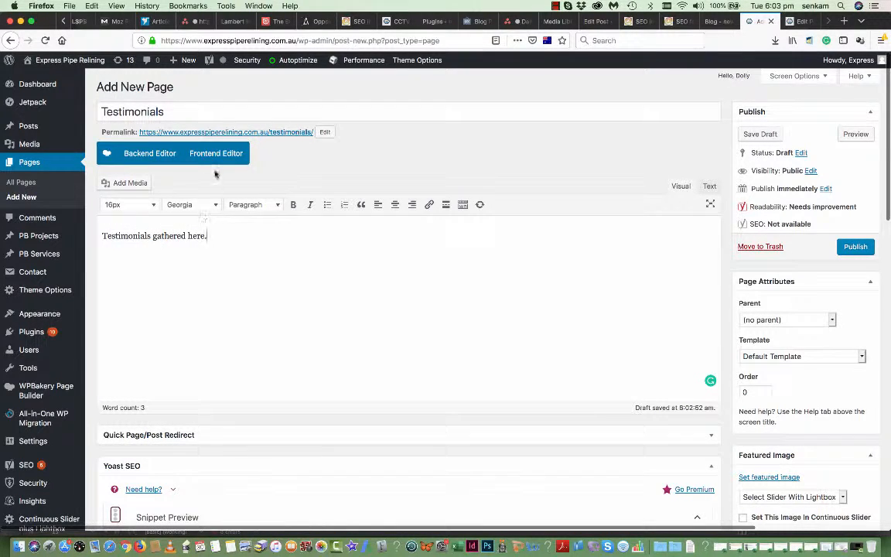
- In the WPBakery Backend Editor, make the text block's line a Heading 1 and save the block
click(150, 154)
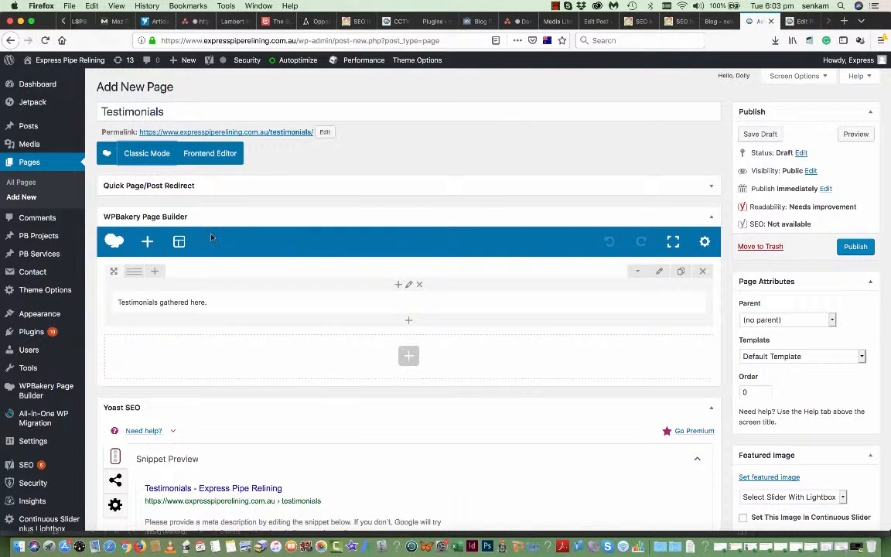
scroll(211, 238, down, 2)
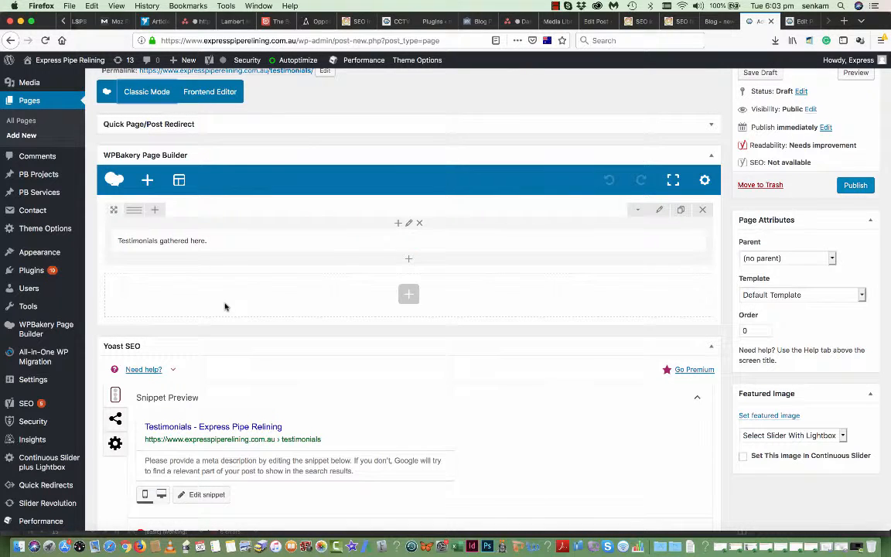
mouse_move(205, 239)
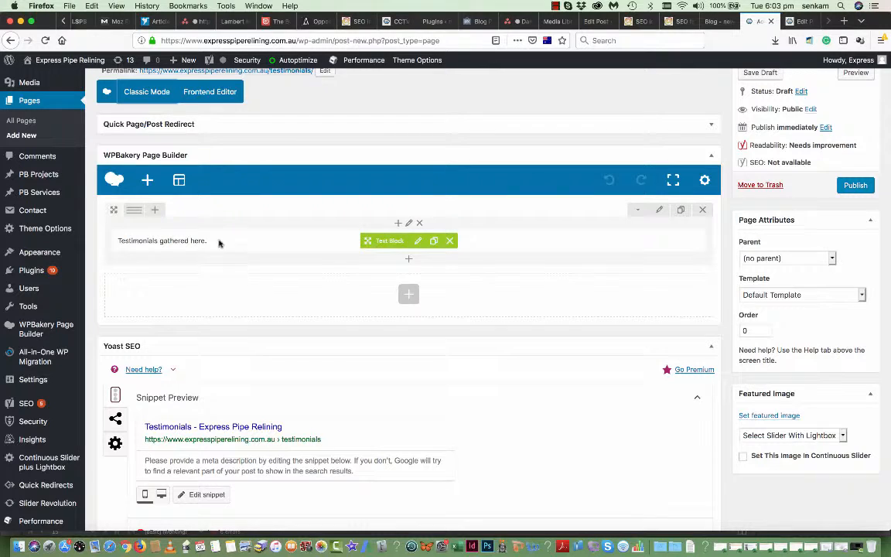
click(418, 241)
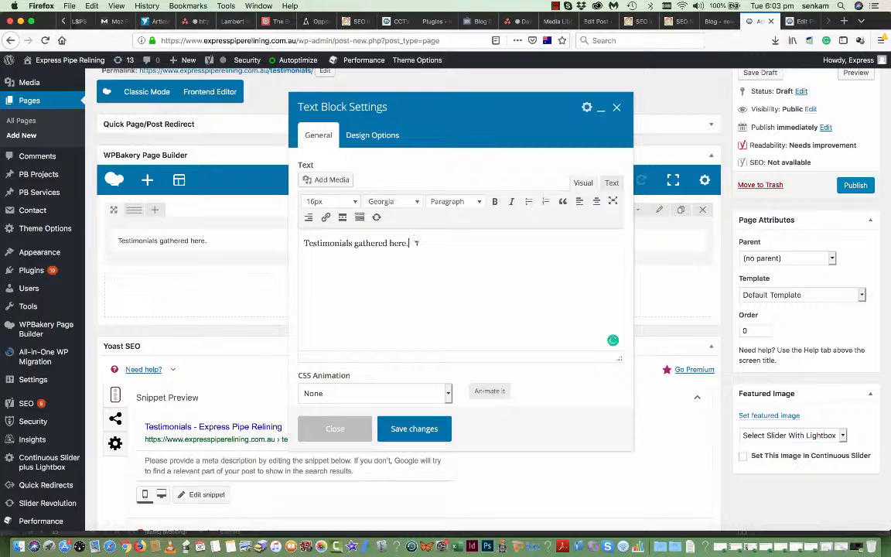
drag(416, 243, 303, 228)
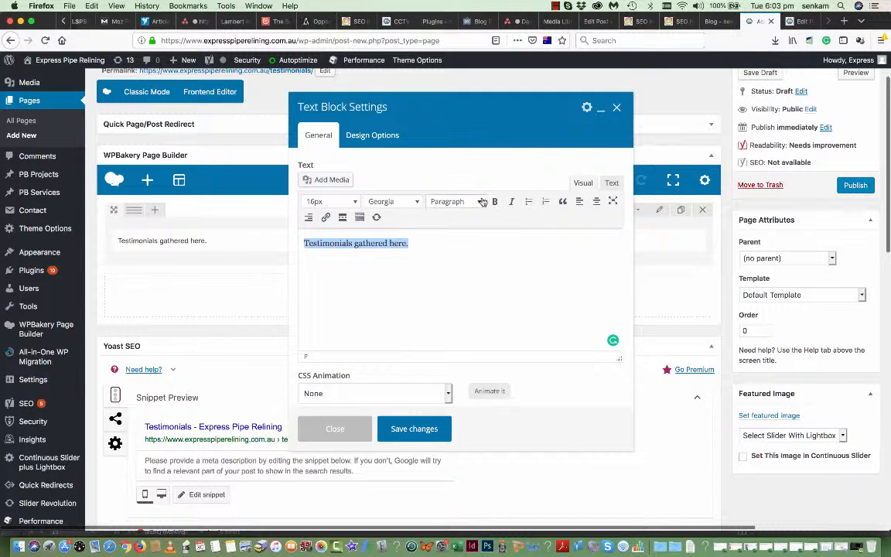
click(449, 201)
click(462, 242)
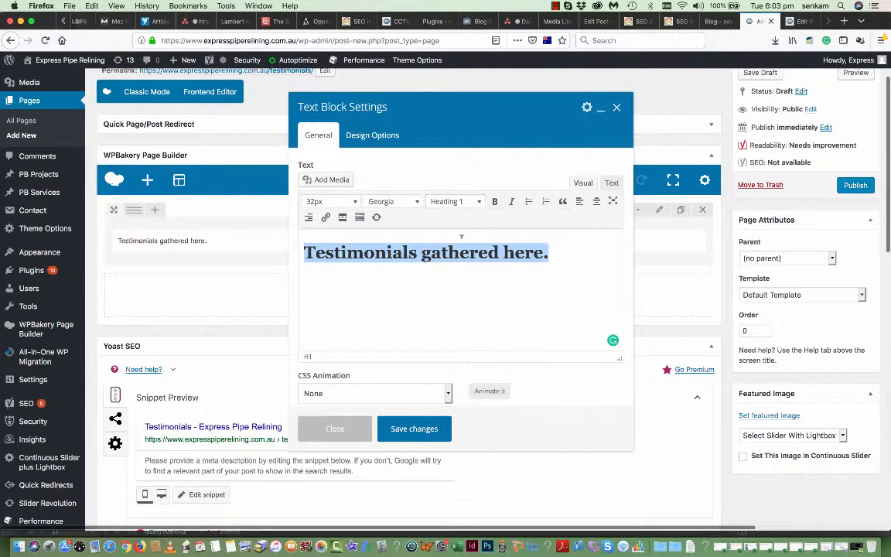
click(418, 429)
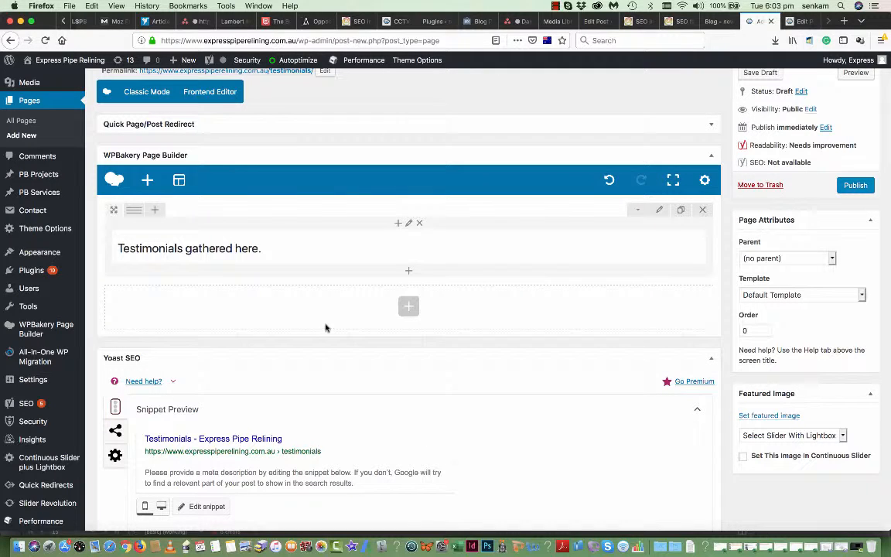
click(148, 181)
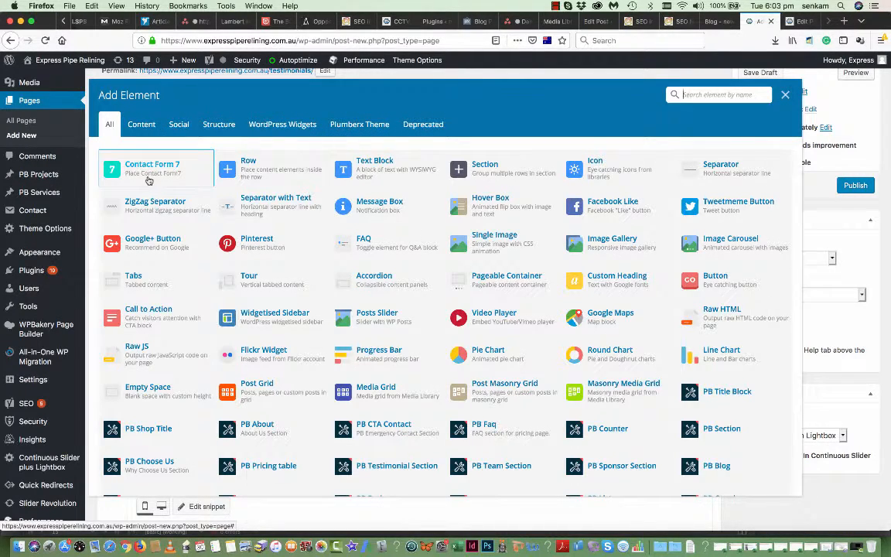
key(Escape)
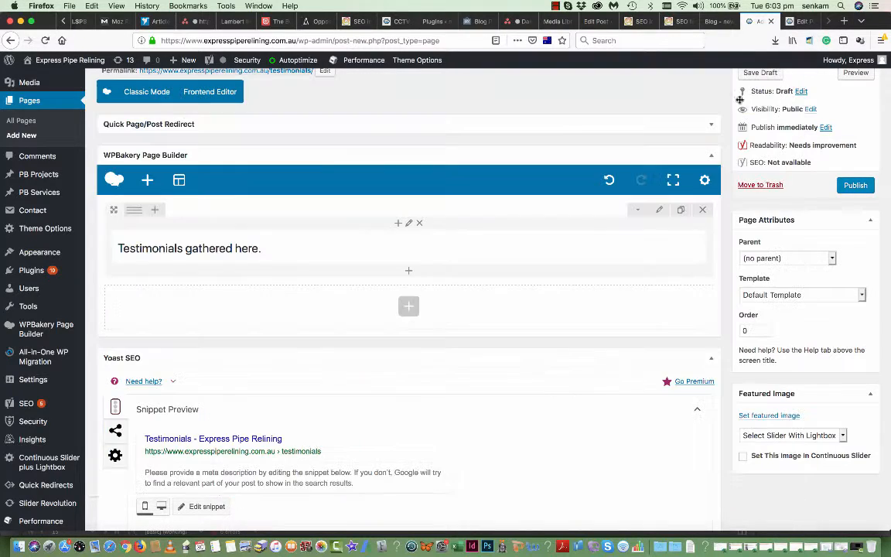
click(147, 180)
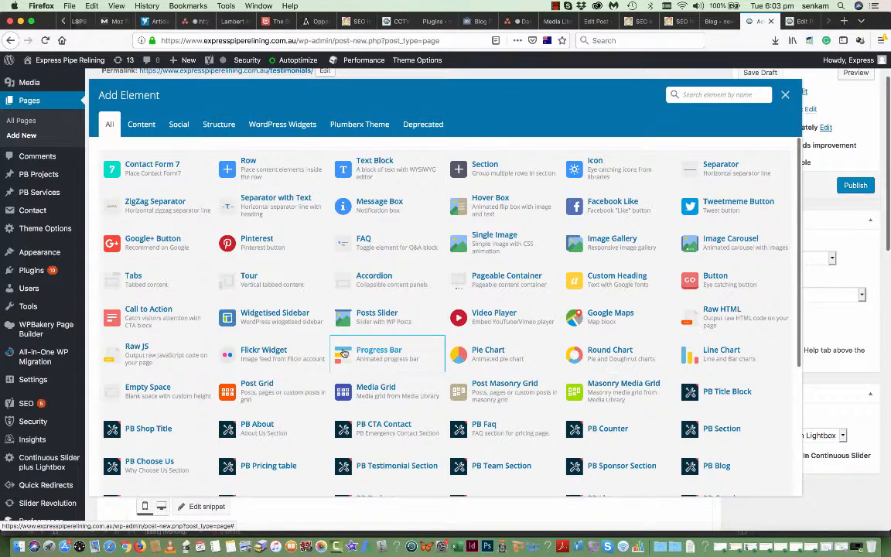
scroll(300, 409, down, 2)
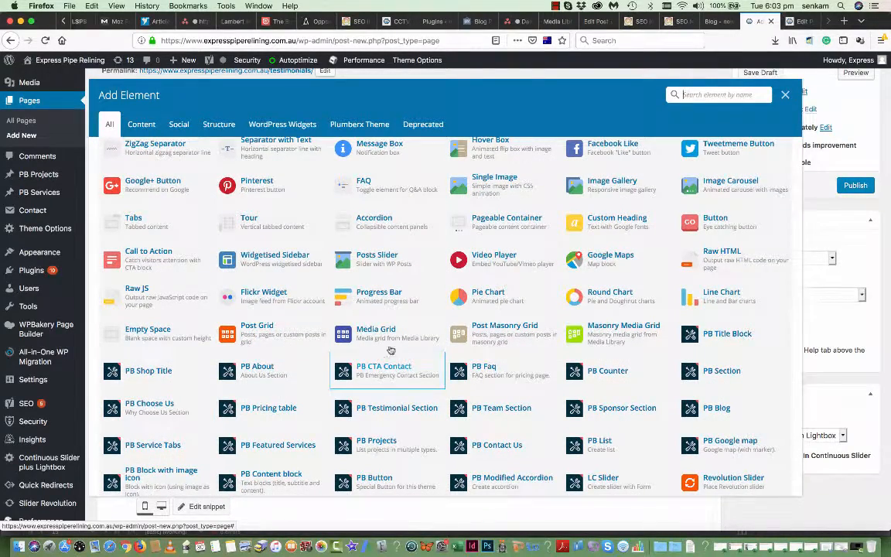
scroll(465, 410, down, 2)
scroll(467, 412, down, 2)
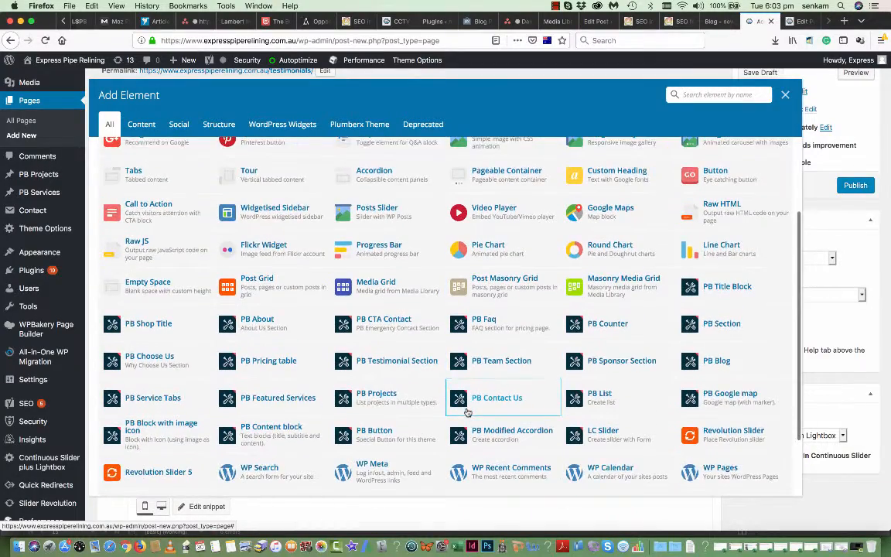
scroll(467, 413, down, 1)
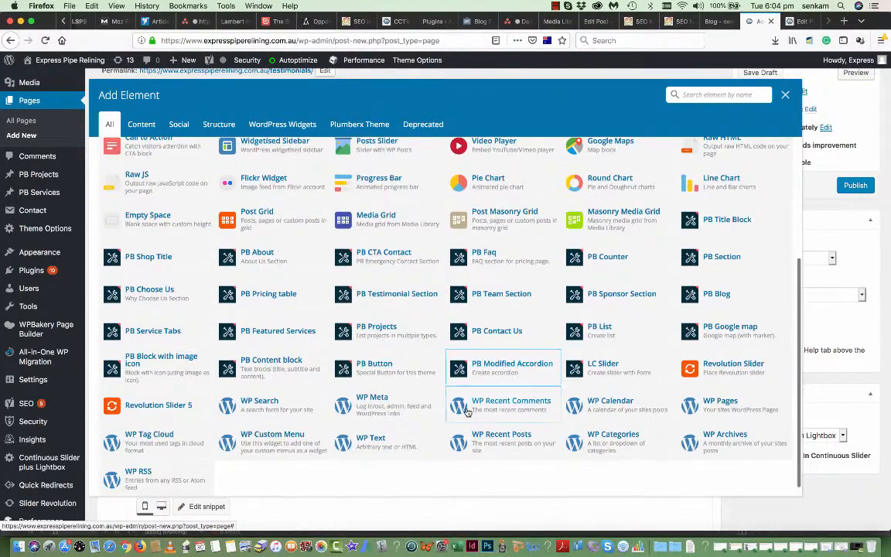
scroll(467, 413, down, 1)
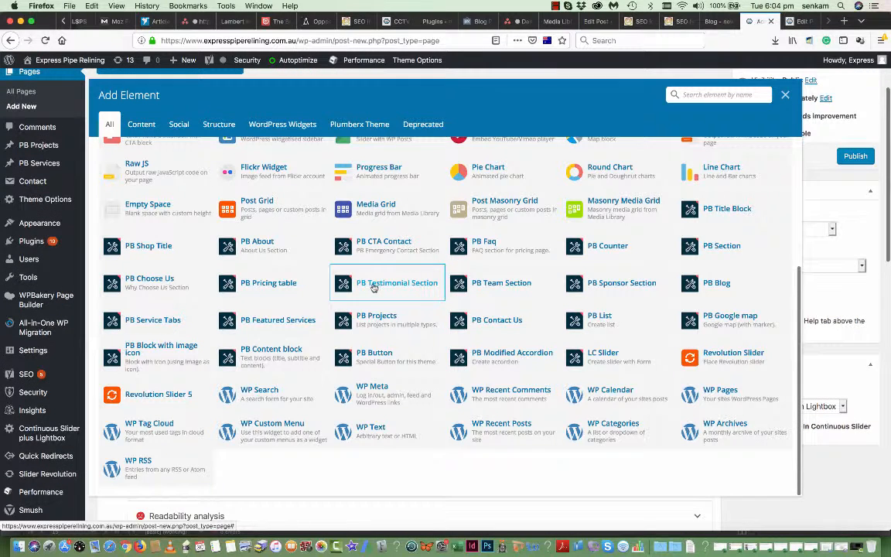
- Add a PB Testimonial Section element to the page, leaving its settings unchanged
click(374, 288)
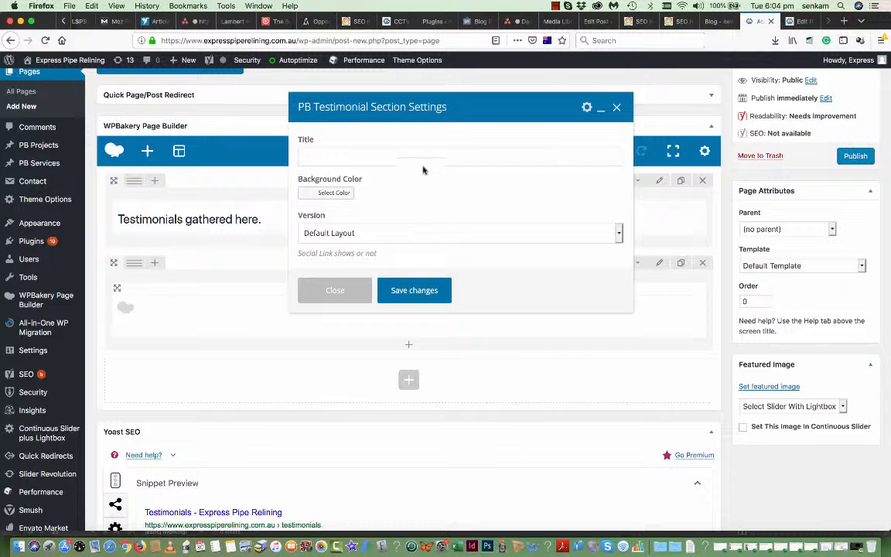
scroll(424, 170, down, 4)
scroll(241, 265, up, 5)
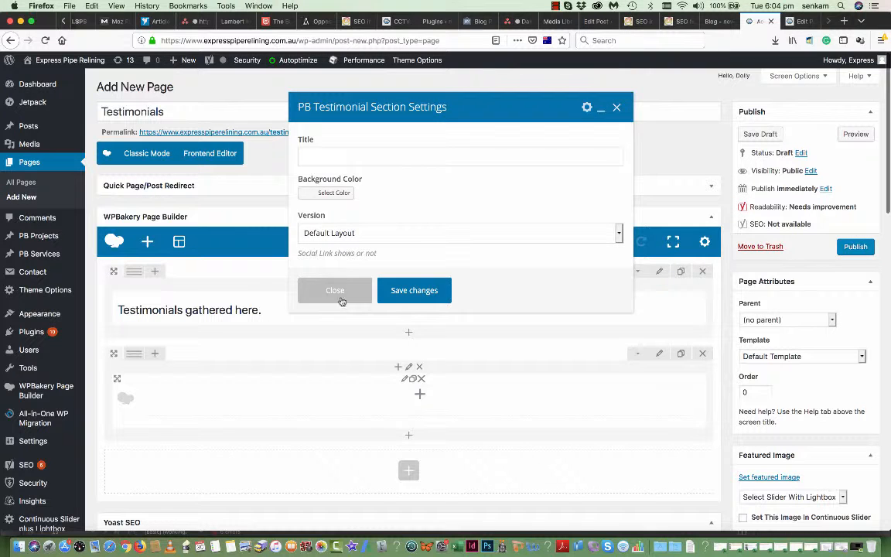
click(307, 280)
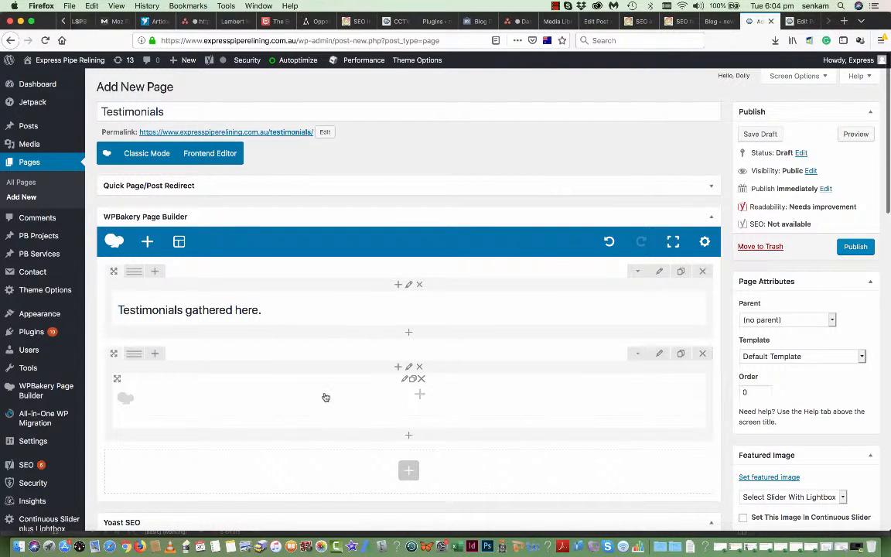
- Put a PB Testimonial Three Column element in the inner column and enter the client's first name
scroll(400, 404, down, 2)
click(423, 355)
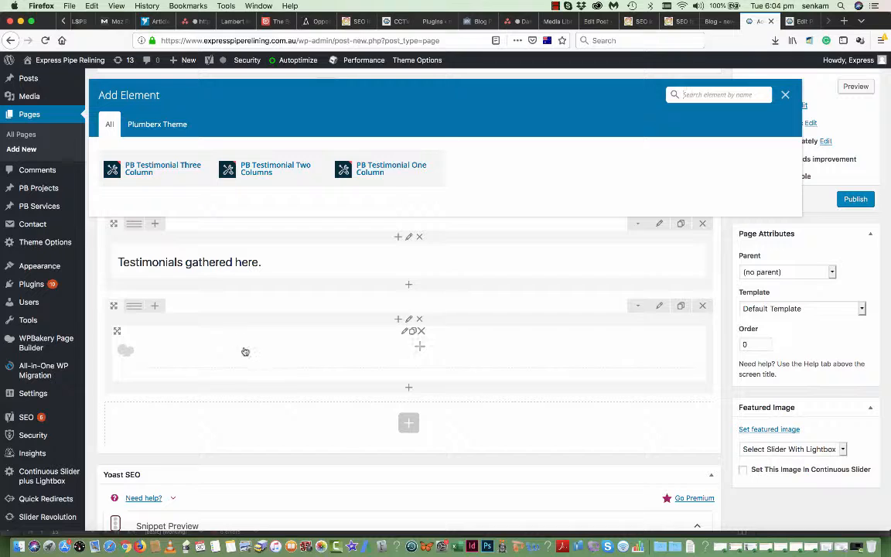
click(144, 171)
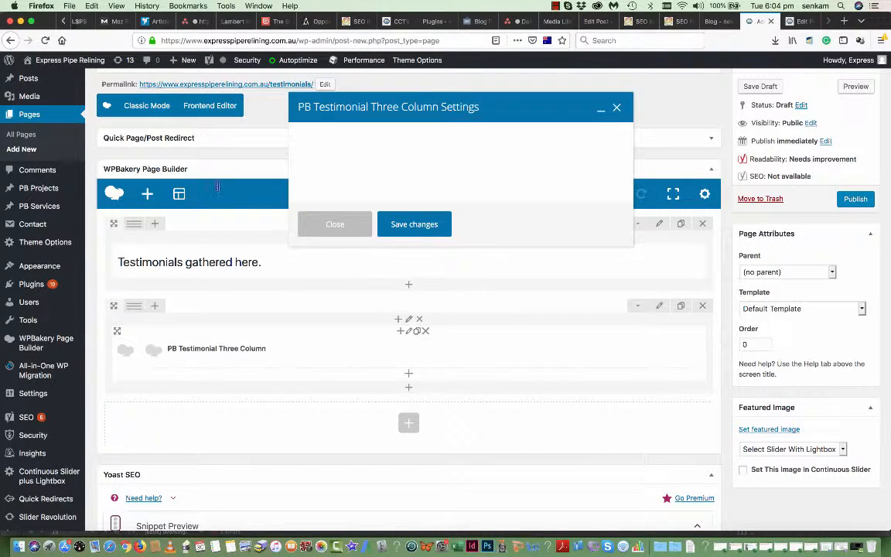
click(363, 150)
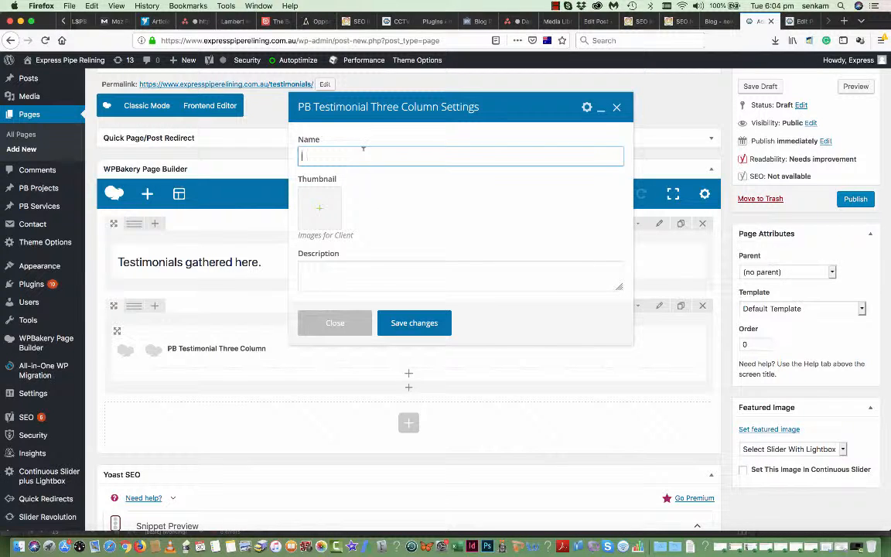
text(Judy)
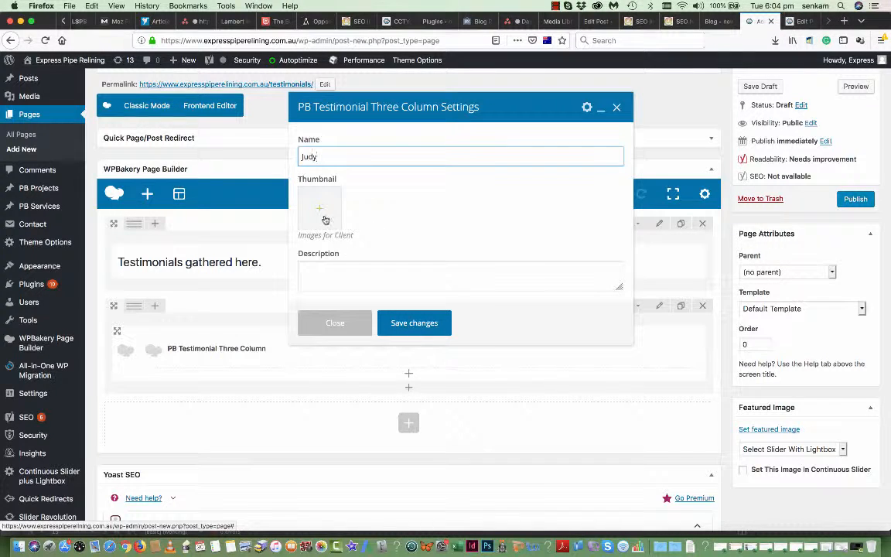
- Set the Media Library photo of the man in a dark shirt as the thumbnail, then preview the page
click(303, 195)
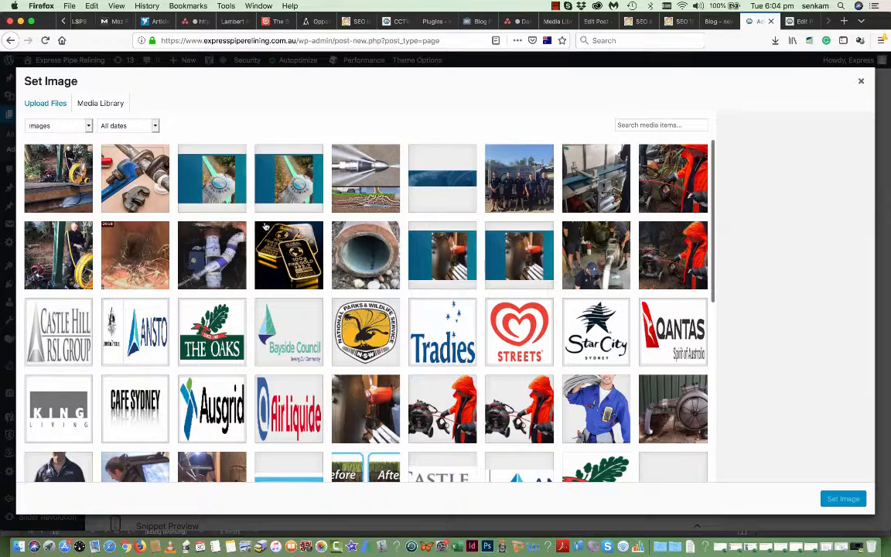
scroll(512, 338, down, 2)
scroll(512, 338, down, 2)
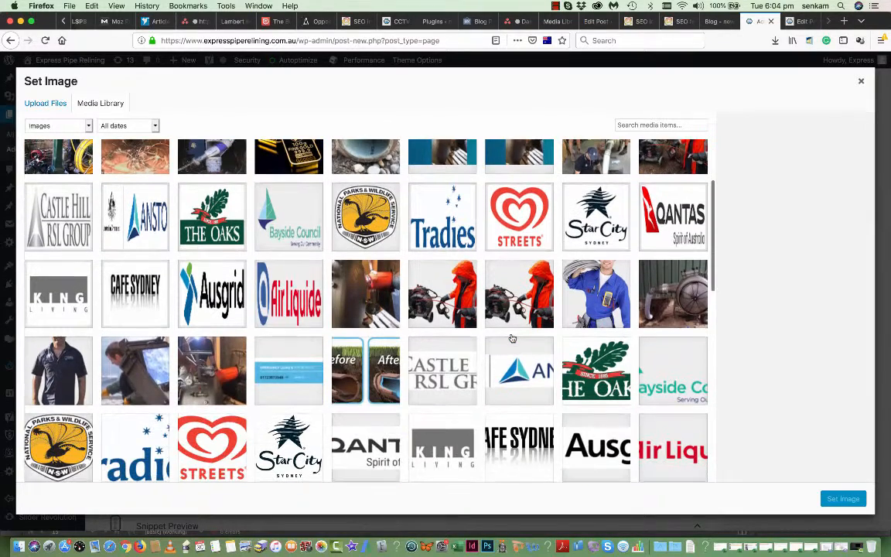
scroll(512, 338, down, 2)
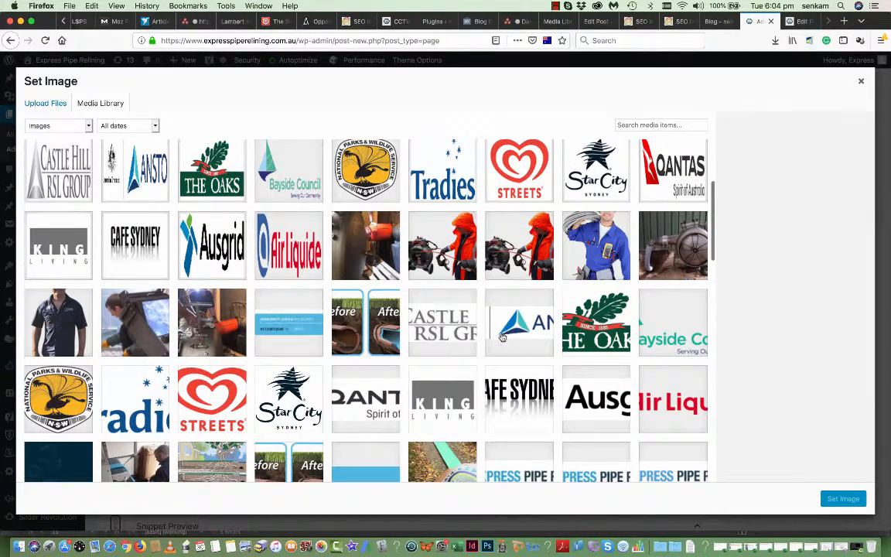
scroll(506, 304, down, 5)
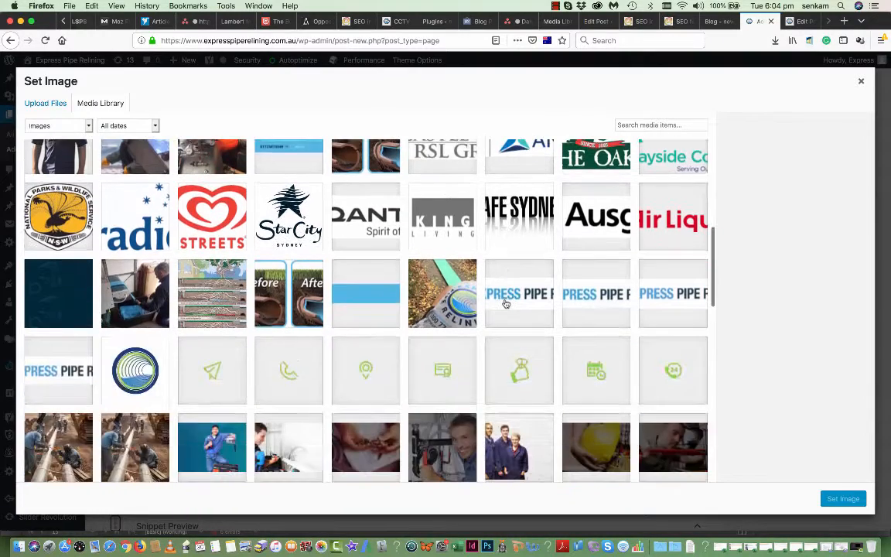
scroll(506, 304, up, 3)
click(58, 250)
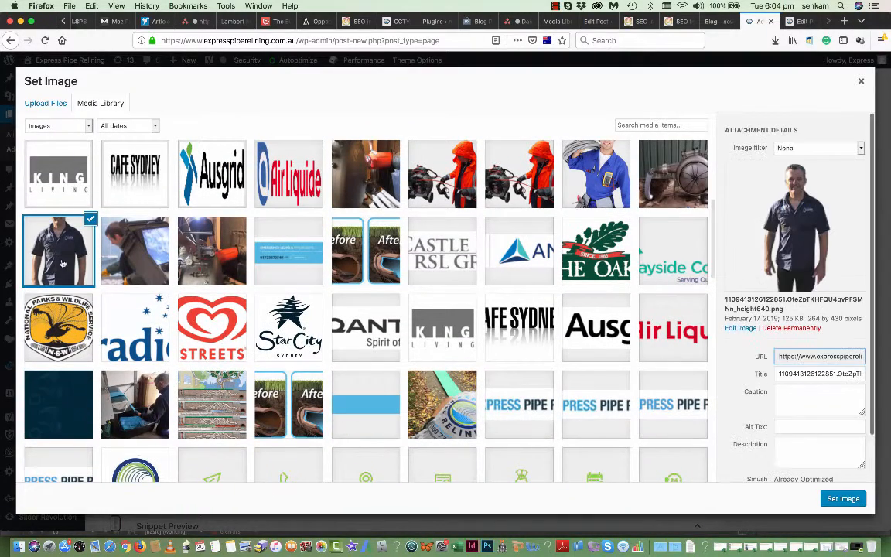
click(842, 501)
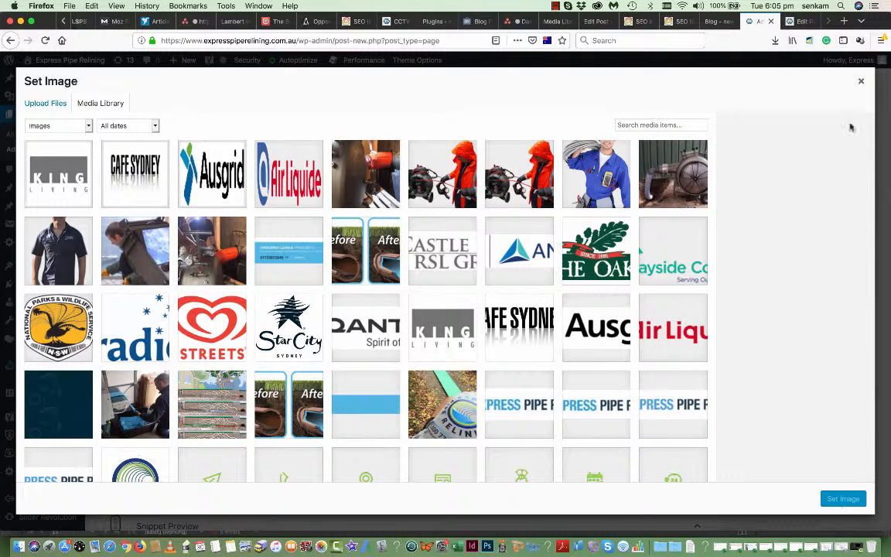
click(861, 82)
click(863, 86)
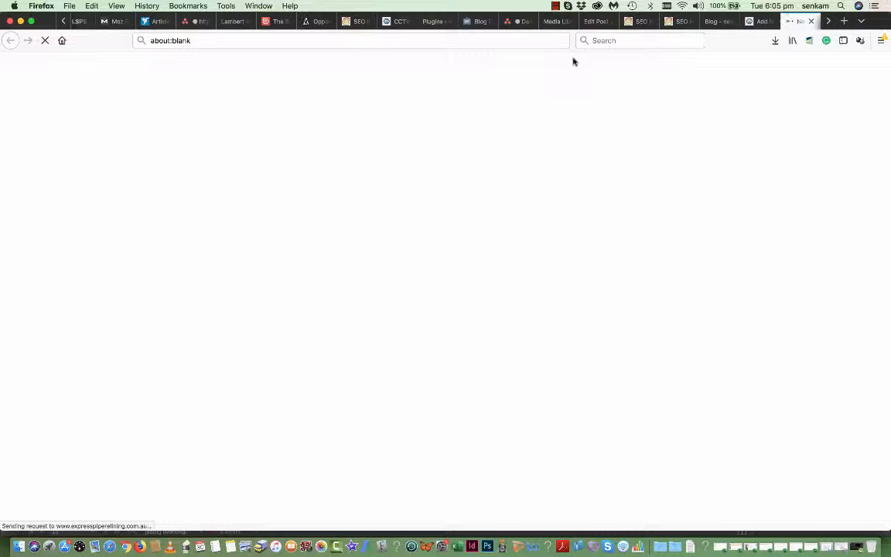
- Write the description 'Express Pipe Relining were the best...very expensive courtyard.' and save the testimonial
click(766, 23)
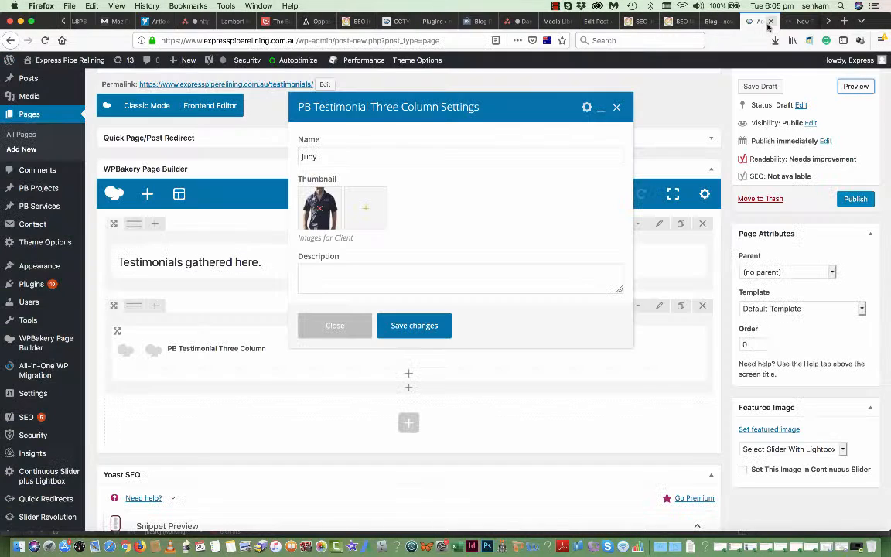
click(340, 278)
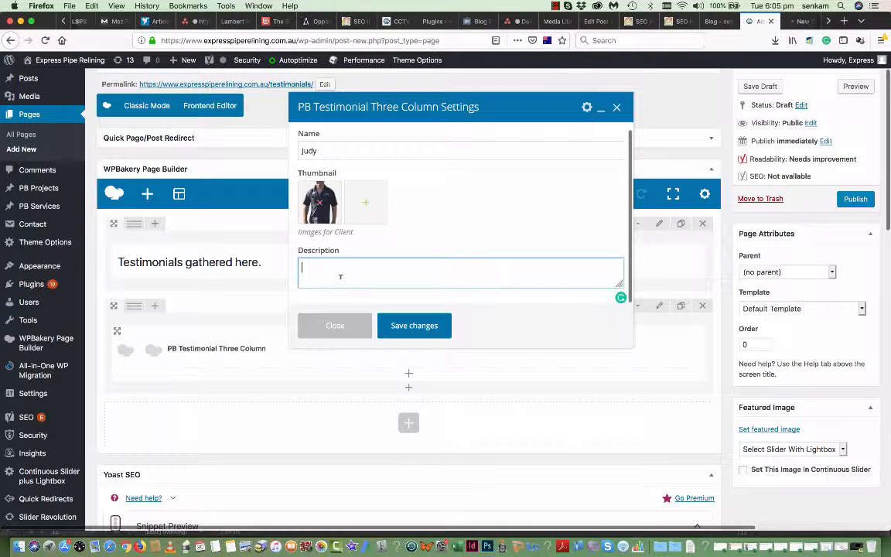
text(Ex)
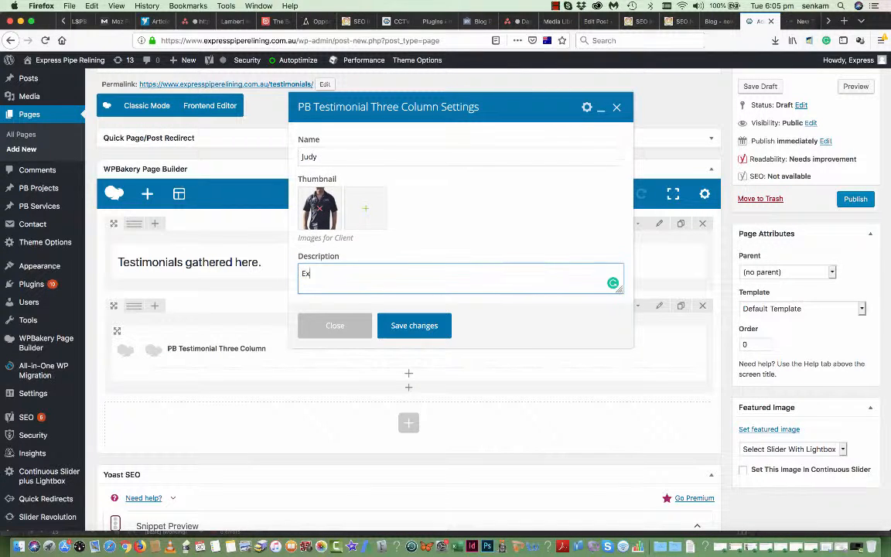
text(press Pipe Relining where)
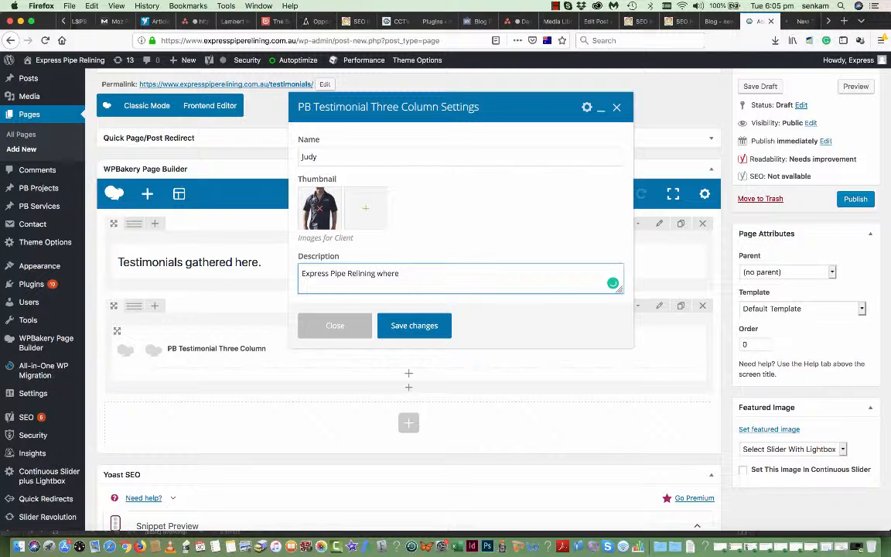
text( the best. They fixed my pipes w)
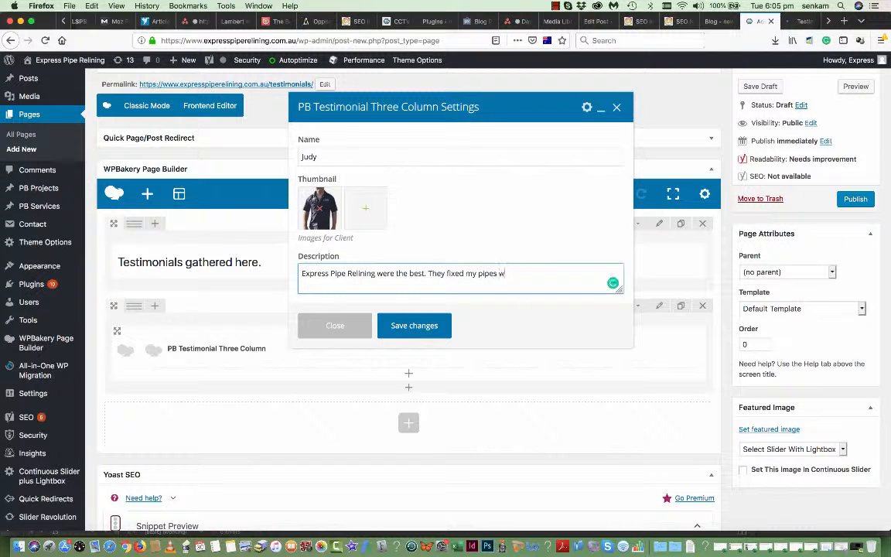
text(ithout damaging a very exp)
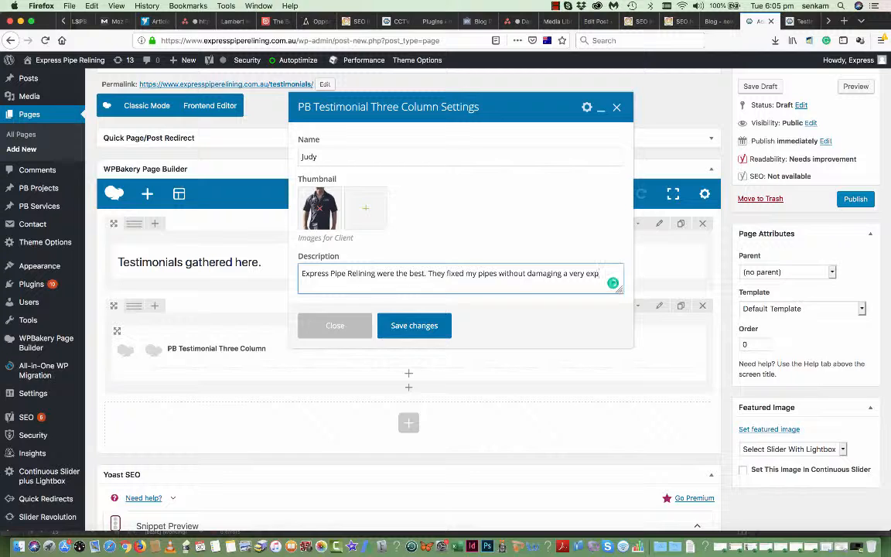
text(es)
text(sive courtyard.)
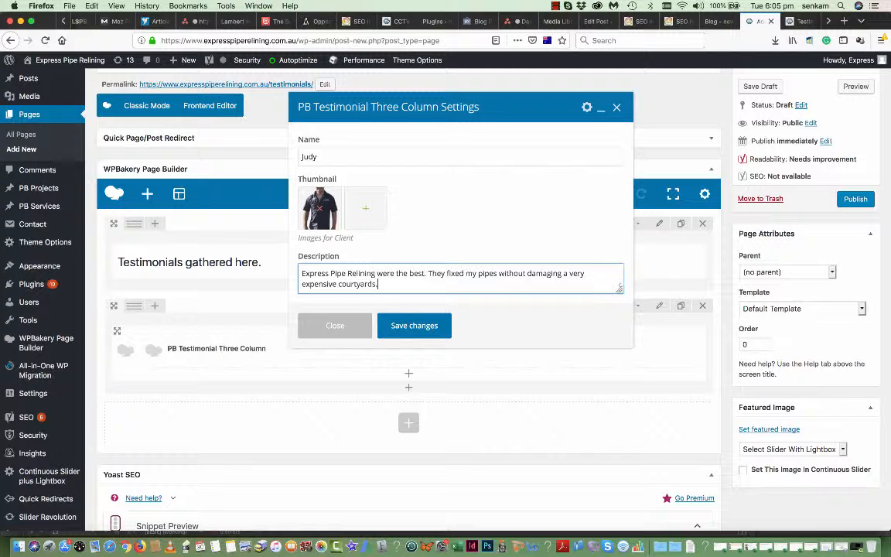
click(418, 325)
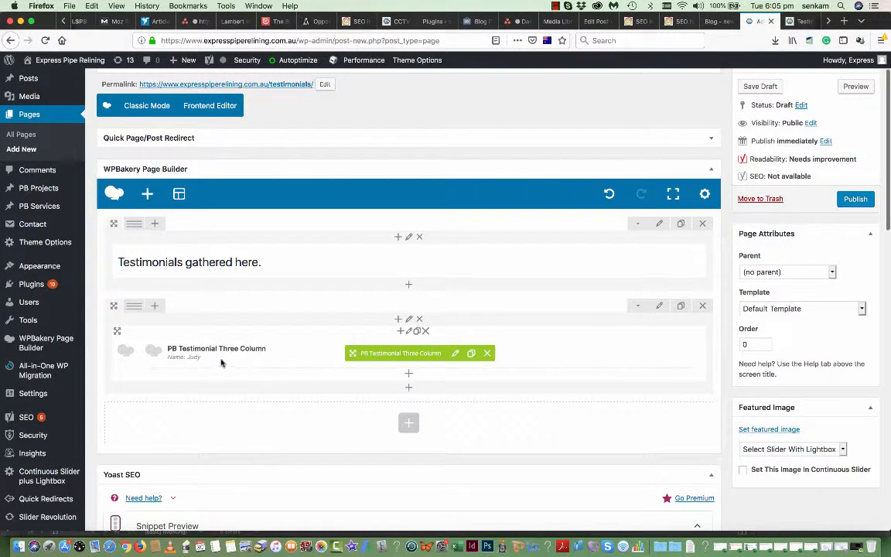
- Scroll to the Publish box and hit Publish on the Testimonials page
scroll(234, 376, down, 2)
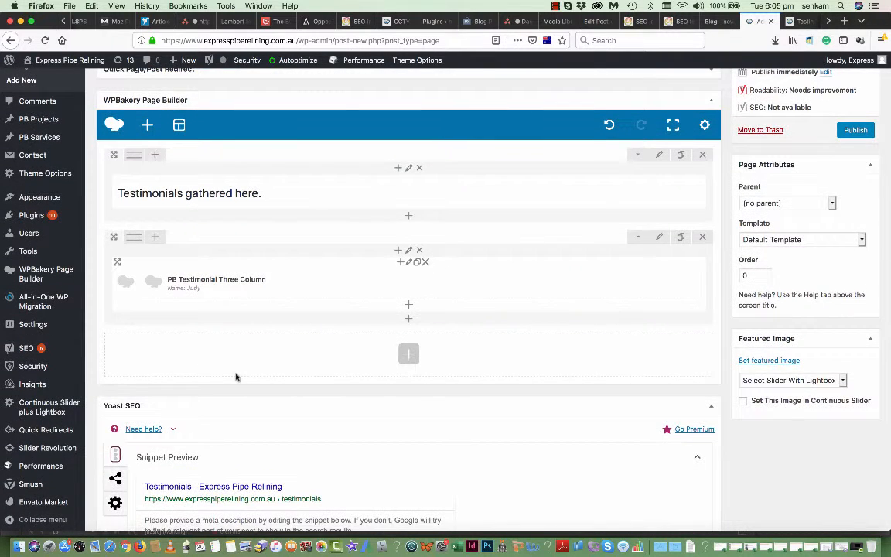
scroll(236, 377, up, 2)
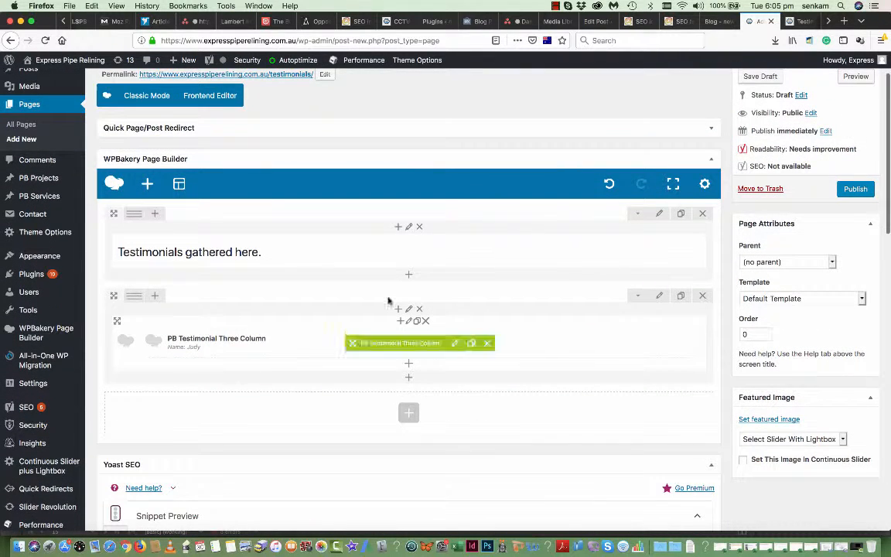
click(856, 189)
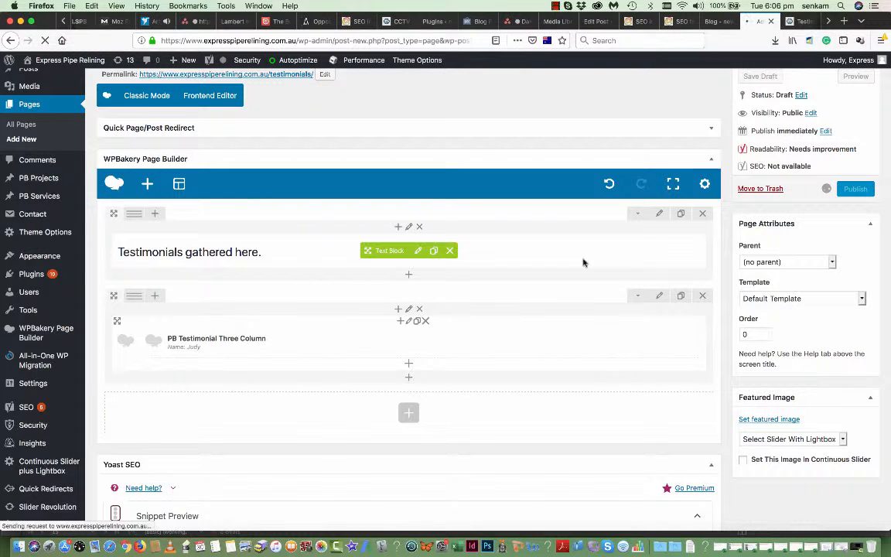
scroll(477, 169, up, 3)
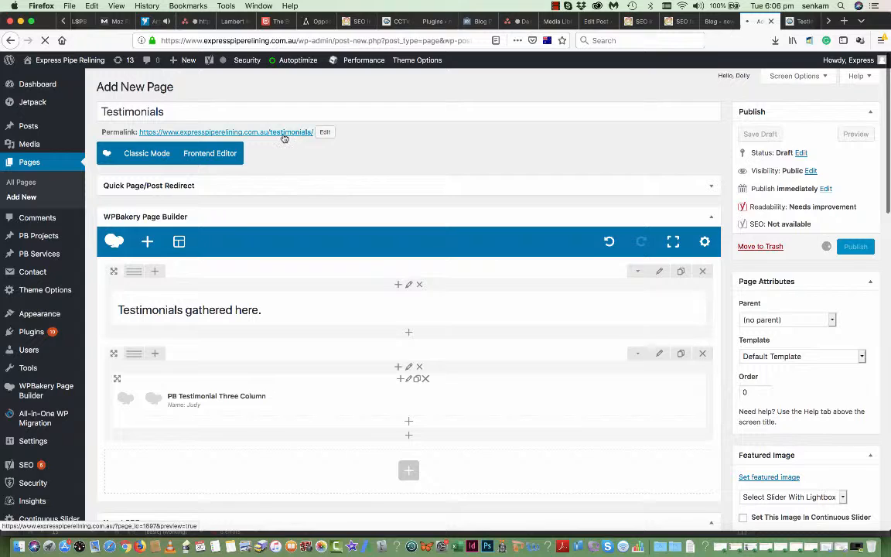
- Load the live page at /testimonials/ and scroll to confirm the client's photo and quote appear
click(284, 136)
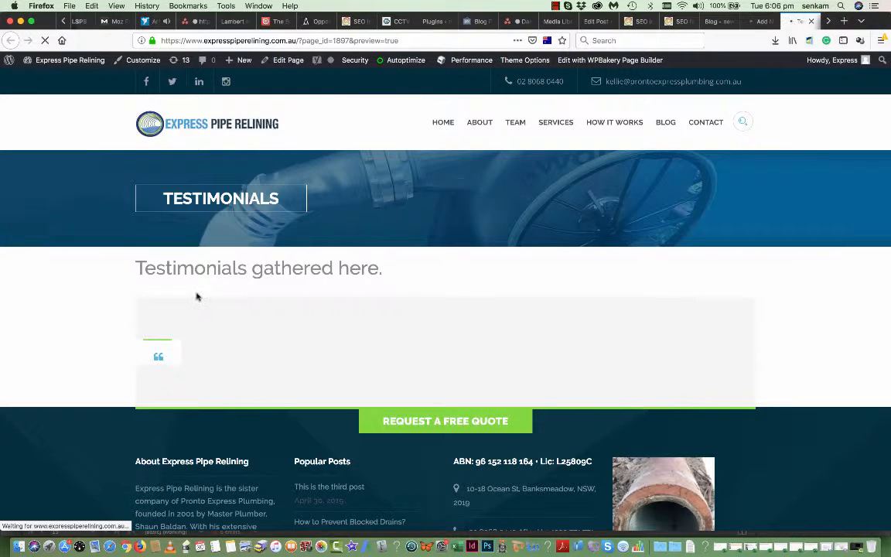
scroll(187, 353, down, 2)
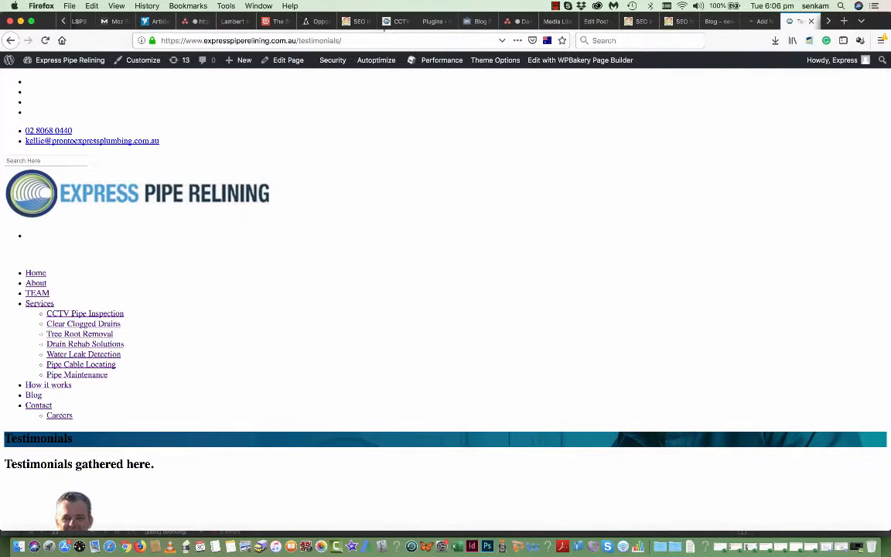
click(373, 38)
key(Return)
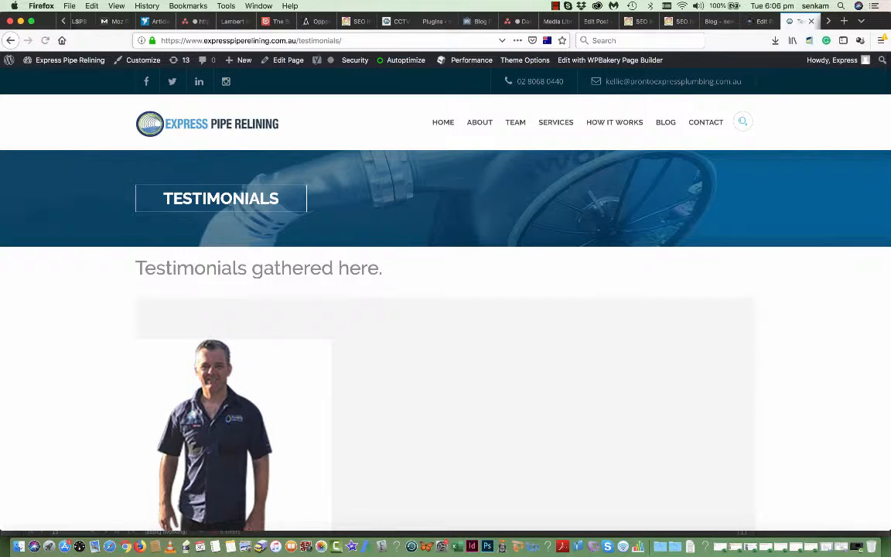
scroll(298, 437, down, 3)
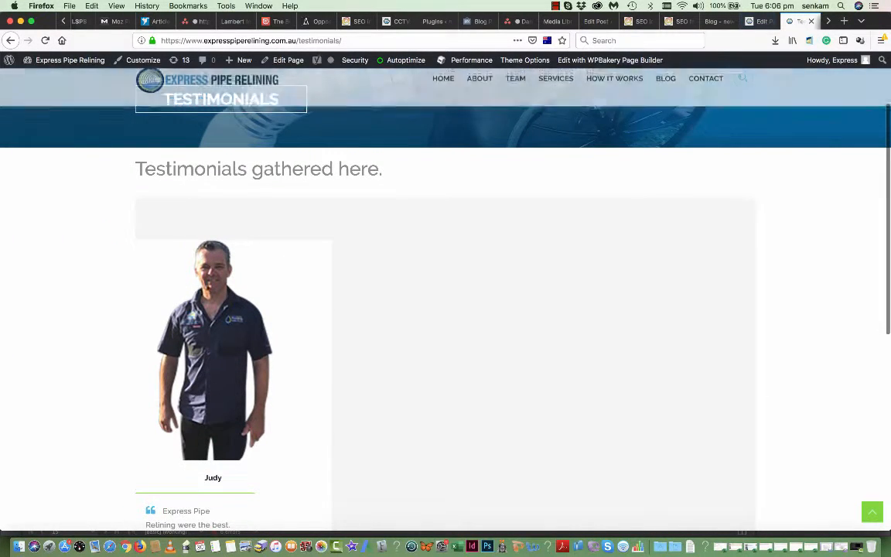
scroll(232, 318, down, 2)
scroll(155, 297, up, 3)
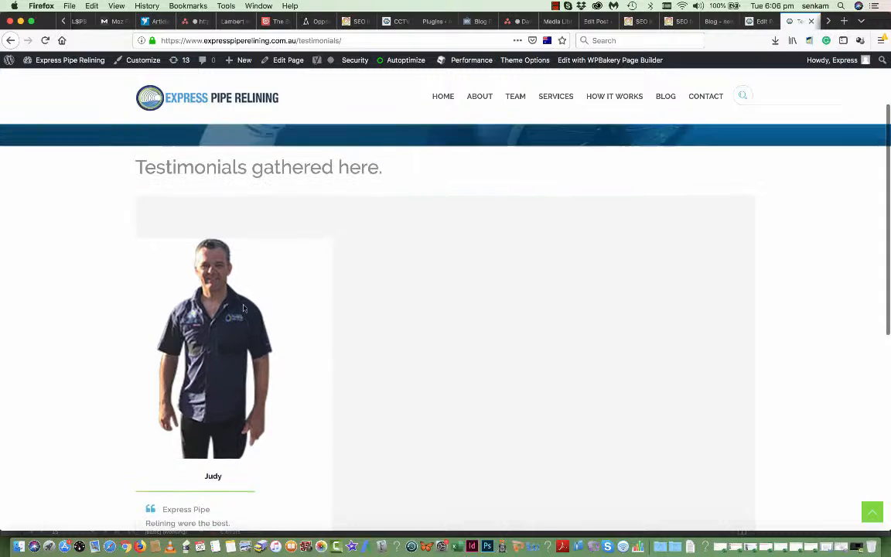
scroll(161, 312, down, 5)
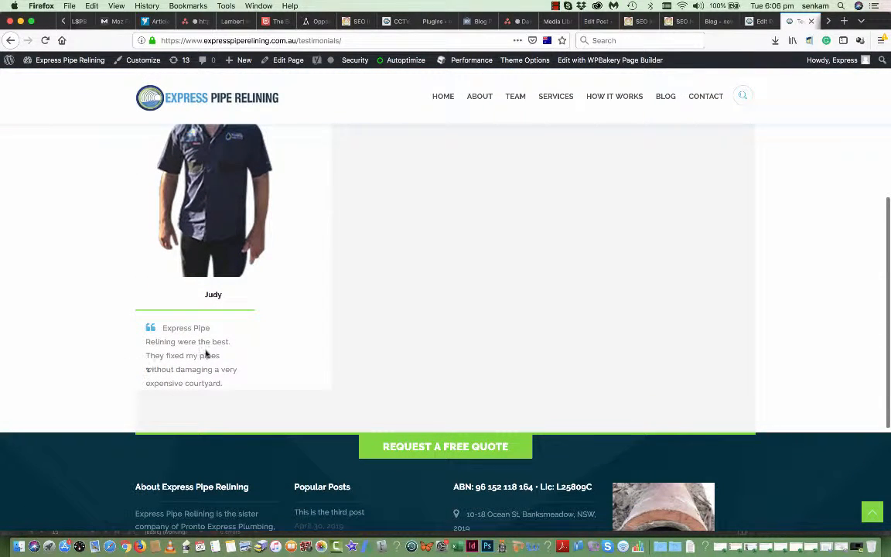
scroll(203, 352, up, 3)
scroll(204, 346, up, 2)
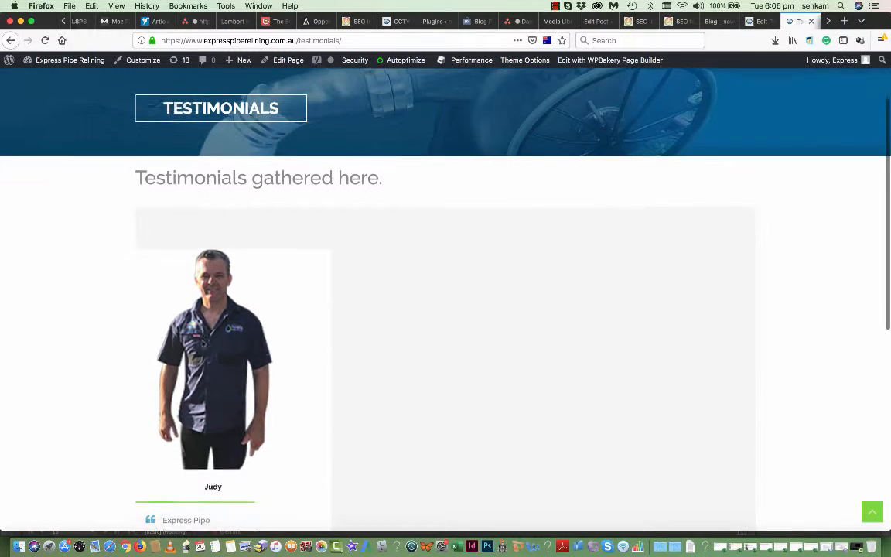
scroll(473, 307, down, 1)
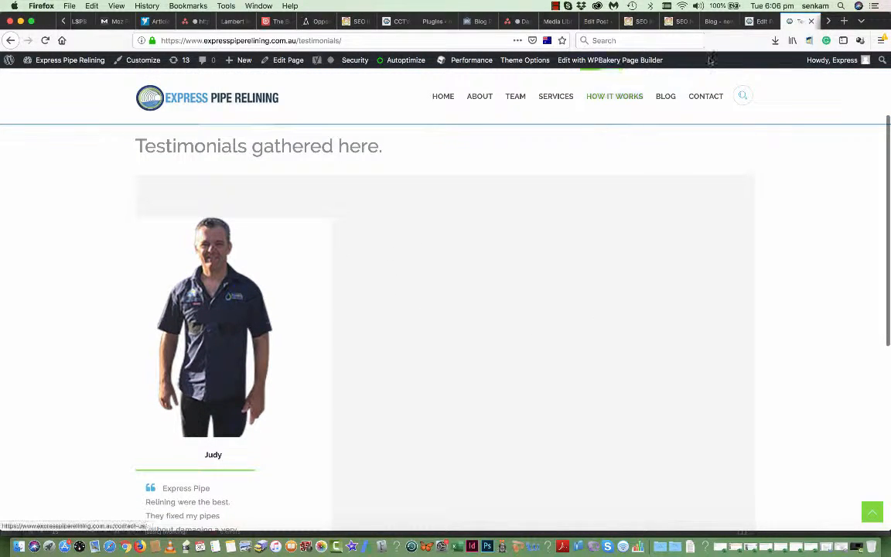
- Remove the client thumbnail photo from Judy's testimonial and save the element
click(757, 21)
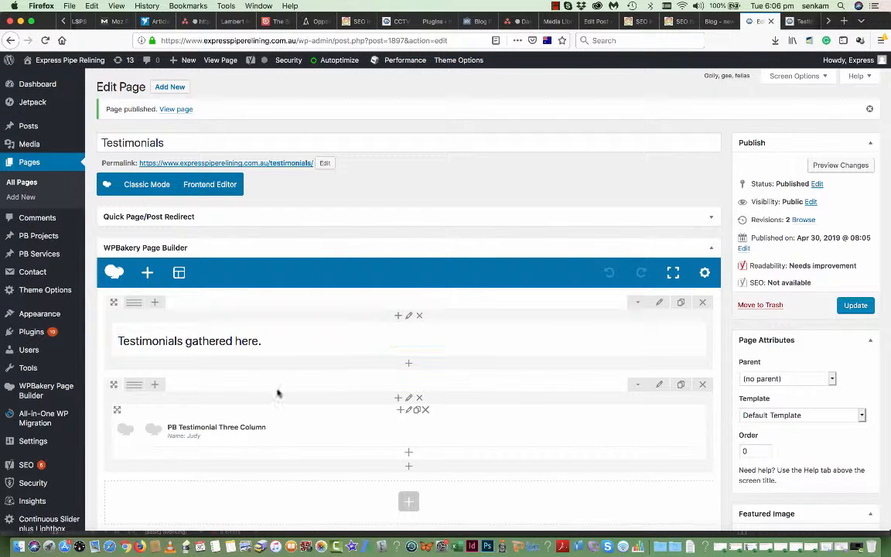
drag(304, 418, 394, 431)
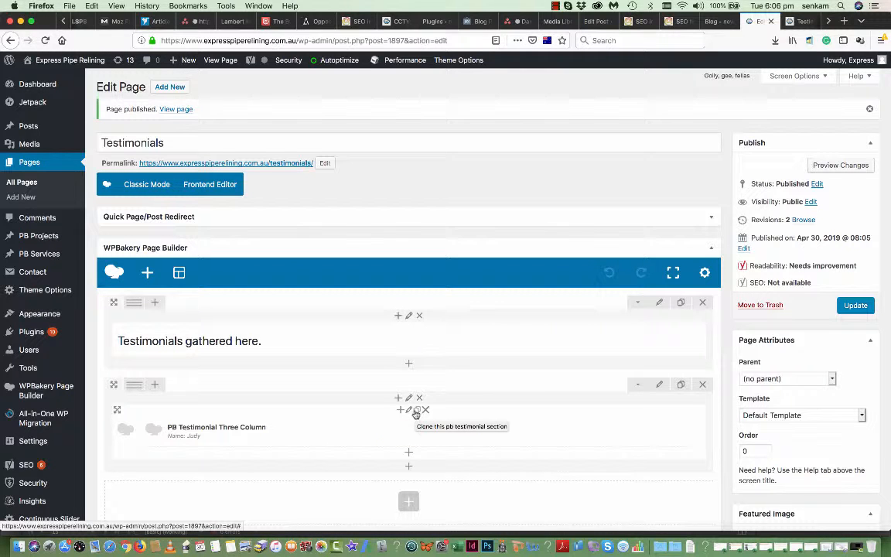
click(456, 433)
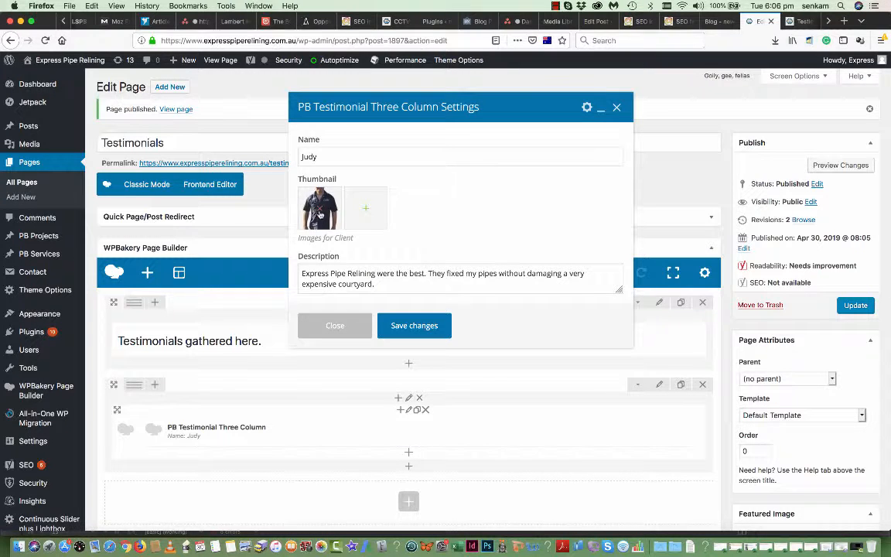
click(335, 192)
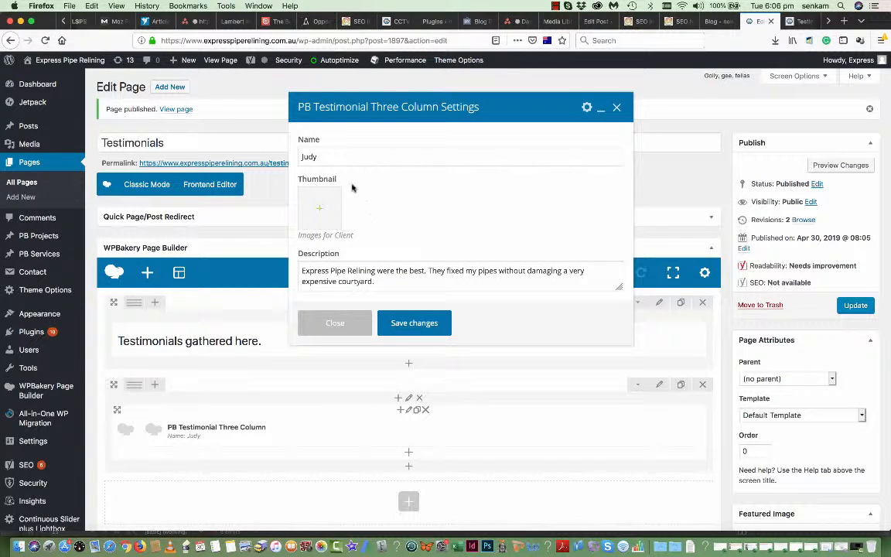
click(414, 326)
- Duplicate the PB Testimonial element twice so three copies sit on the page
scroll(354, 450, down, 1)
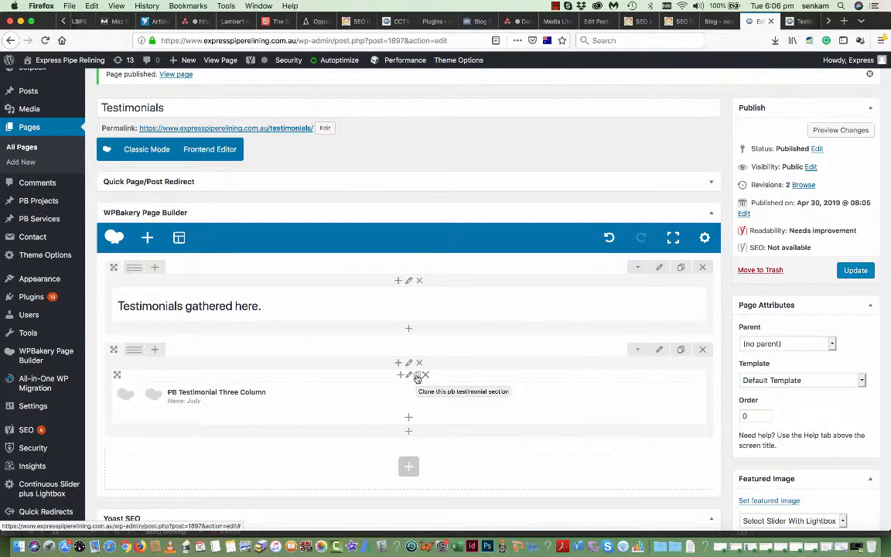
click(417, 377)
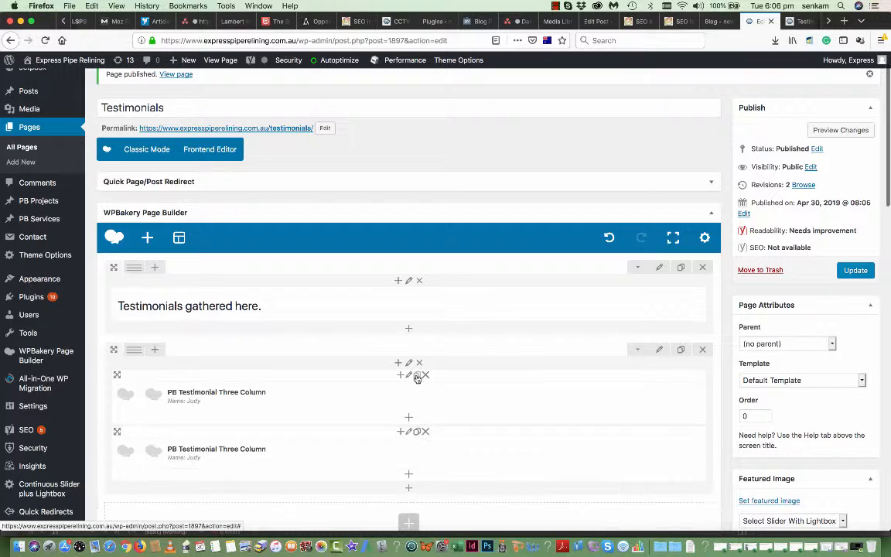
scroll(415, 376, down, 2)
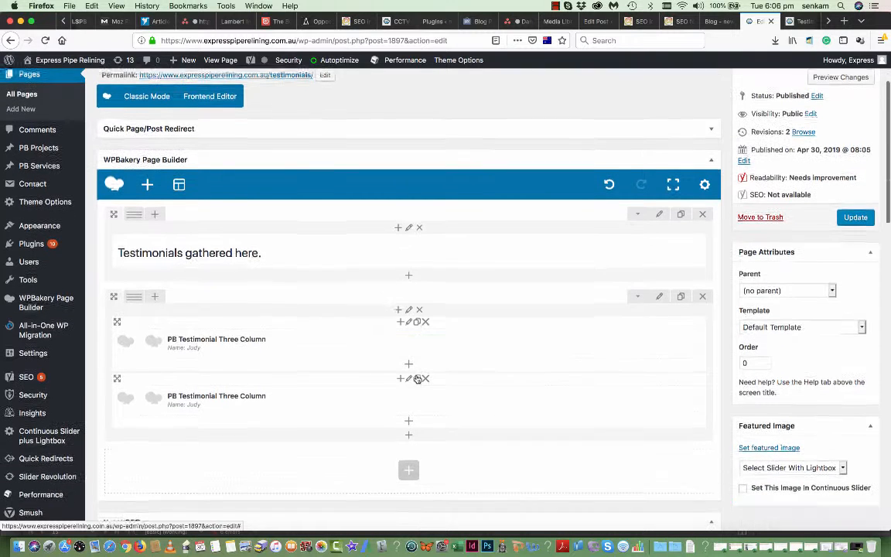
click(417, 322)
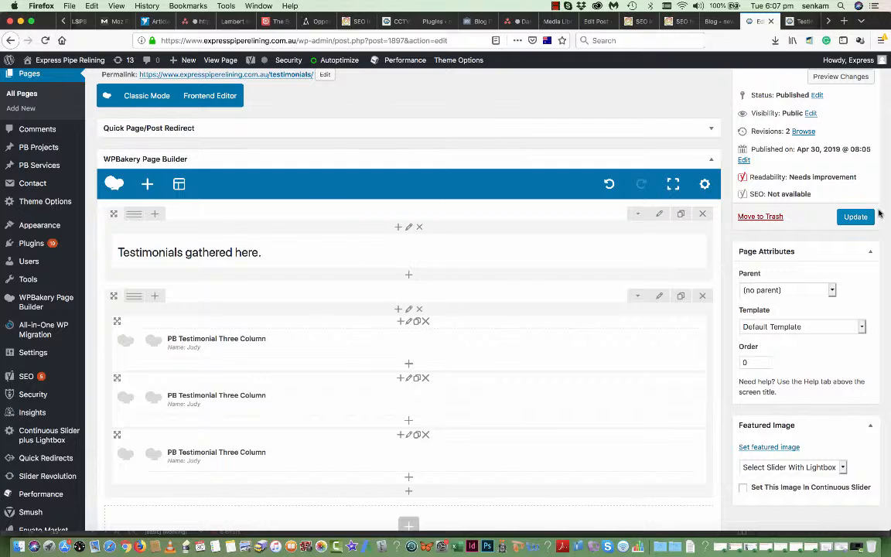
- Update the Testimonials page, saving the three testimonial copies
click(856, 217)
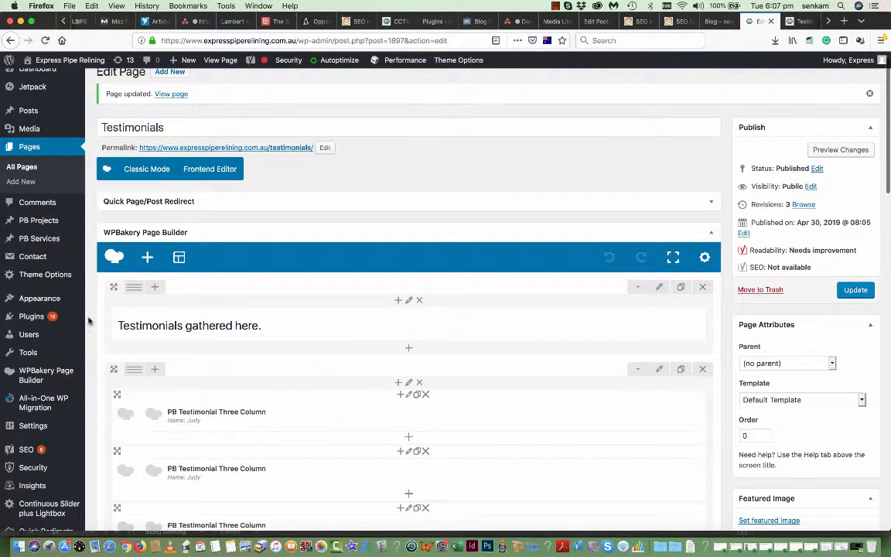
mouse_move(54, 298)
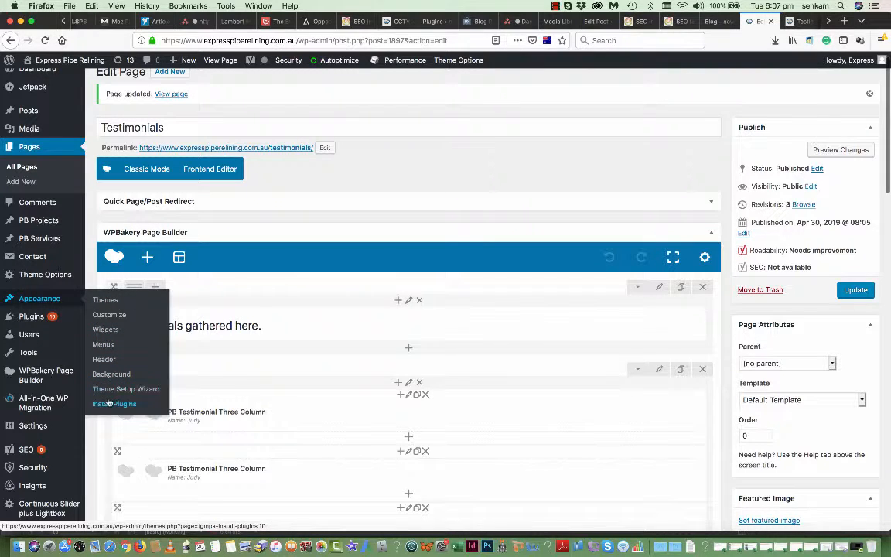
- Add the Testimonials page to the Primary Menu in the menu editor
click(109, 347)
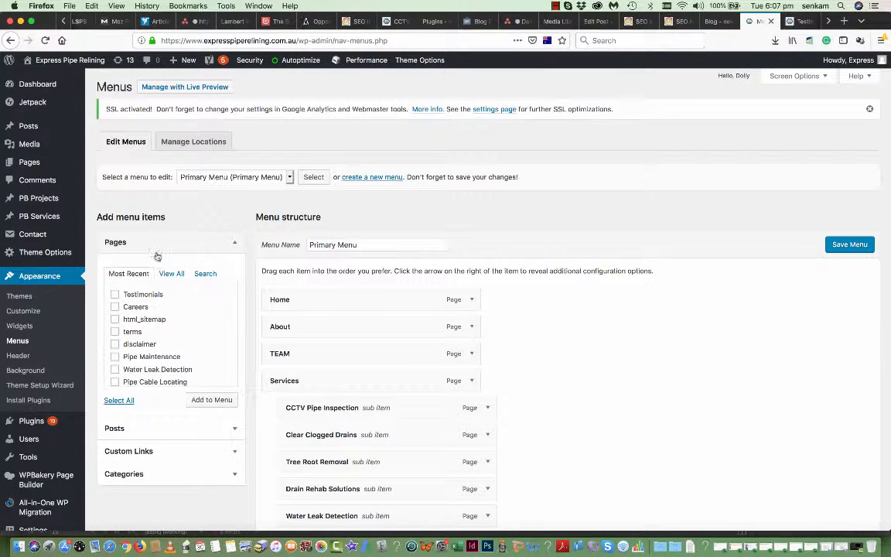
click(289, 177)
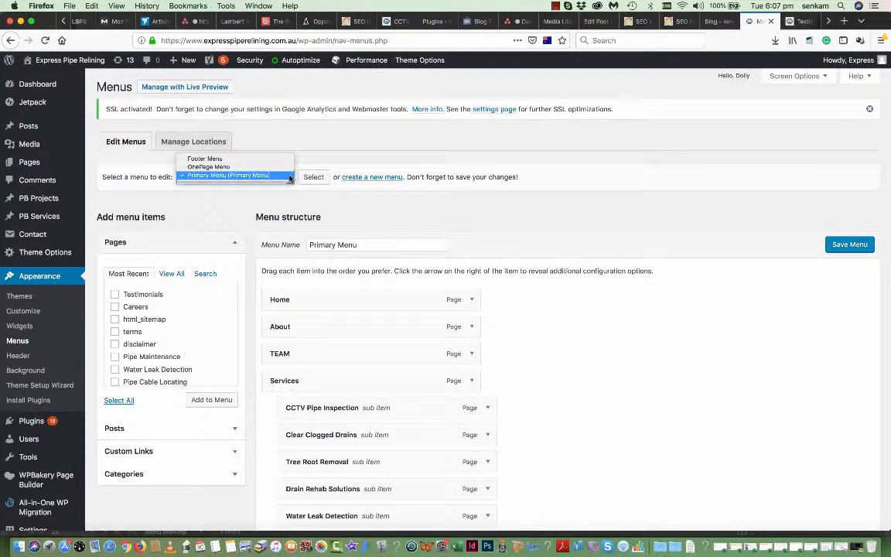
click(289, 176)
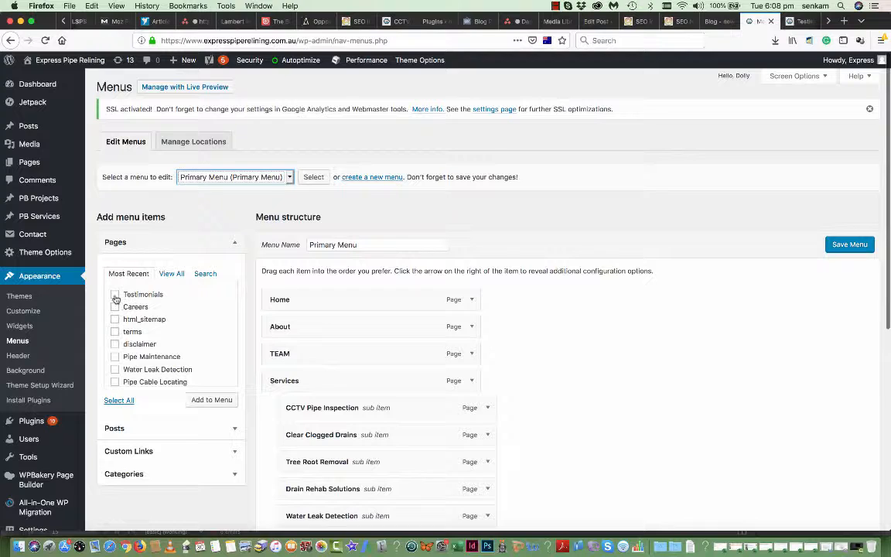
click(236, 245)
click(236, 246)
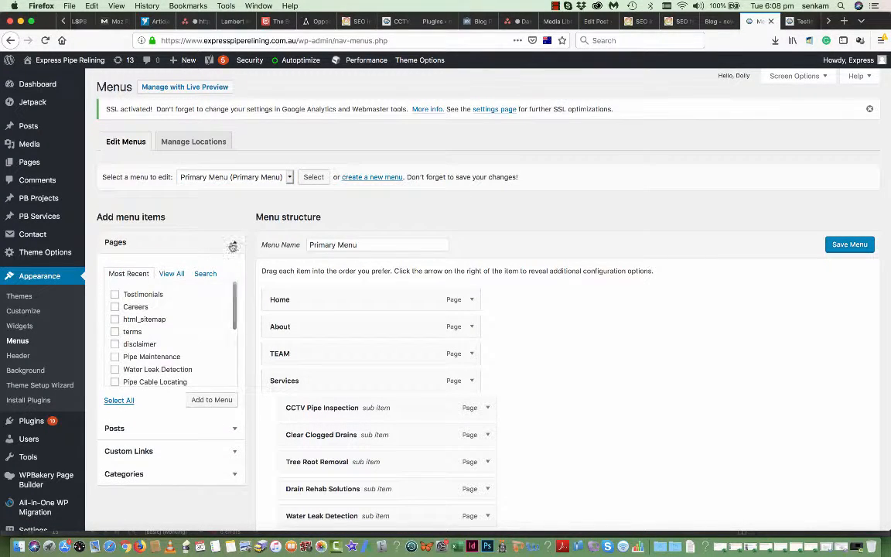
click(114, 295)
scroll(165, 320, down, 2)
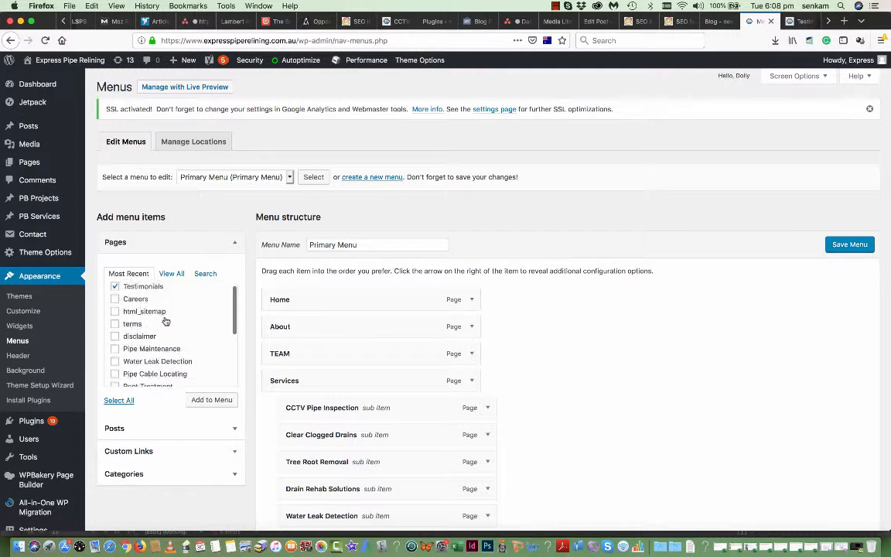
click(205, 401)
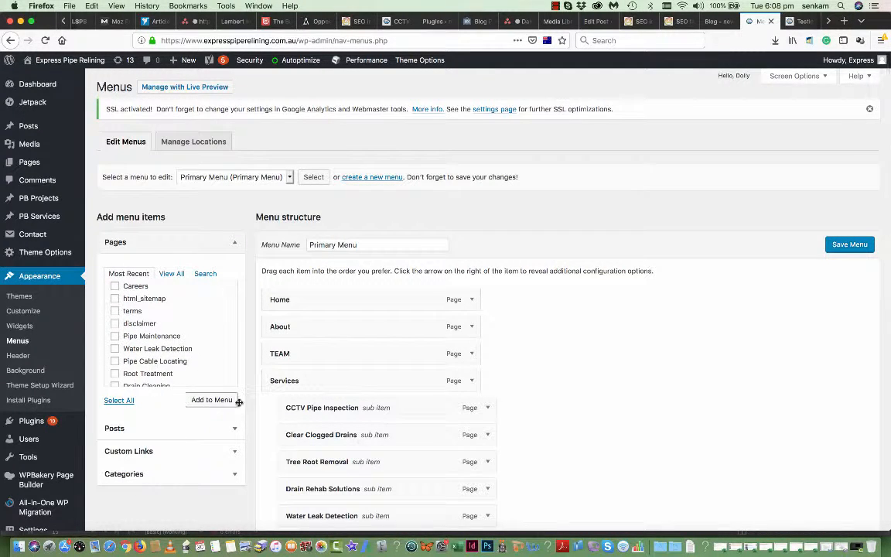
- Nest Testimonials under Contact below Careers and save the Primary Menu
scroll(542, 443, down, 1)
scroll(542, 443, down, 5)
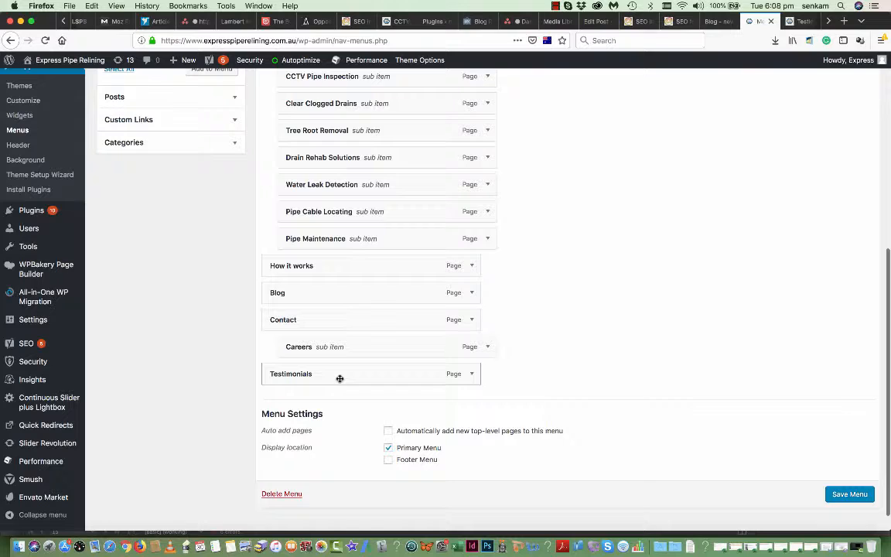
scroll(339, 379, up, 2)
scroll(340, 379, up, 3)
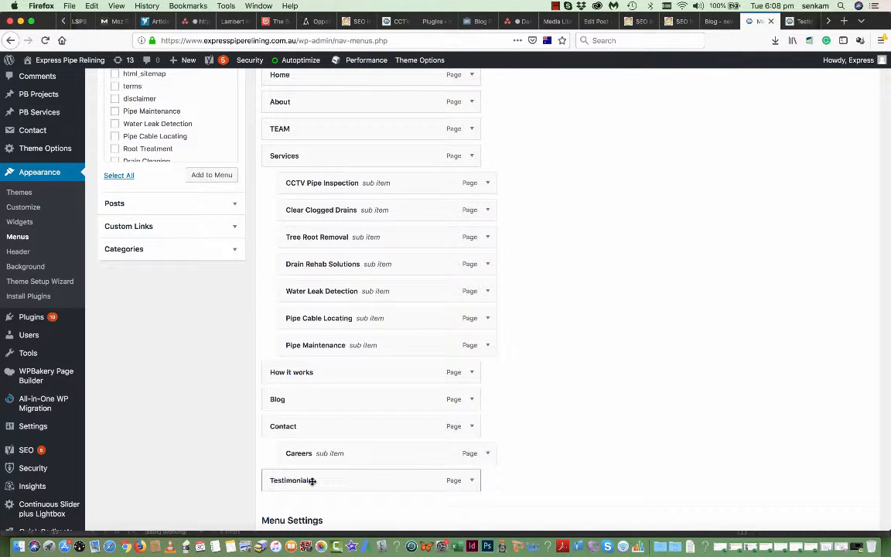
drag(312, 480, 360, 127)
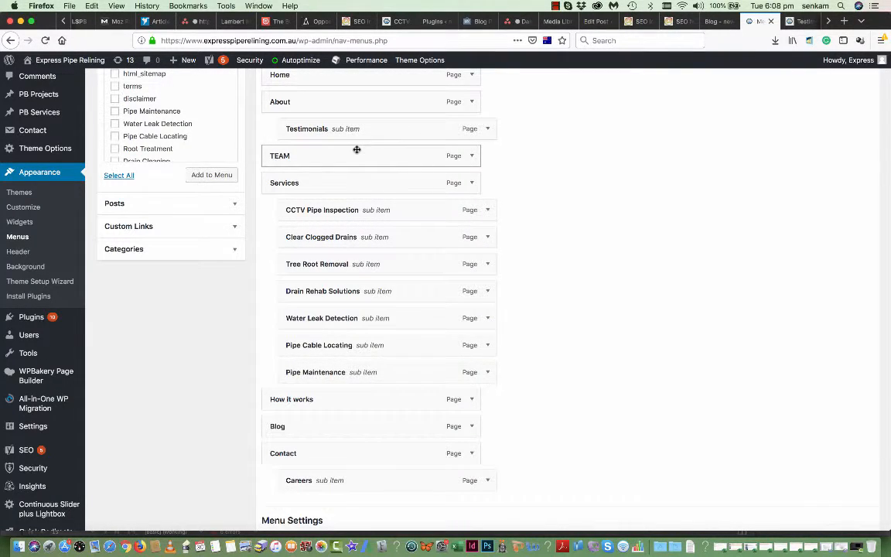
scroll(355, 147, down, 1)
drag(347, 118, 349, 471)
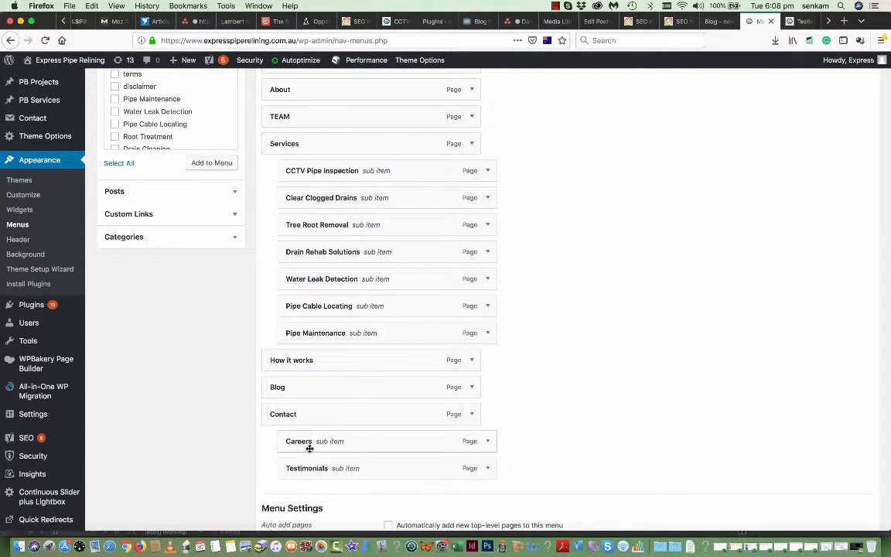
scroll(423, 474, down, 2)
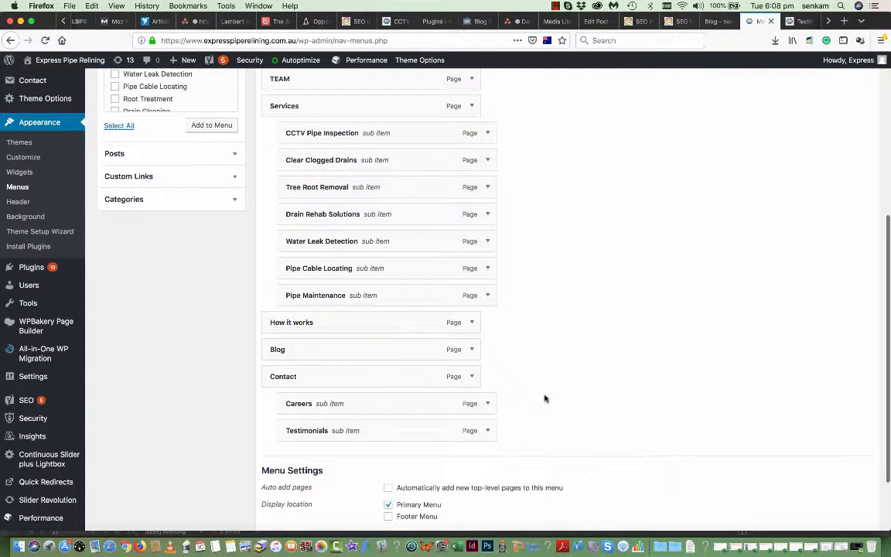
scroll(548, 396, down, 2)
click(849, 472)
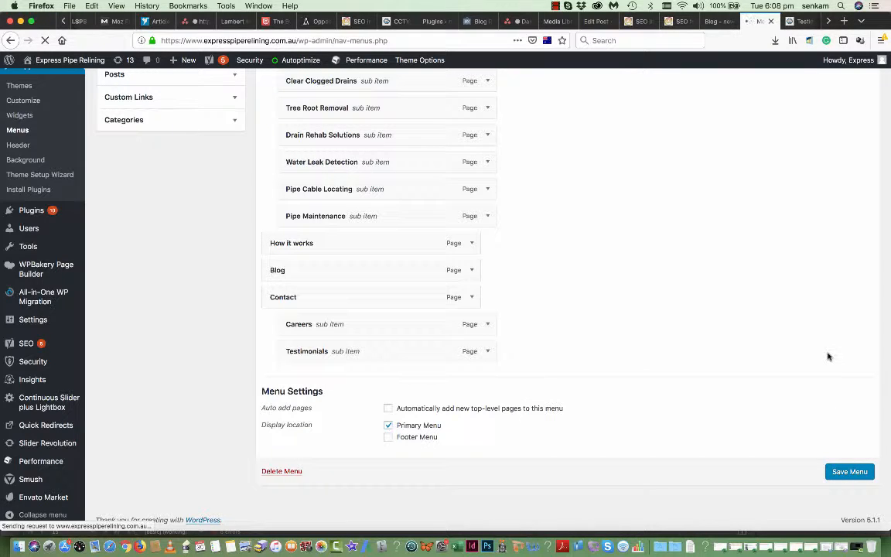
- Return to the live Testimonials page in the browser
scroll(828, 357, up, 1)
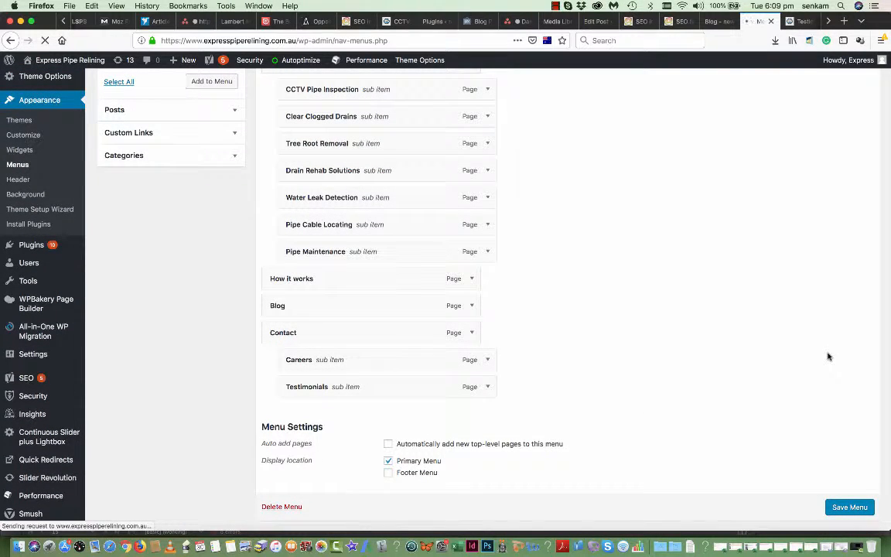
scroll(828, 357, up, 2)
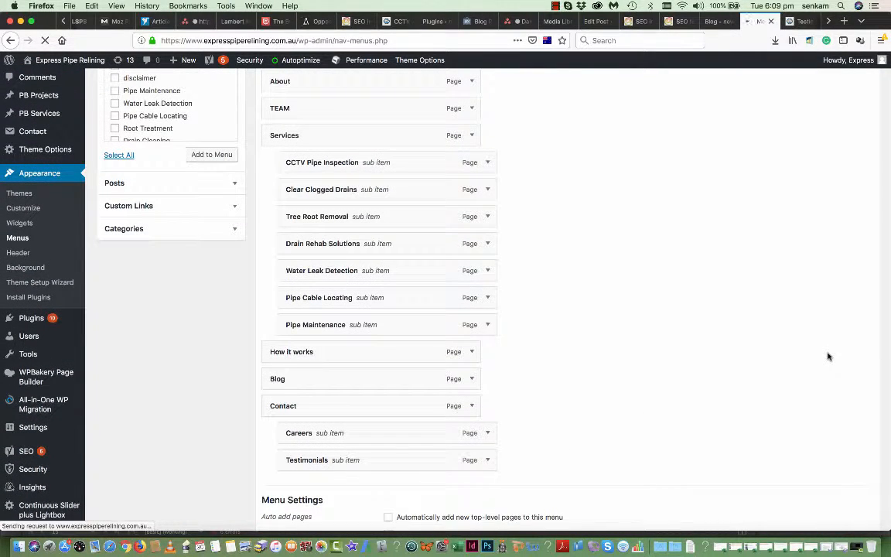
scroll(827, 357, up, 3)
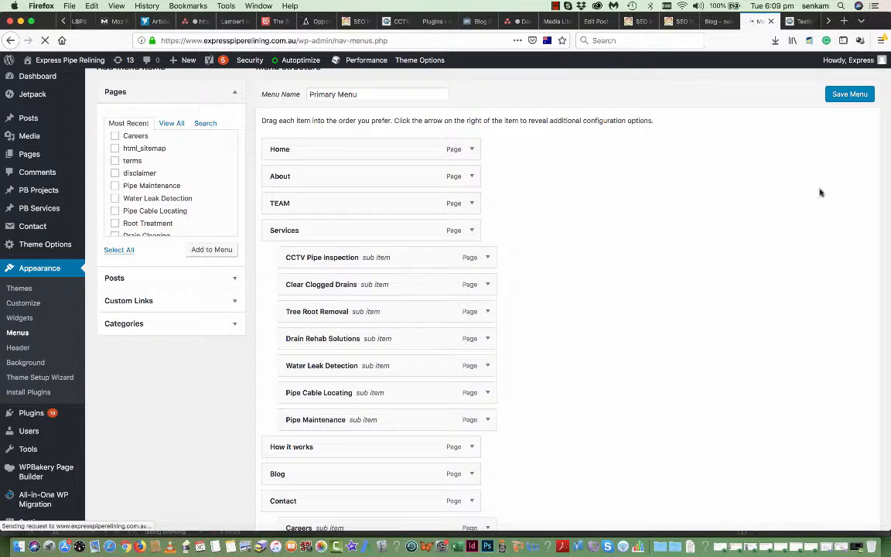
click(802, 22)
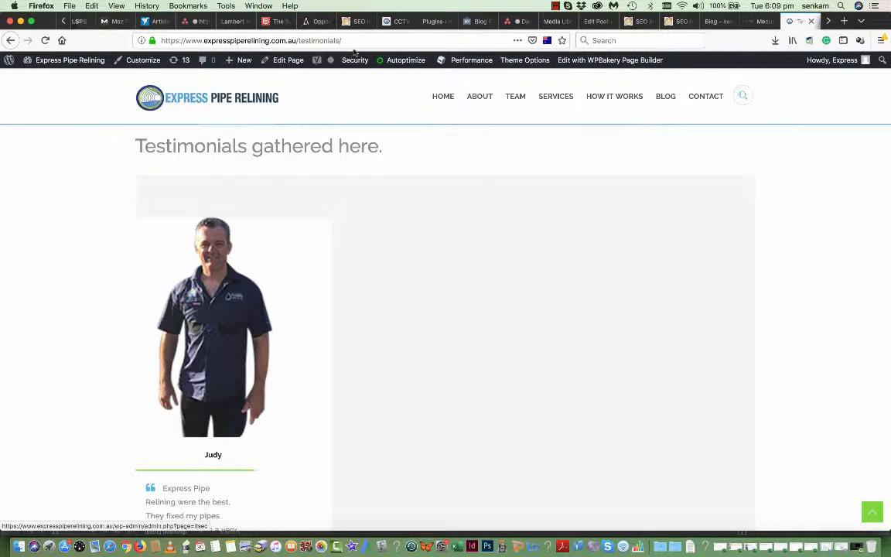
- Load the site homepage, check its Contact submenu after a reload, then revisit the menu editor tab
double_click(319, 40)
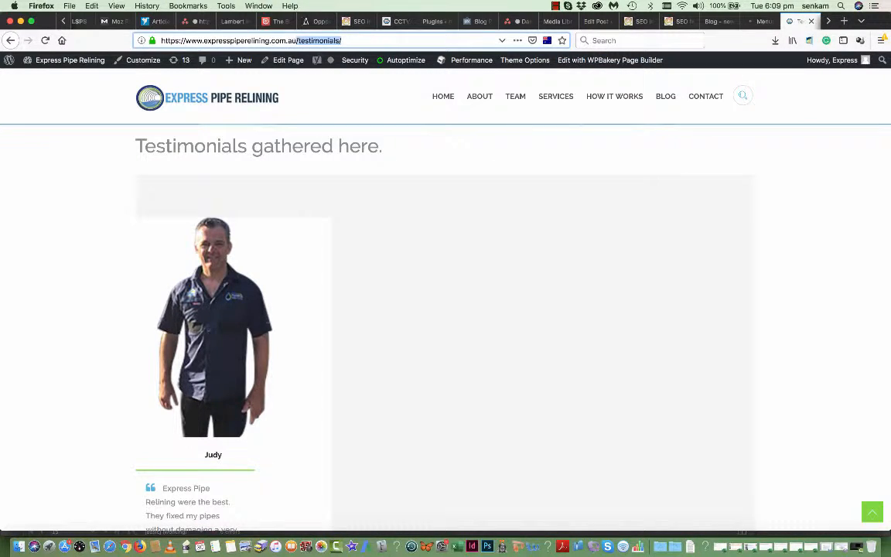
key(BackSpace)
key(Return)
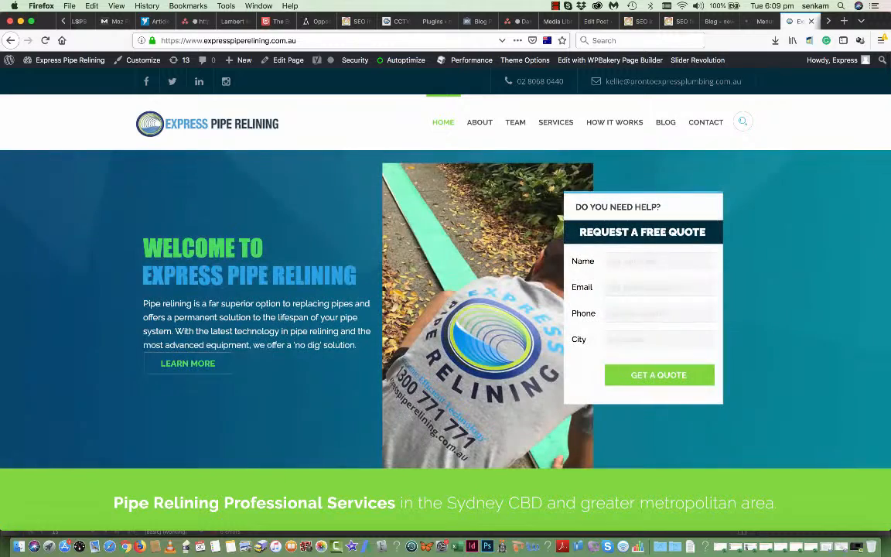
mouse_move(702, 124)
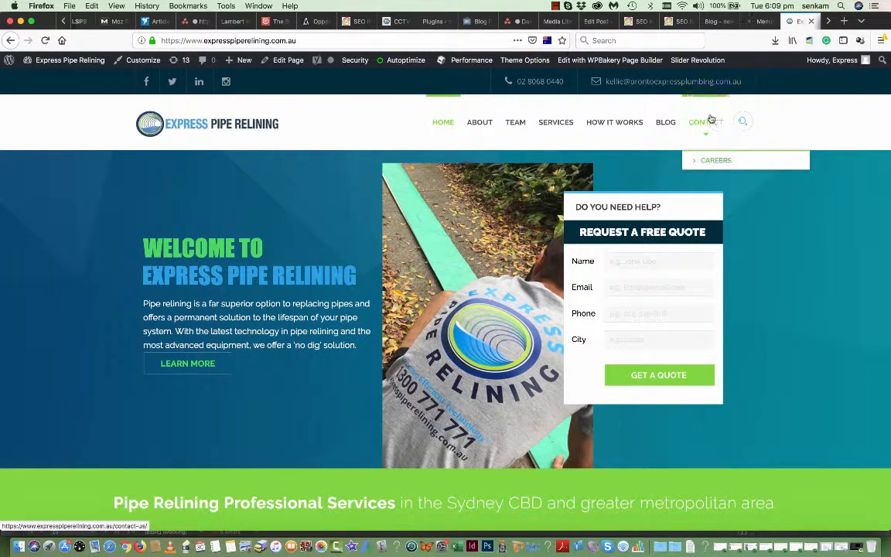
click(45, 41)
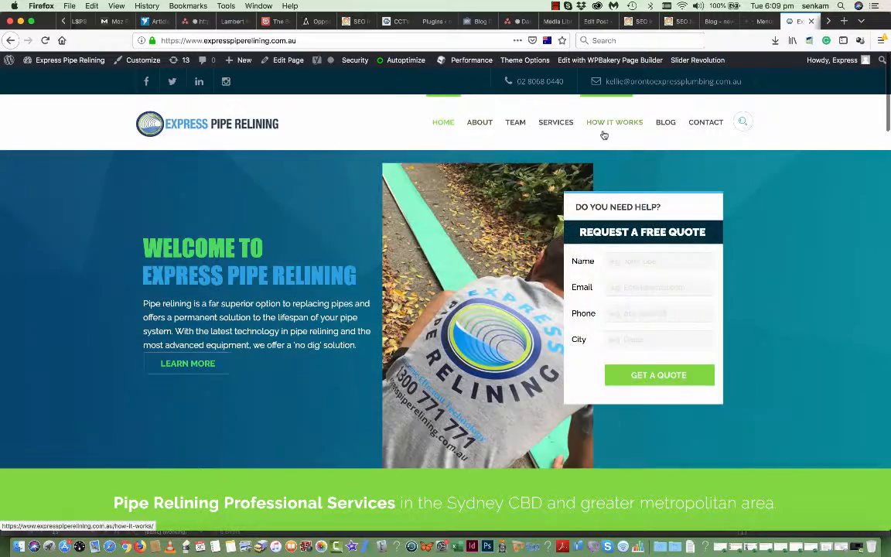
mouse_move(702, 125)
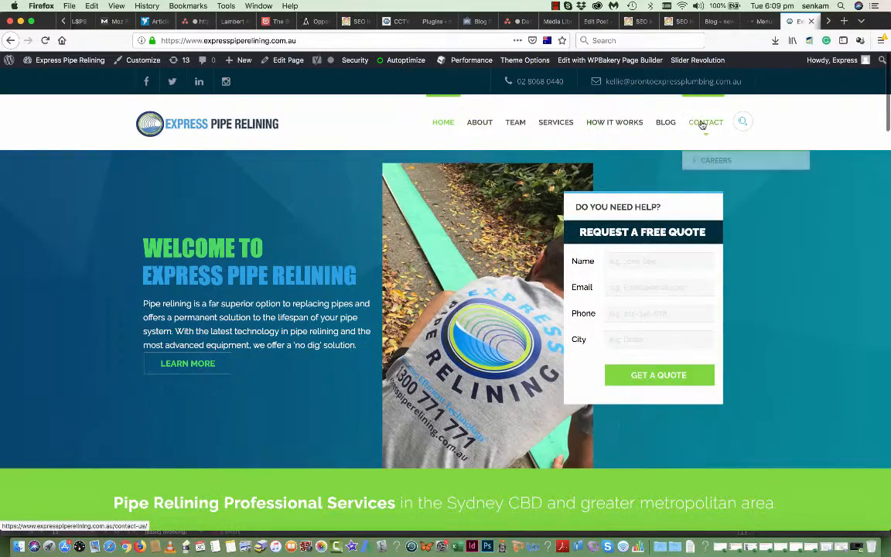
click(761, 22)
scroll(746, 183, down, 5)
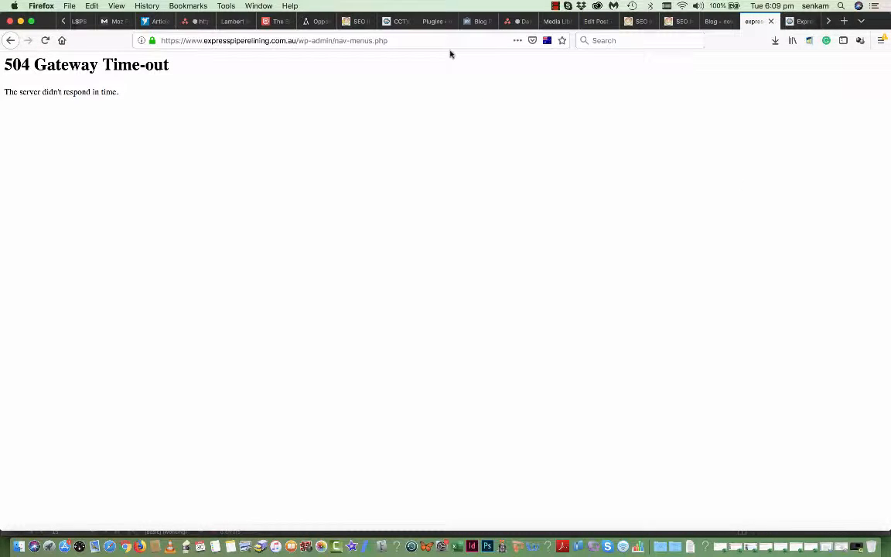
- Trim the address to the bare domain to load the homepage, then open the admin Dashboard
drag(387, 40, 299, 40)
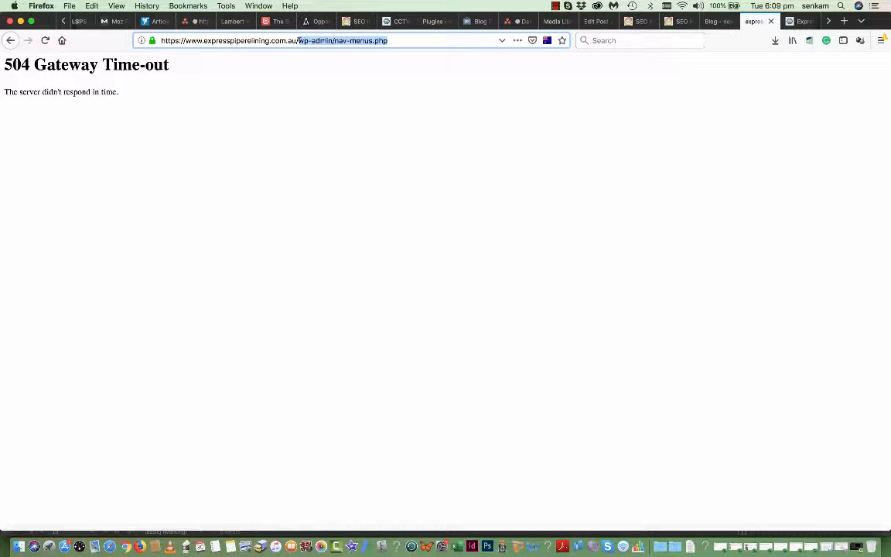
key(BackSpace)
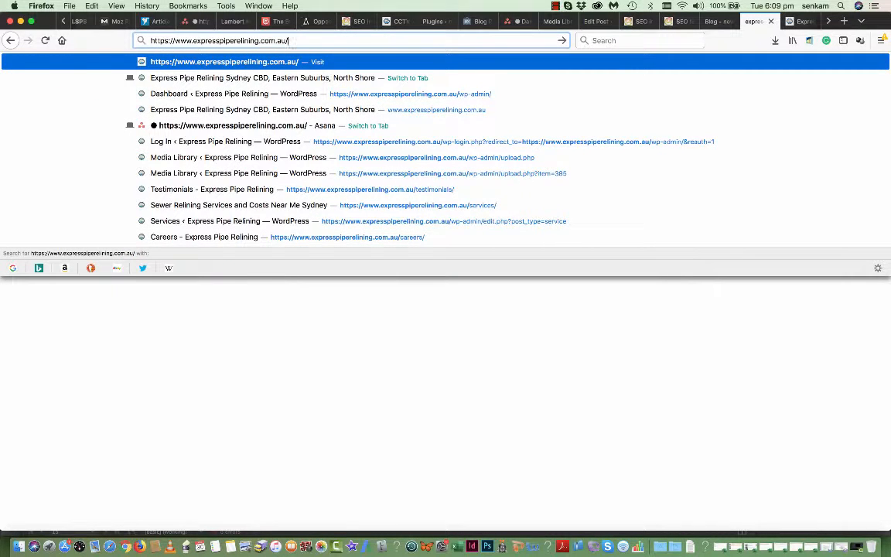
key(Return)
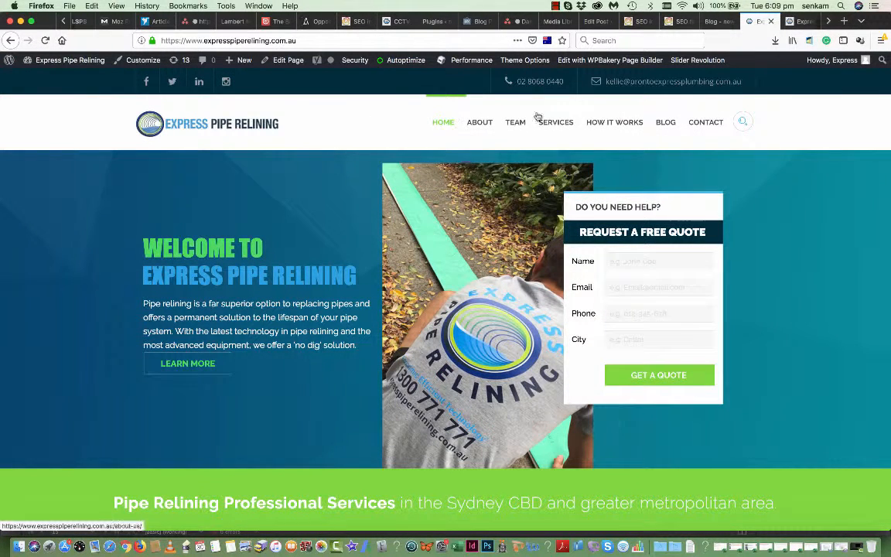
mouse_move(708, 124)
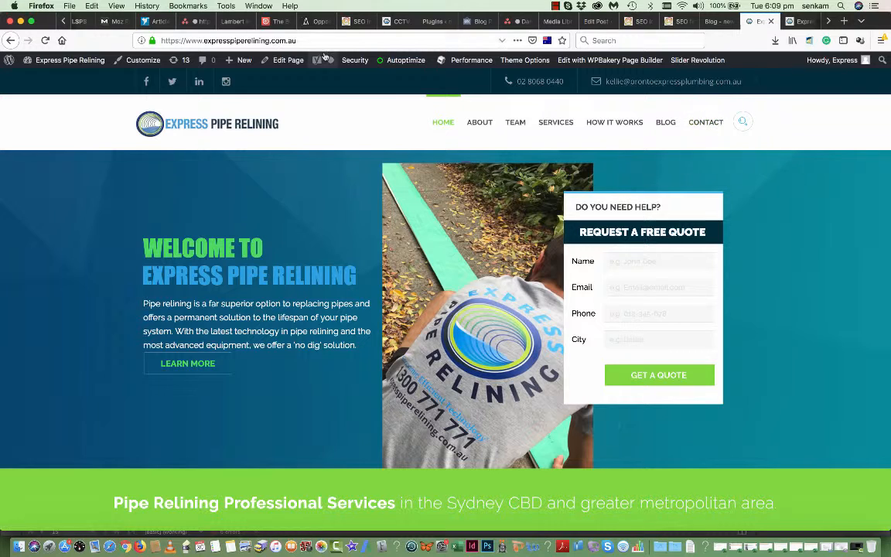
mouse_move(101, 61)
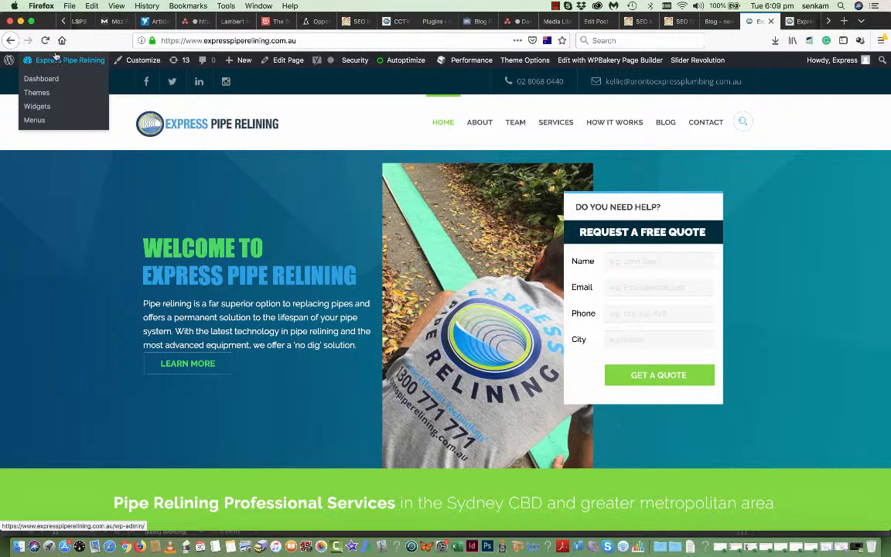
click(35, 80)
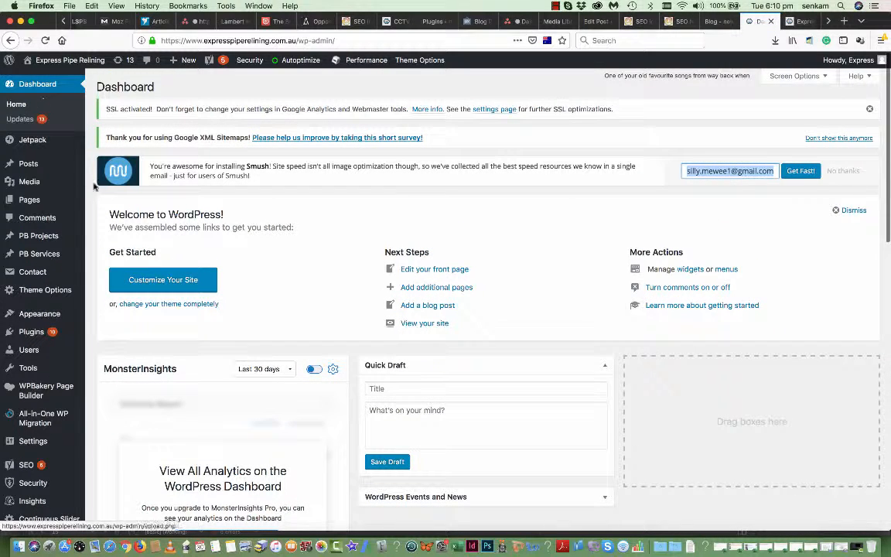
- Tick the Testimonials page in Appearance > Menus and add it to the Primary Menu
mouse_move(98, 317)
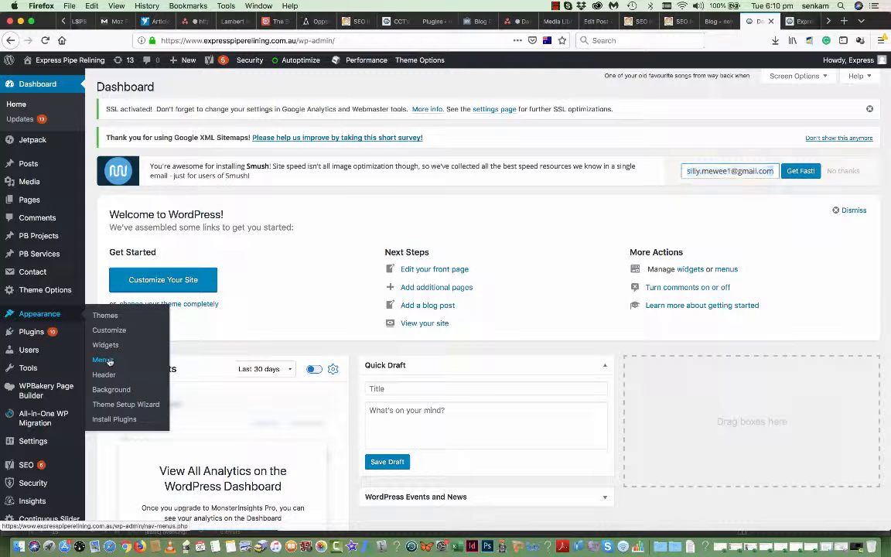
click(103, 361)
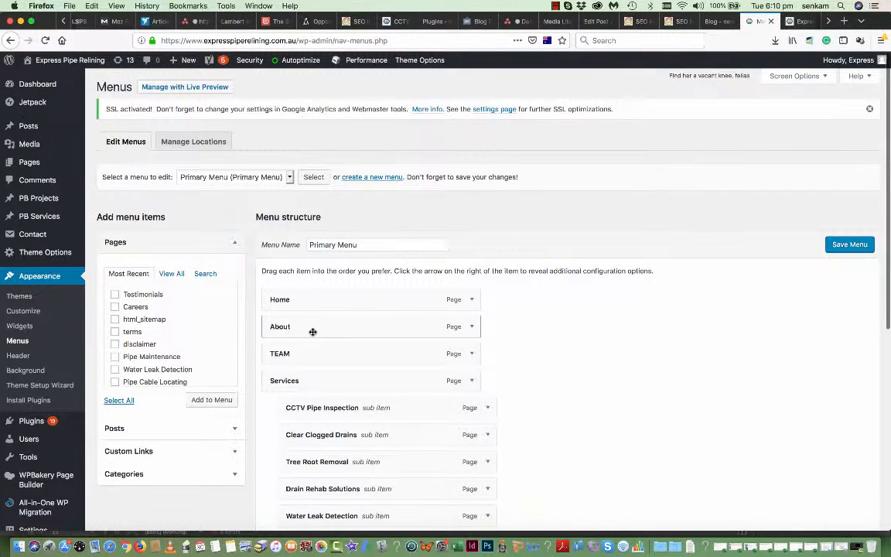
scroll(313, 332, down, 5)
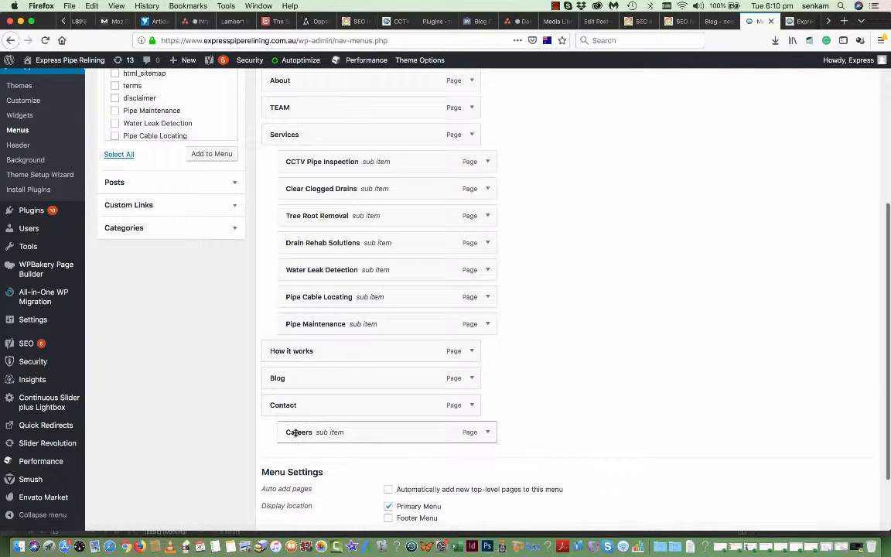
scroll(309, 422, down, 1)
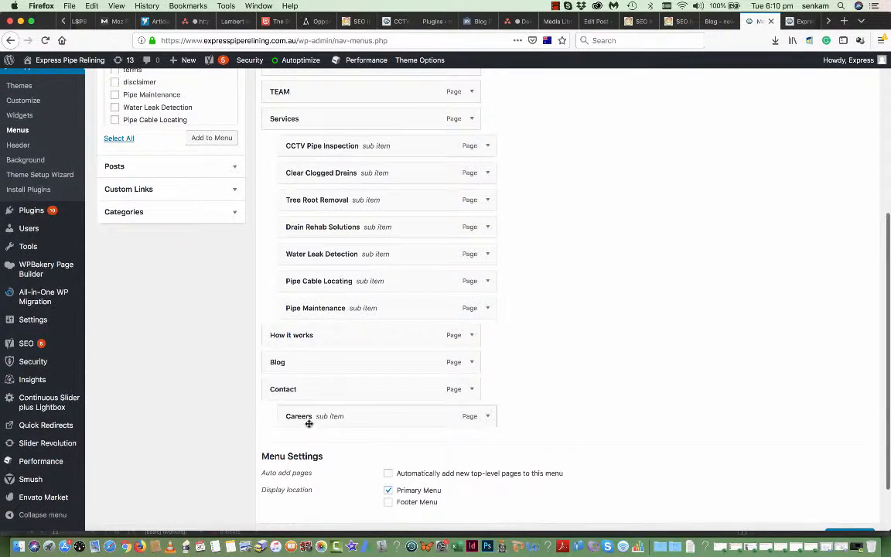
scroll(212, 294, up, 5)
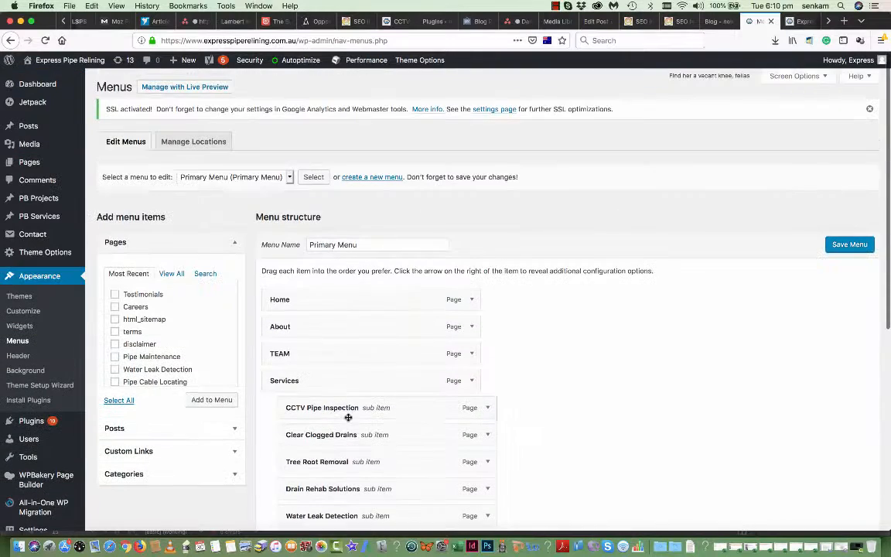
click(118, 295)
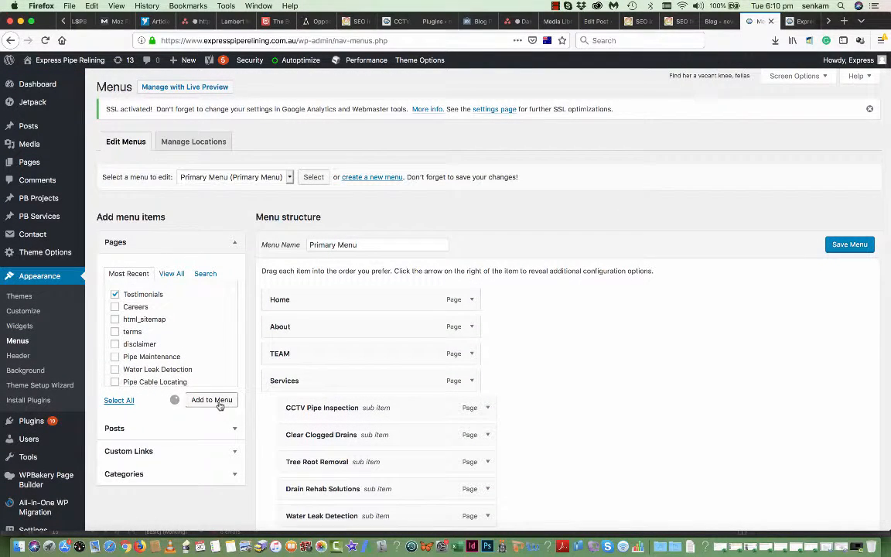
click(218, 399)
- Nest Testimonials under Contact above Careers and save the menu
scroll(544, 422, down, 5)
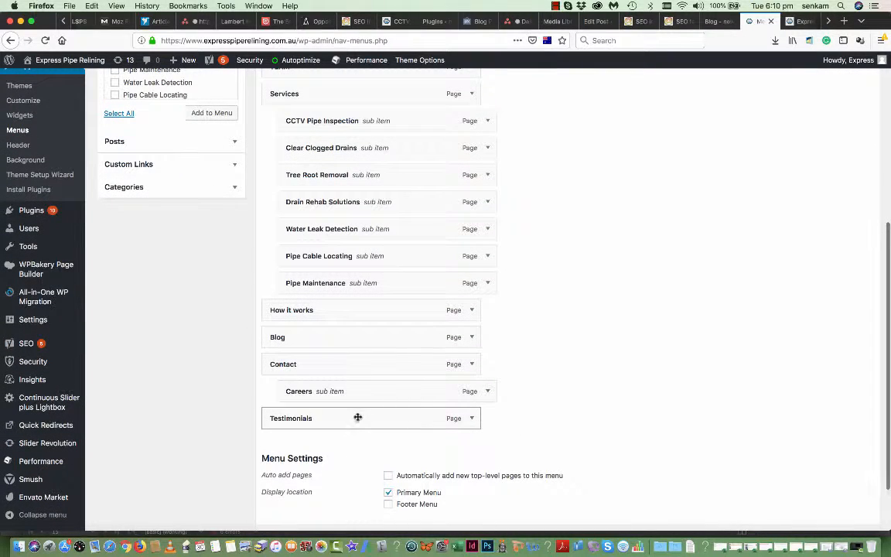
drag(366, 418, 382, 392)
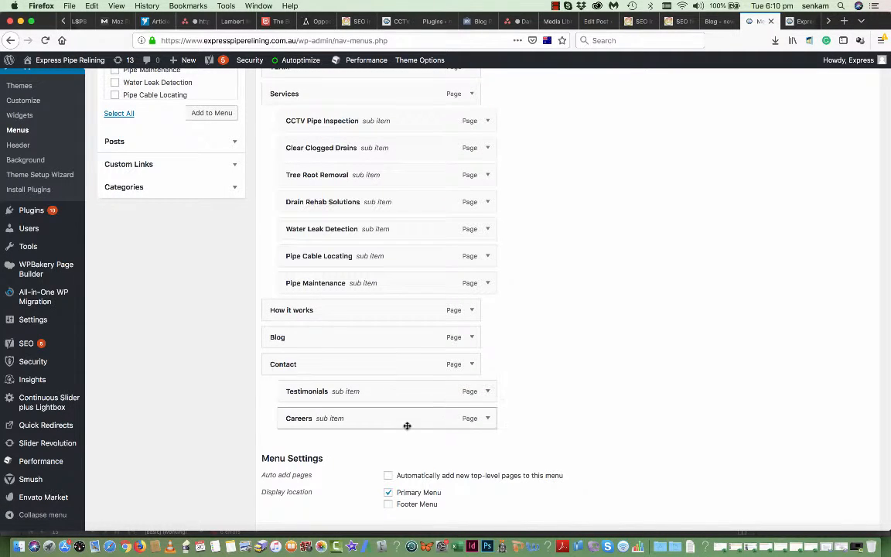
scroll(408, 424, down, 2)
click(835, 483)
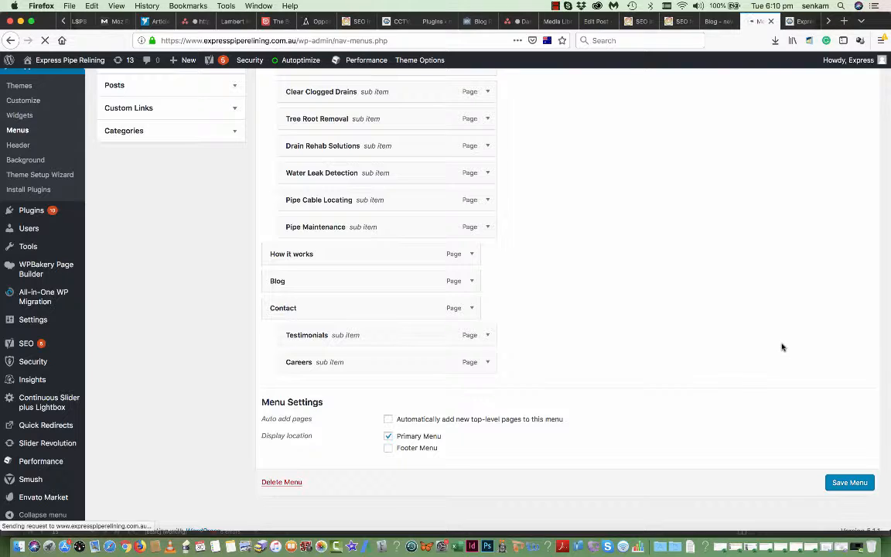
scroll(782, 347, up, 3)
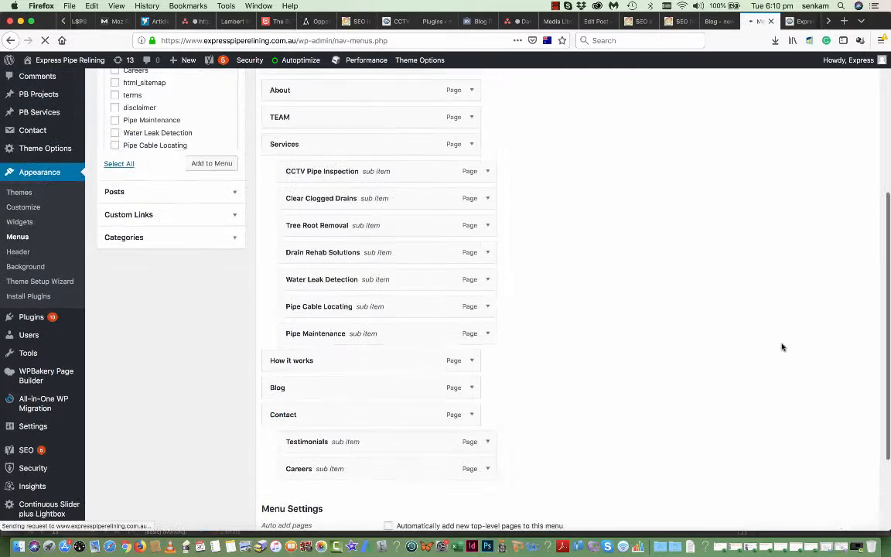
scroll(782, 347, down, 3)
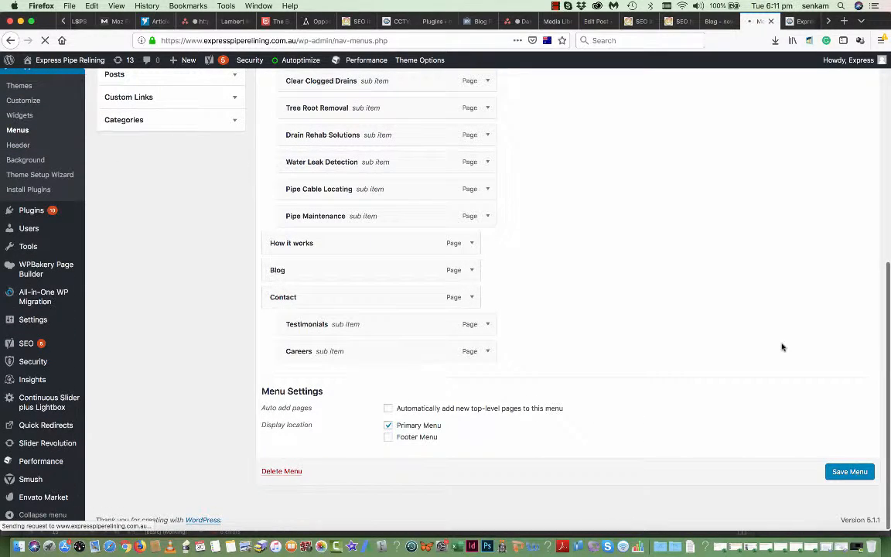
- Reload the live homepage and open Testimonials from the Contact submenu
click(802, 23)
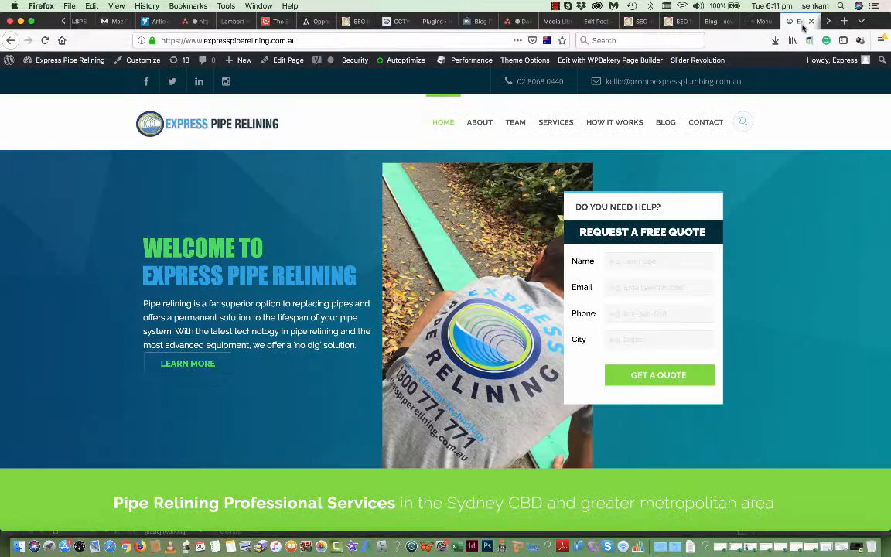
click(44, 41)
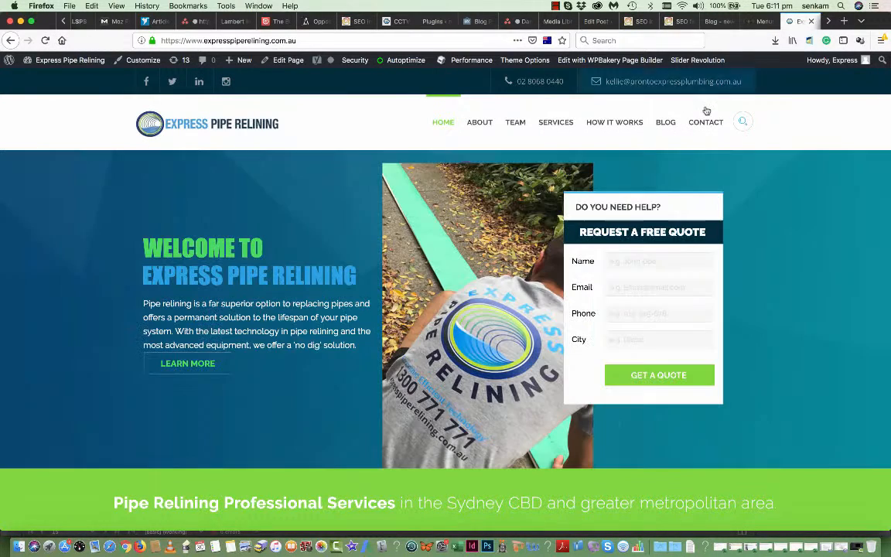
mouse_move(706, 130)
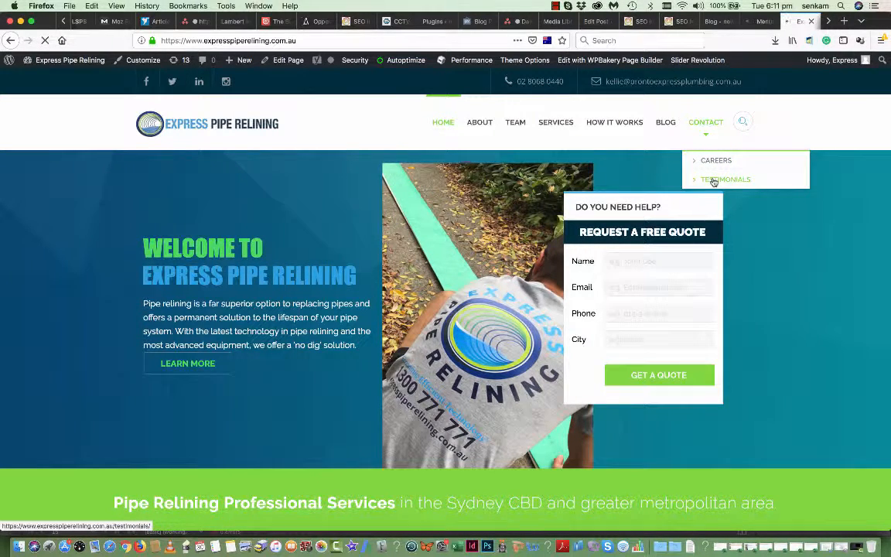
click(714, 180)
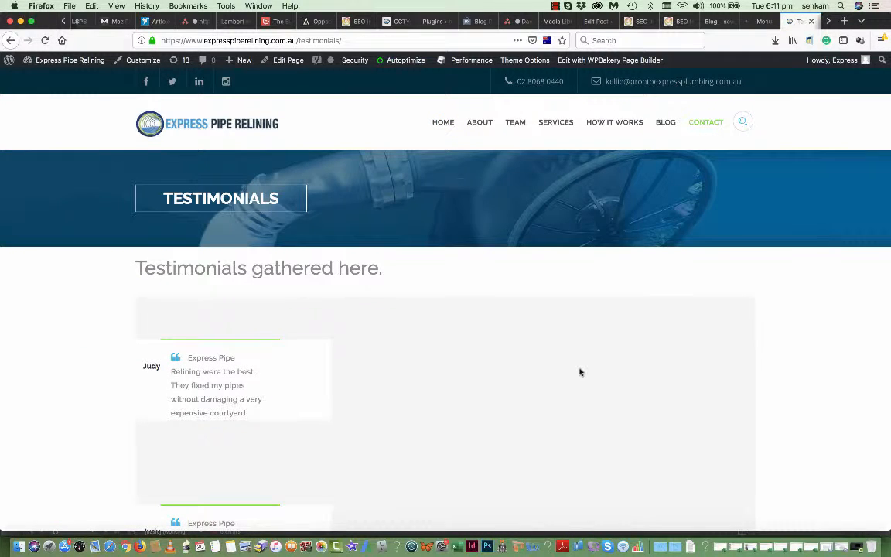
- Close the timed-out menus tab and return to the live Testimonials page
scroll(580, 372, down, 2)
scroll(579, 372, down, 5)
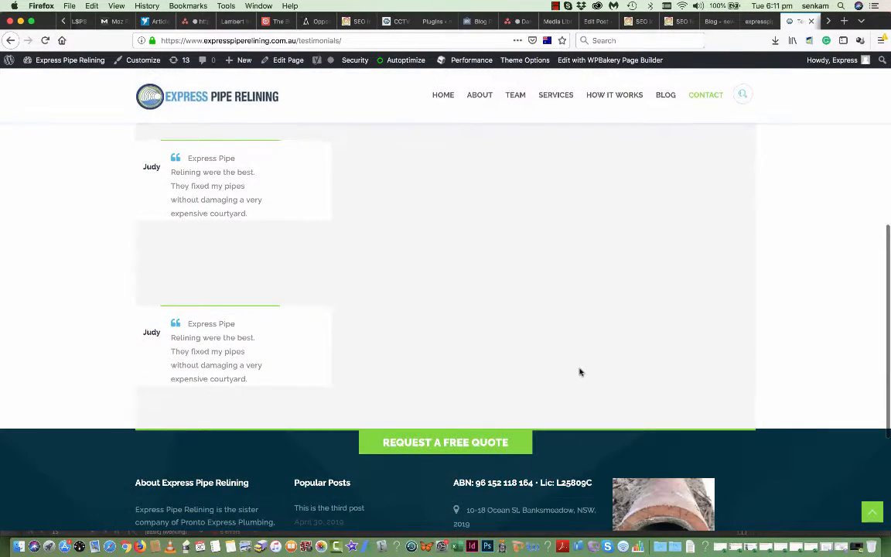
scroll(580, 372, up, 5)
scroll(581, 373, up, 1)
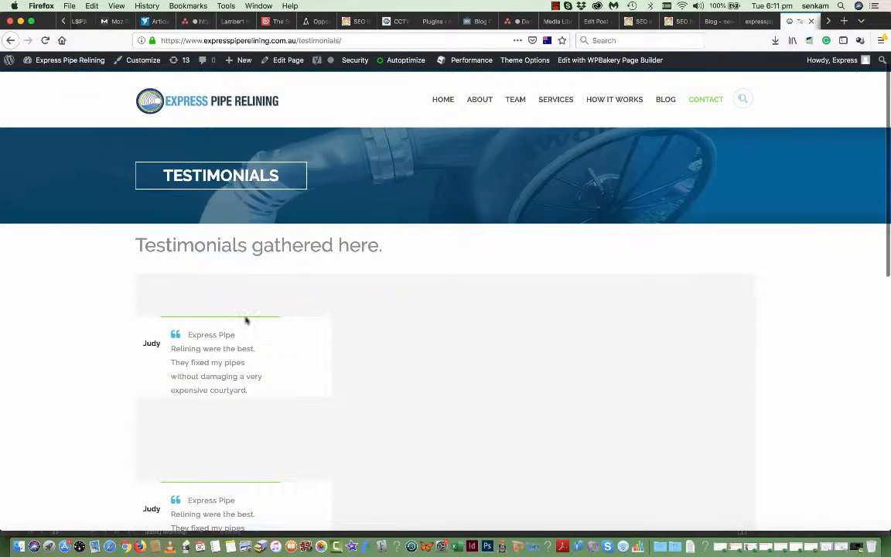
click(760, 21)
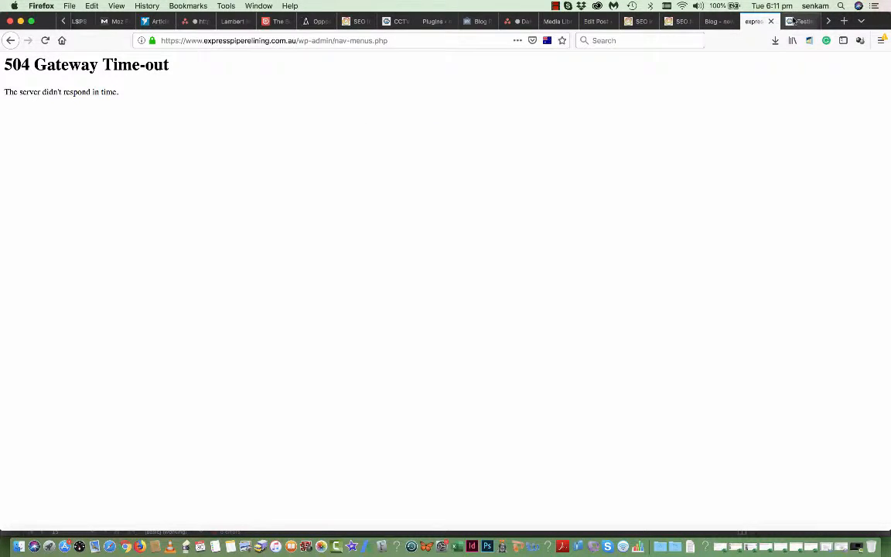
click(794, 21)
click(760, 21)
click(770, 21)
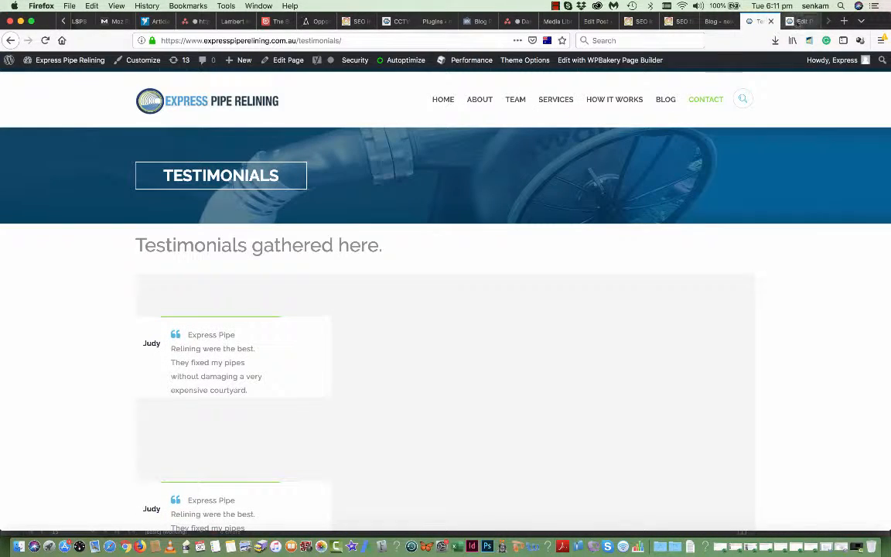
- In the page editor, clear the third testimonial's quote and author name and save it
click(285, 62)
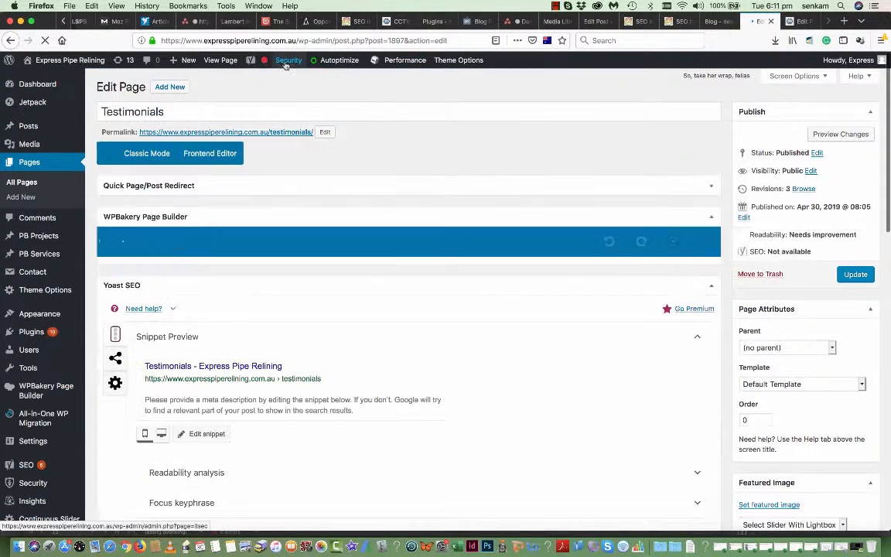
scroll(320, 359, down, 5)
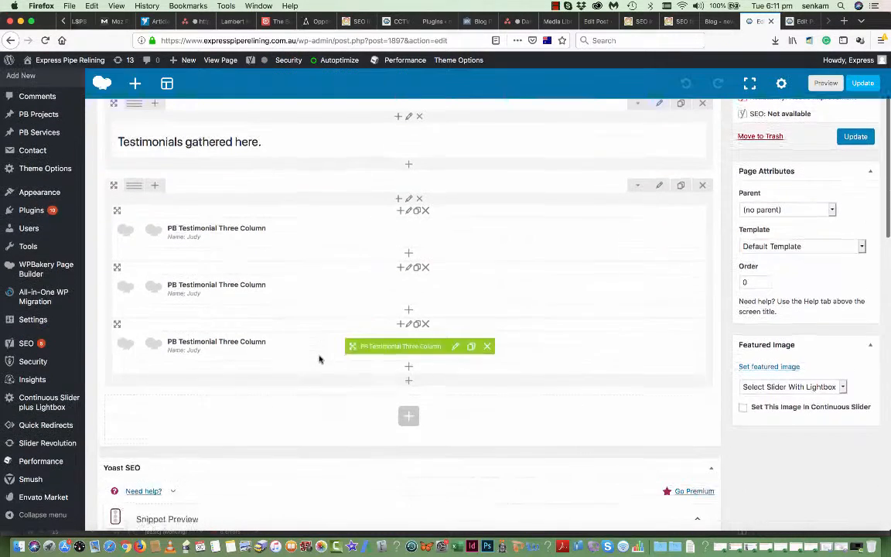
mouse_move(404, 338)
click(456, 339)
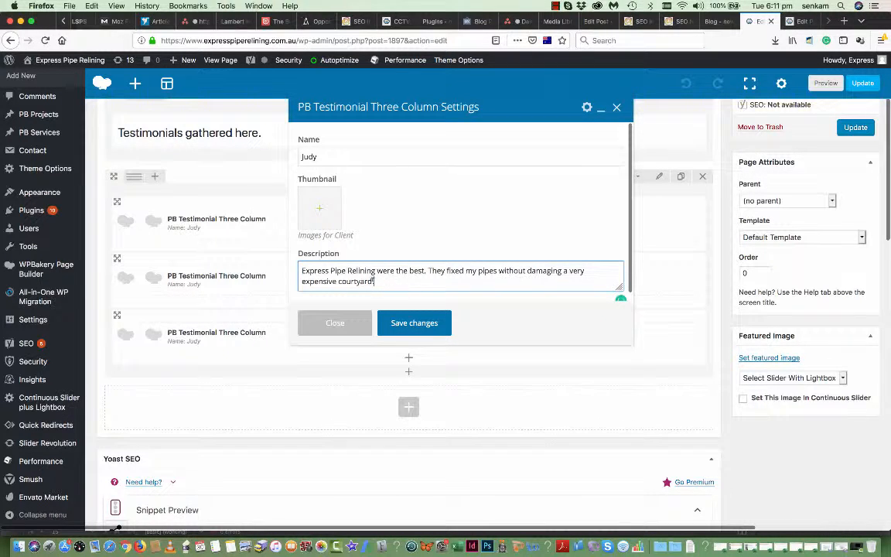
key(ctrl+a)
key(BackSpace)
scroll(442, 179, up, 5)
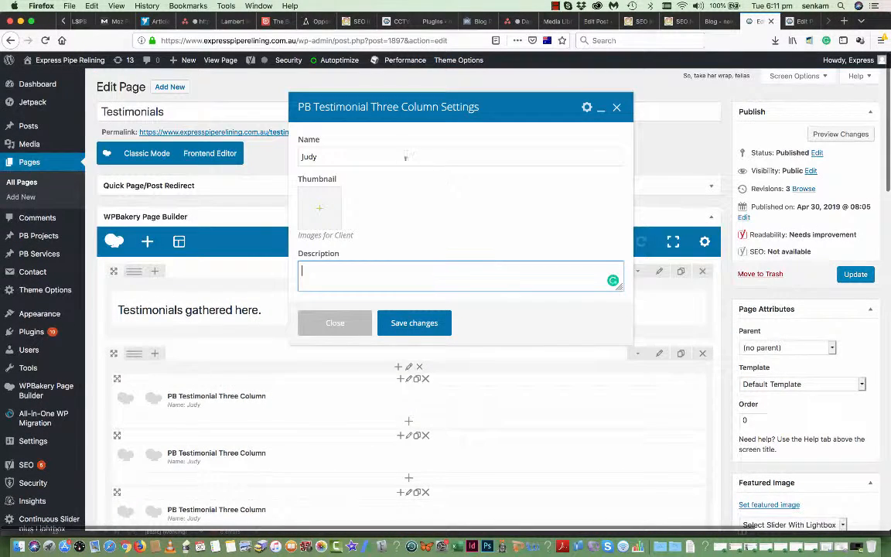
click(405, 157)
key(ctrl+a)
key(BackSpace)
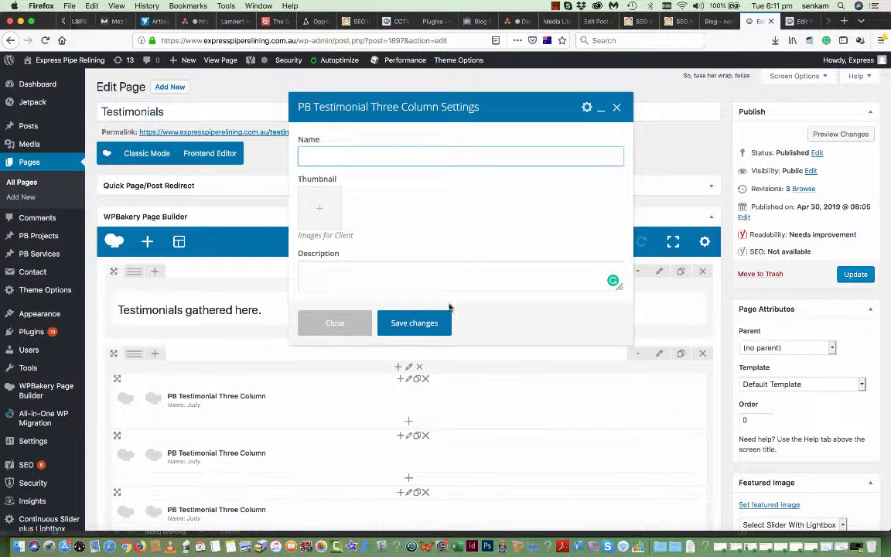
click(428, 323)
- Clear the second testimonial's quote and author name and save it
scroll(330, 446, down, 3)
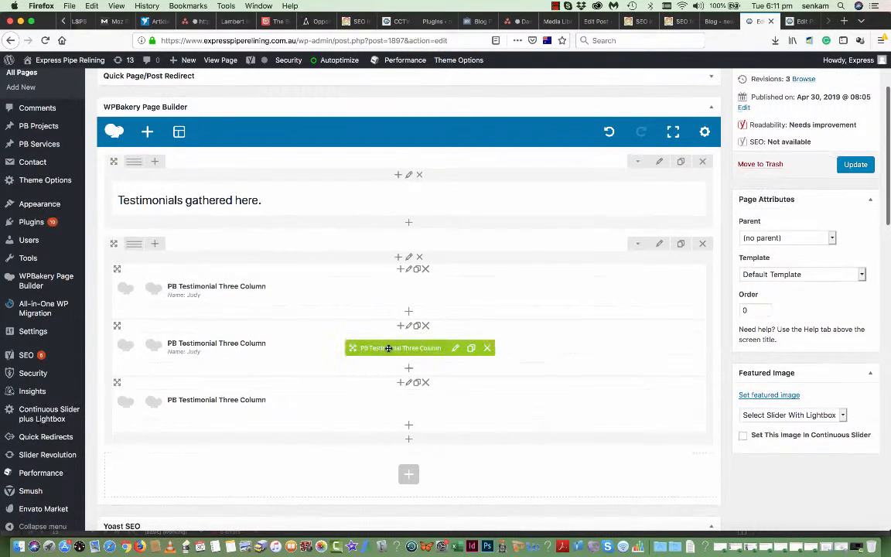
click(455, 349)
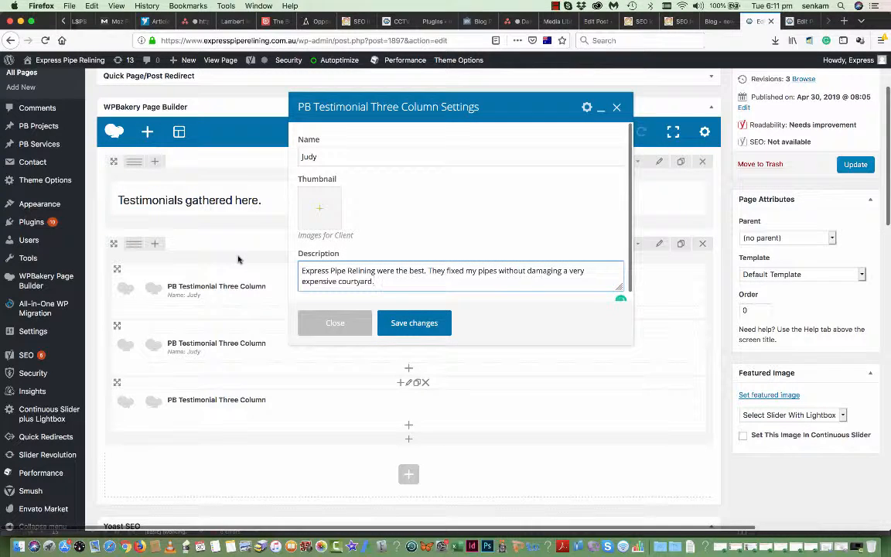
key(super+a)
key(BackSpace)
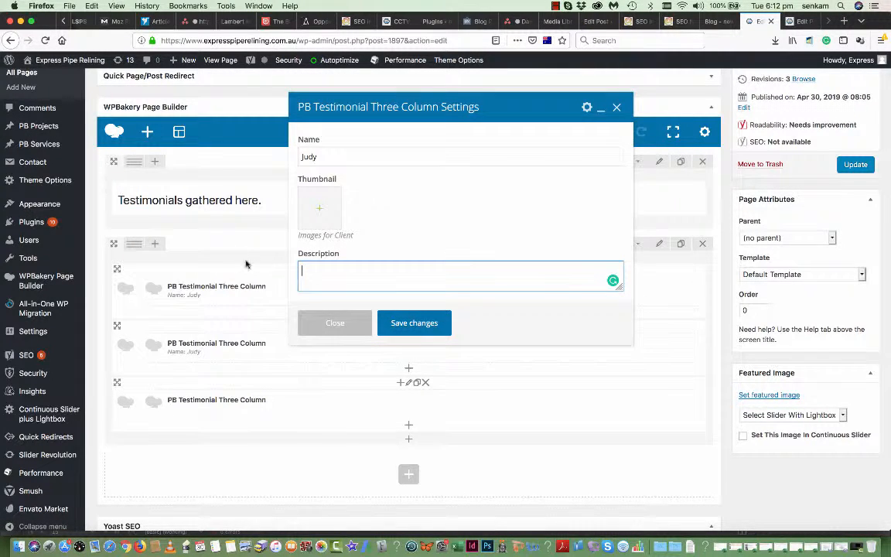
scroll(368, 187, up, 1)
drag(320, 156, 273, 162)
key(BackSpace)
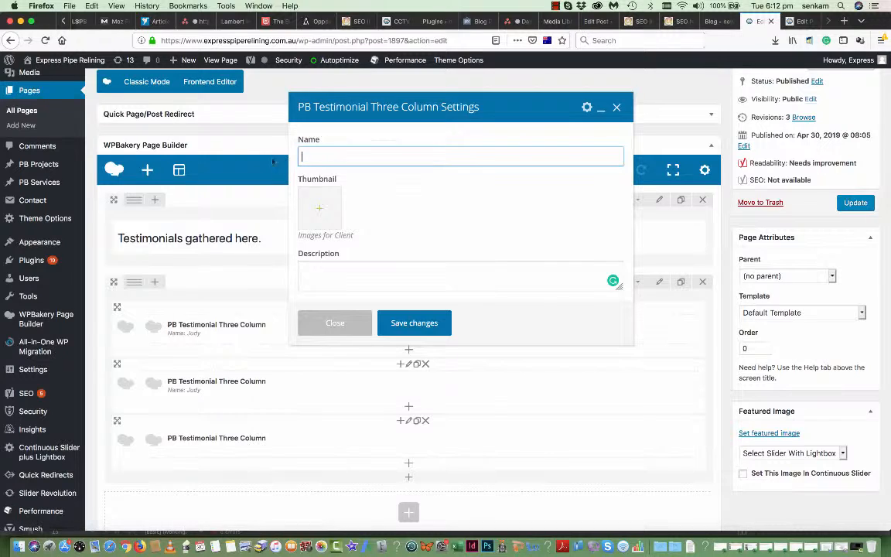
click(414, 323)
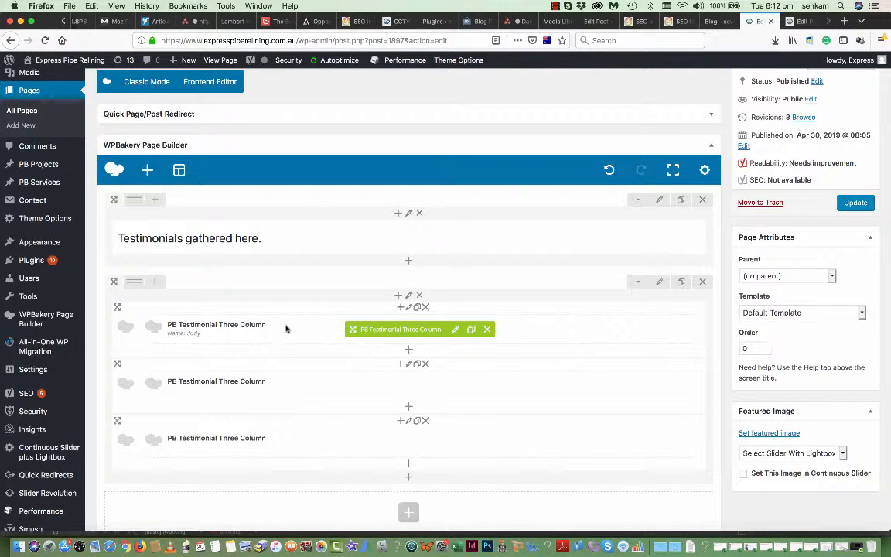
click(456, 331)
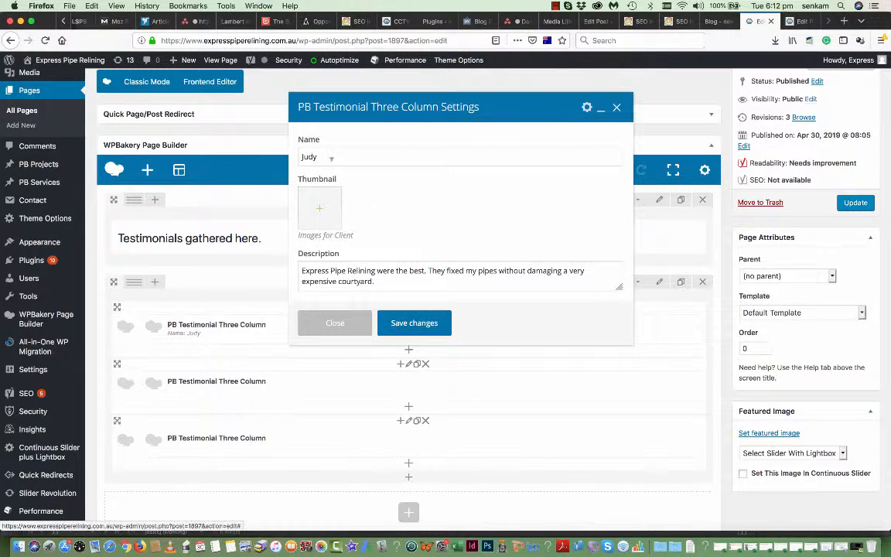
- Pick the Streets logo from the Media Library and title it 'Streets Logo with Express Pipe Relining Sydney'
click(324, 210)
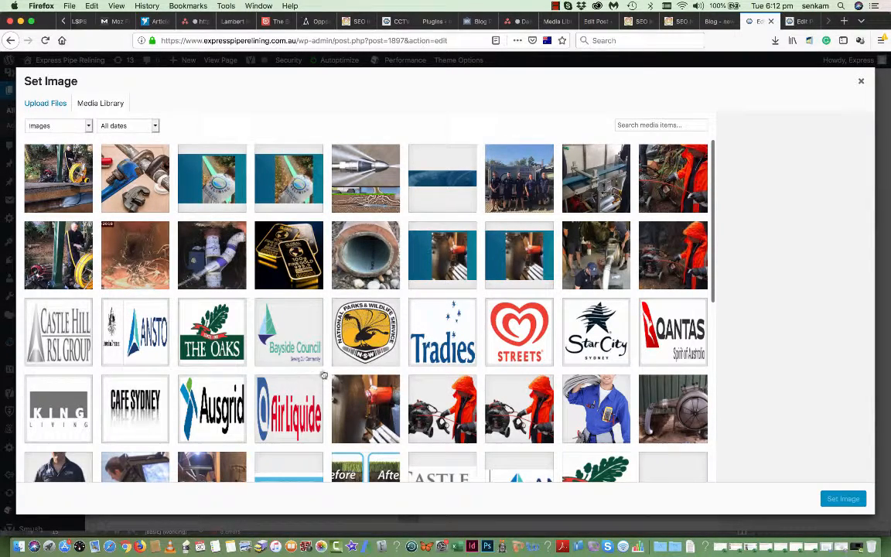
scroll(325, 338, down, 3)
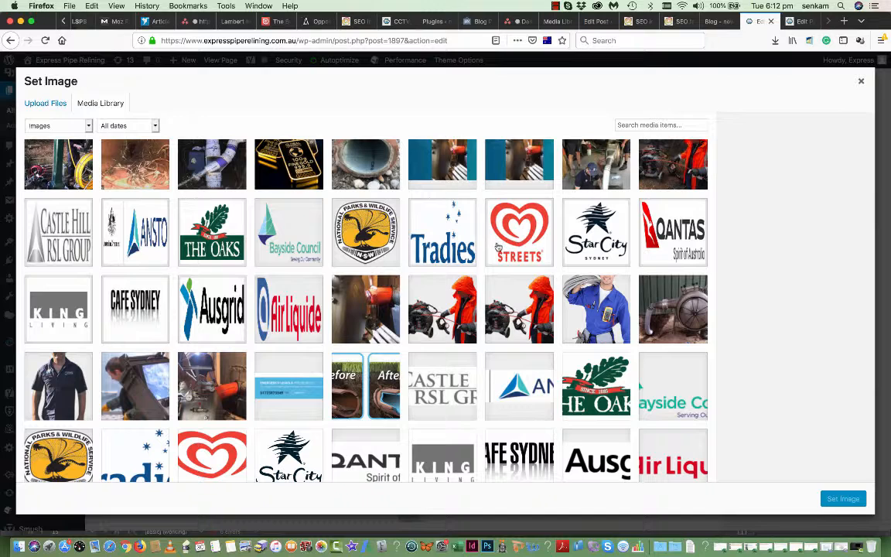
click(489, 207)
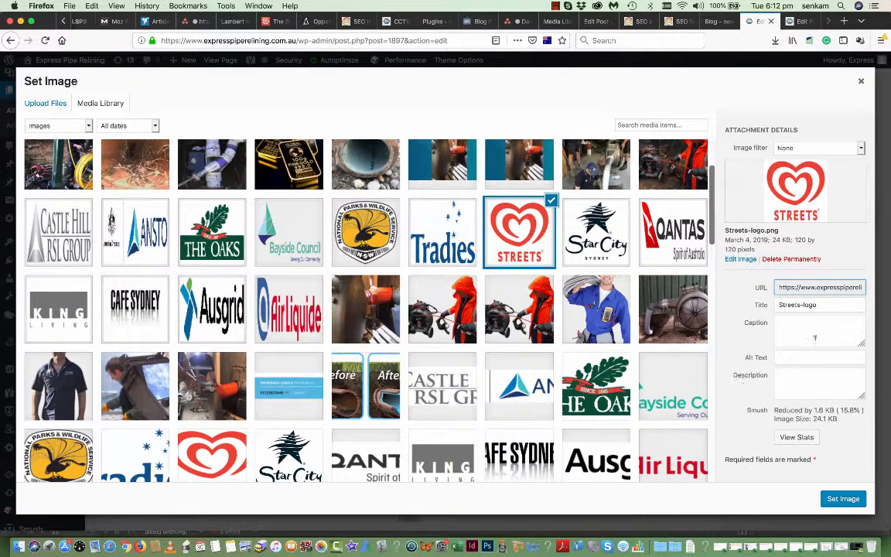
drag(820, 303, 734, 302)
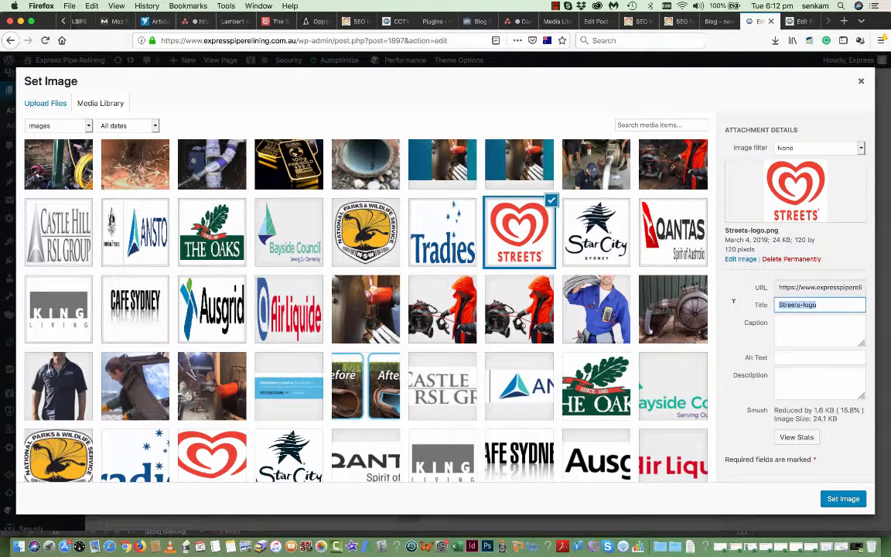
text(Streets Logo with Expr)
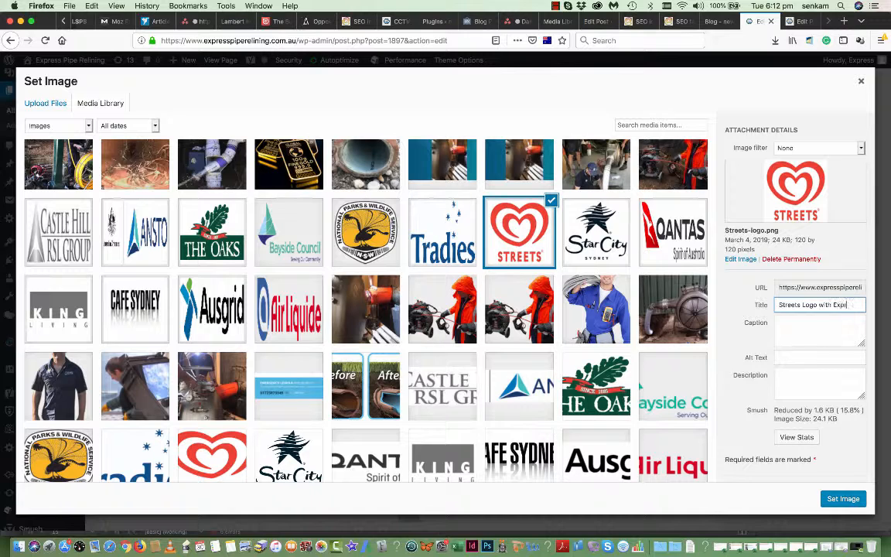
text(ess Pipe Relining Sydney)
- Copy that title into the caption, alt text and description, then set it as thumbnail
key(super+a)
key(super+c)
click(804, 323)
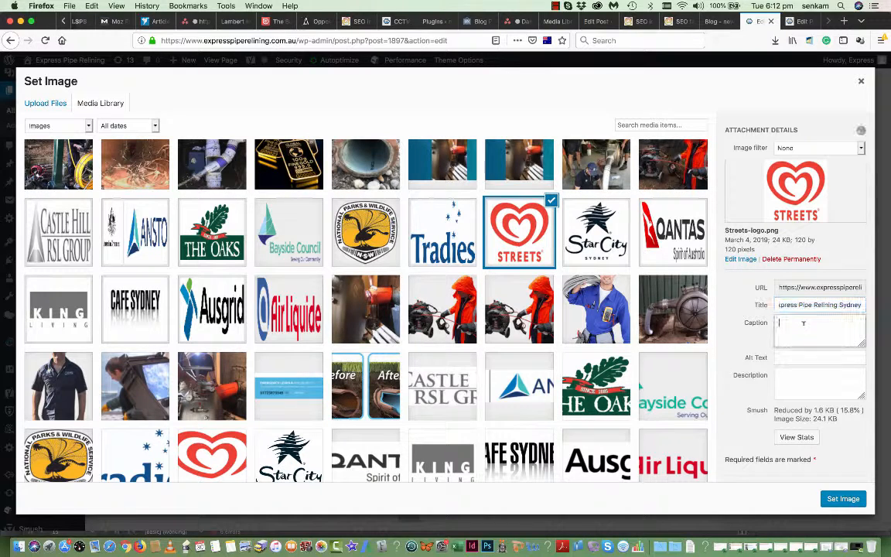
key(super+v)
click(797, 358)
key(super+v)
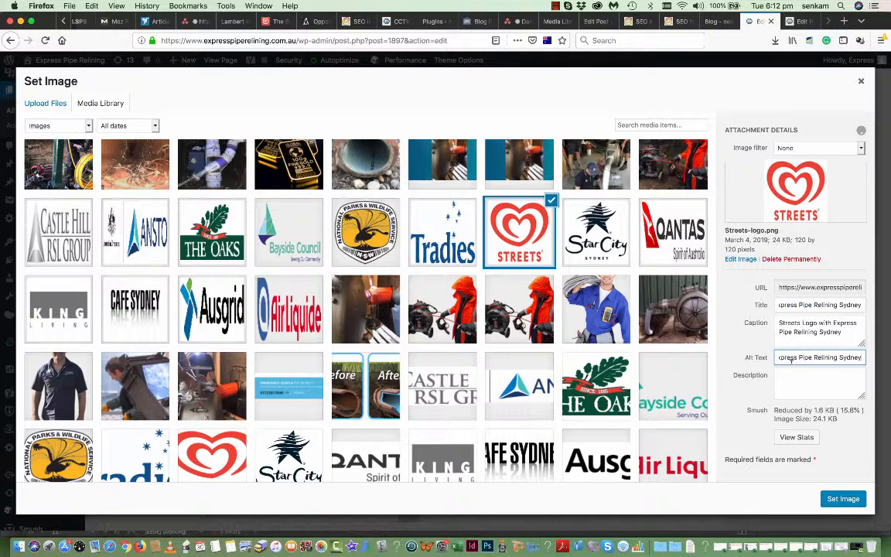
click(789, 378)
key(super+v)
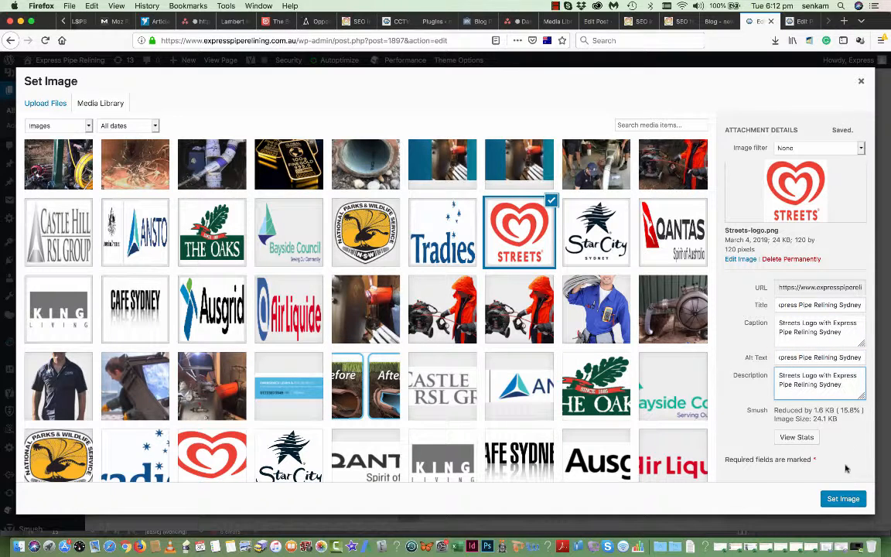
click(847, 499)
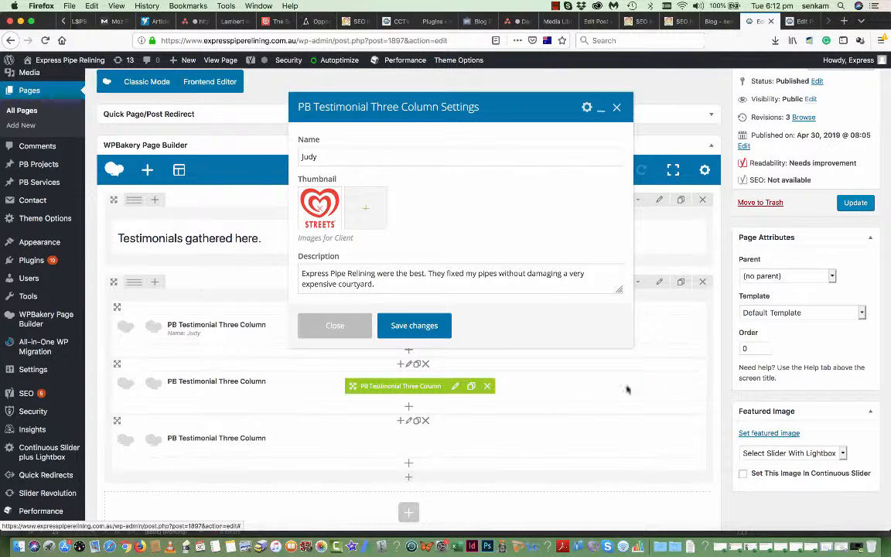
- Save the testimonial's new thumbnail and change the intro heading to 'Testimonials Collection'
click(416, 325)
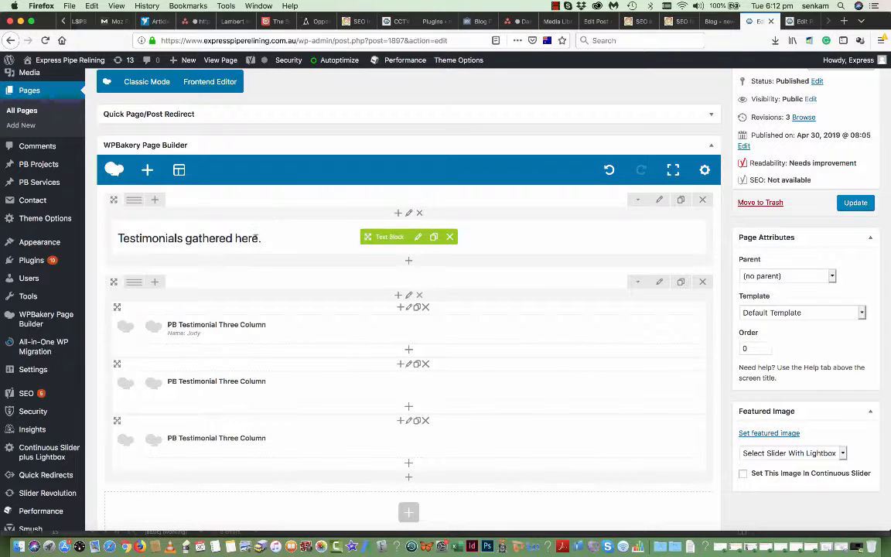
click(419, 237)
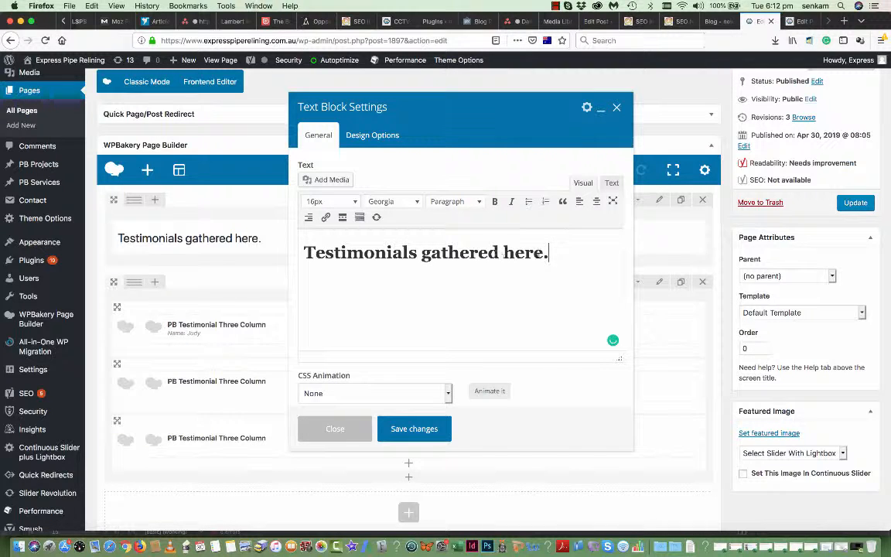
drag(551, 253, 409, 253)
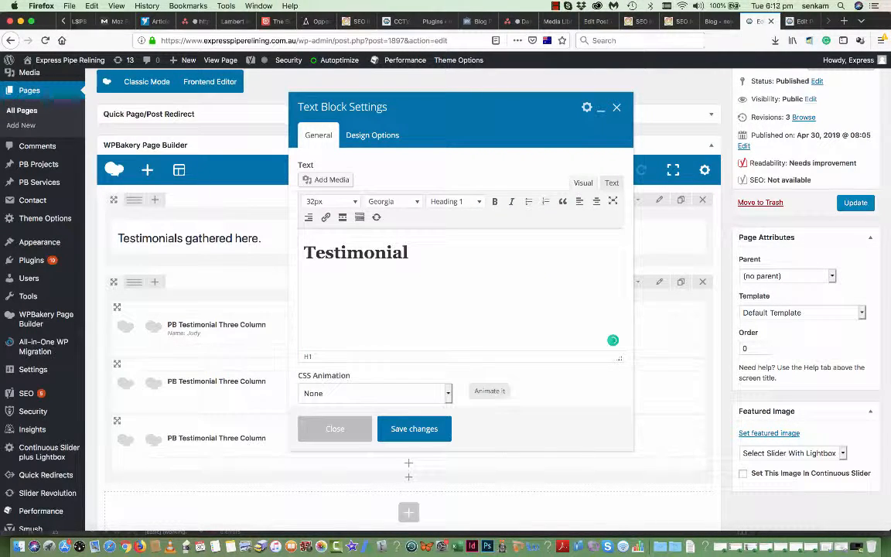
text(s Collection)
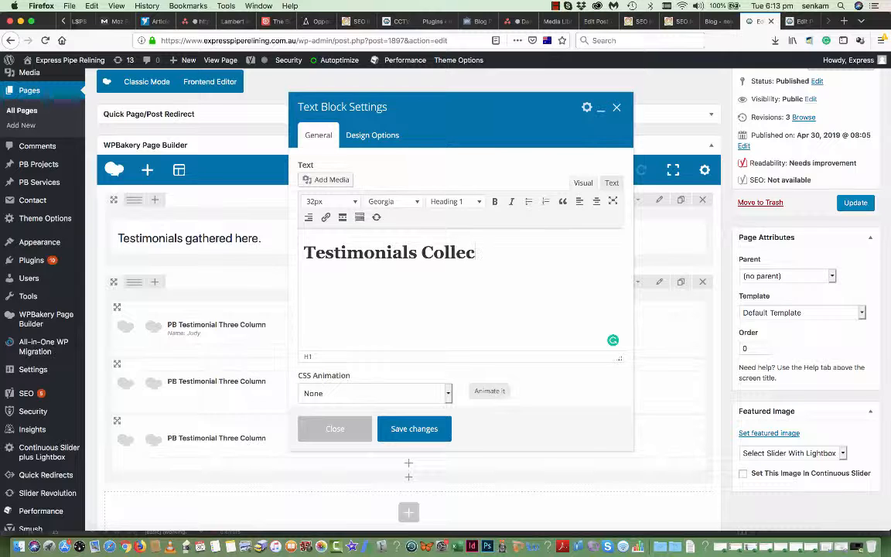
click(413, 432)
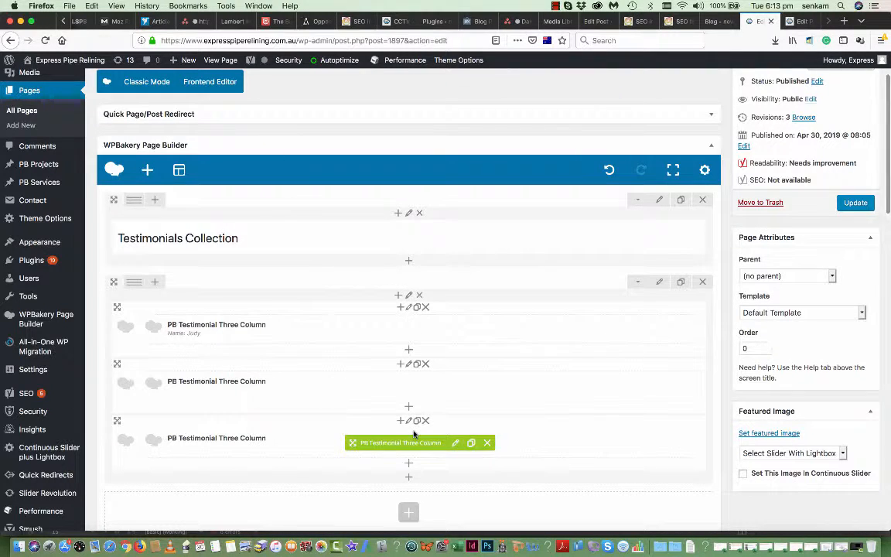
- Update the Testimonials page, then cut the third-post tab's address back to the site domain
click(855, 203)
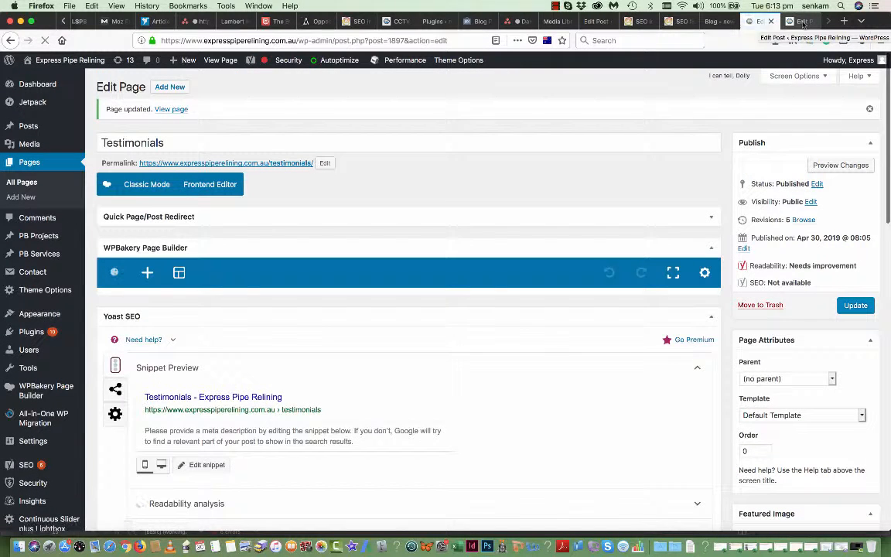
click(803, 23)
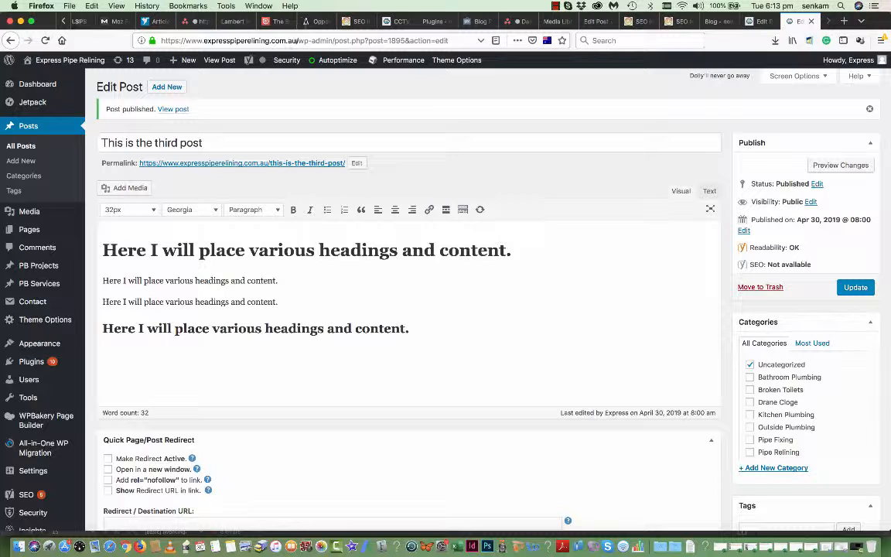
drag(298, 40, 467, 39)
key(BackSpace)
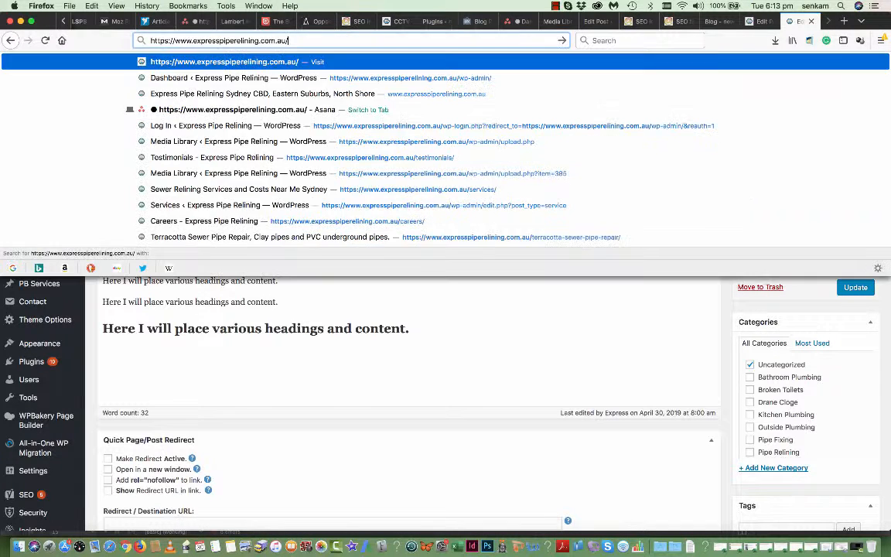
- Load the site home page and open Testimonials from the Contact menu
key(Return)
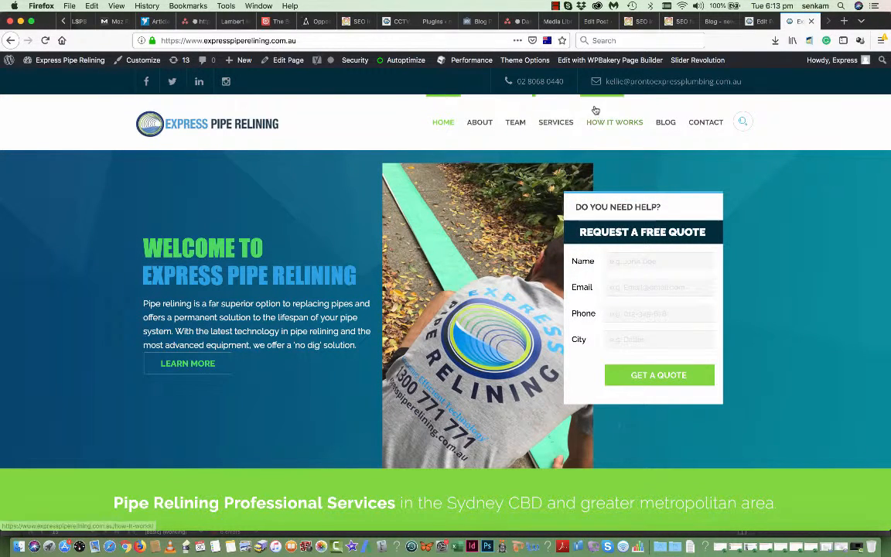
mouse_move(702, 124)
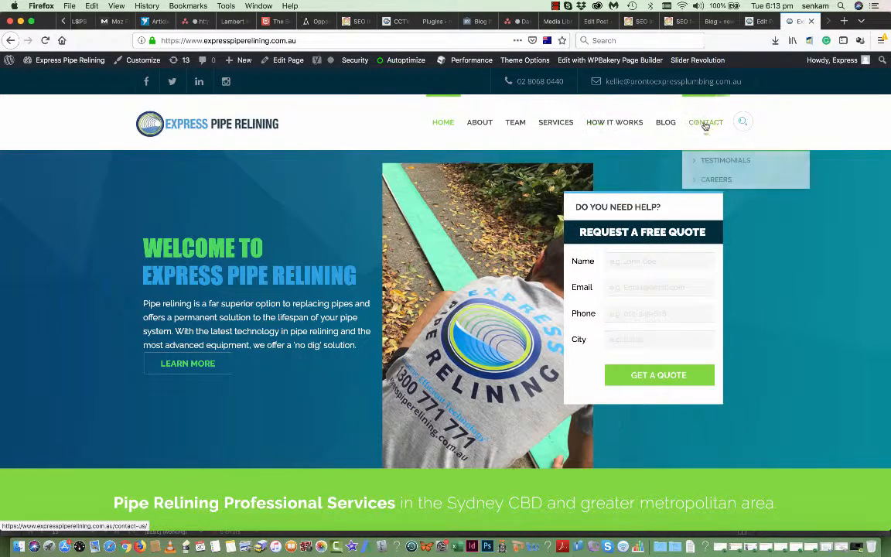
click(711, 164)
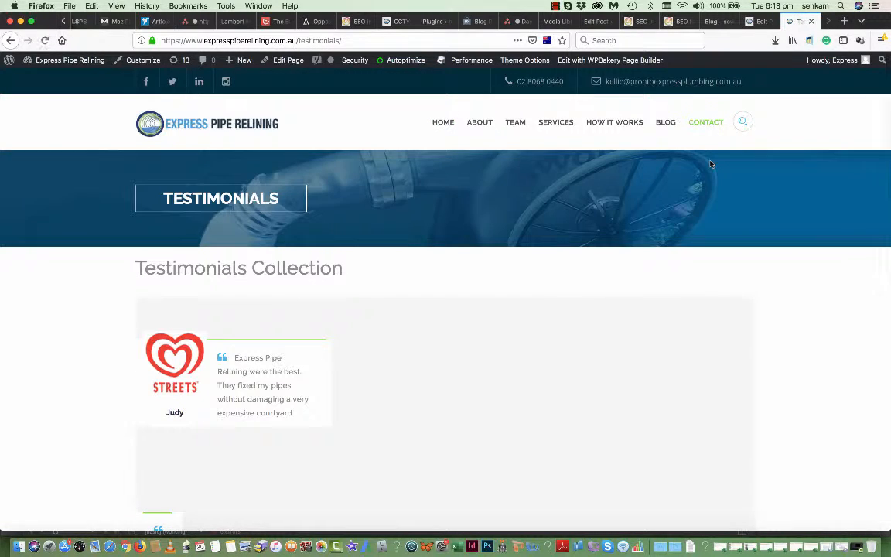
- Review the client testimonial on the live page, then delete 'testimonials/' from the address
scroll(588, 337, down, 5)
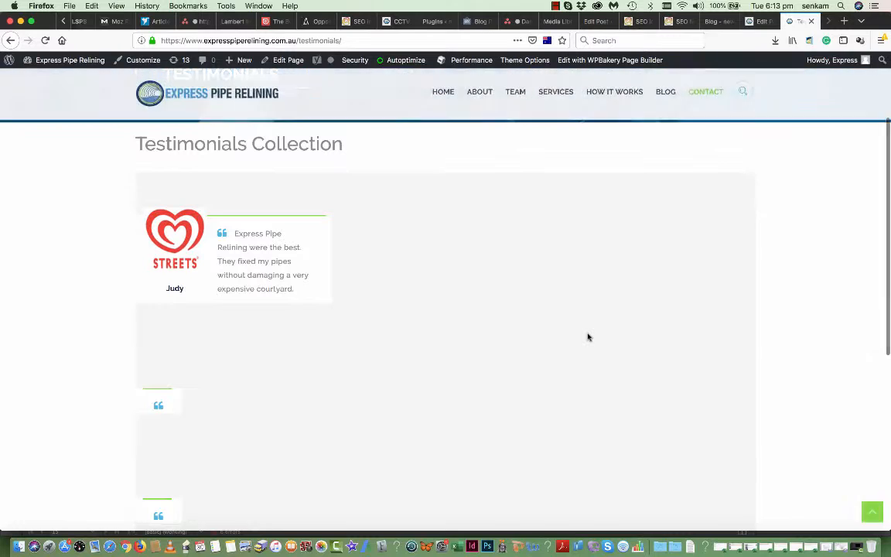
scroll(588, 337, up, 3)
scroll(588, 337, down, 1)
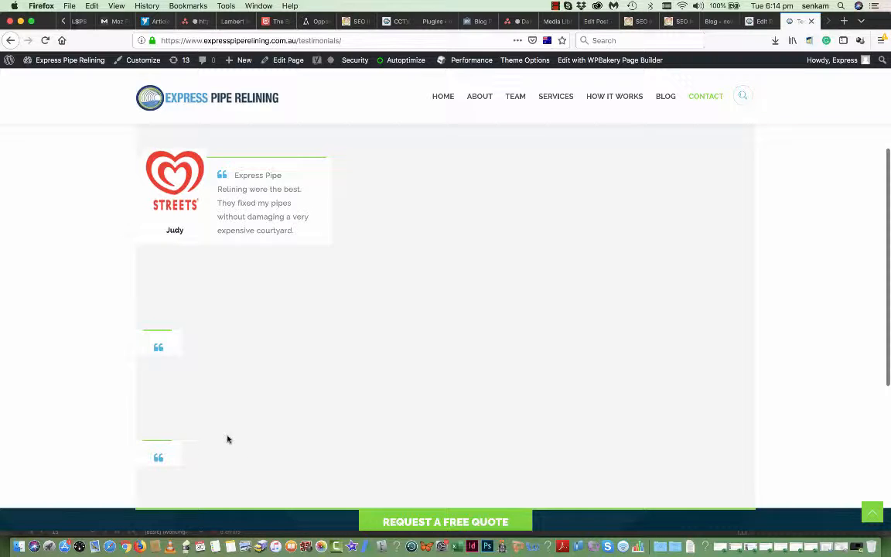
scroll(471, 163, up, 2)
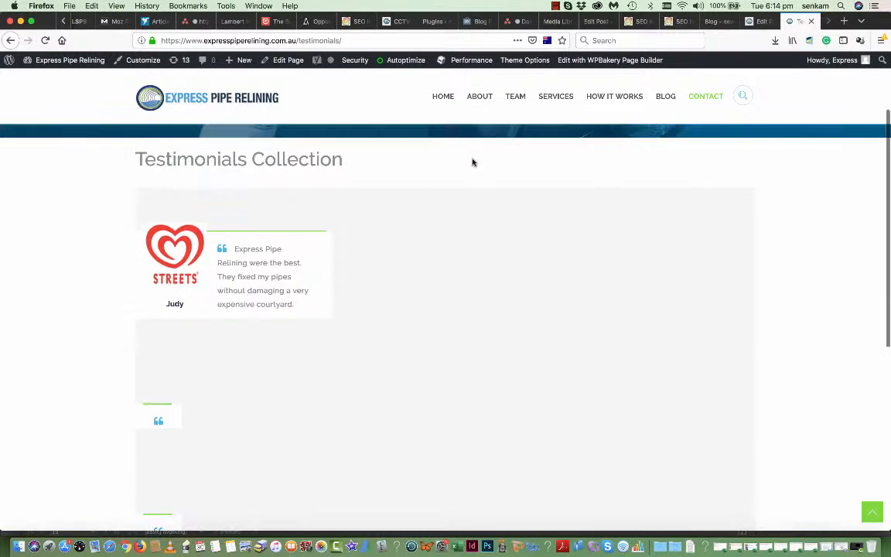
scroll(380, 261, up, 3)
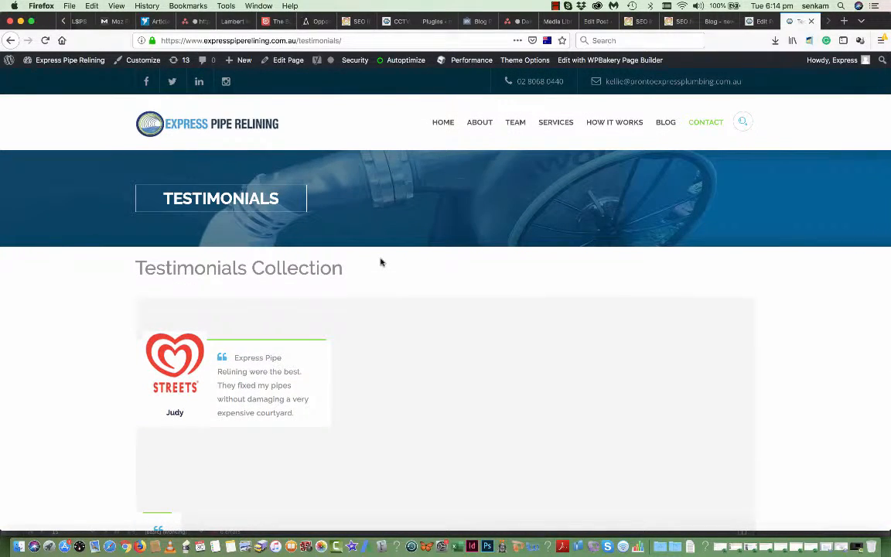
scroll(380, 261, down, 10)
scroll(380, 262, up, 5)
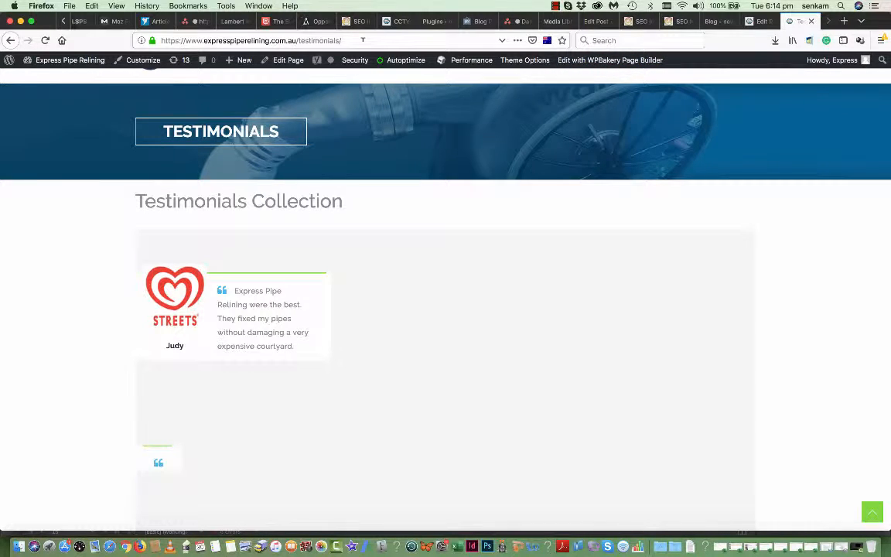
drag(358, 40, 298, 40)
key(BackSpace)
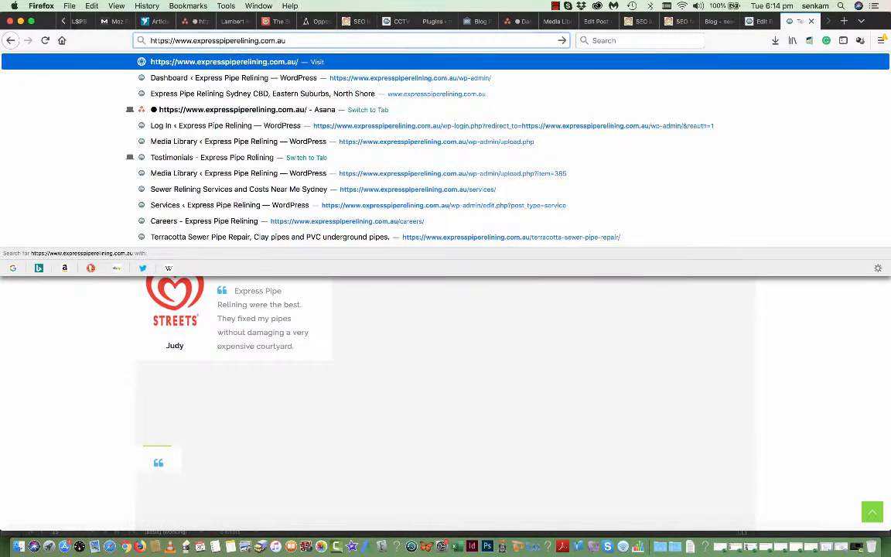
- Load the home page, open TEAM from the main menu, and scroll through the staff bios
key(Return)
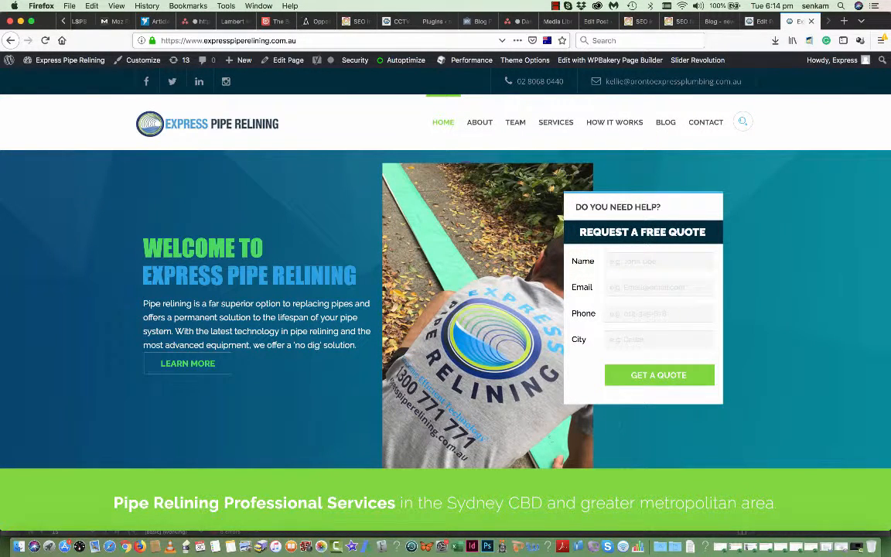
scroll(411, 194, down, 2)
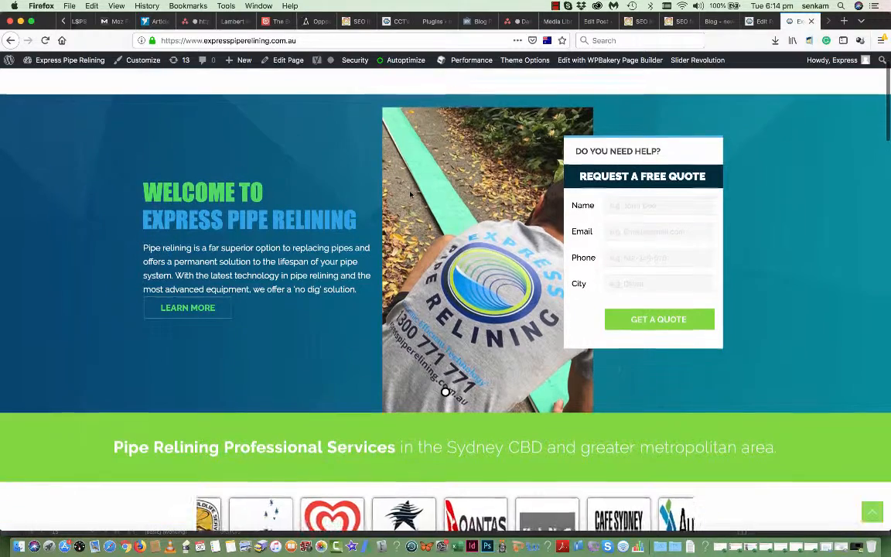
scroll(411, 194, up, 2)
mouse_move(549, 127)
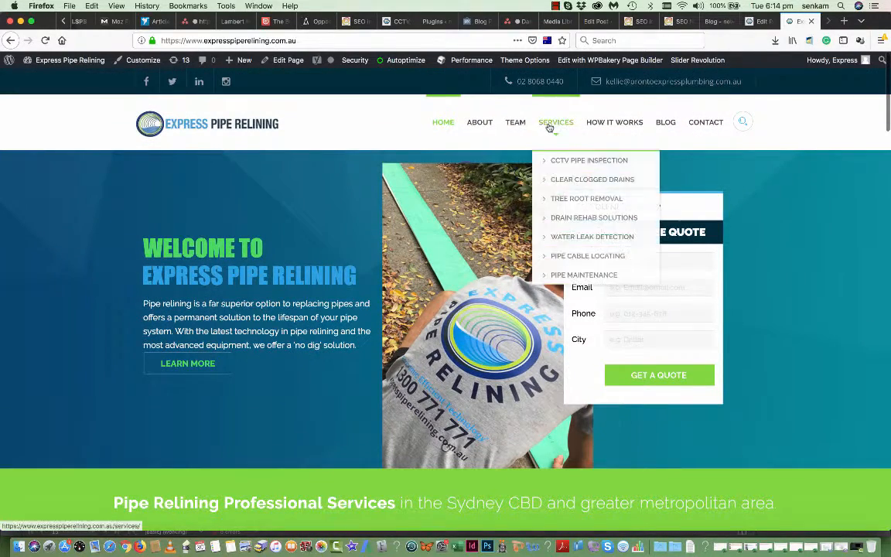
click(513, 124)
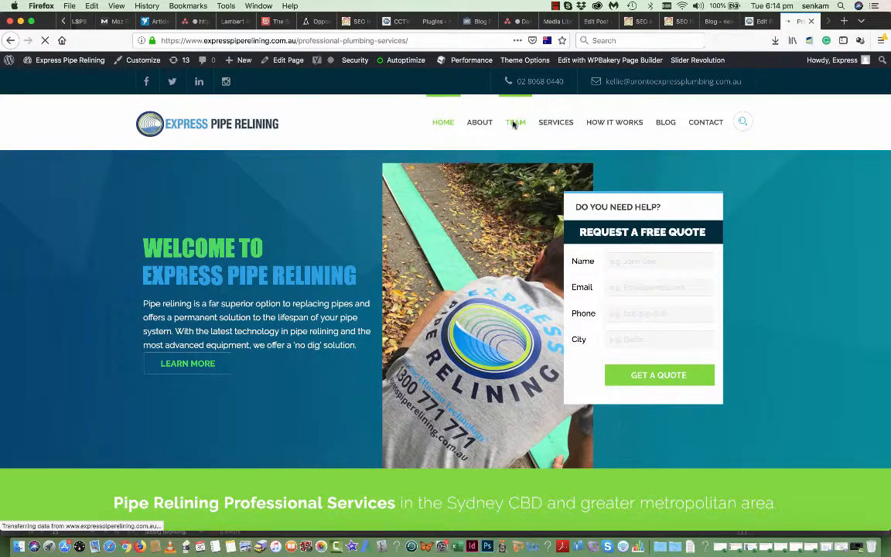
scroll(507, 360, down, 8)
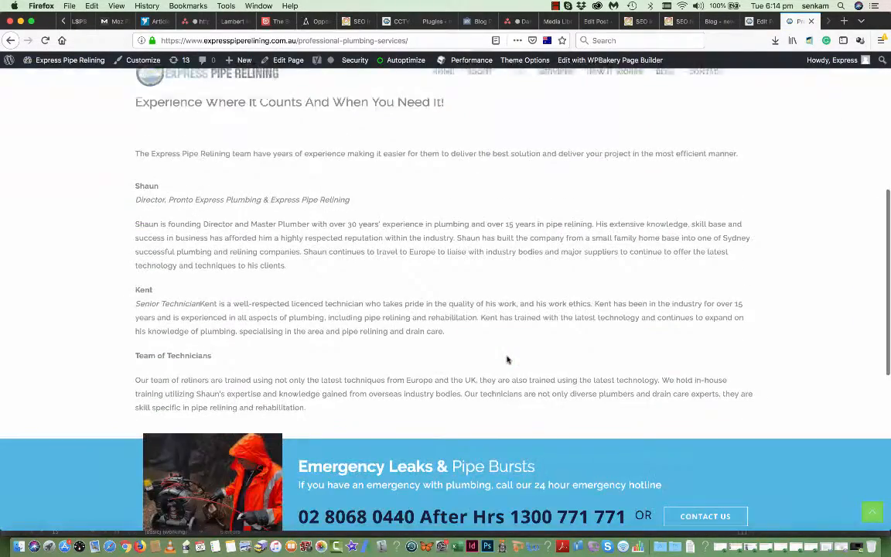
scroll(507, 360, up, 3)
scroll(508, 359, down, 3)
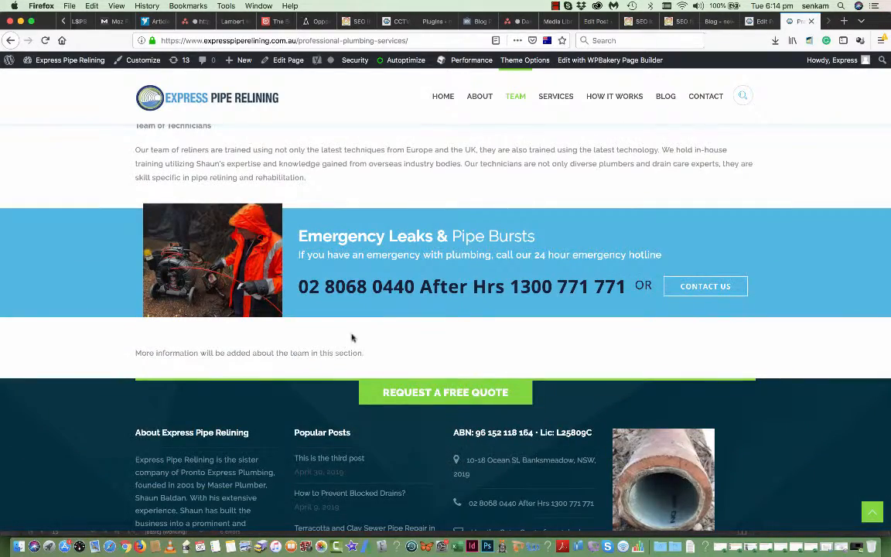
scroll(346, 346, up, 5)
scroll(345, 346, up, 2)
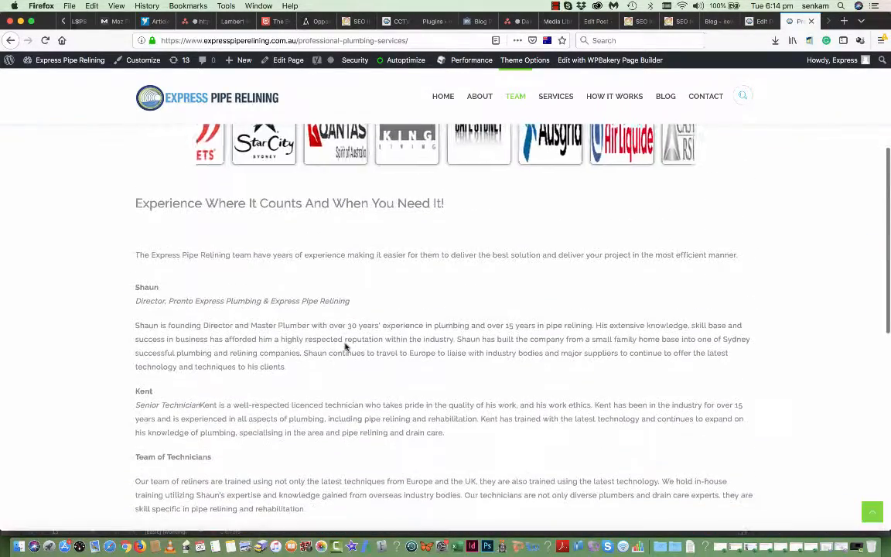
scroll(219, 459, down, 1)
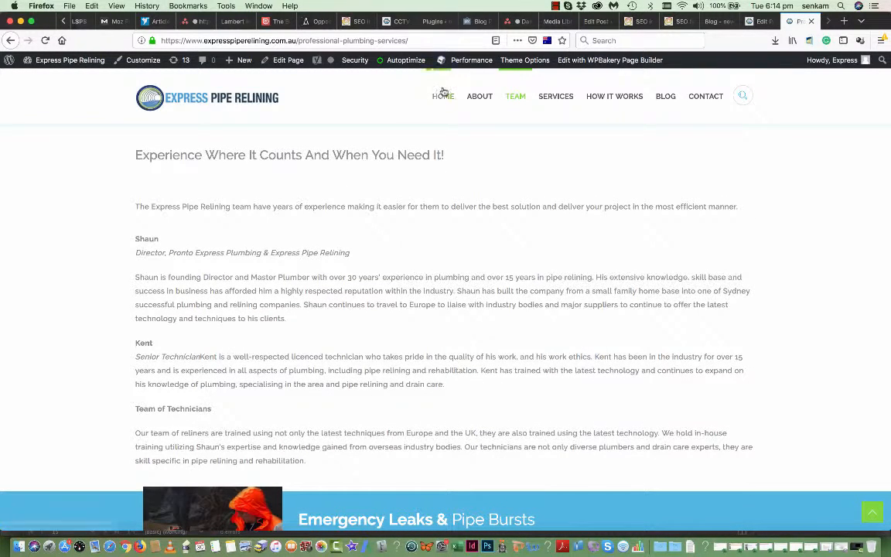
- Edit the Team page in WPBakery and re-save the staff bios Text Block
click(288, 66)
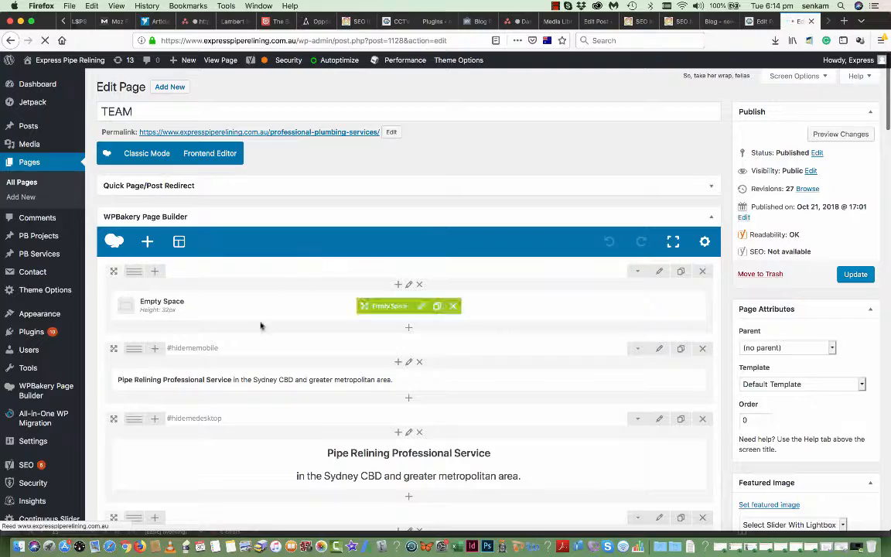
scroll(261, 324, down, 2)
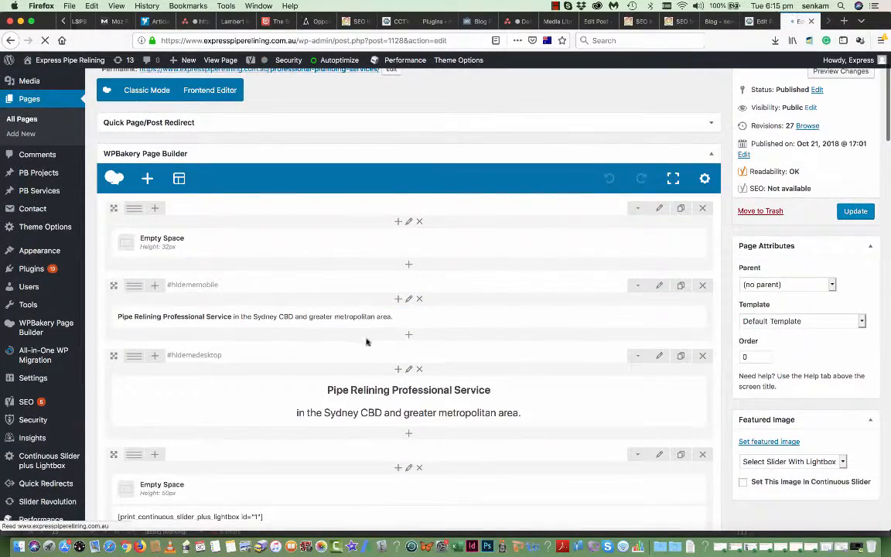
scroll(367, 338, down, 7)
scroll(366, 338, down, 5)
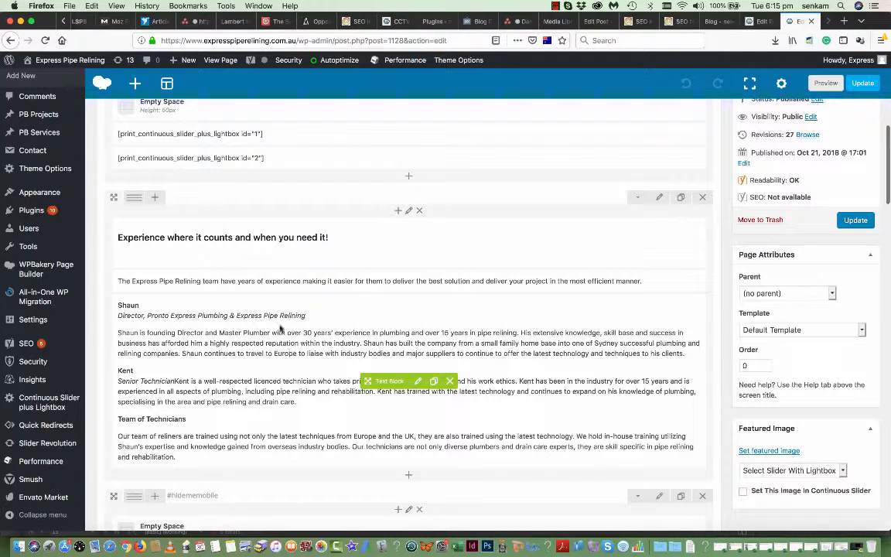
click(418, 382)
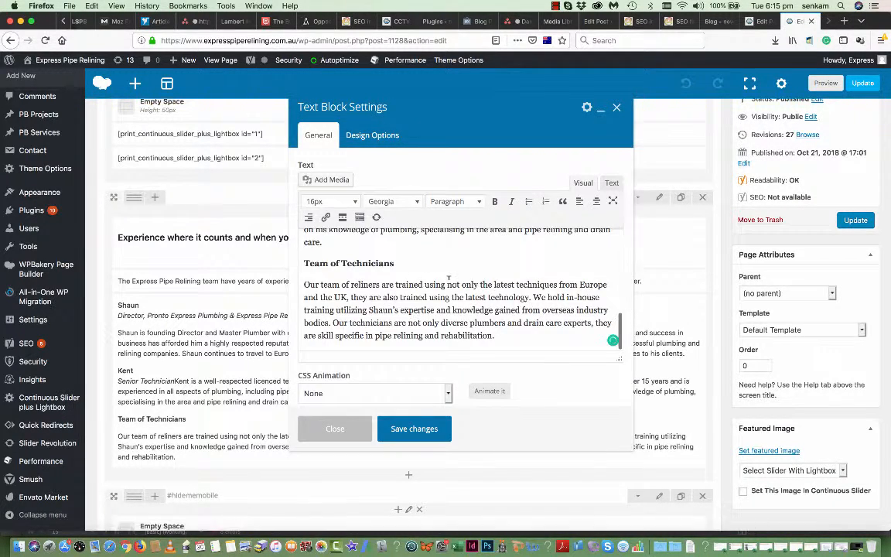
click(414, 428)
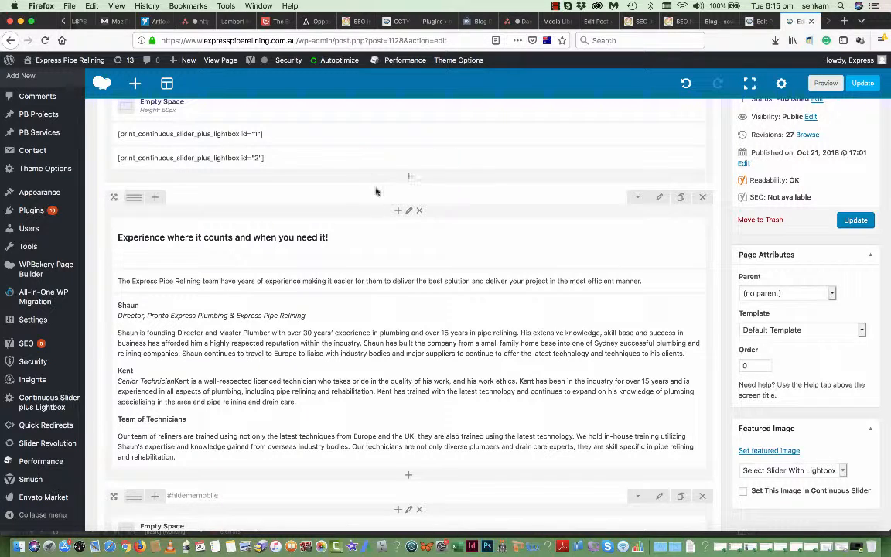
scroll(349, 242, up, 5)
scroll(349, 242, up, 3)
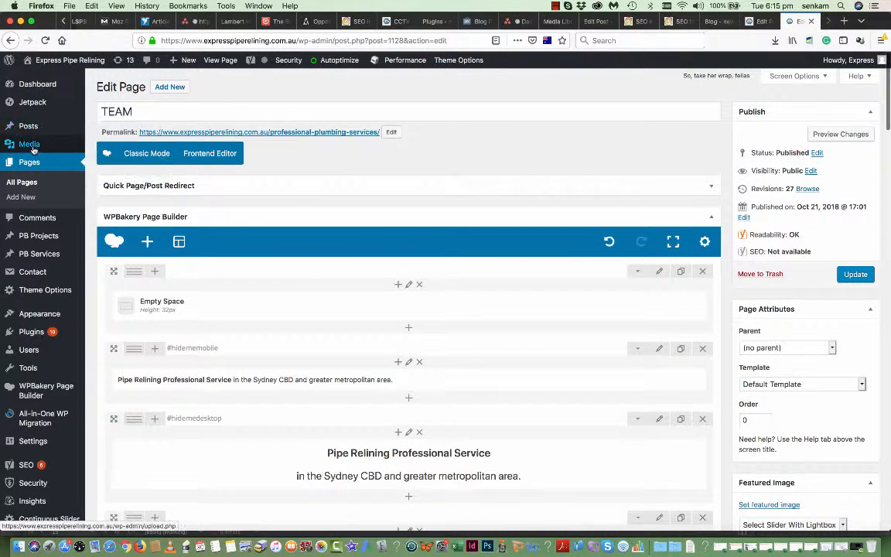
- Go to Media > Library, confirming Leave Page on the unsaved-changes prompt
mouse_move(29, 142)
click(100, 147)
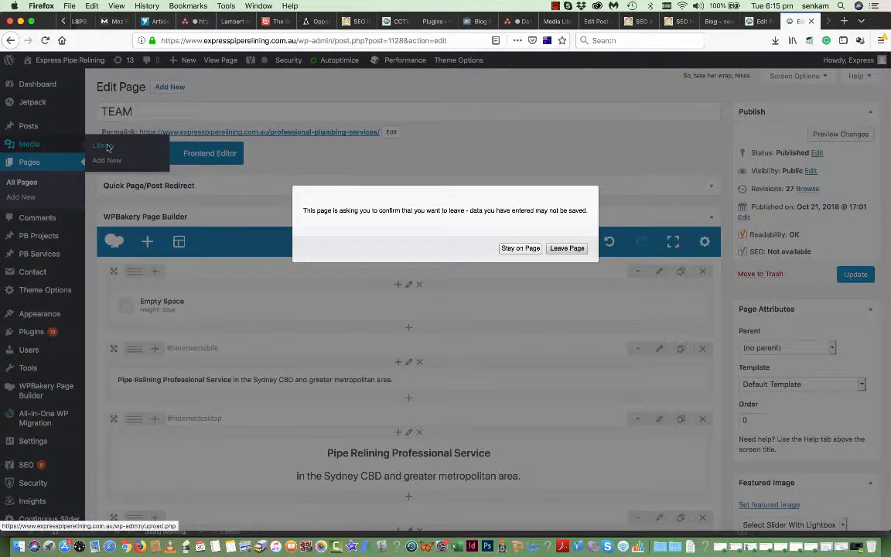
click(574, 249)
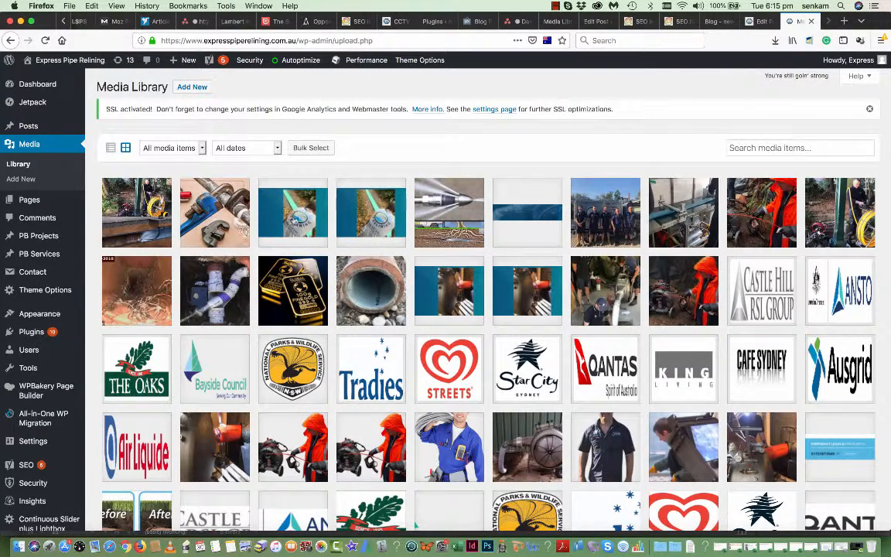
scroll(445, 237, down, 2)
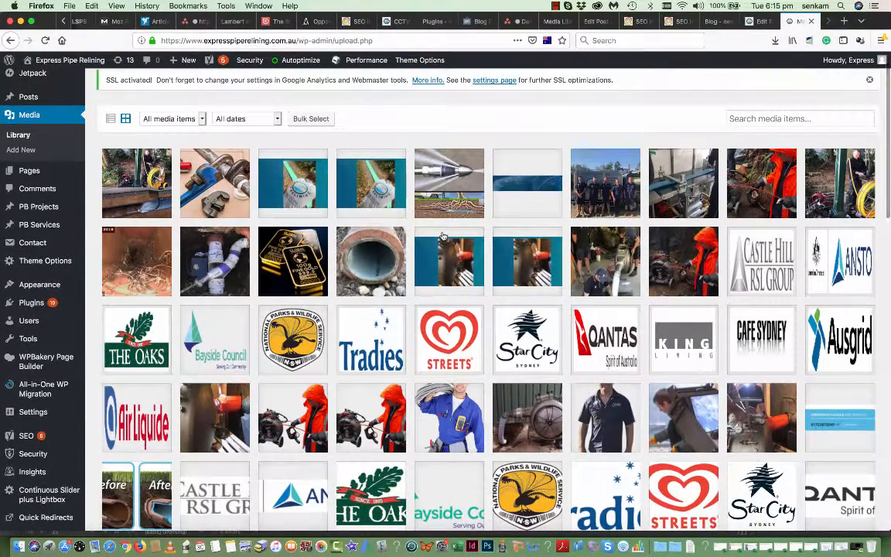
scroll(445, 238, down, 2)
scroll(444, 236, down, 3)
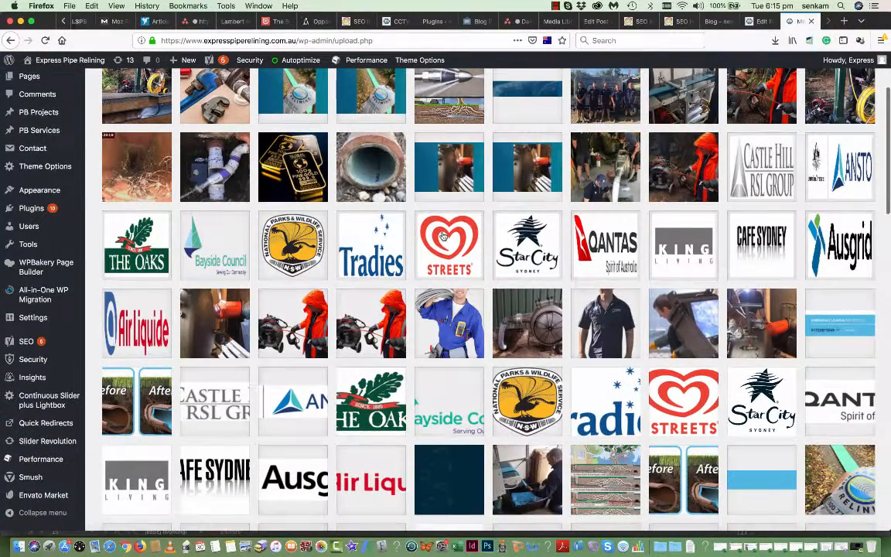
scroll(444, 236, down, 4)
scroll(444, 236, down, 10)
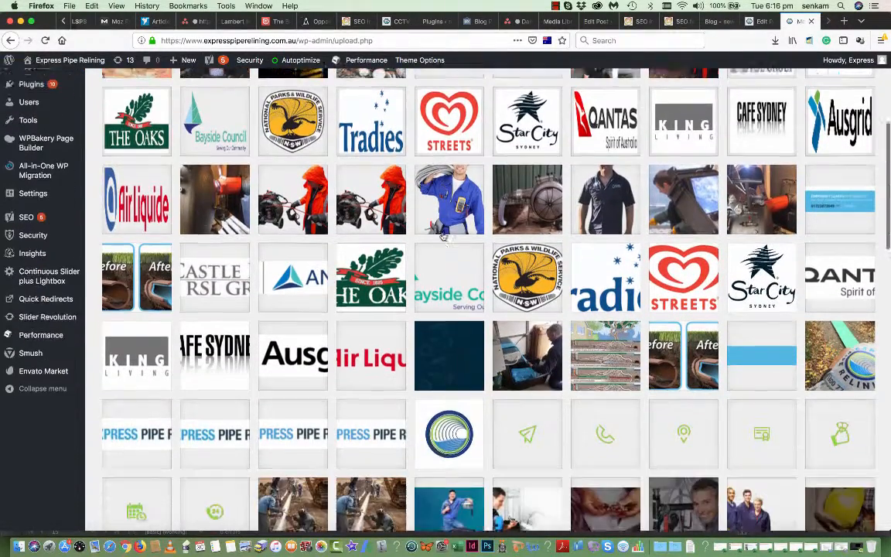
scroll(444, 236, down, 10)
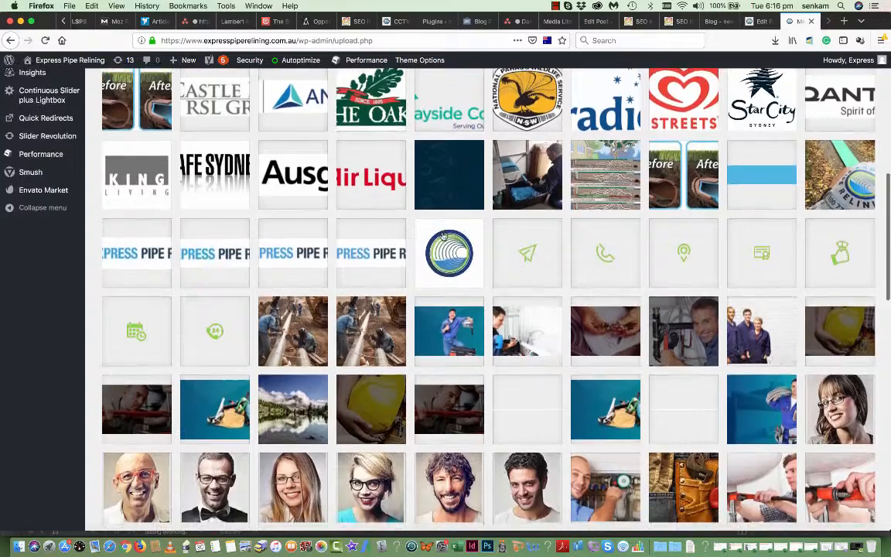
scroll(444, 236, down, 13)
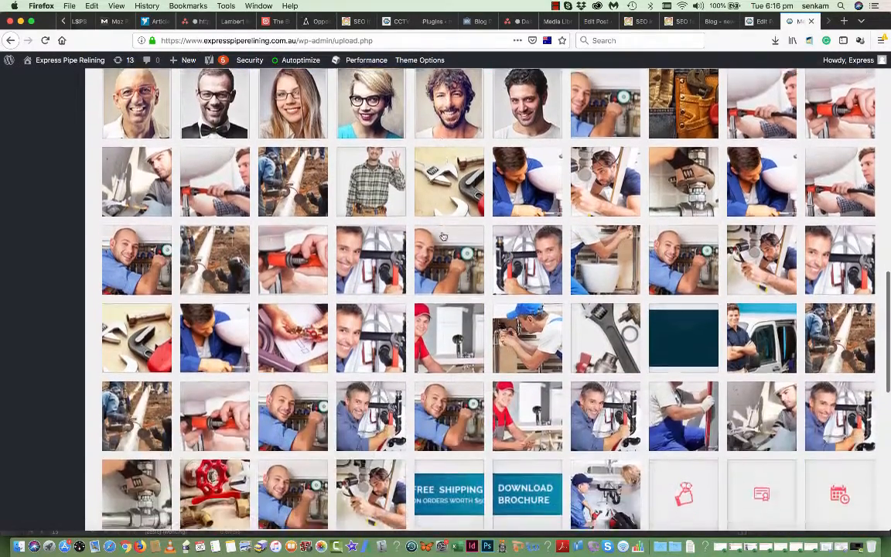
scroll(444, 236, down, 3)
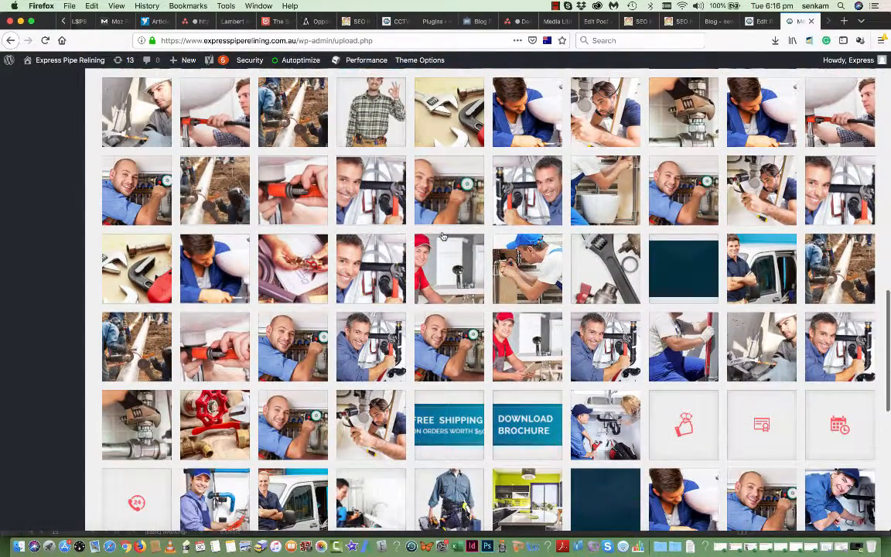
scroll(447, 349, down, 3)
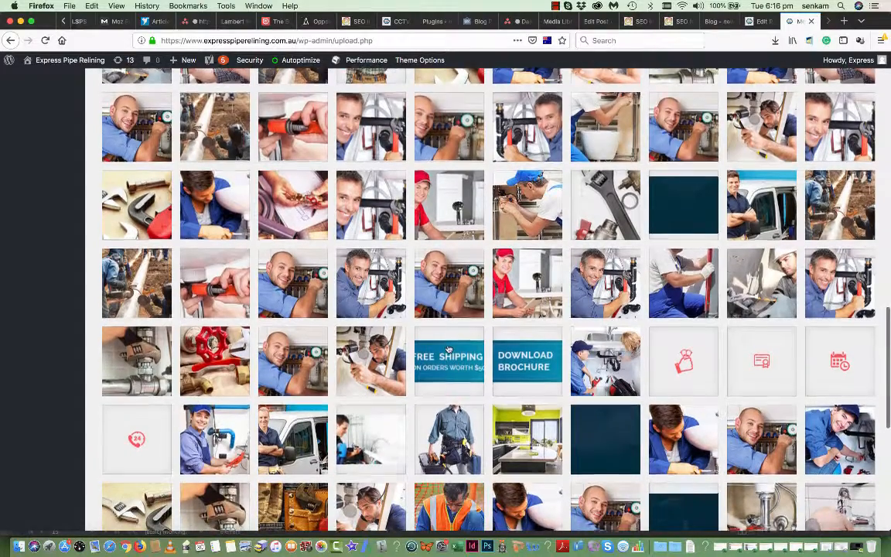
scroll(448, 350, down, 3)
scroll(447, 350, down, 15)
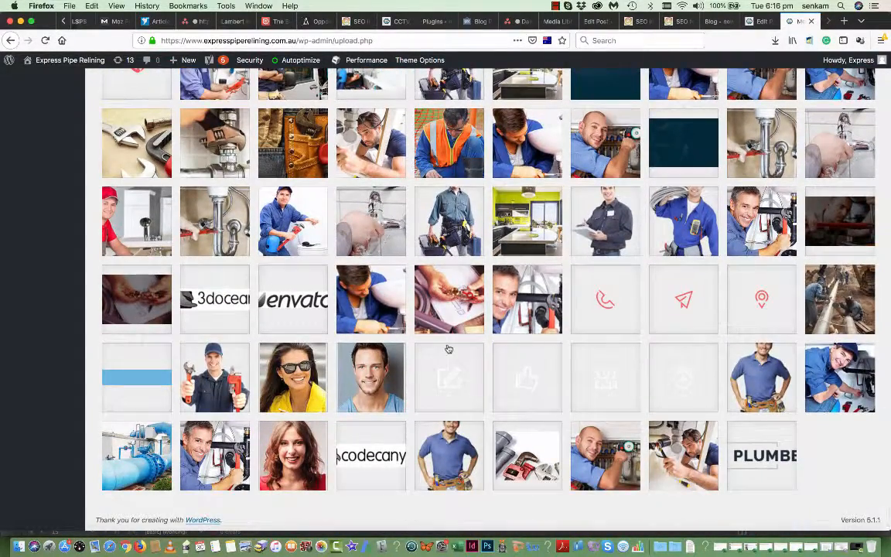
scroll(388, 278, up, 10)
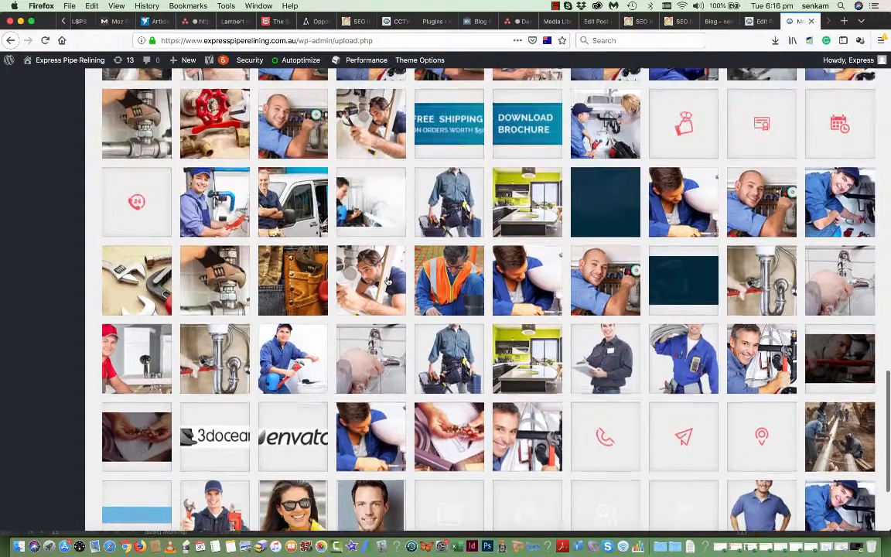
scroll(389, 282, up, 4)
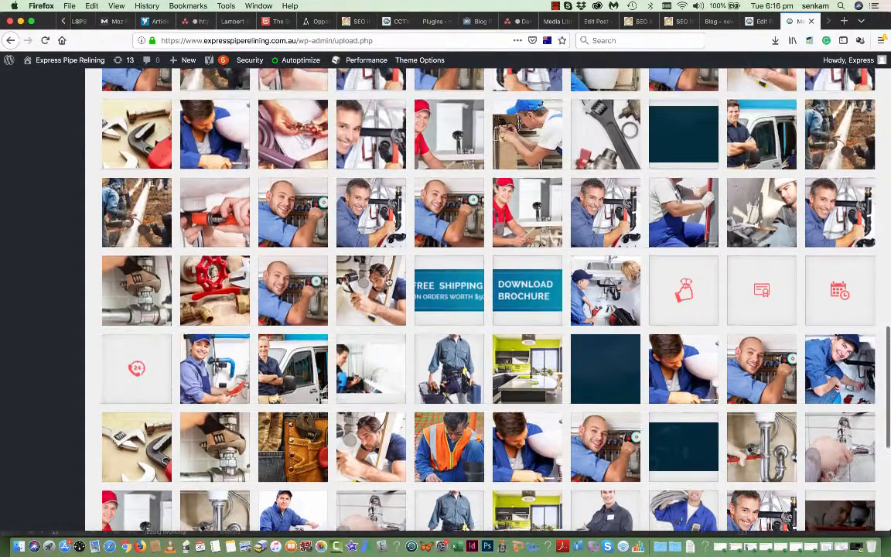
scroll(389, 281, up, 3)
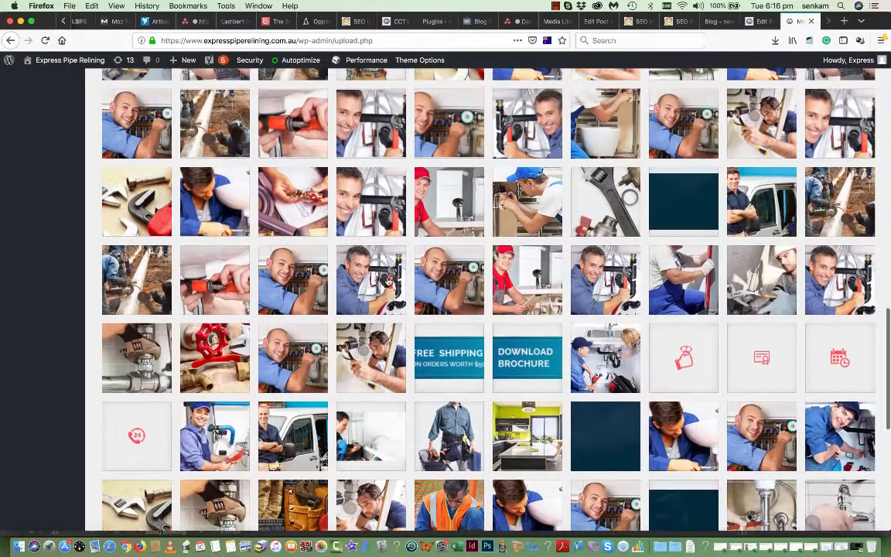
scroll(388, 282, up, 3)
scroll(388, 282, up, 2)
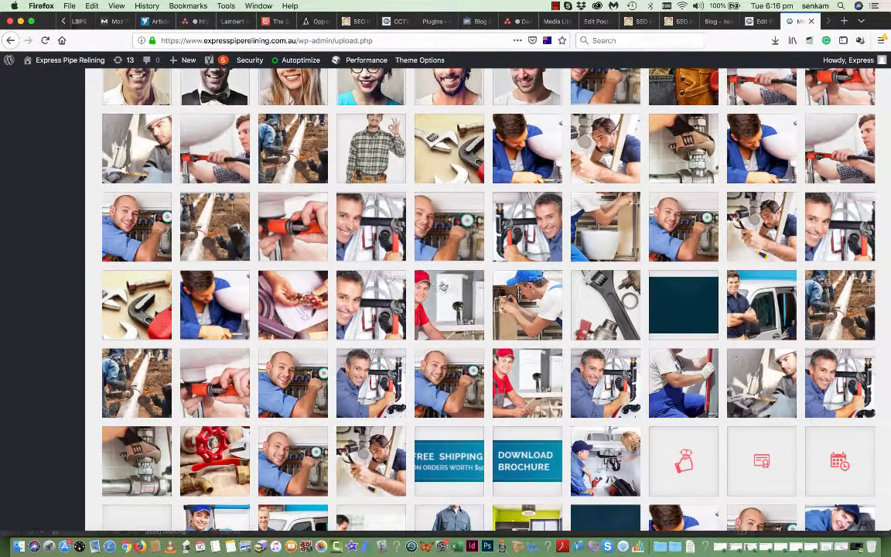
scroll(477, 357, up, 3)
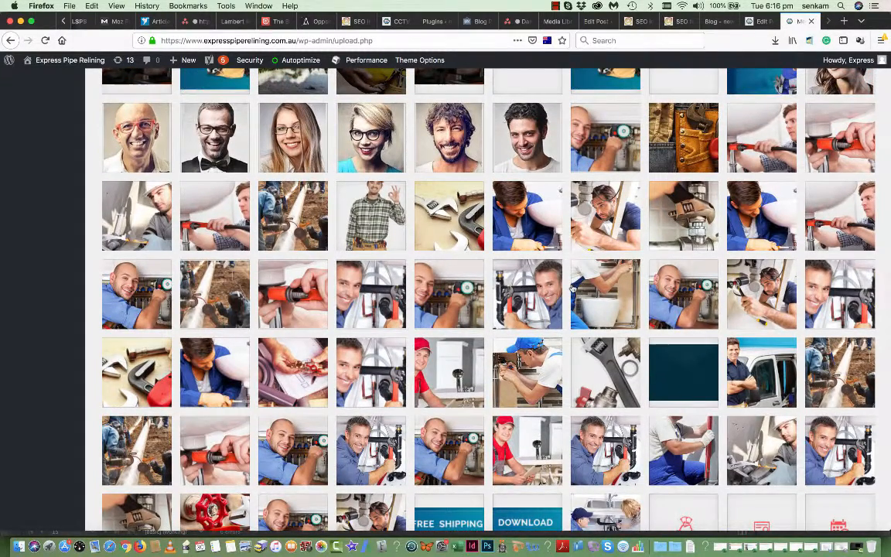
scroll(573, 288, up, 3)
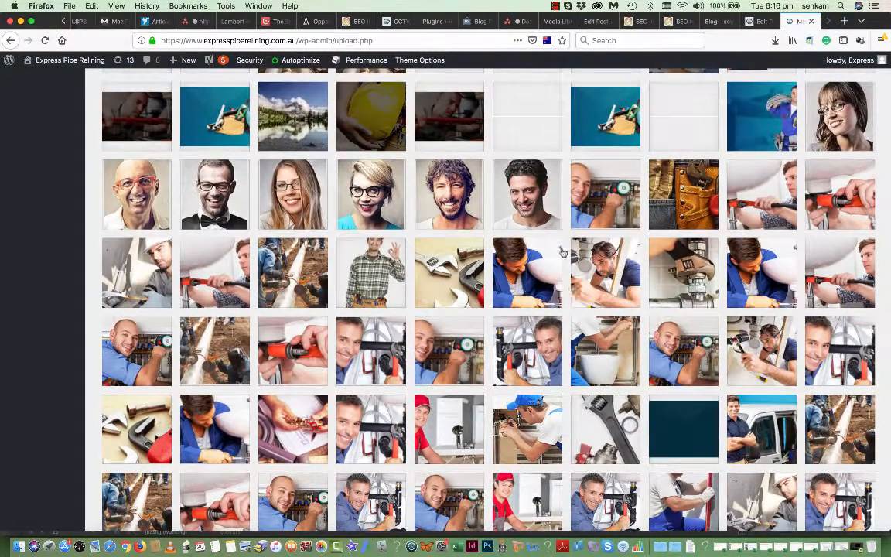
scroll(497, 194, up, 5)
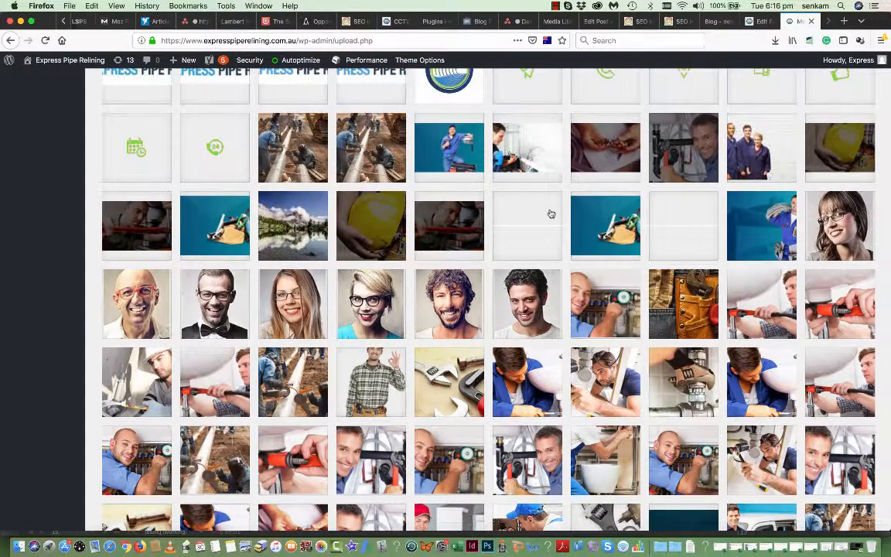
scroll(551, 213, up, 5)
scroll(551, 213, up, 5)
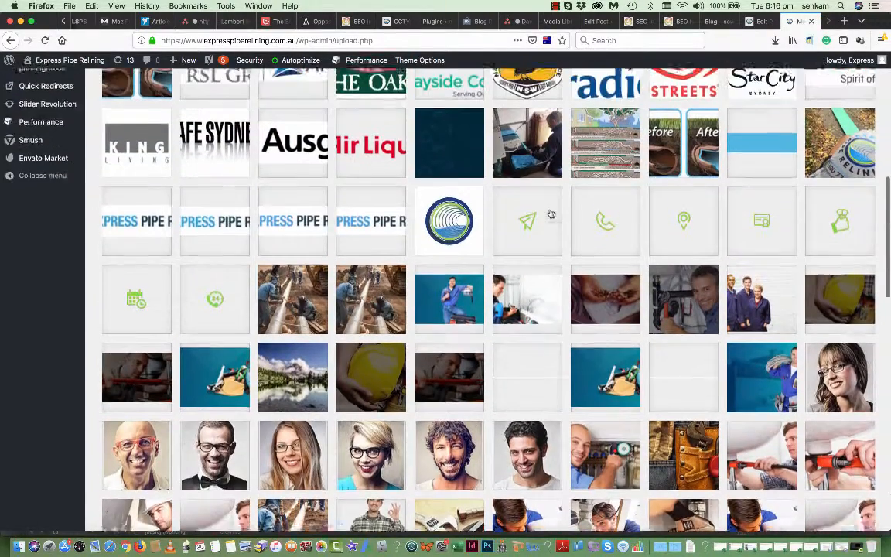
scroll(551, 214, up, 4)
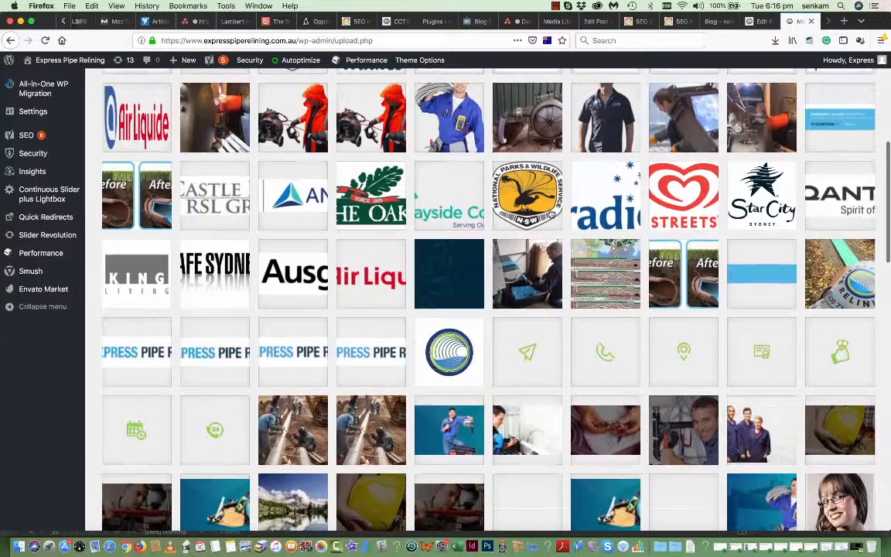
scroll(551, 214, up, 6)
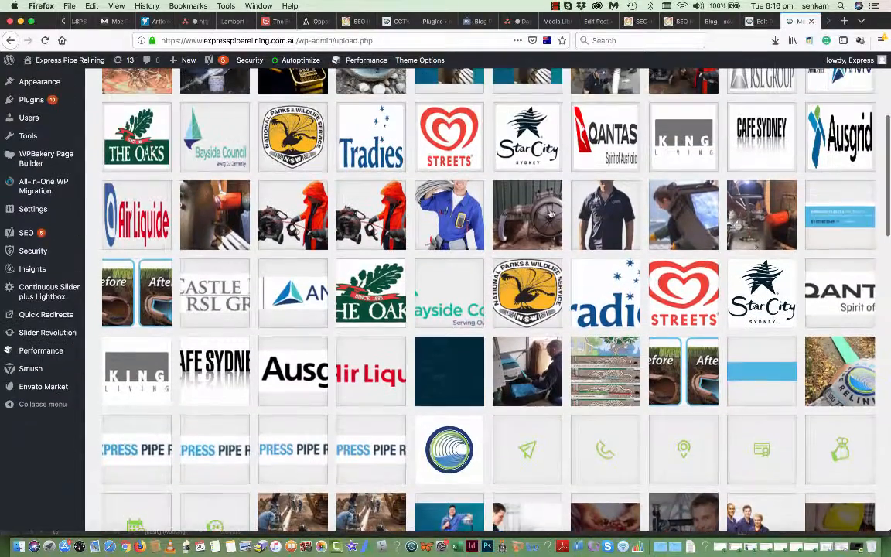
scroll(551, 214, up, 8)
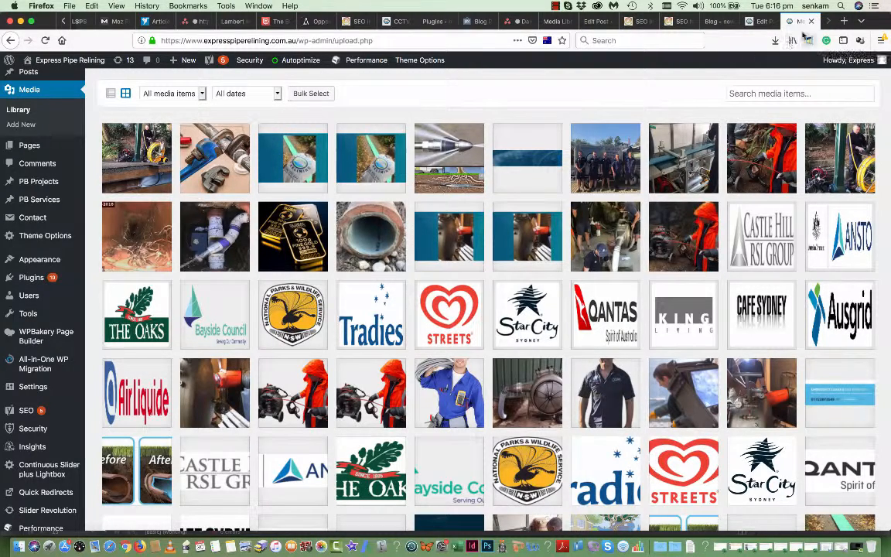
- In the Edit Page tab, cut the address back to the site root and load the home page
click(763, 22)
drag(449, 40, 293, 38)
key(BackSpace)
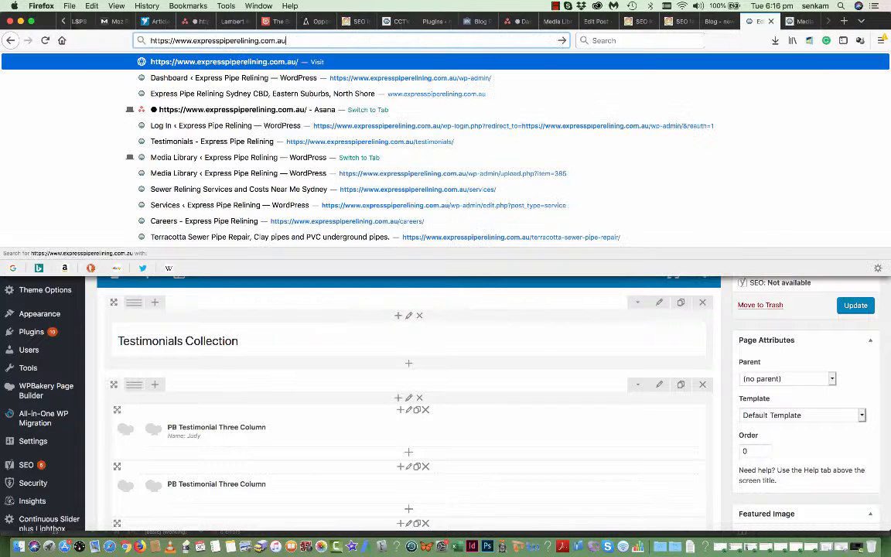
key(Return)
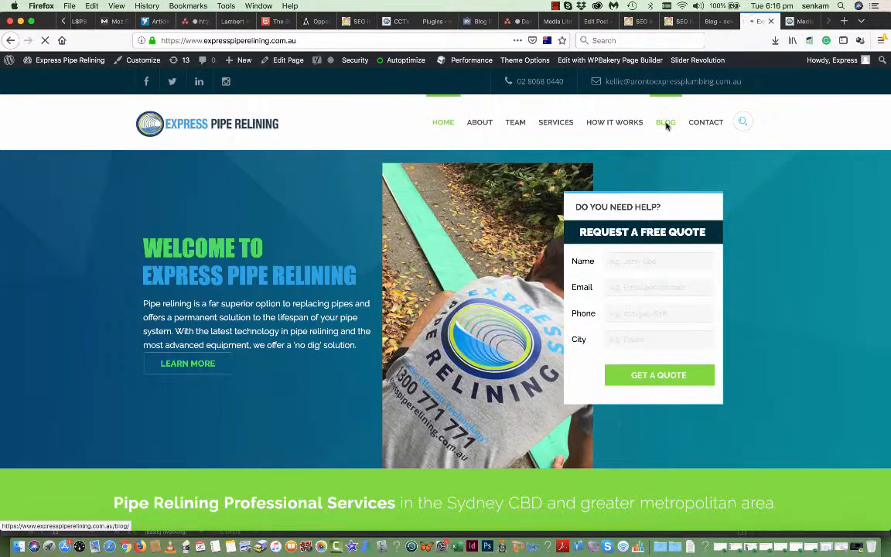
- Open the BLOG page, scroll through its posts, then return to the Media Library tab
click(666, 124)
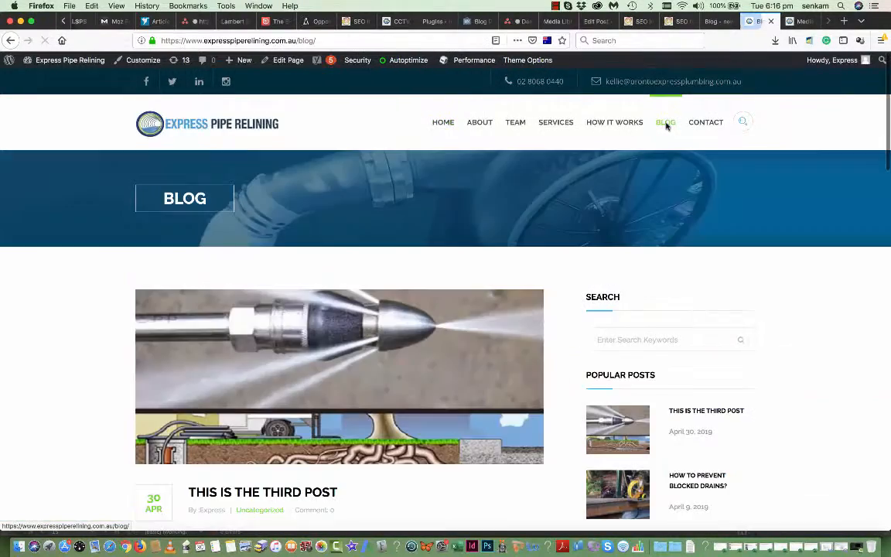
scroll(403, 339, down, 5)
scroll(403, 339, down, 2)
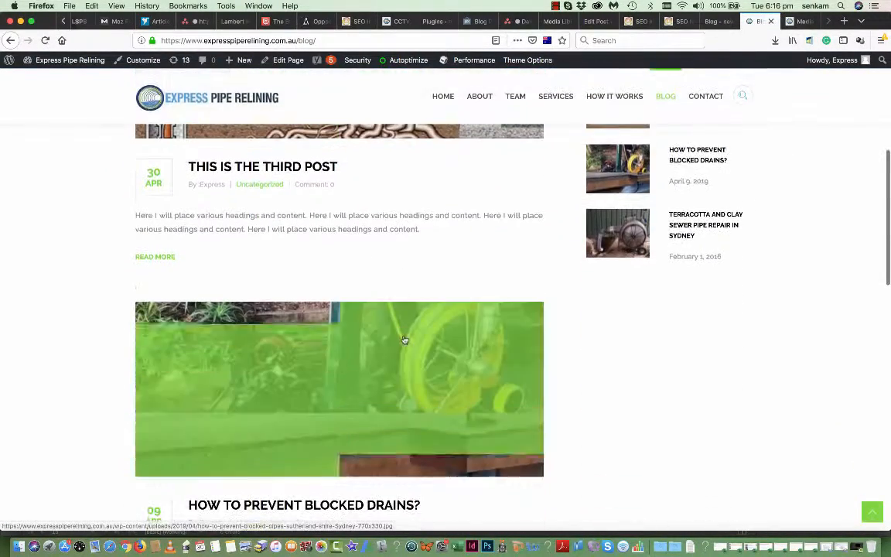
scroll(406, 340, down, 5)
scroll(409, 340, down, 1)
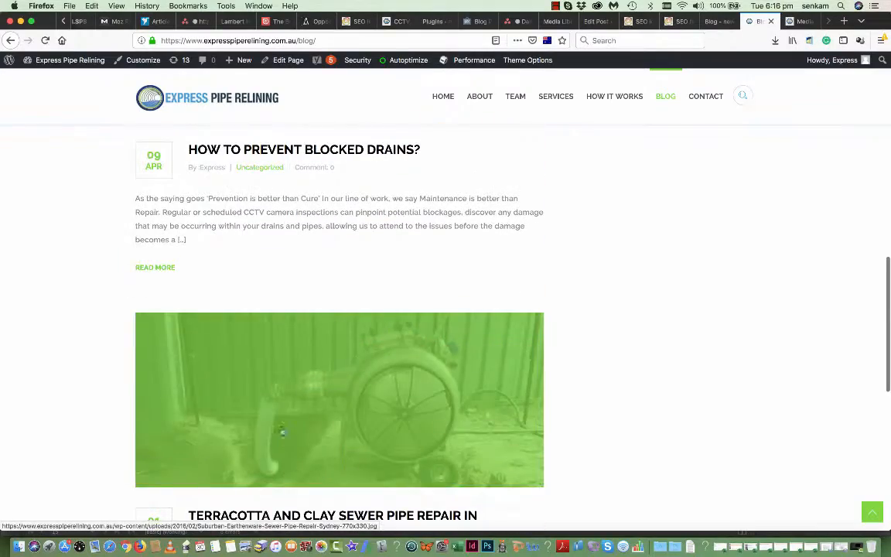
click(796, 21)
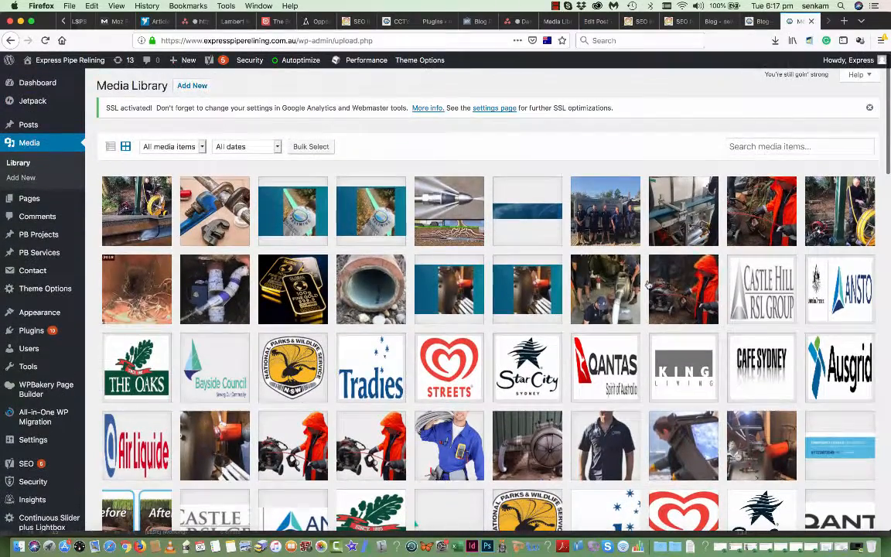
scroll(688, 340, down, 3)
scroll(697, 354, down, 6)
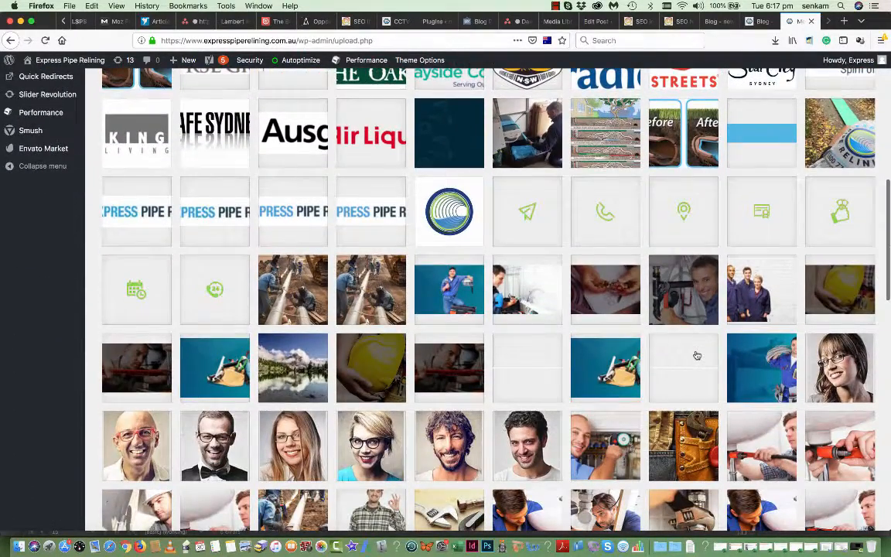
scroll(697, 355, down, 3)
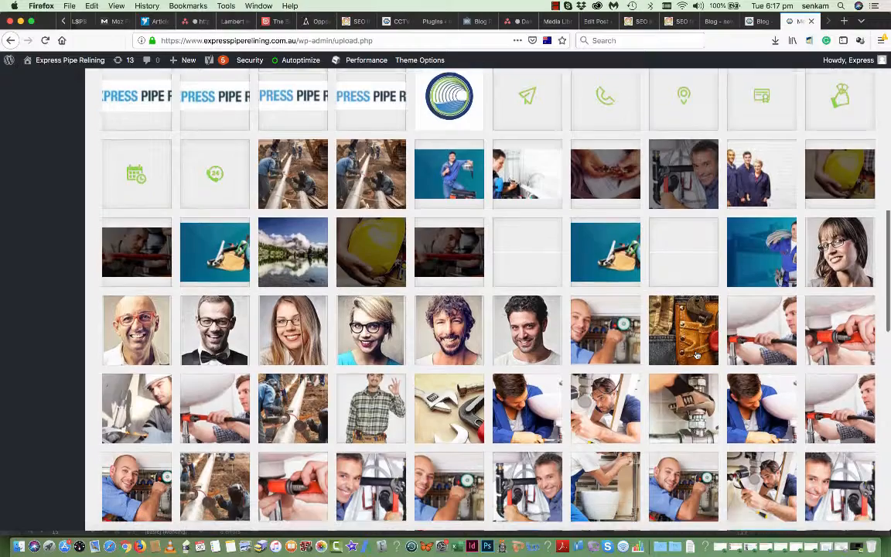
scroll(697, 355, down, 4)
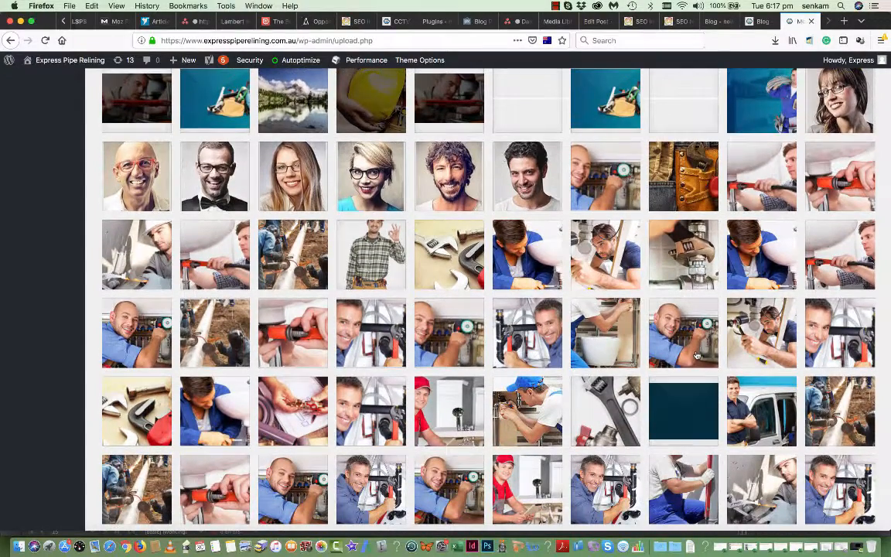
scroll(697, 355, down, 4)
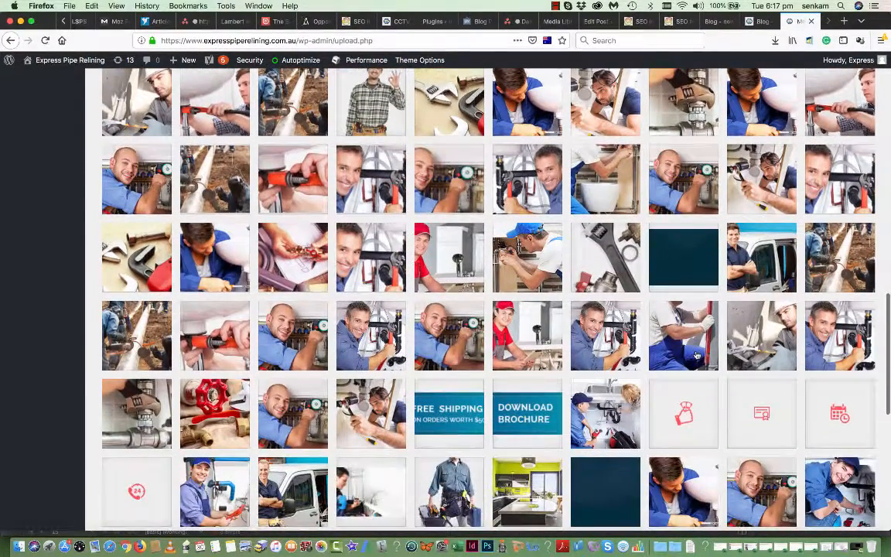
scroll(697, 355, down, 3)
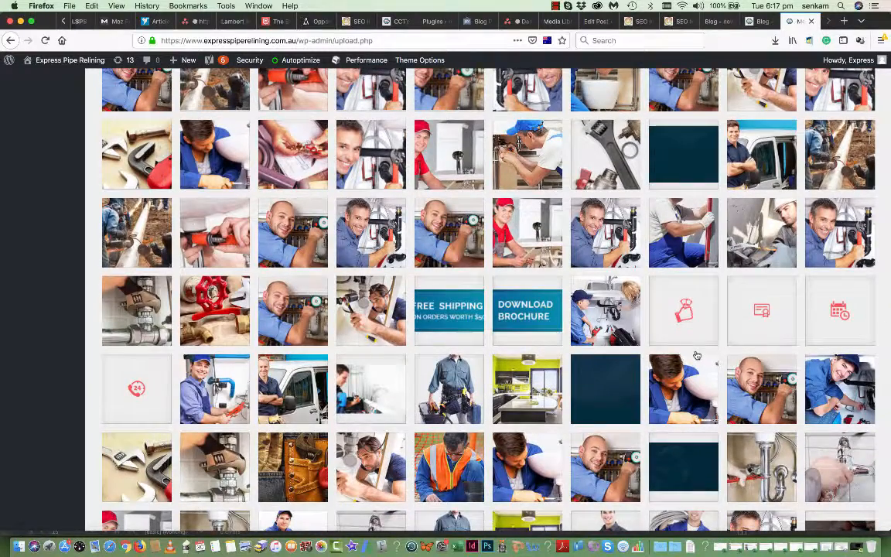
scroll(697, 355, down, 3)
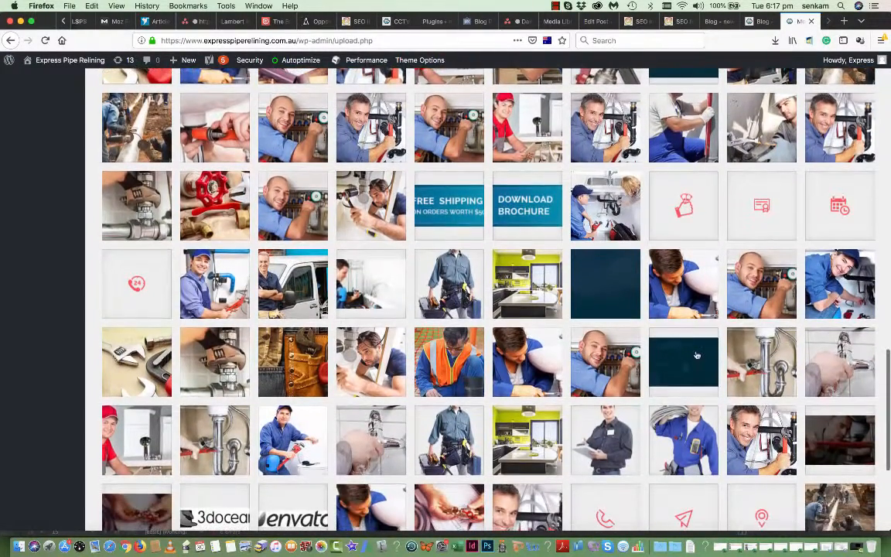
scroll(697, 355, down, 4)
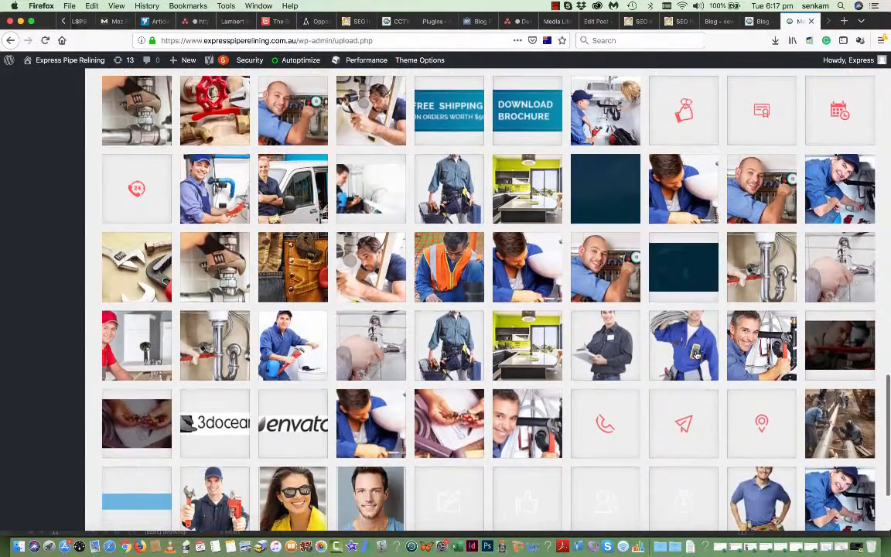
scroll(697, 355, down, 2)
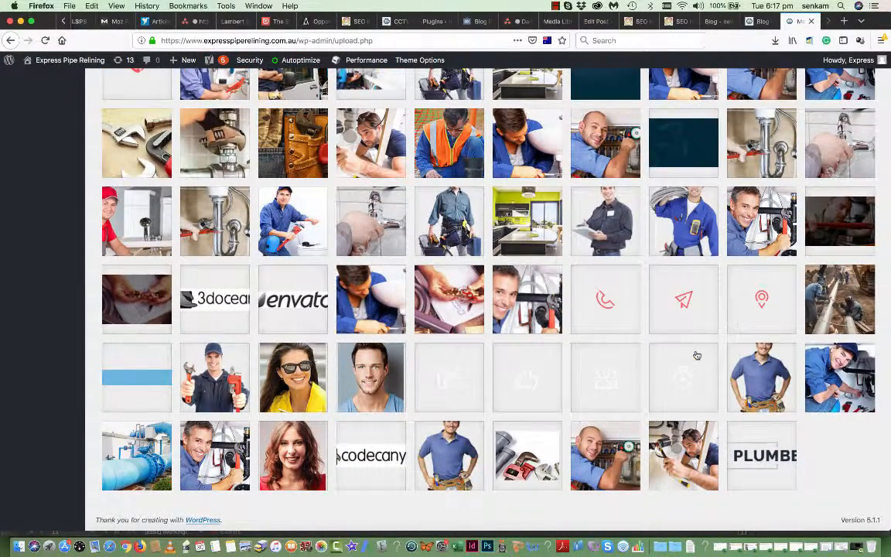
scroll(697, 355, up, 3)
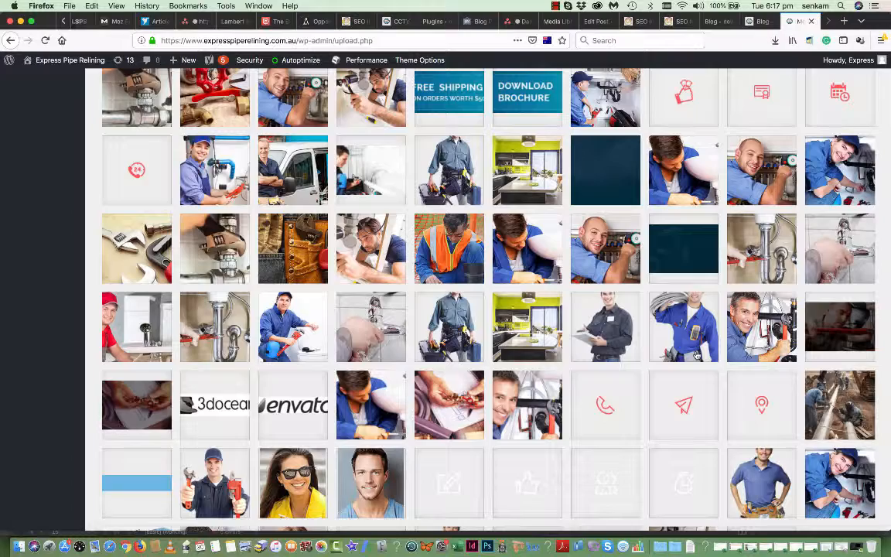
scroll(738, 299, up, 15)
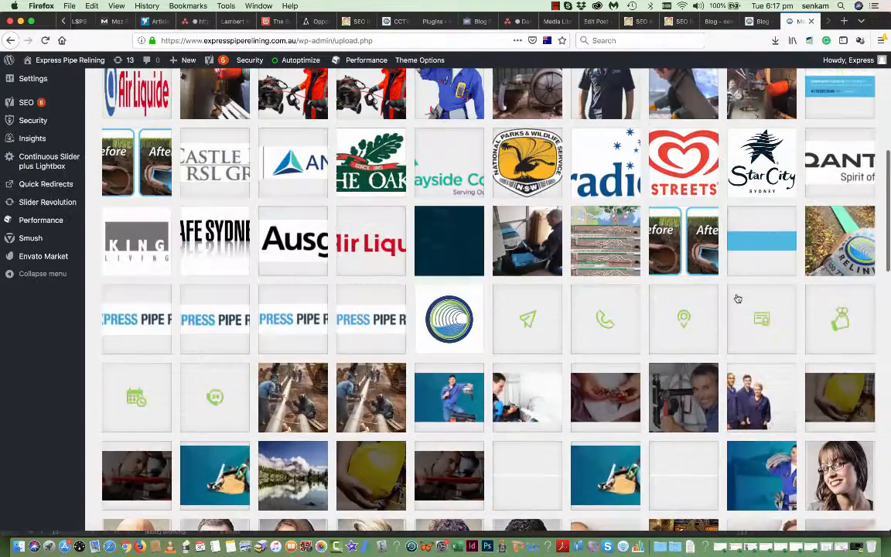
scroll(738, 299, up, 10)
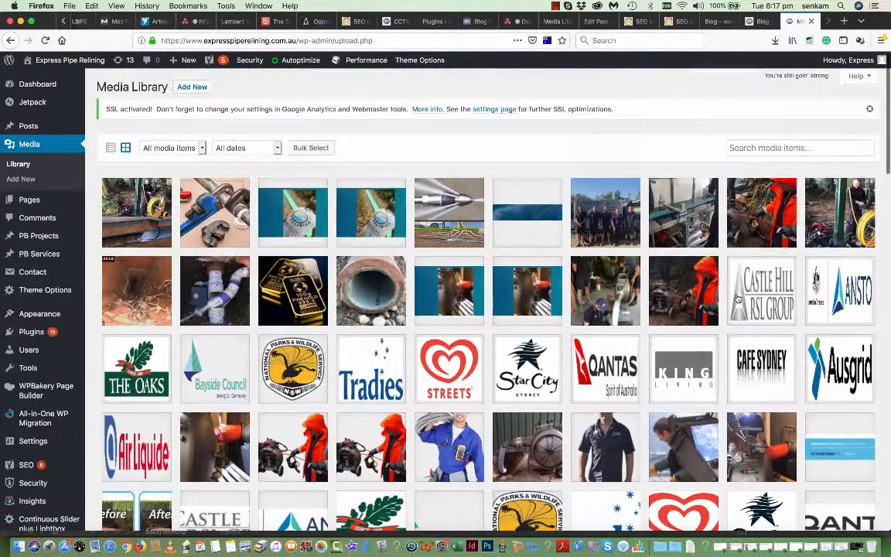
- View the high-pressure drain cleaning image's Attachment Details, then close the Media Library tab
click(453, 232)
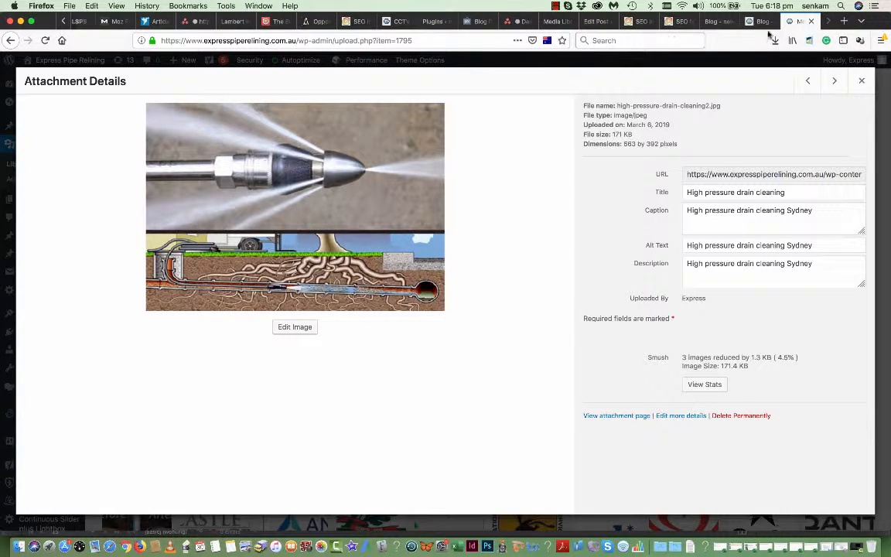
click(810, 21)
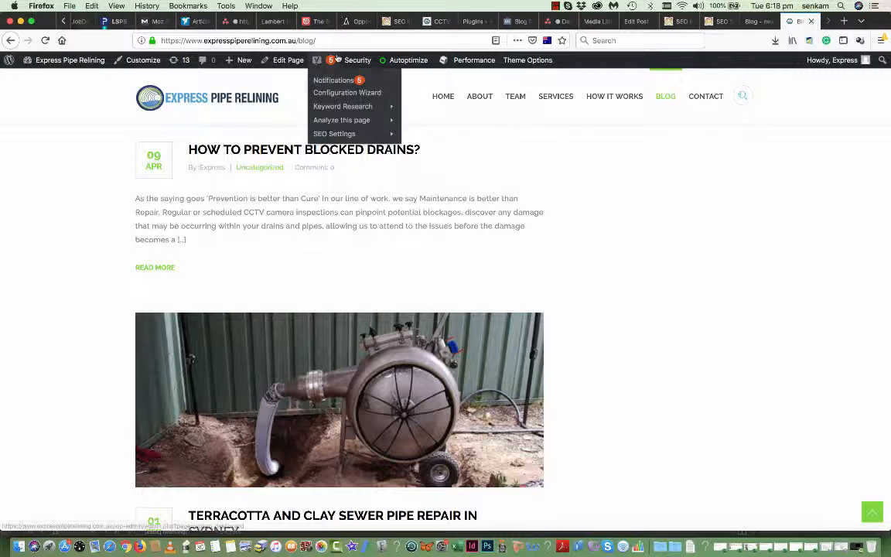